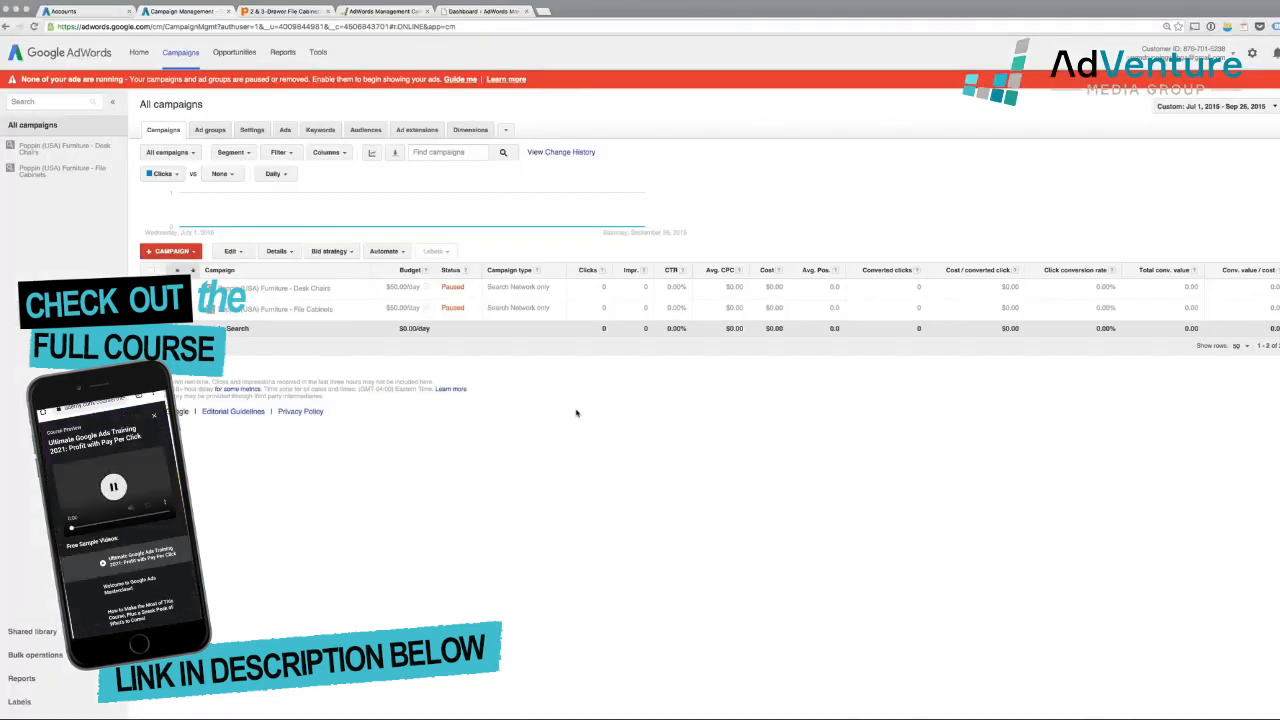
Step: Open the Audiences section of the shared library and start the remarketing setup without dynamic ads
key(super+equal)
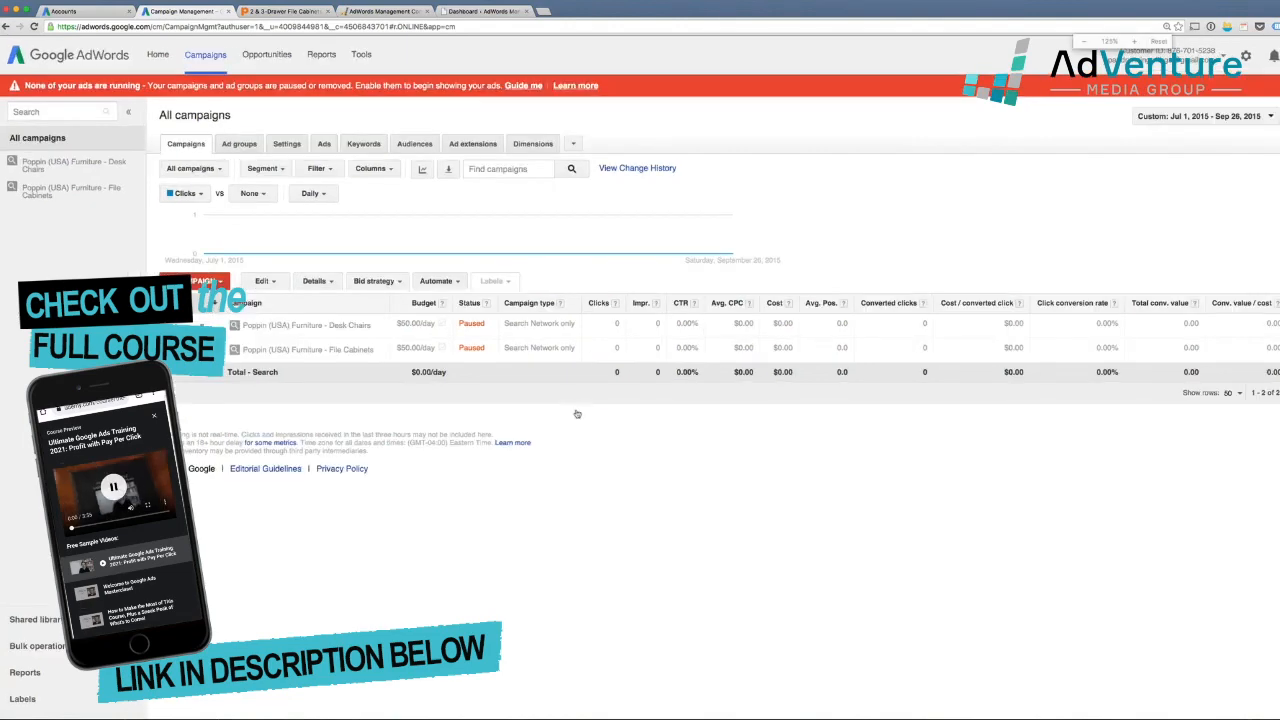
key(super+equal)
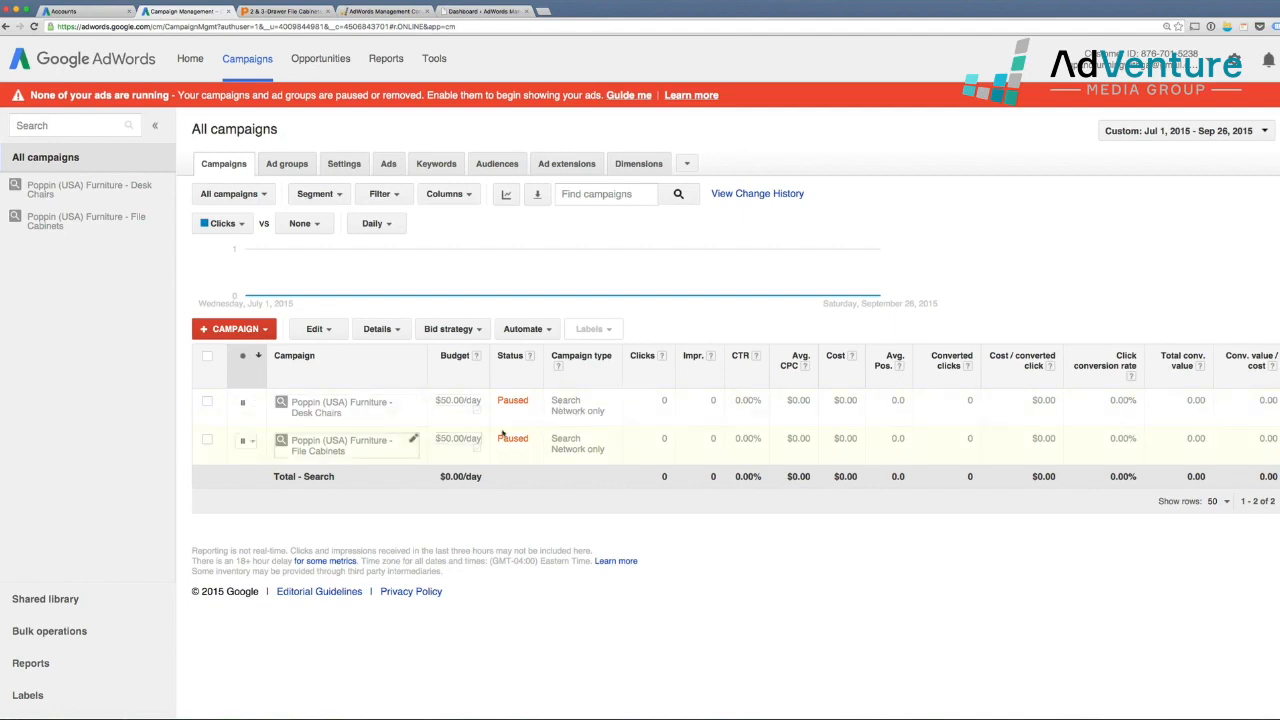
key(super+plus)
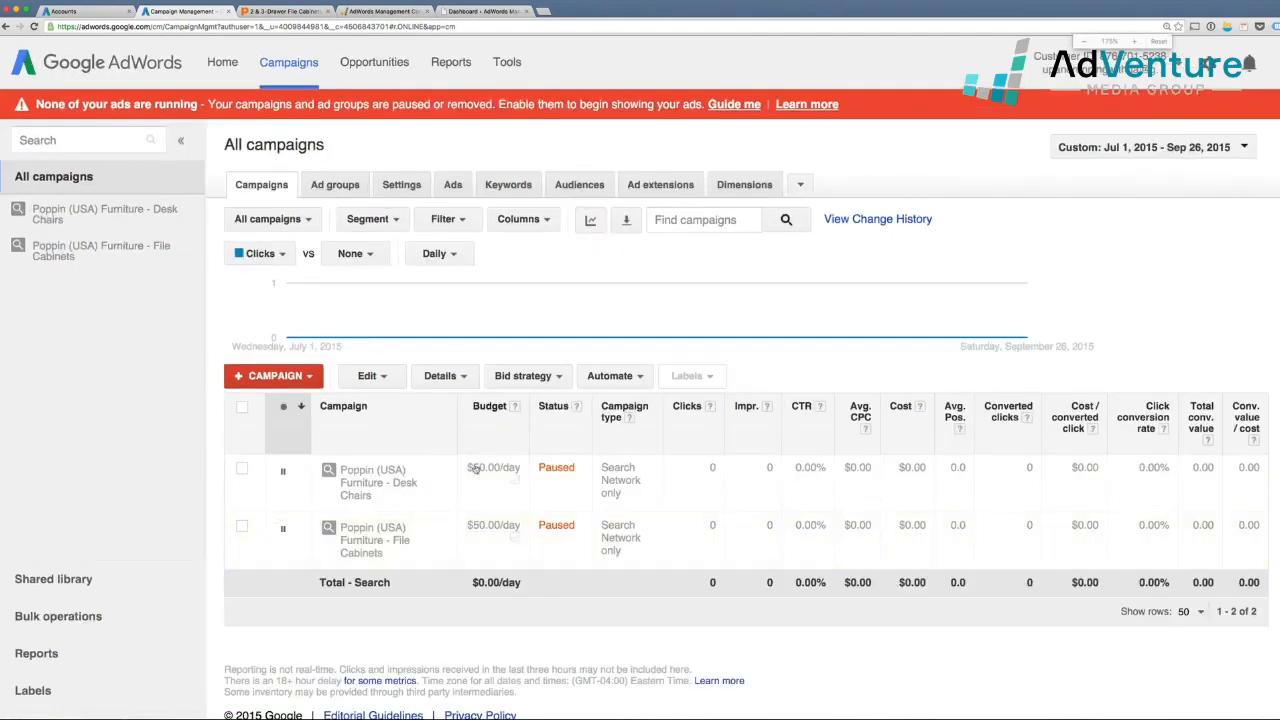
scroll(162, 512, down, 1)
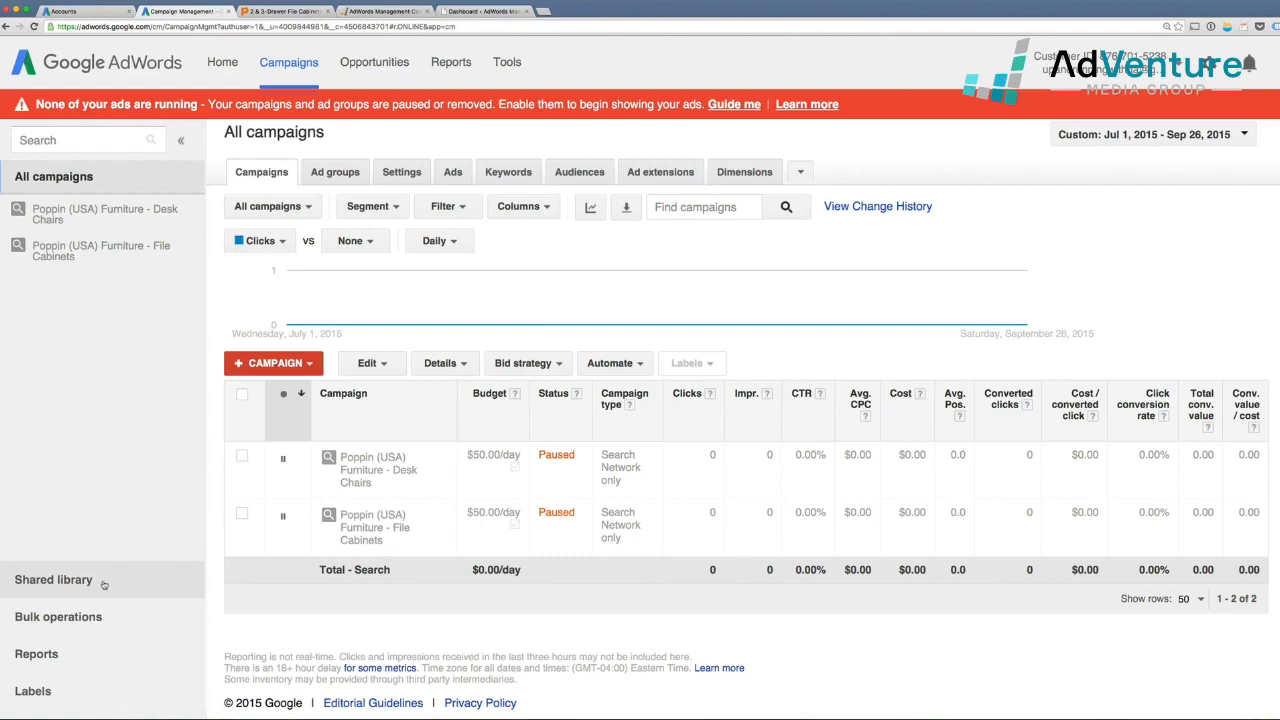
click(104, 585)
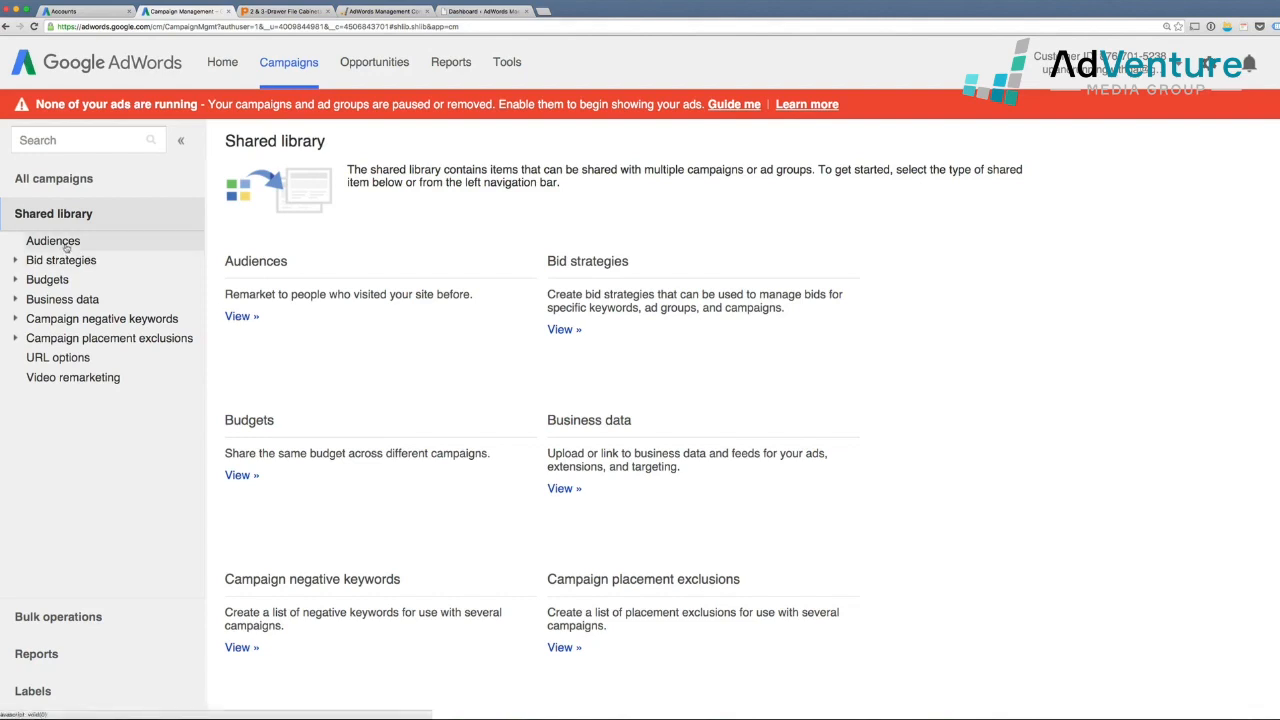
click(246, 320)
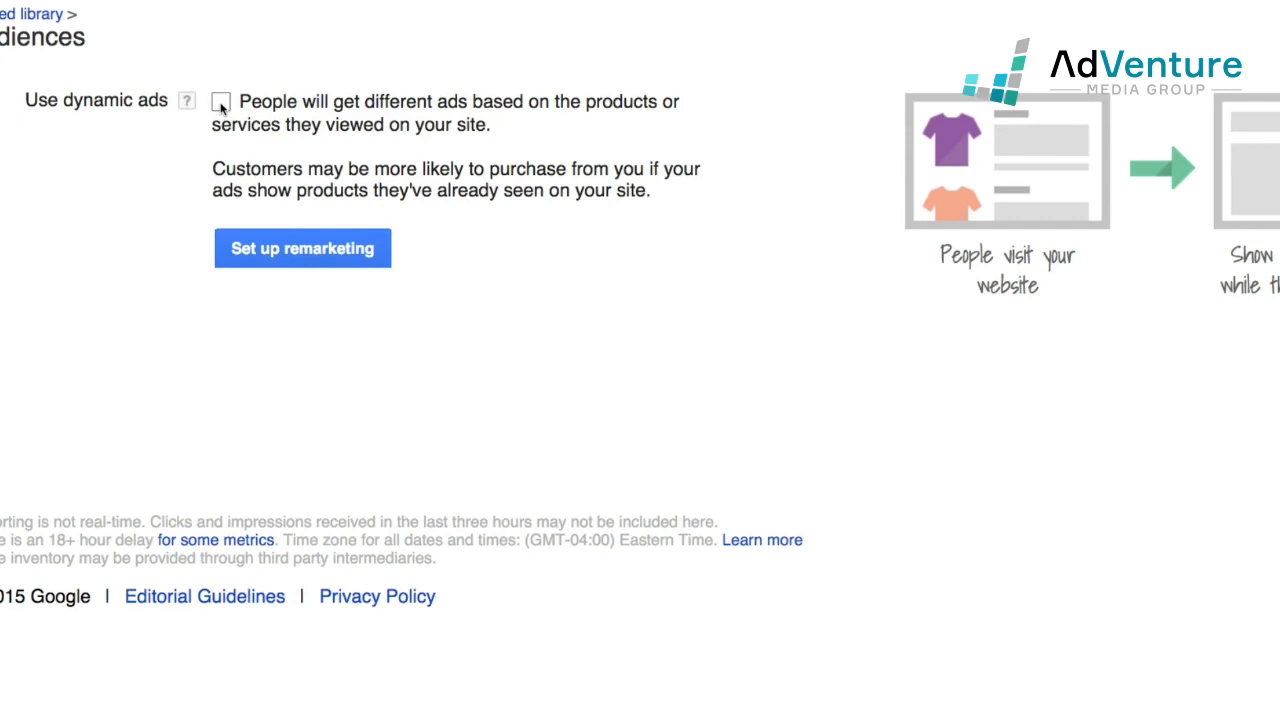
click(280, 249)
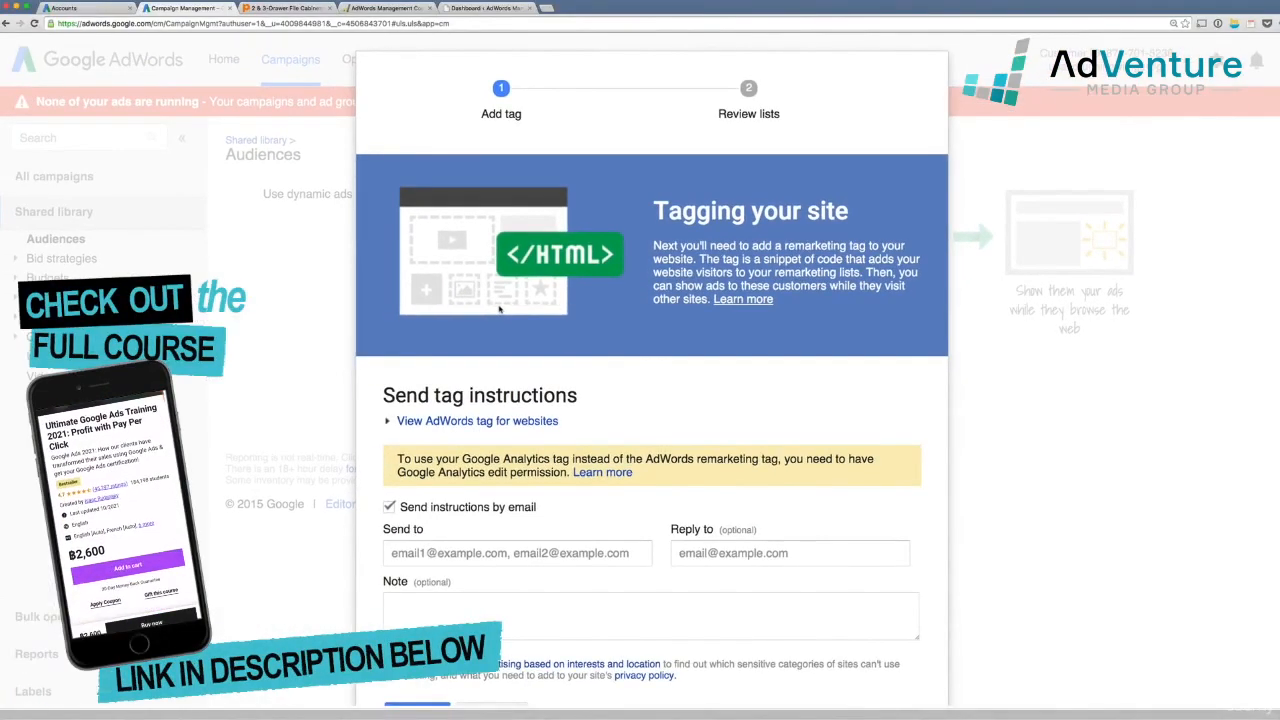
Step: Turn off sending instructions by email, then expand the AdWords tag for websites and select its code
key(super+minus)
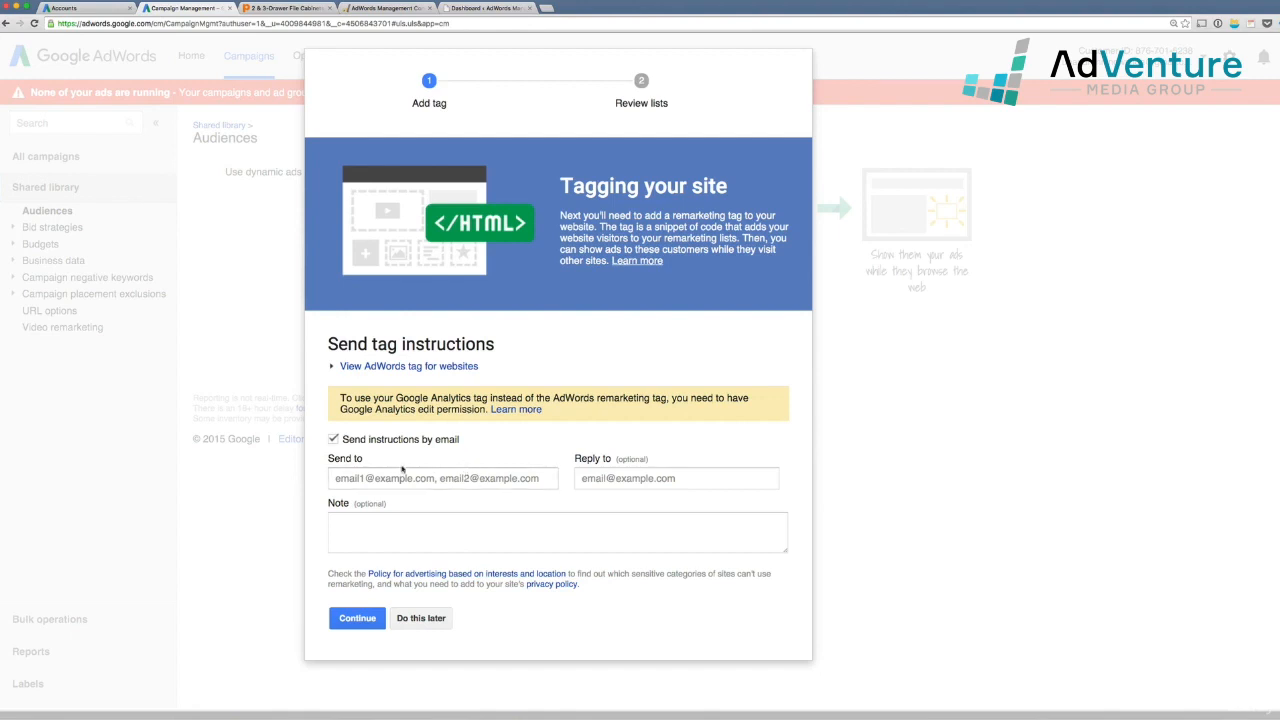
click(334, 440)
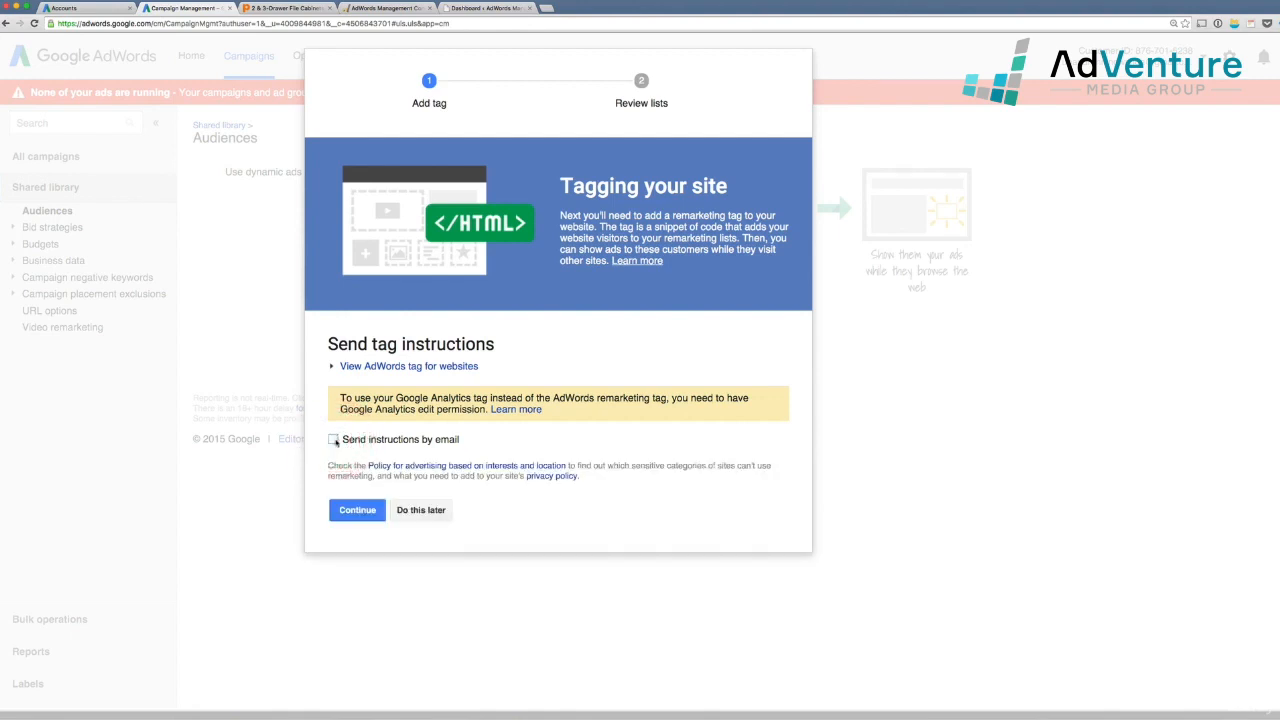
click(377, 368)
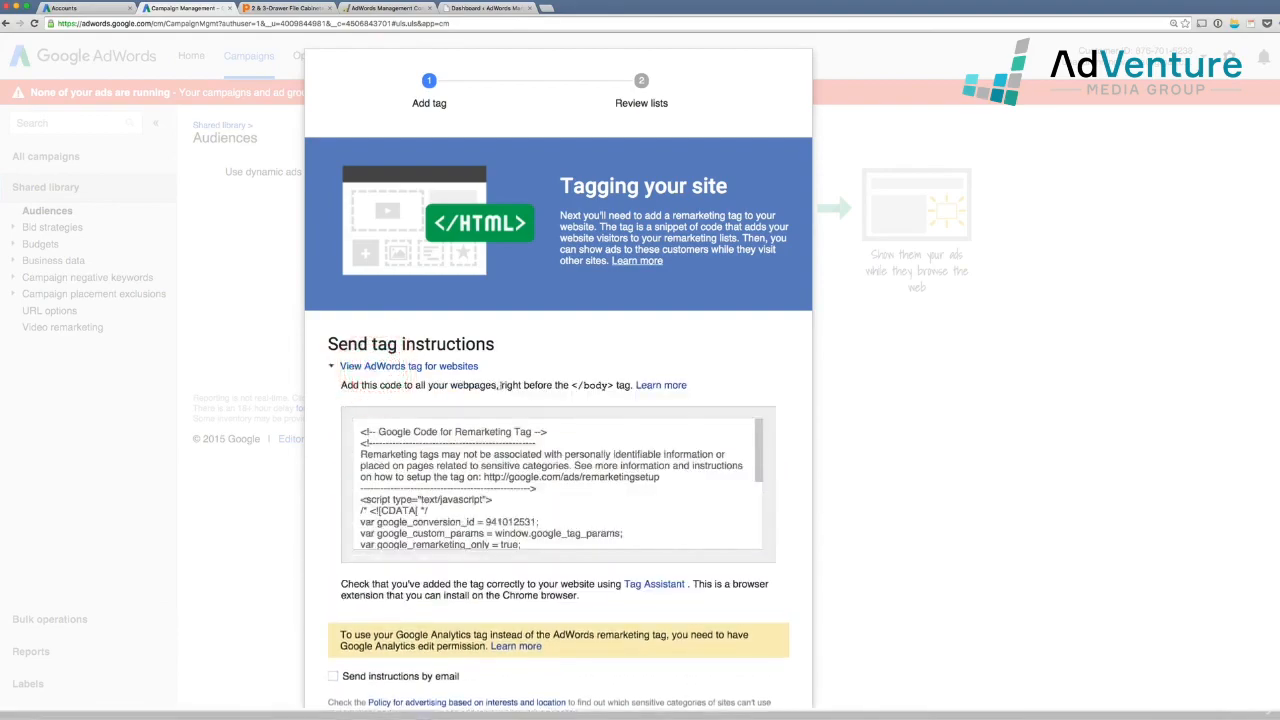
scroll(657, 425, down, 1)
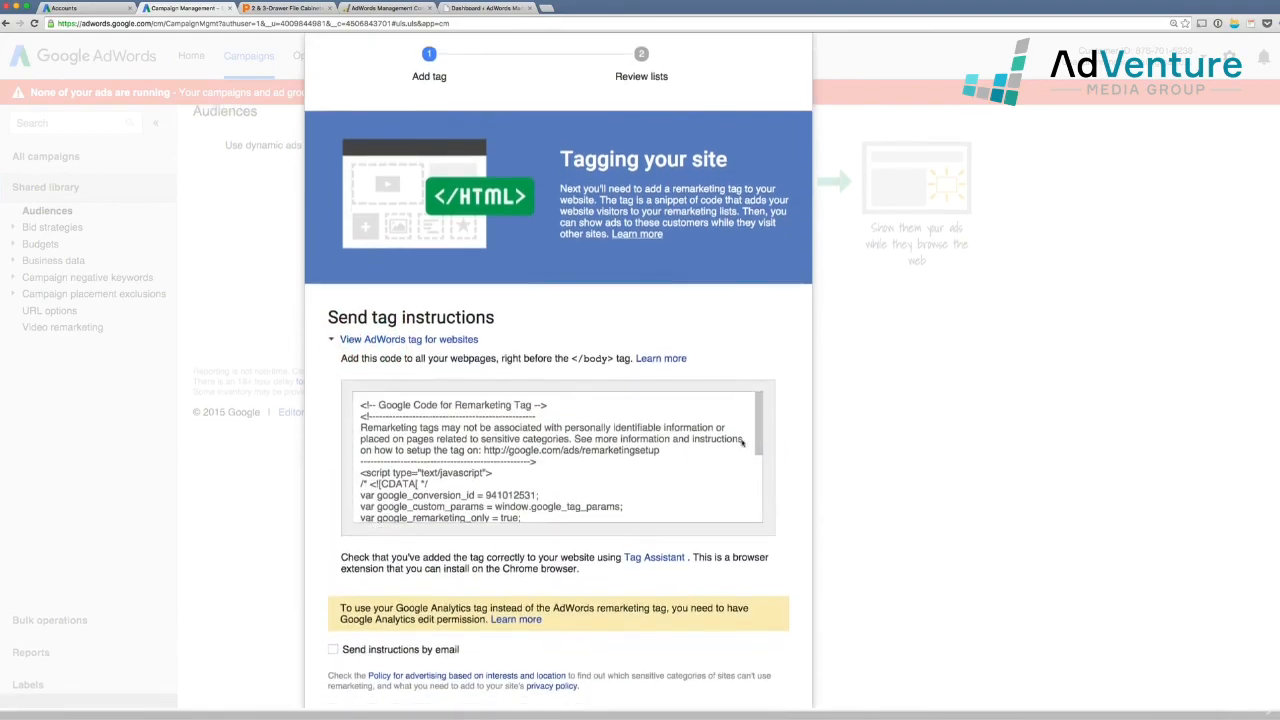
click(645, 451)
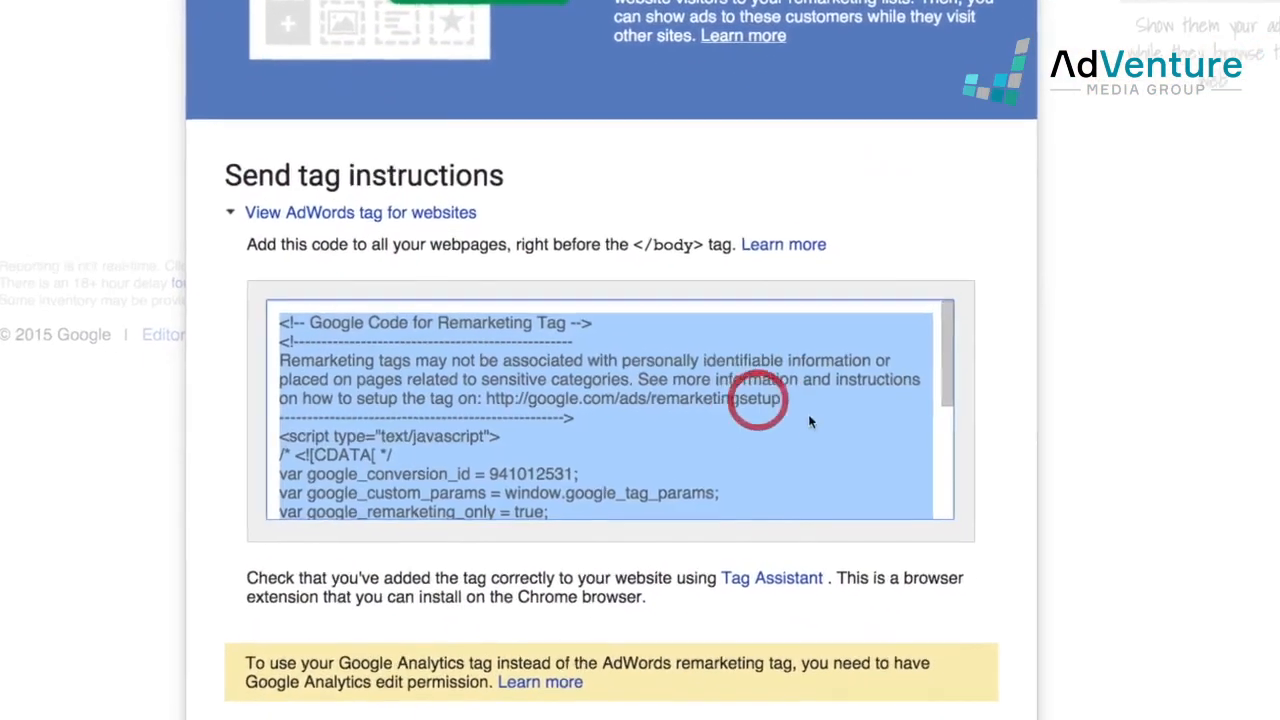
Step: Examine the remarketing tag code from its opening comment to the closing noscript tag
drag(948, 379, 949, 493)
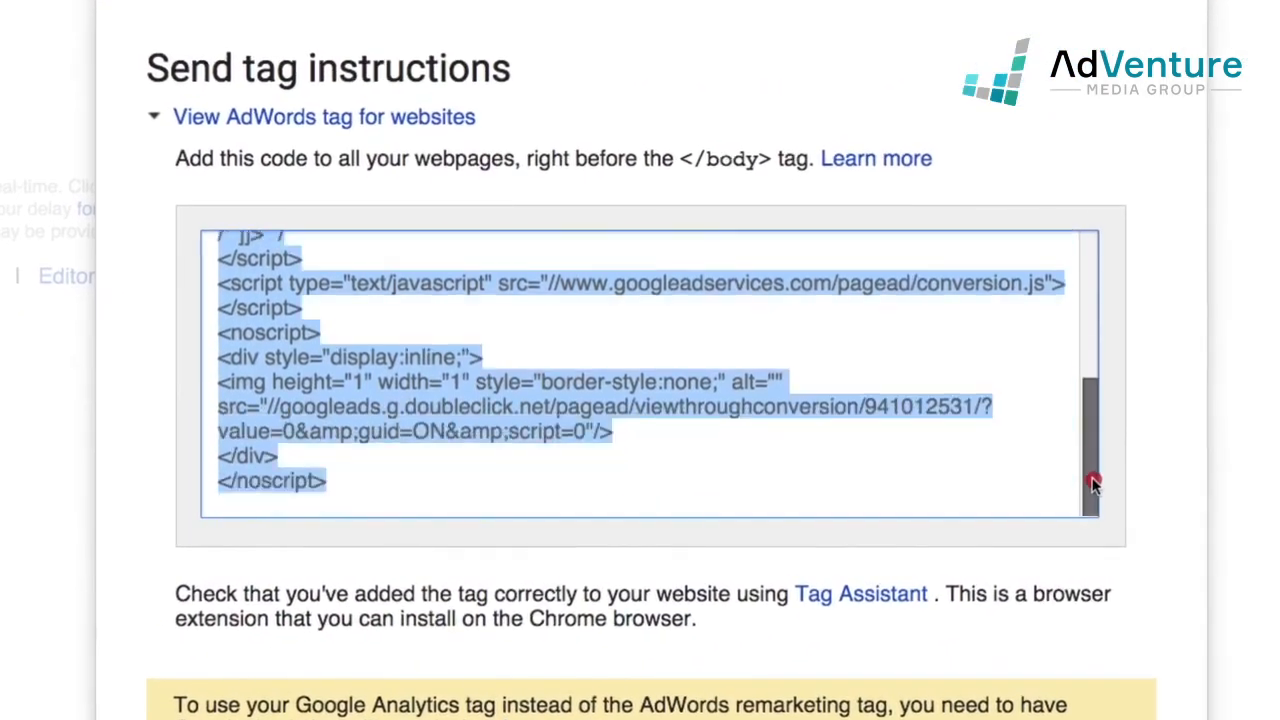
drag(1093, 483, 1069, 286)
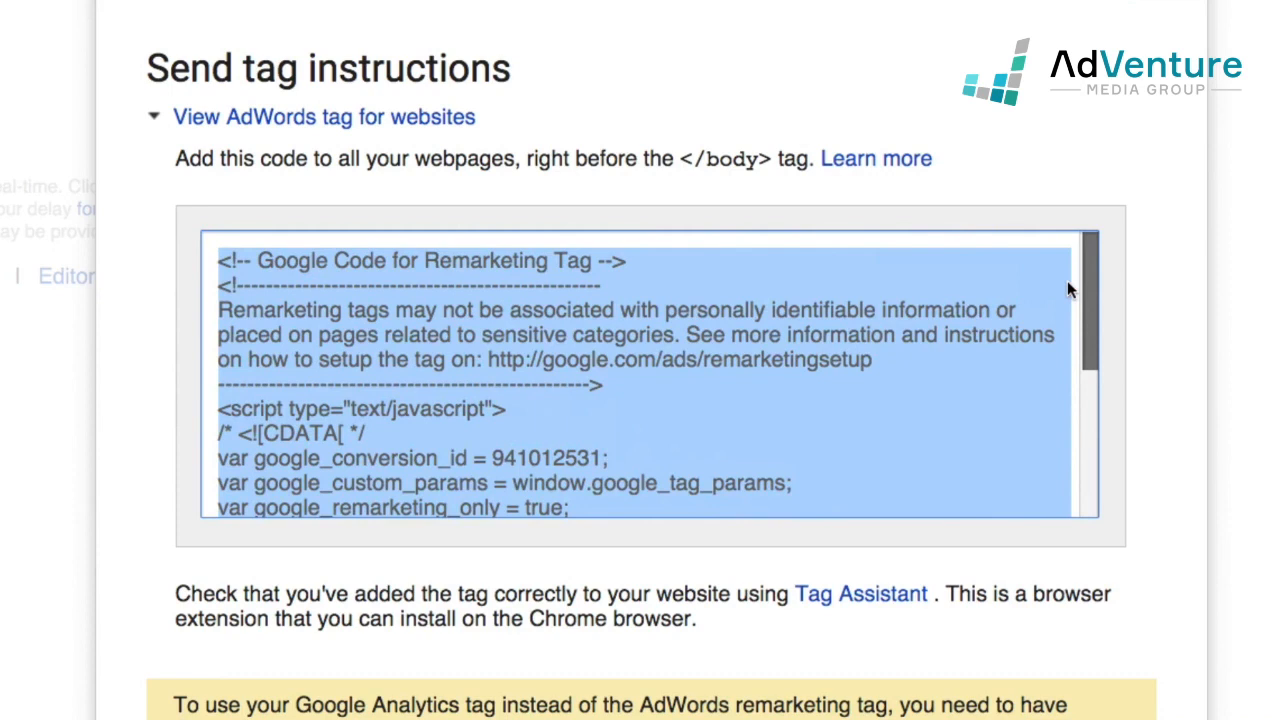
drag(1067, 281, 1068, 283)
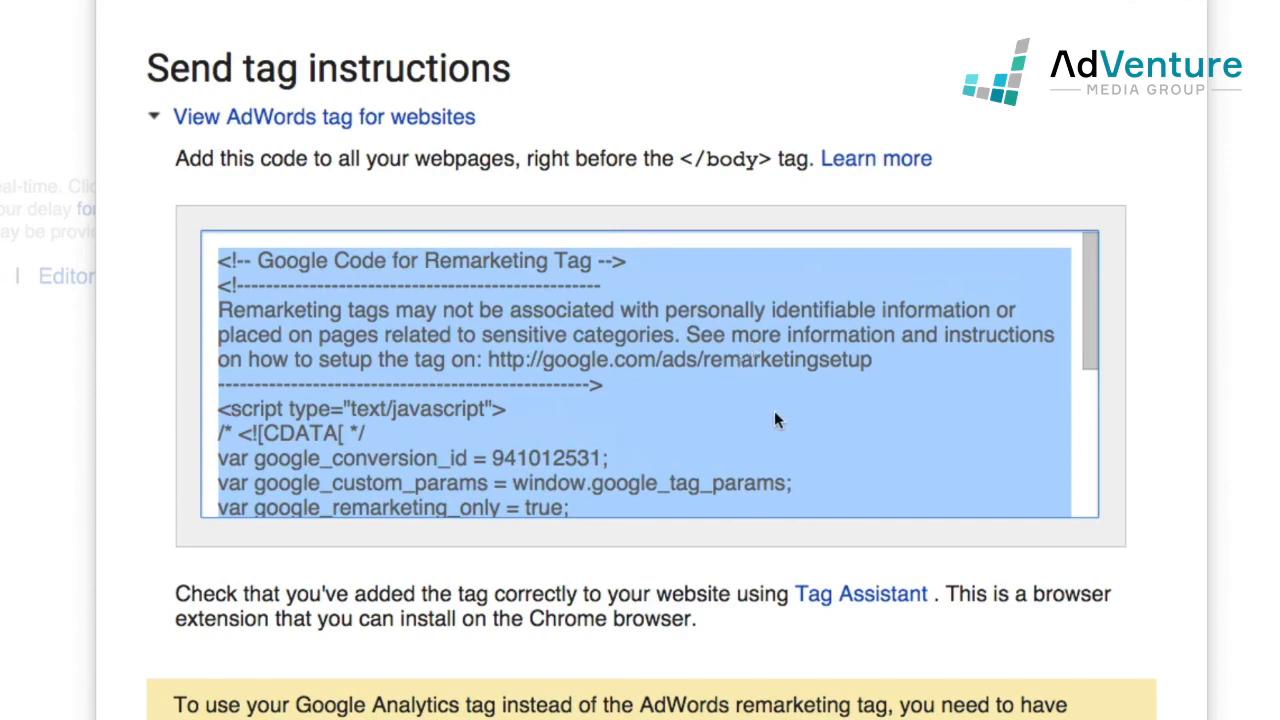
scroll(790, 418, down, 3)
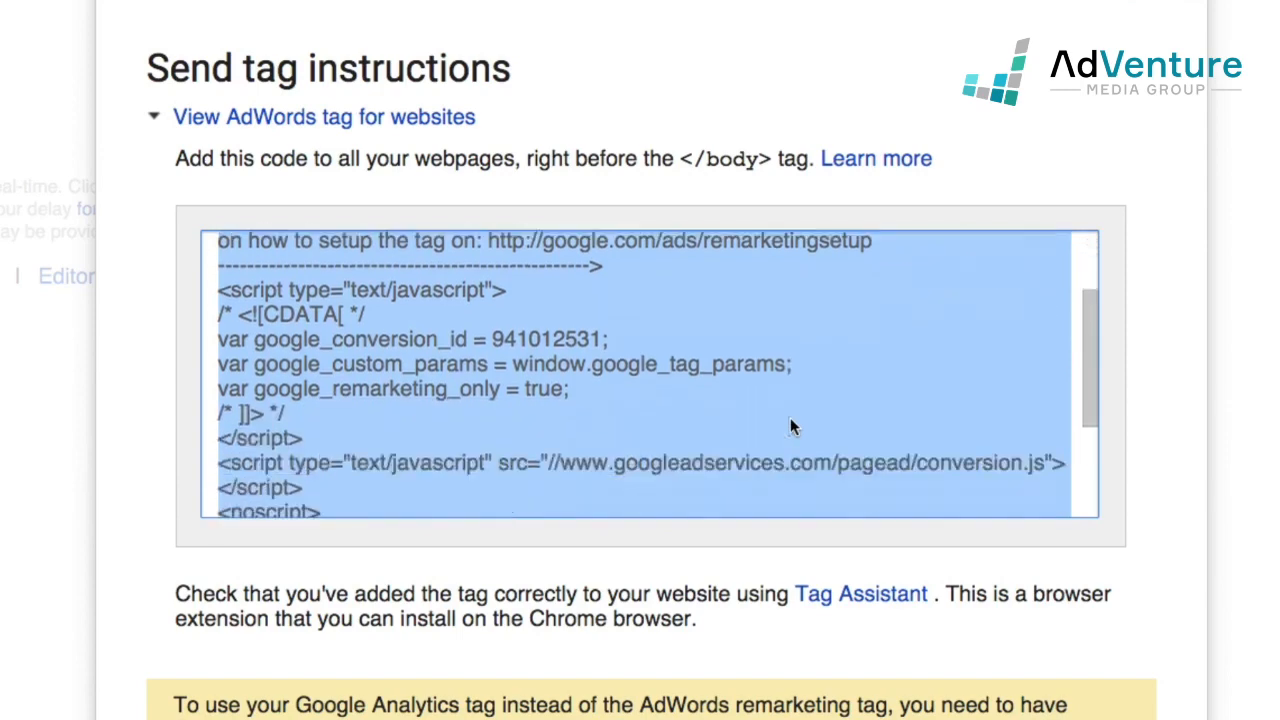
drag(1092, 390, 1104, 312)
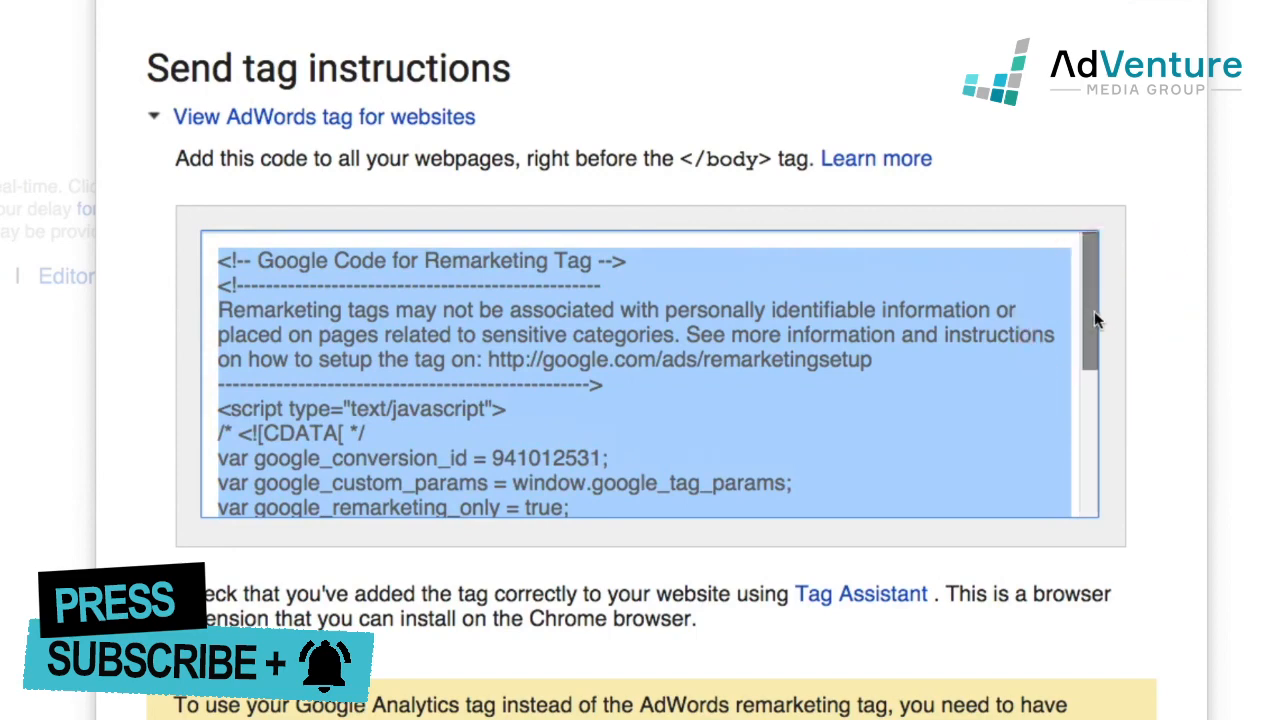
mouse_move(1094, 311)
mouse_down()
mouse_move(1113, 469)
mouse_move(1117, 308)
mouse_up()
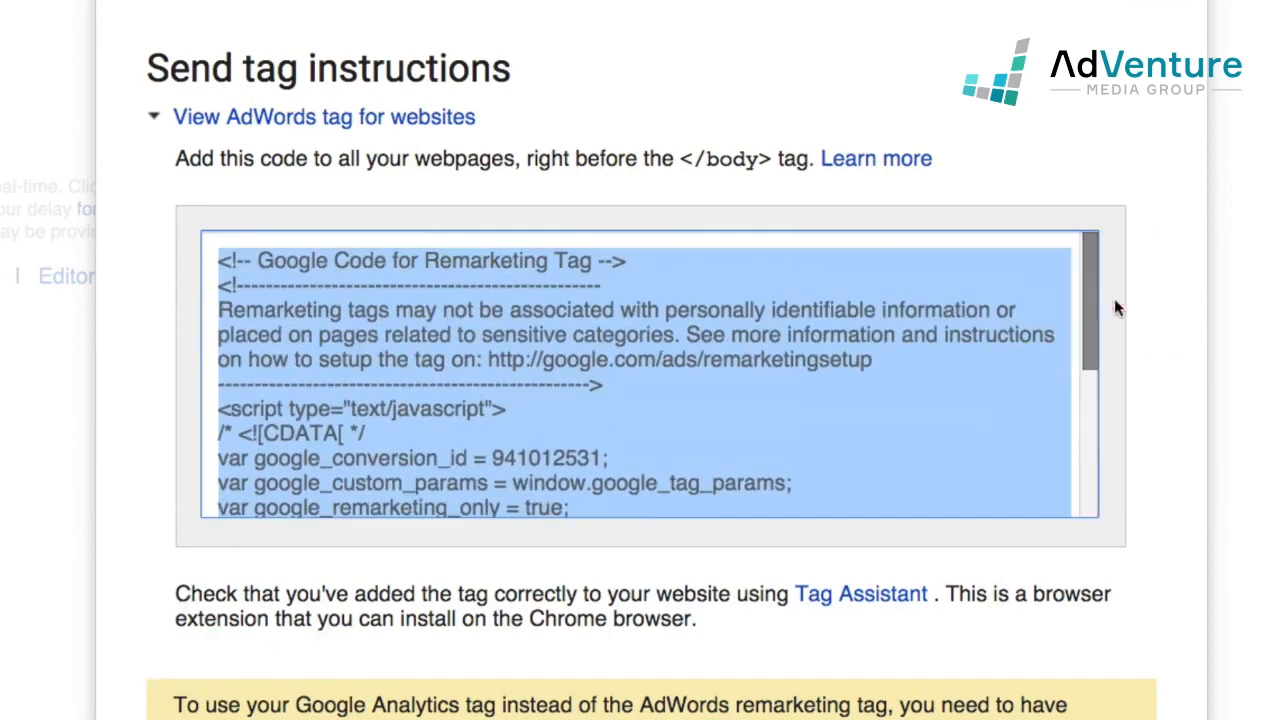
scroll(868, 258, down, 1)
scroll(1049, 401, down, 3)
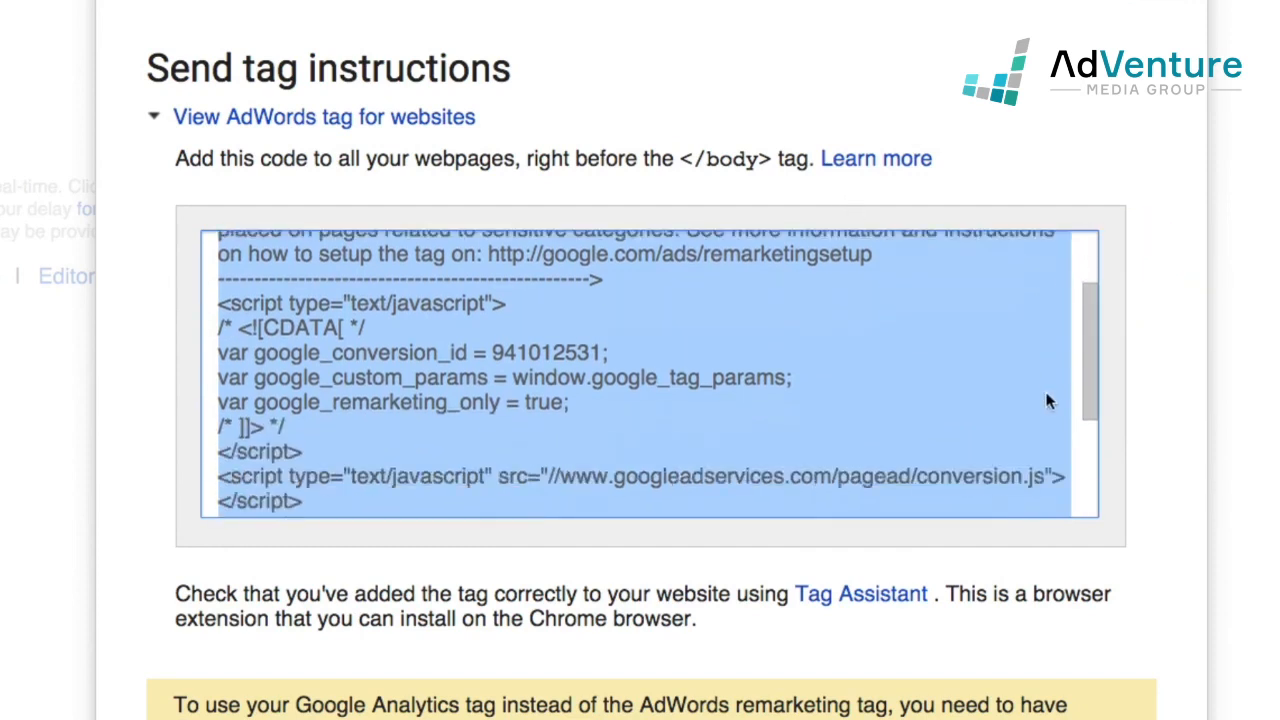
Step: Finish the remarketing setup with the All visitors list and return to the Audiences overview
scroll(1178, 404, down, 3)
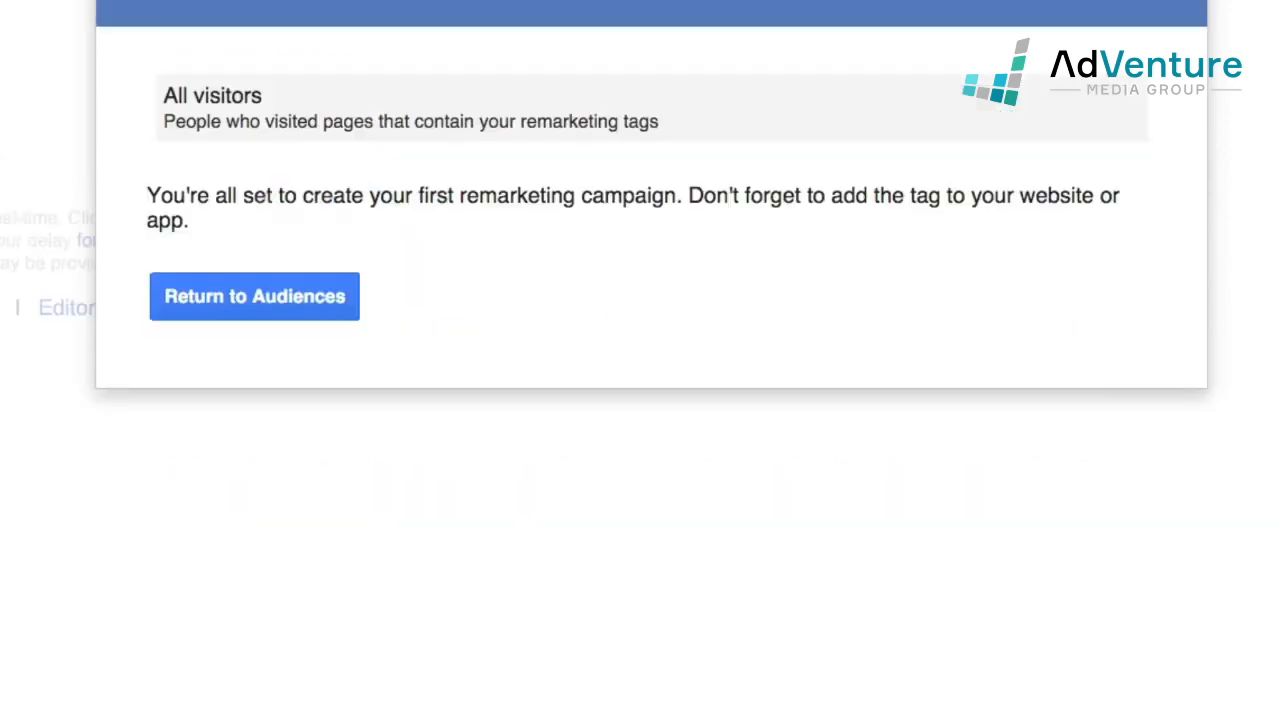
click(216, 314)
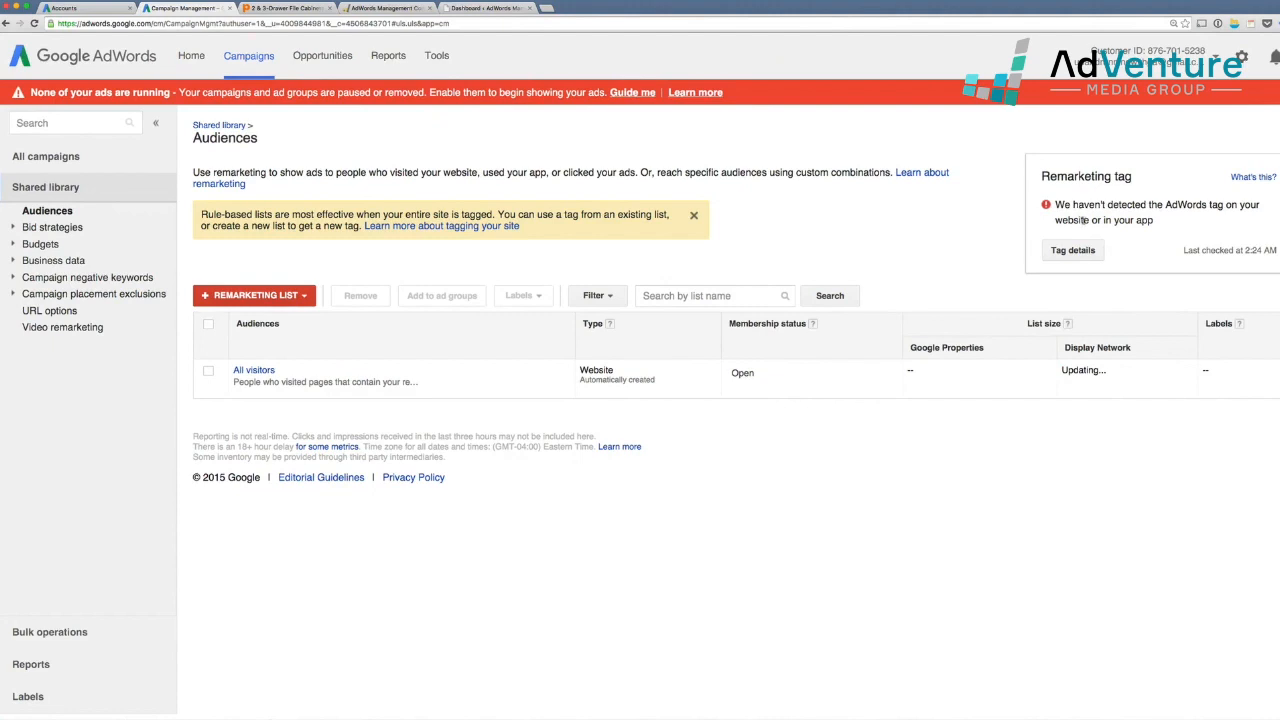
Step: Review the website tag code in the remarketing tag's implementation instructions, then close the tag details
click(1072, 251)
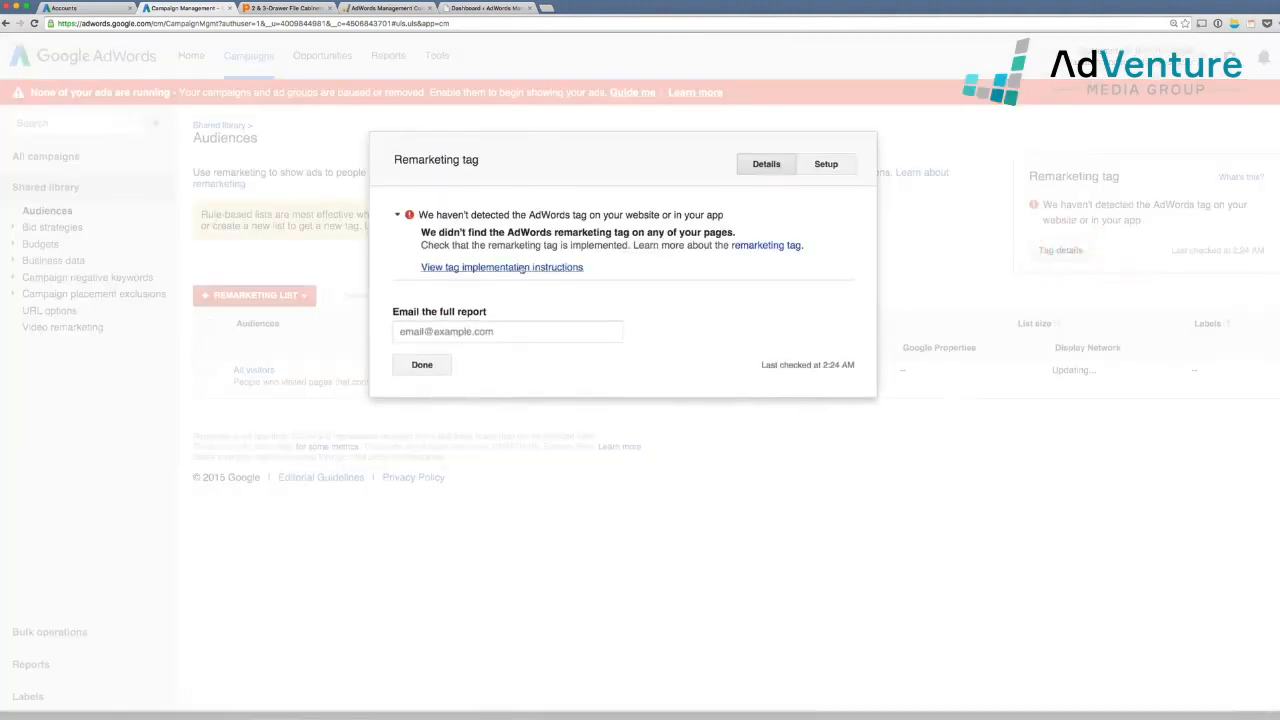
click(521, 268)
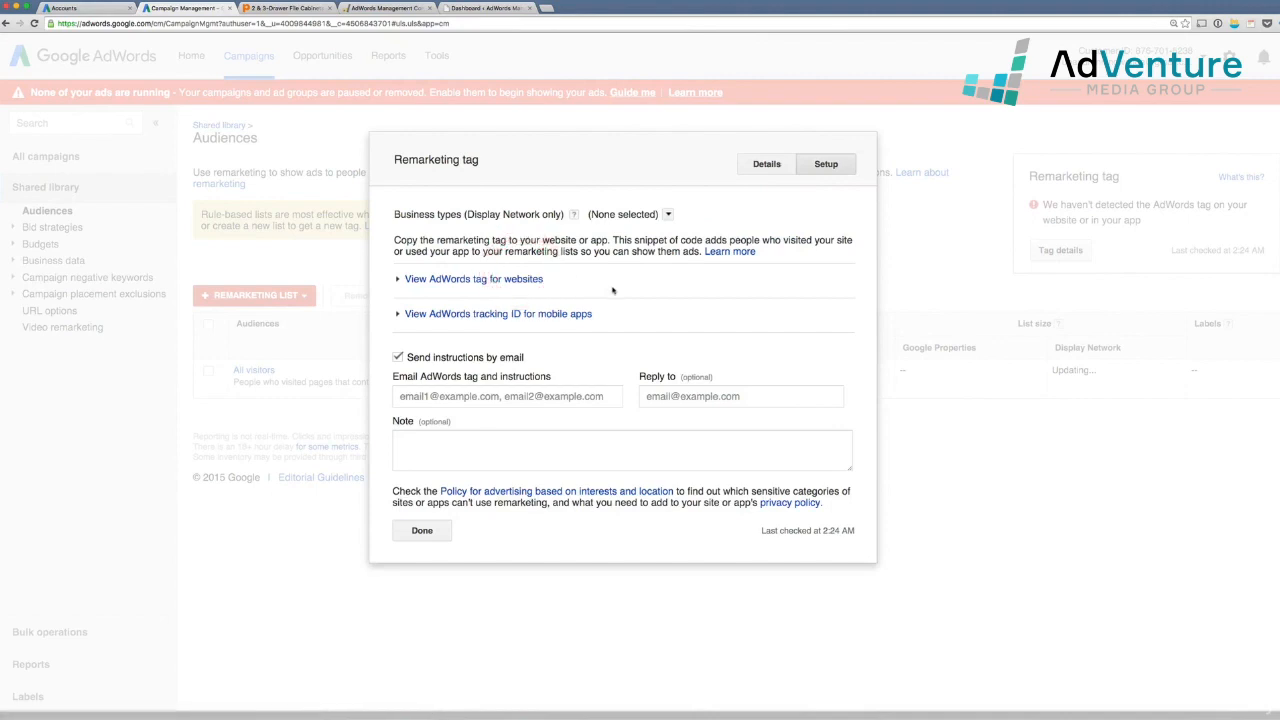
click(488, 281)
click(607, 386)
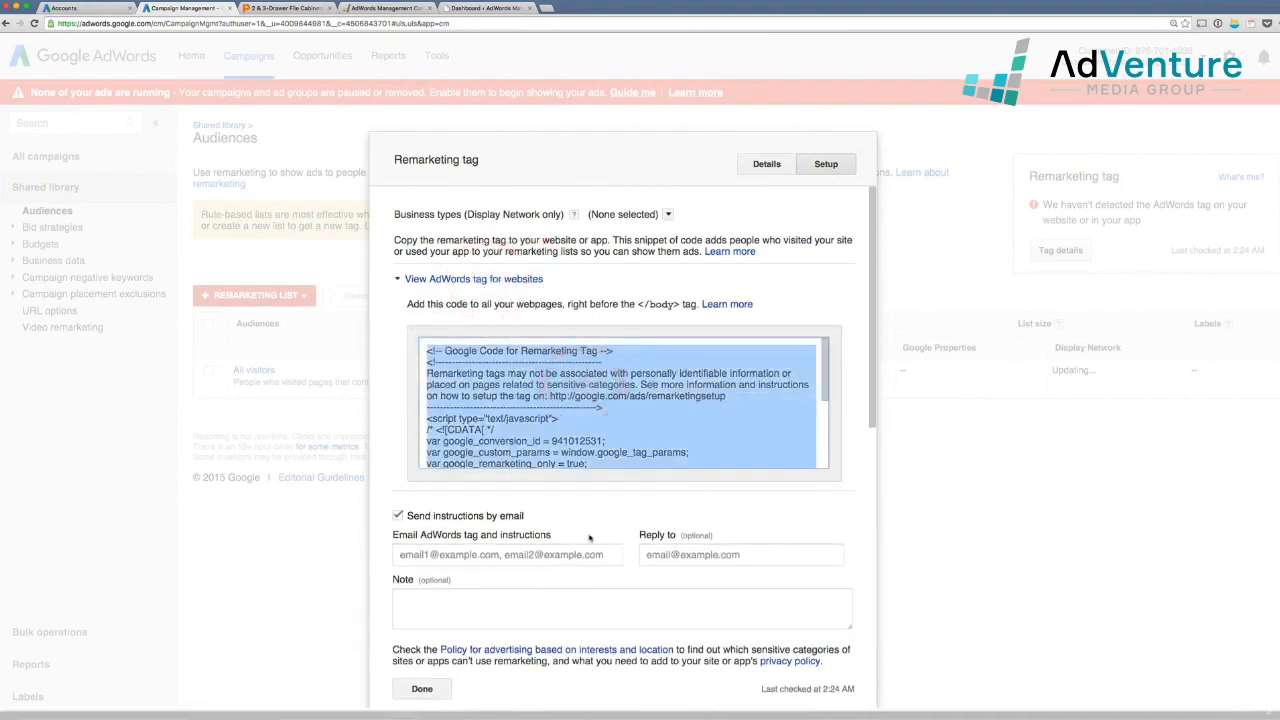
scroll(560, 590, down, 1)
click(428, 675)
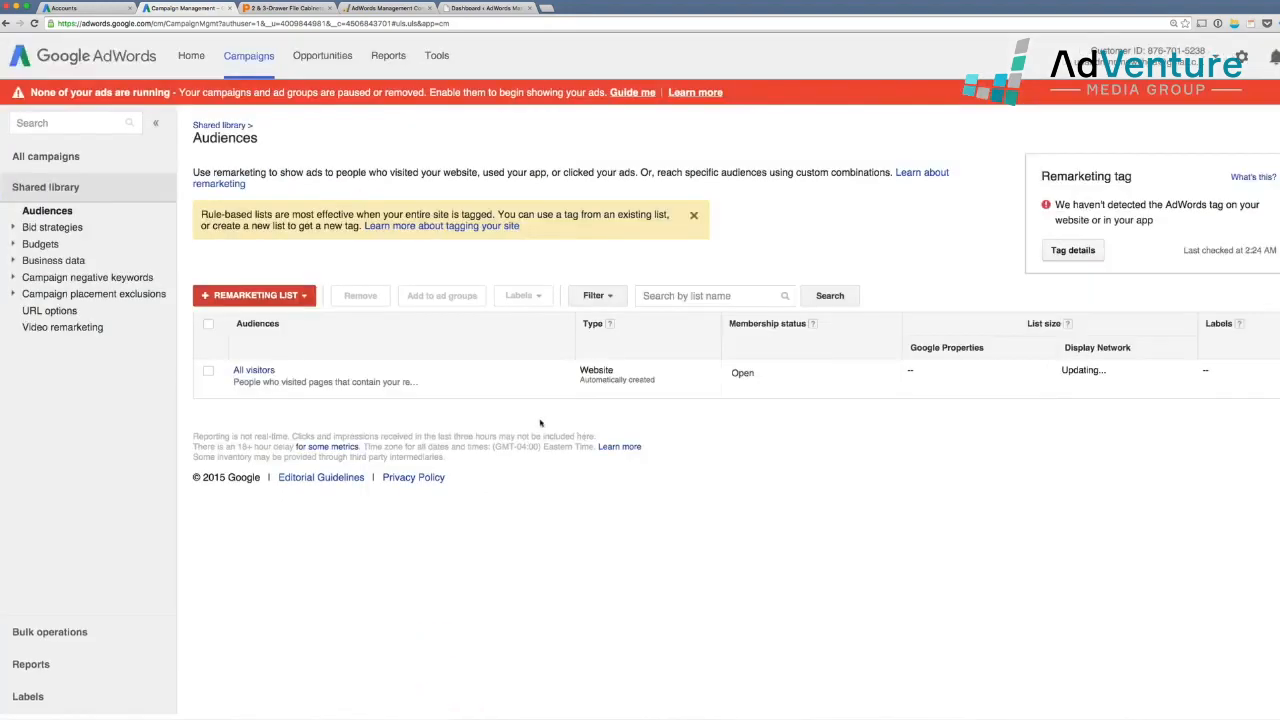
Step: Reload the AdVenture Media Group homepage in its own browser tab and open Chrome's Extensions page
click(360, 9)
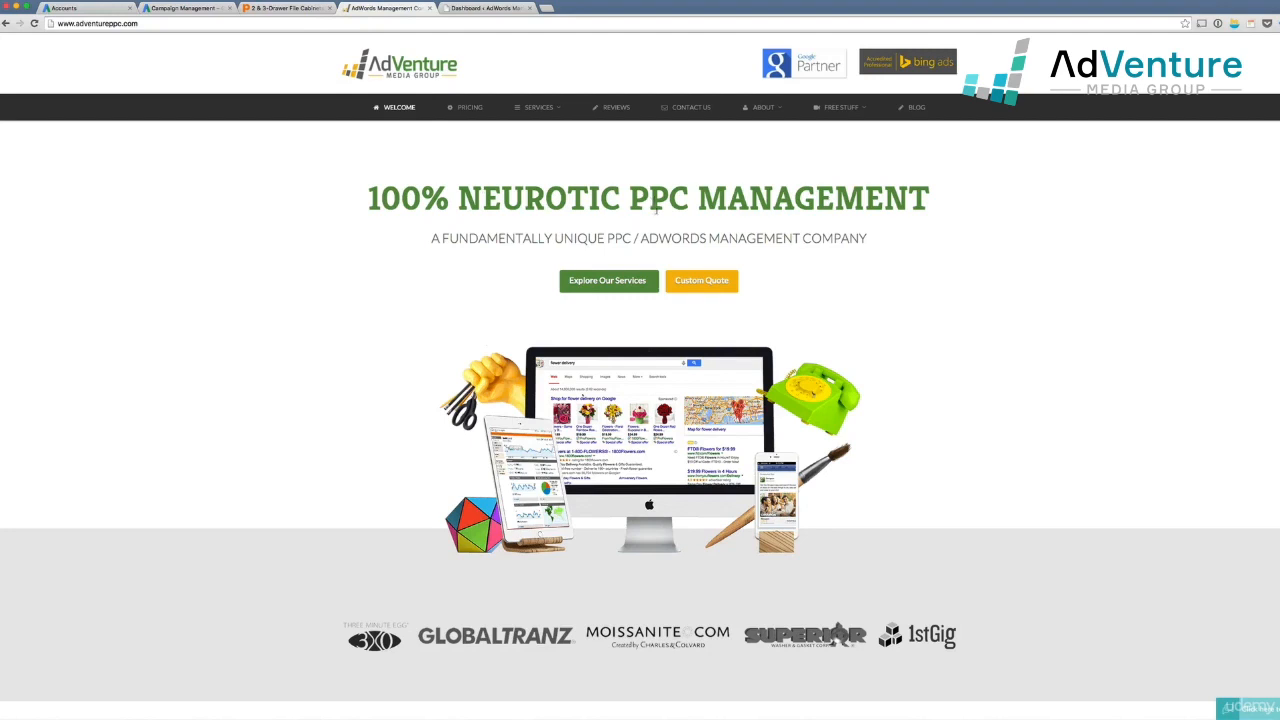
click(34, 23)
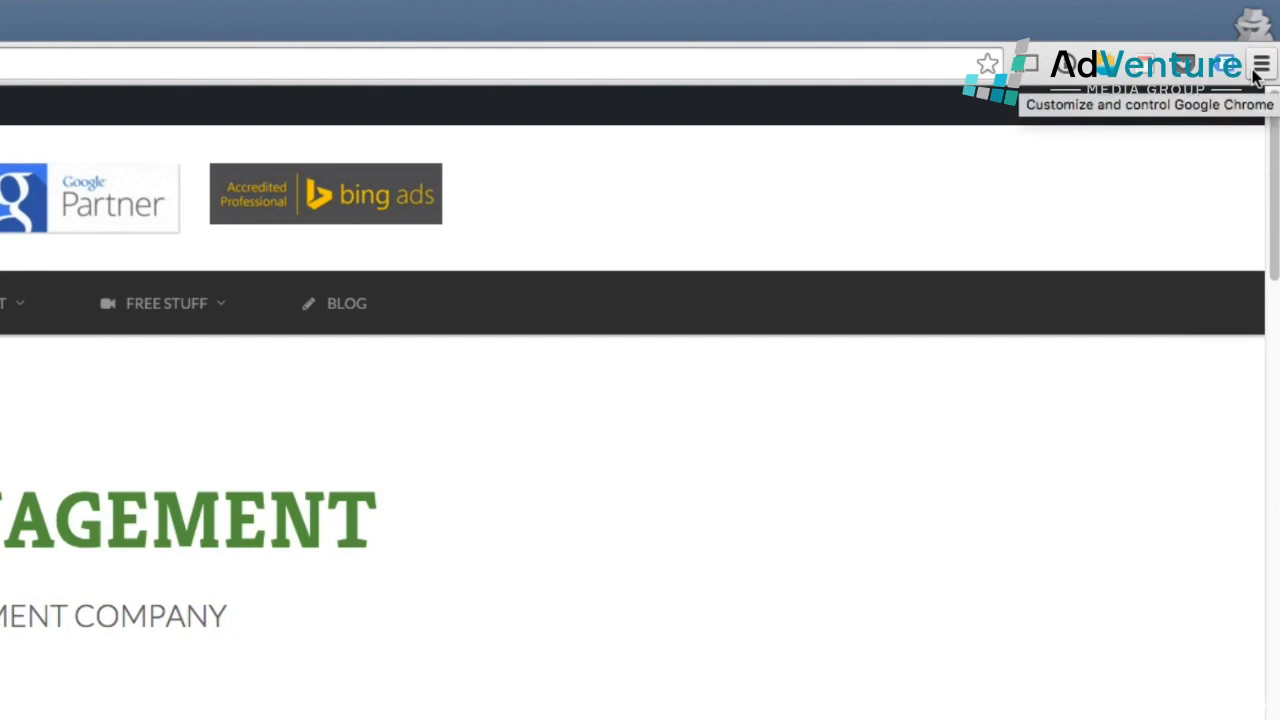
click(1257, 70)
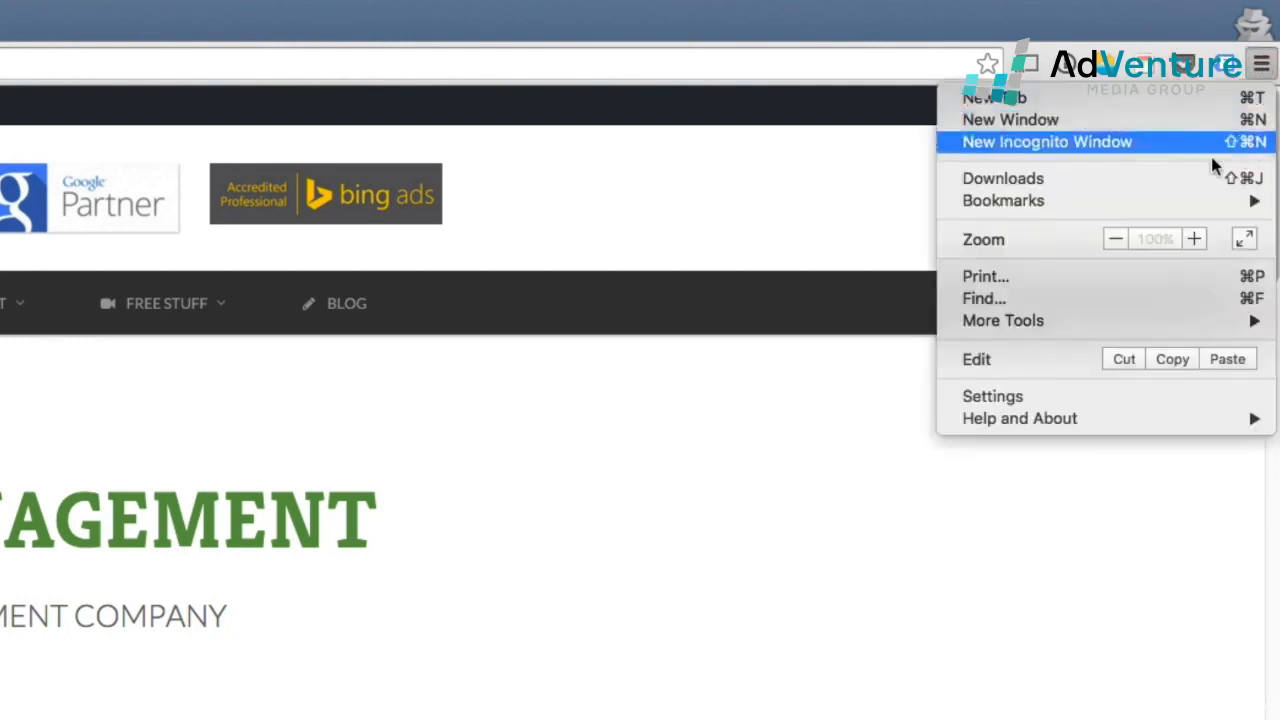
mouse_move(1240, 320)
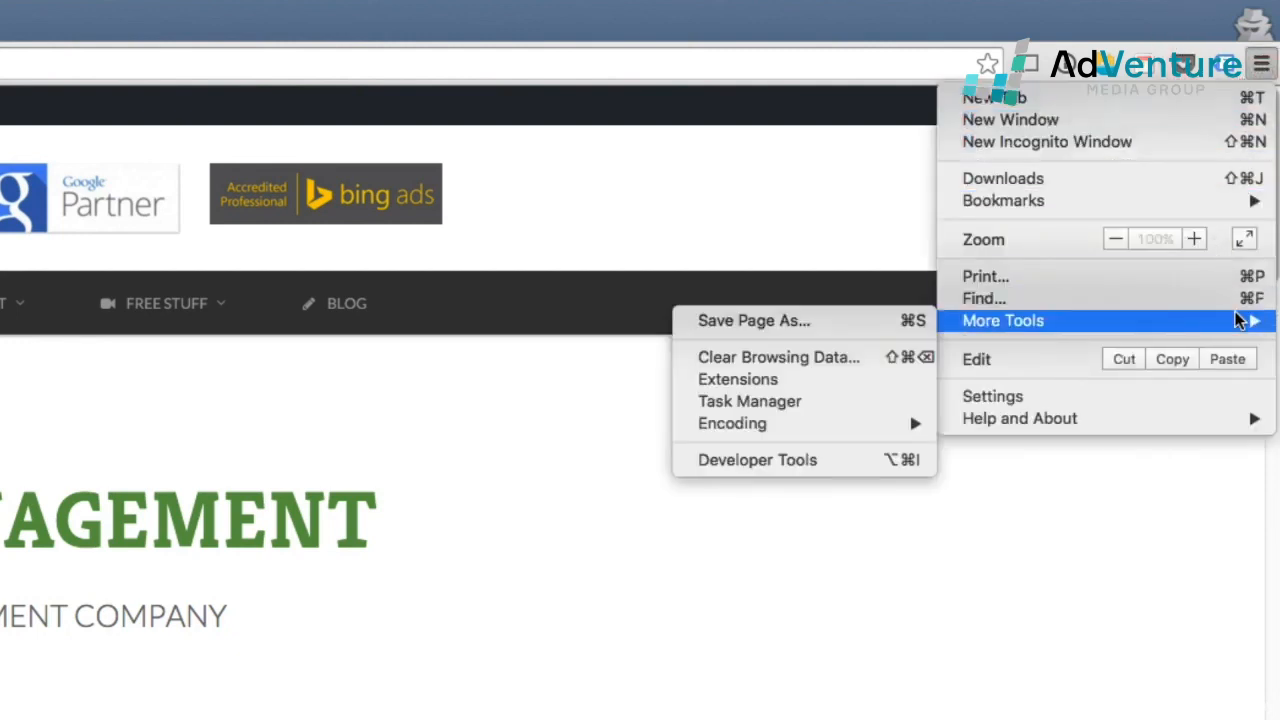
click(815, 382)
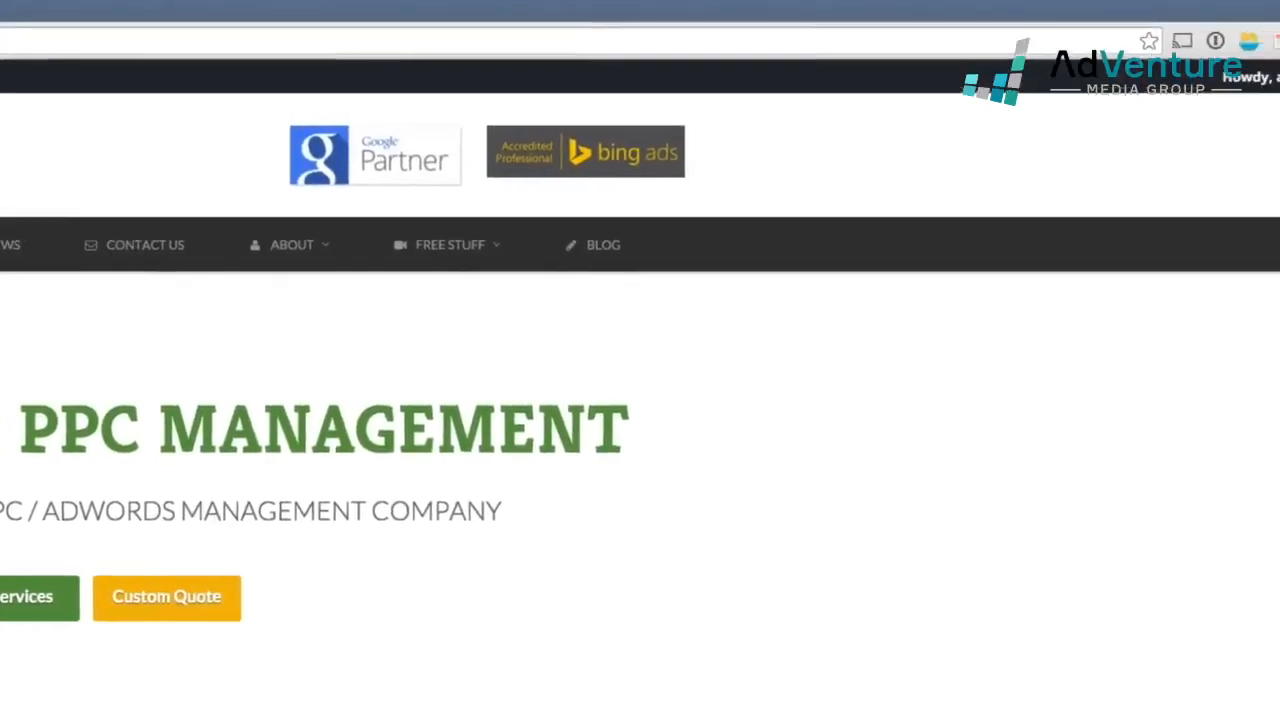
Step: Check the homepage's tags with Google Tag Assistant and view the details of its Remarketing Tag
mouse_move(405, 240)
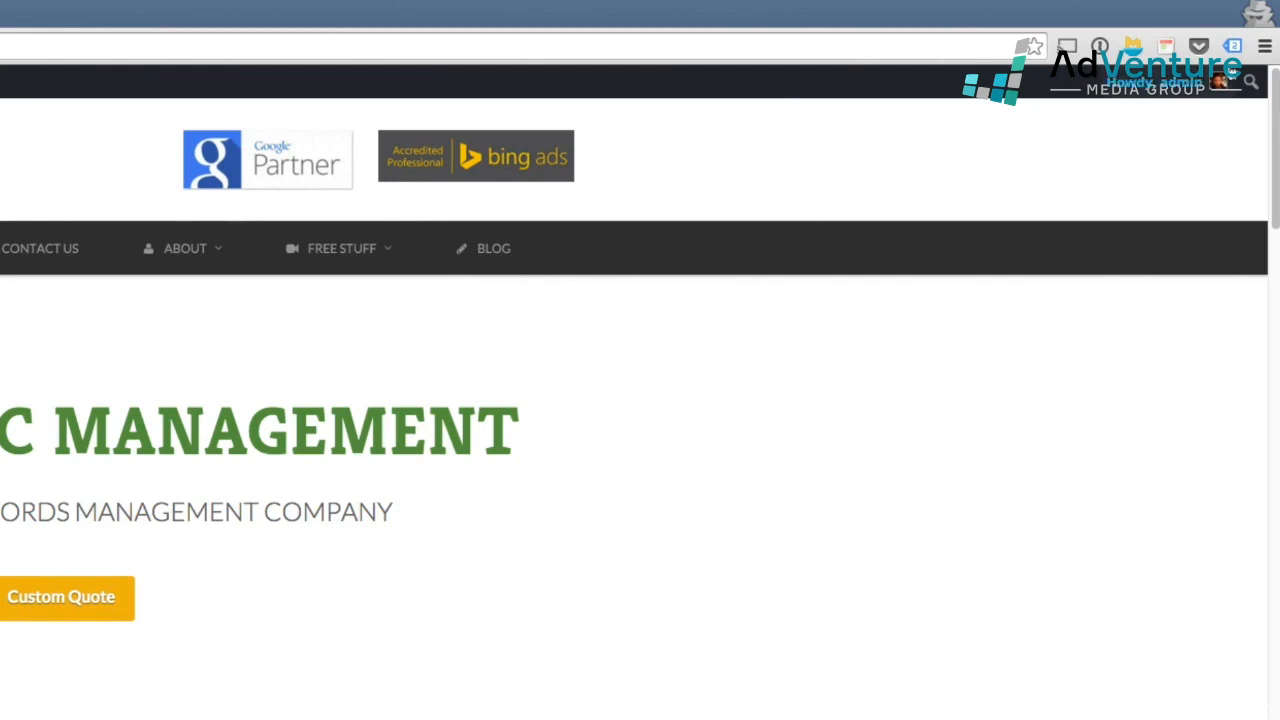
click(1234, 51)
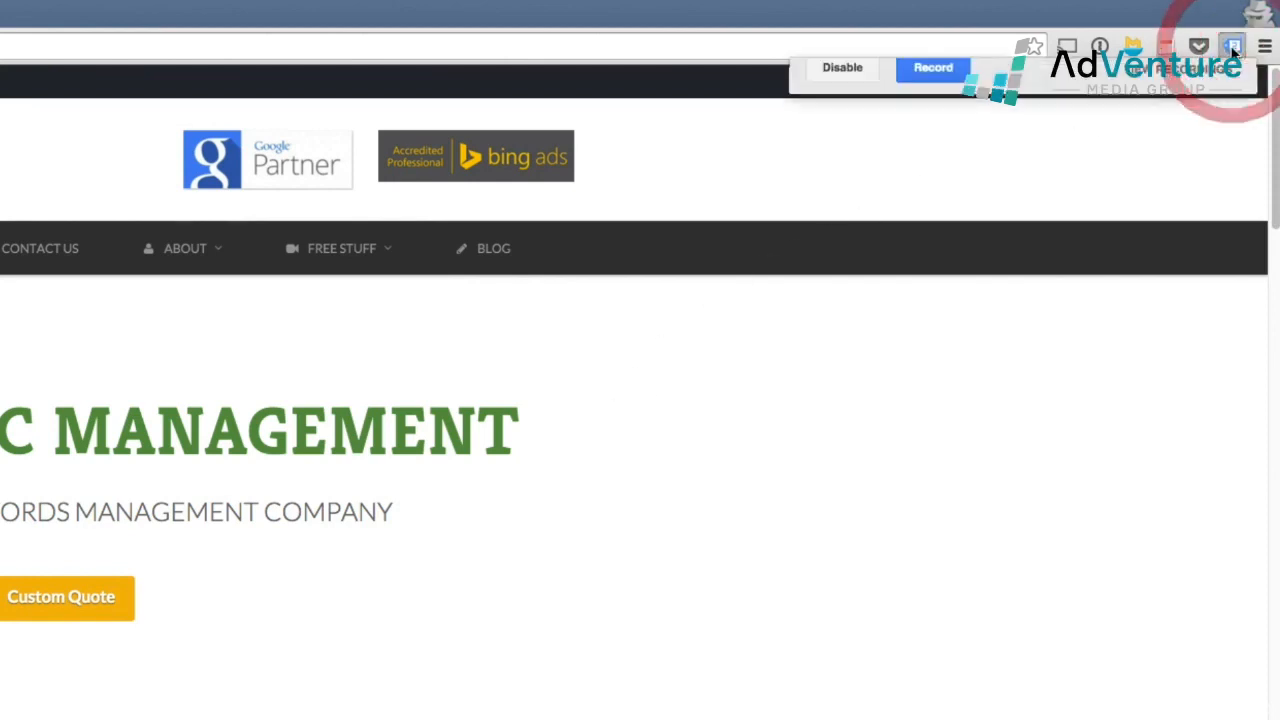
click(1234, 51)
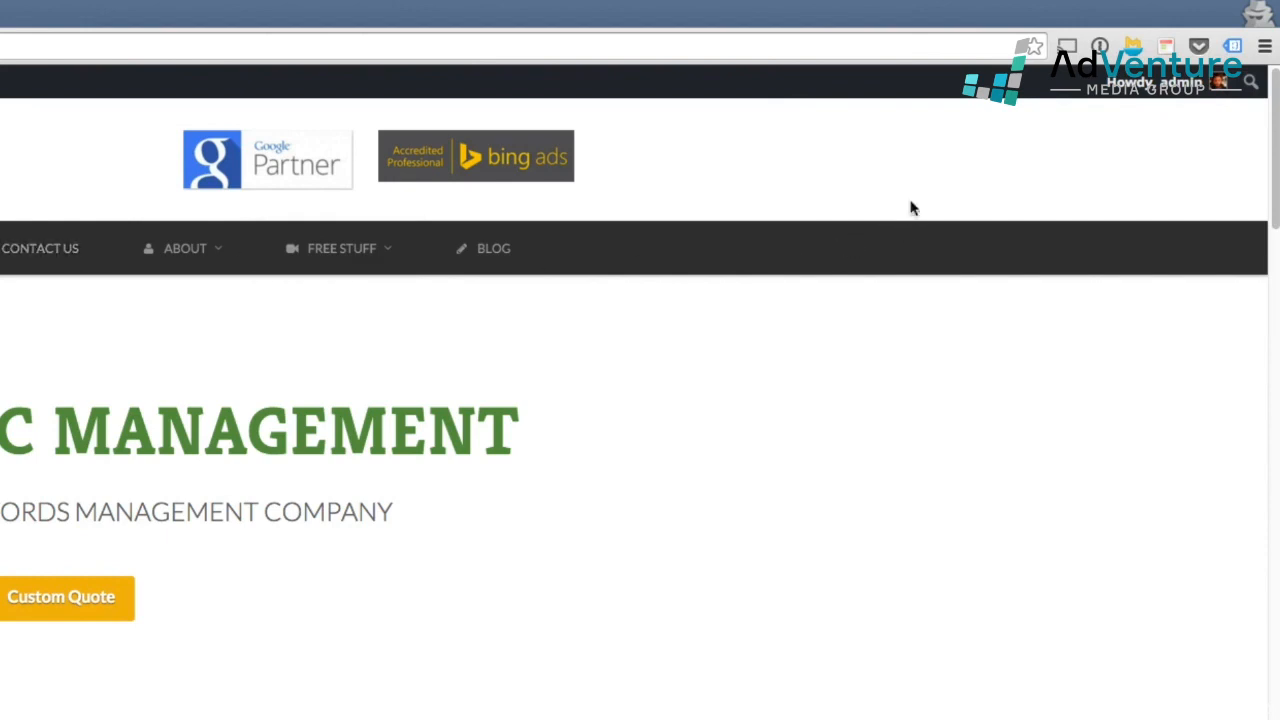
click(1231, 50)
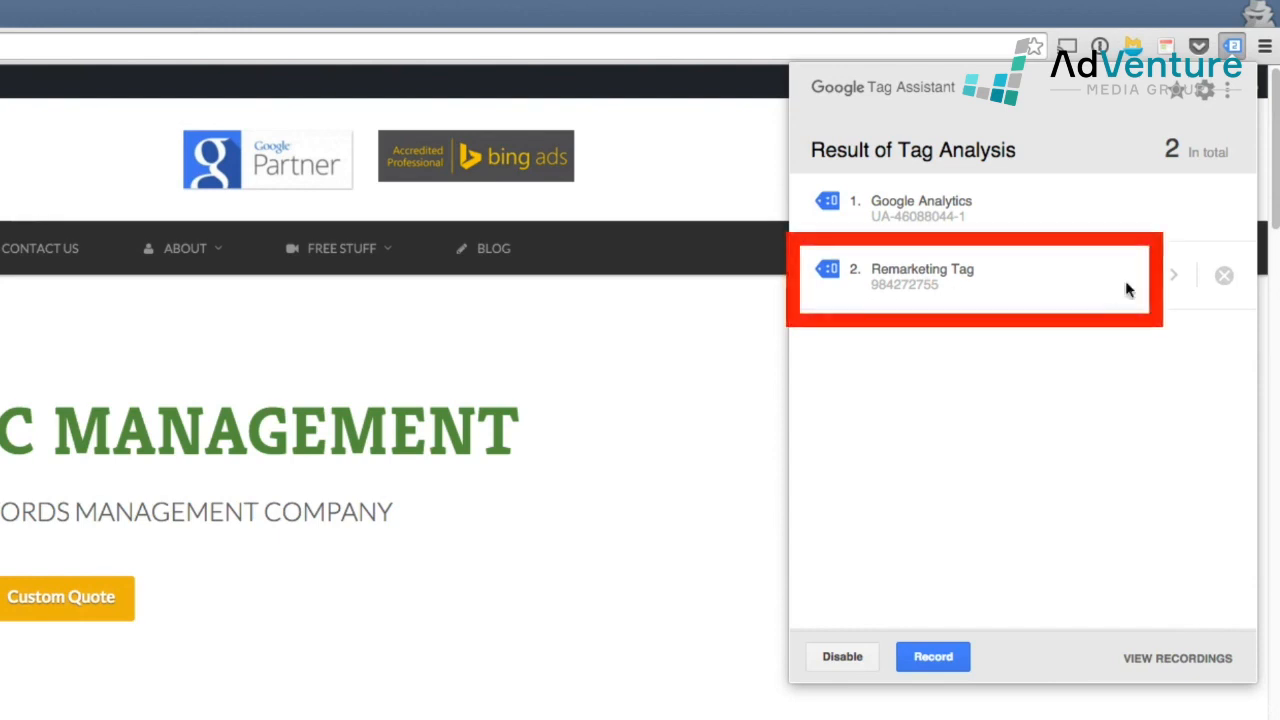
click(1170, 278)
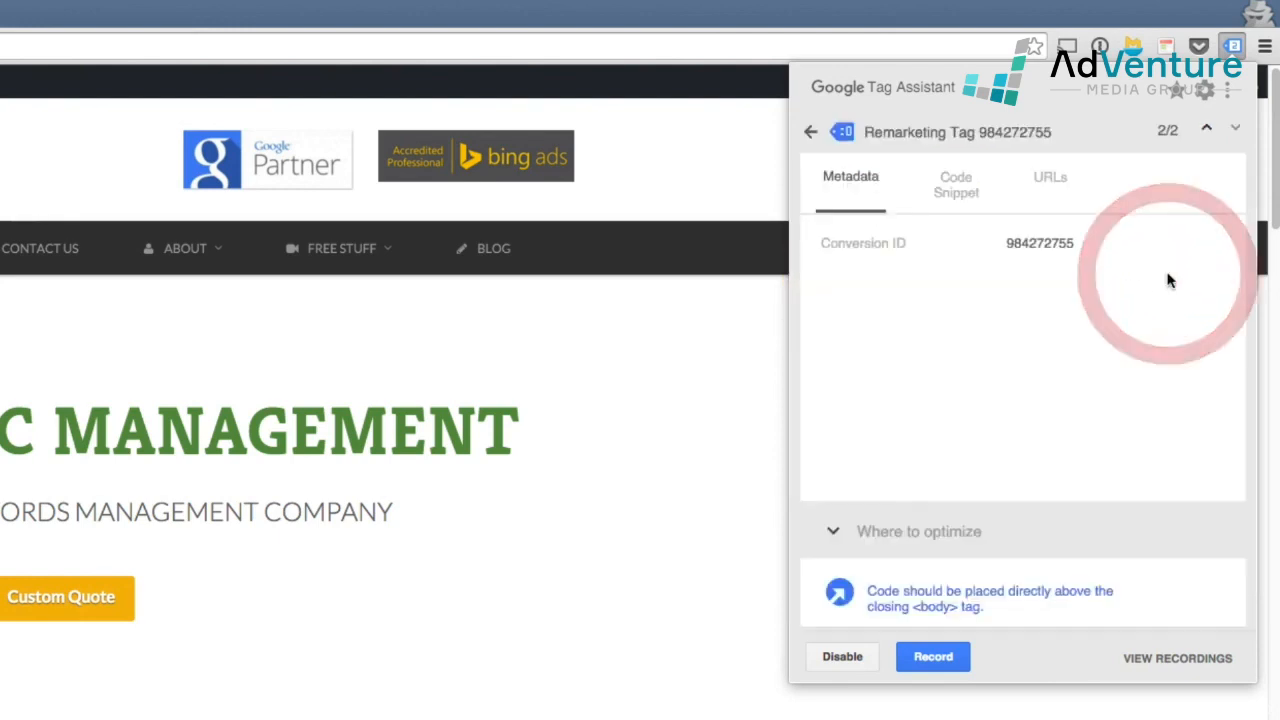
Step: View the remarketing tag's code snippet, then return to the tag list and close Google Tag Assistant
click(958, 190)
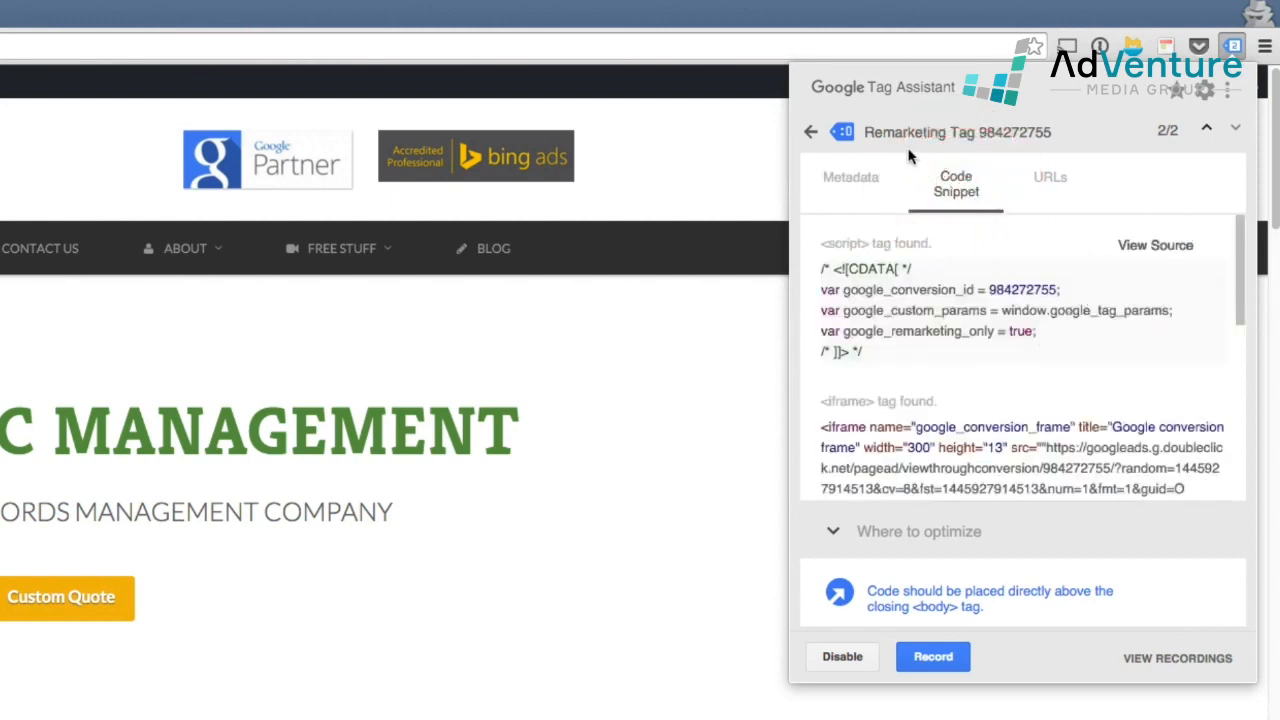
click(811, 132)
click(715, 431)
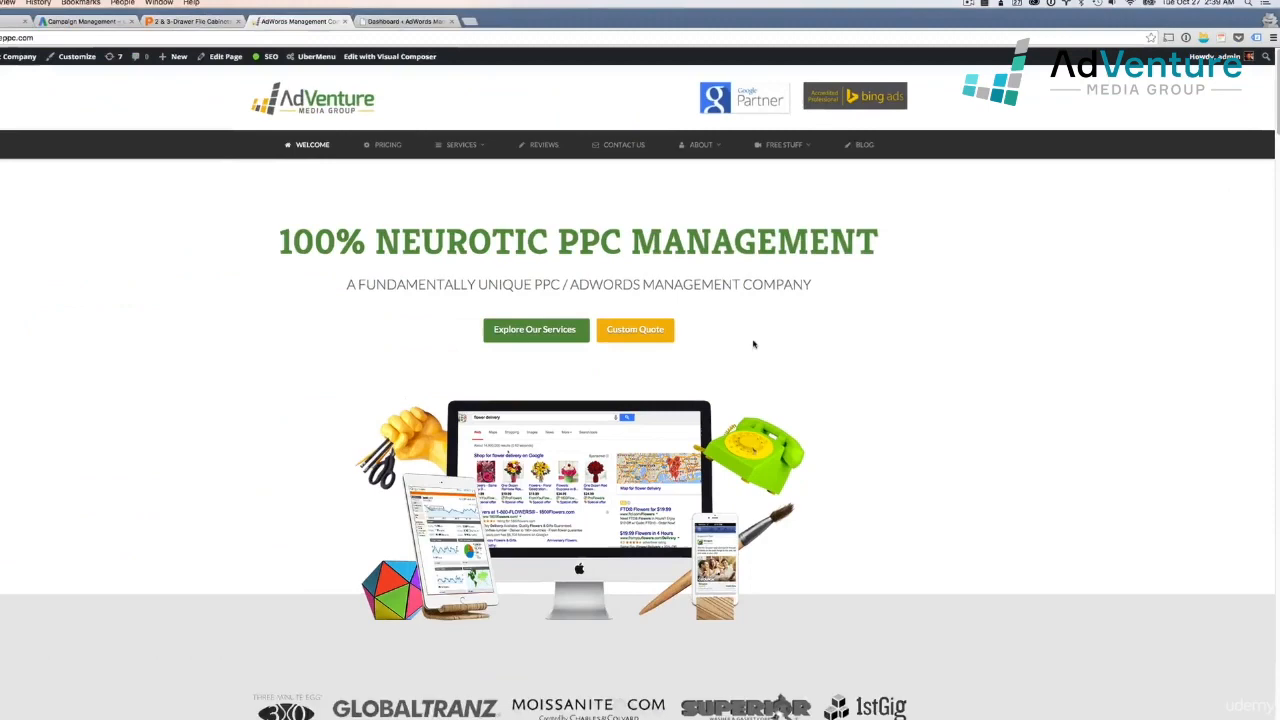
Step: Look at the homepage's source code in a separate tab, then return to the homepage
right_click(292, 625)
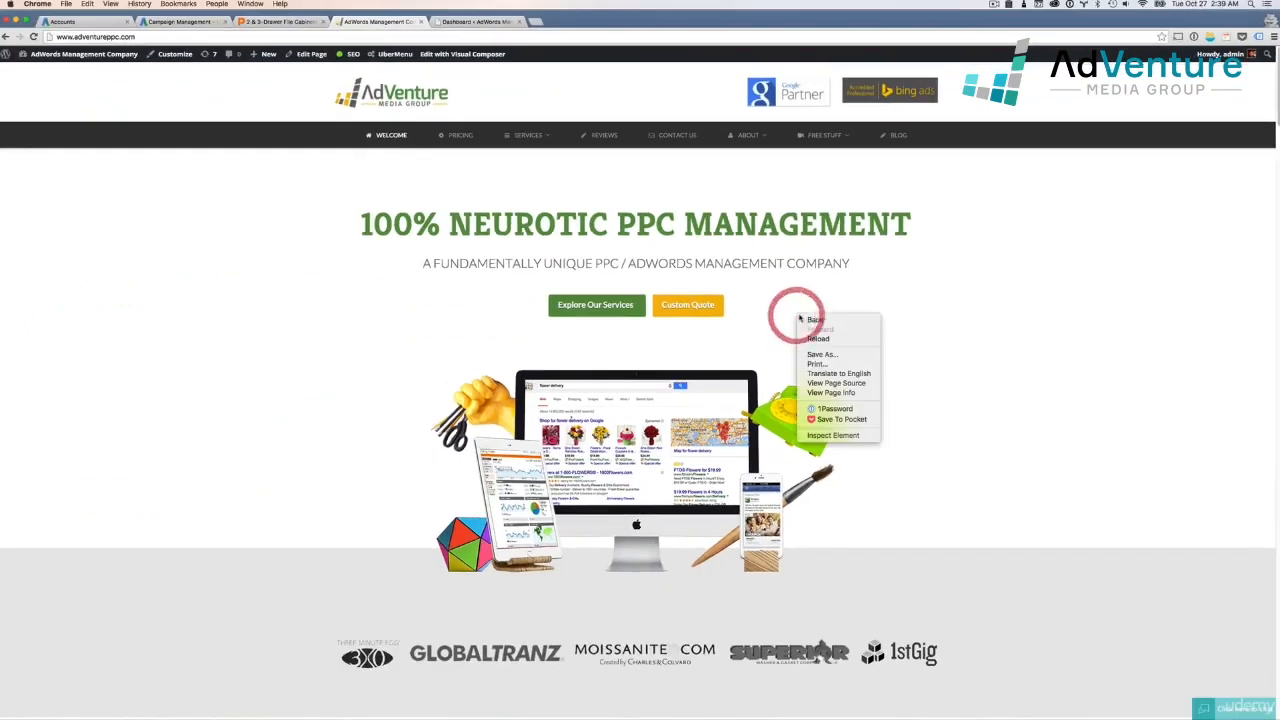
click(836, 383)
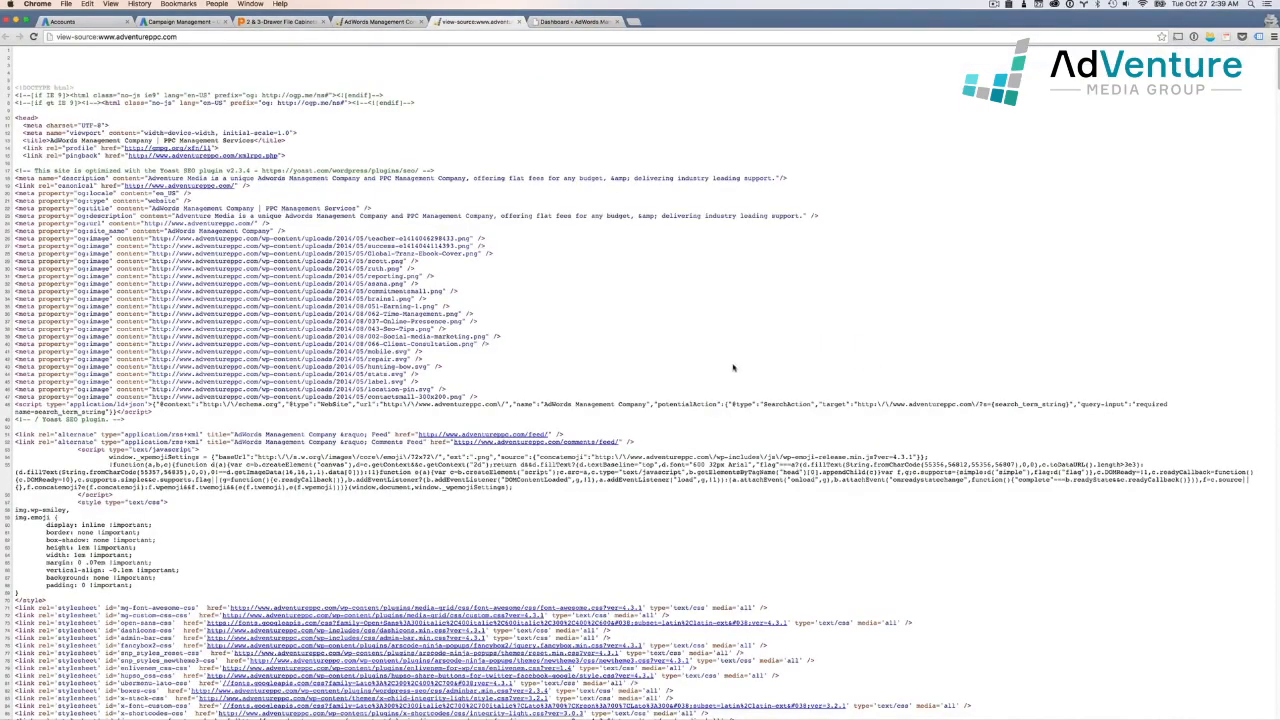
scroll(736, 366, down, 1)
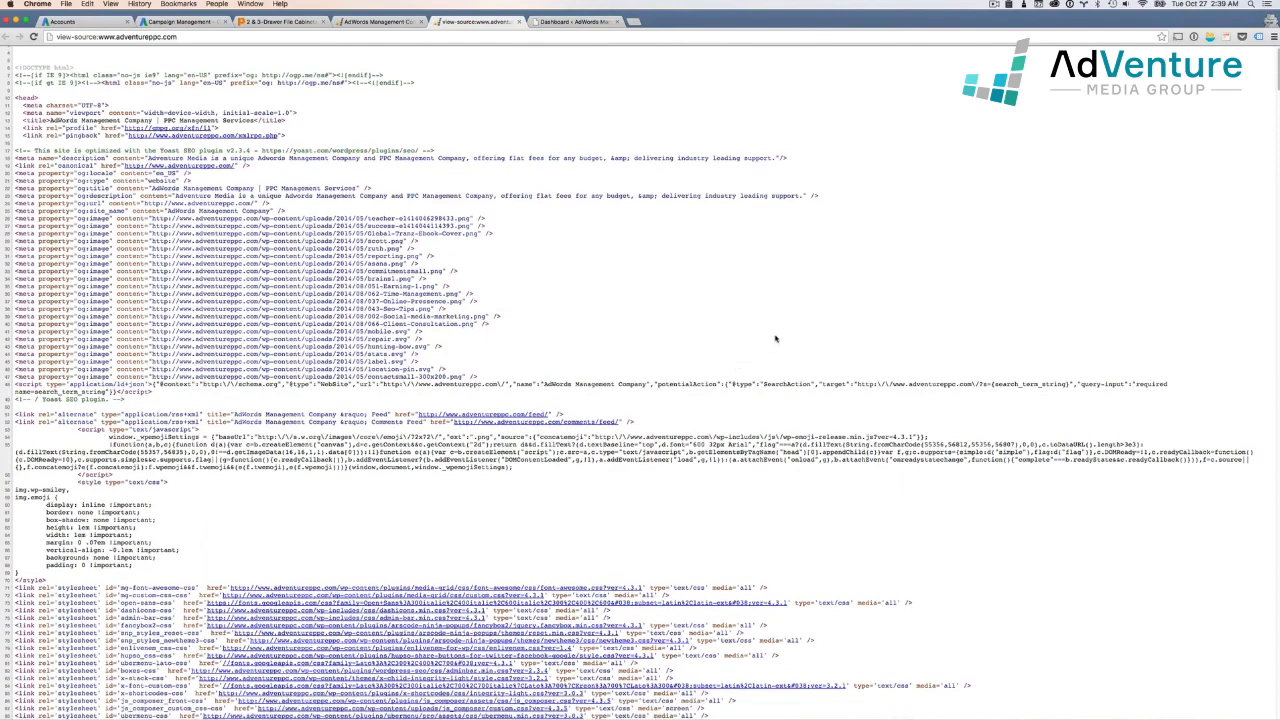
key(ctrl+shift+Tab)
Step: Copy the conversion ID from the homepage's Remarketing Tag details in Google Tag Assistant and close the details
click(1258, 37)
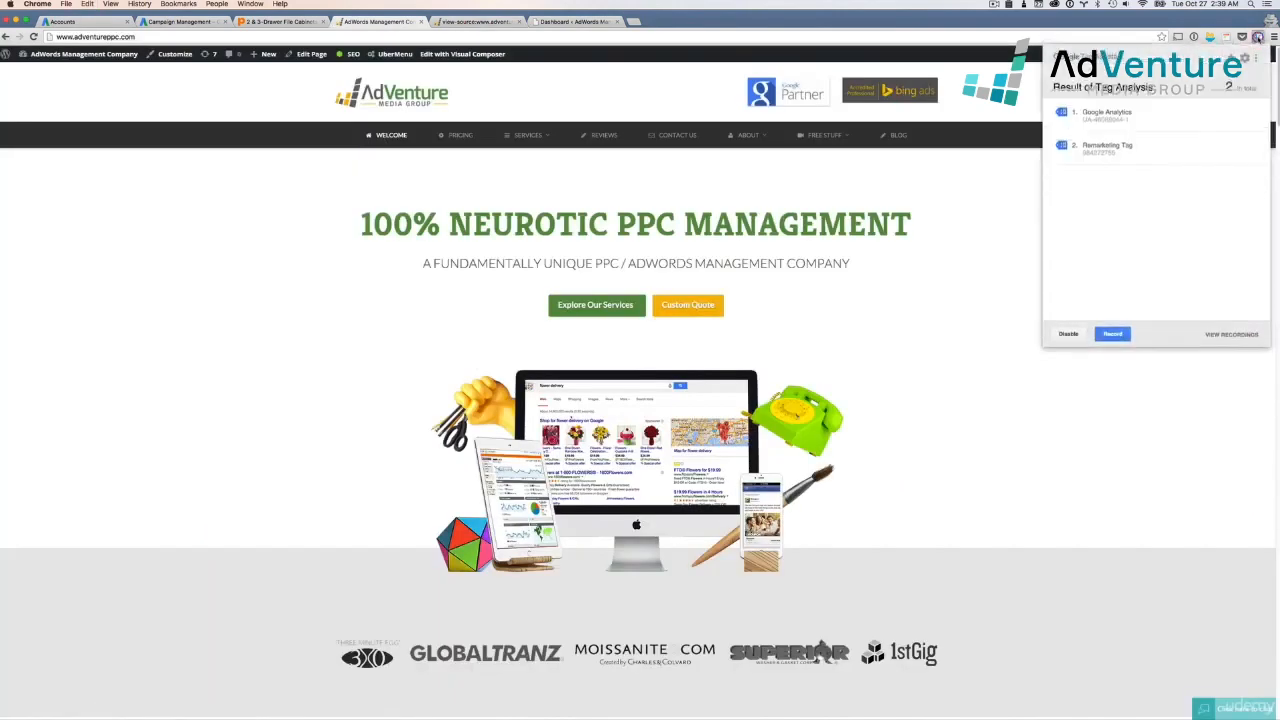
click(1133, 152)
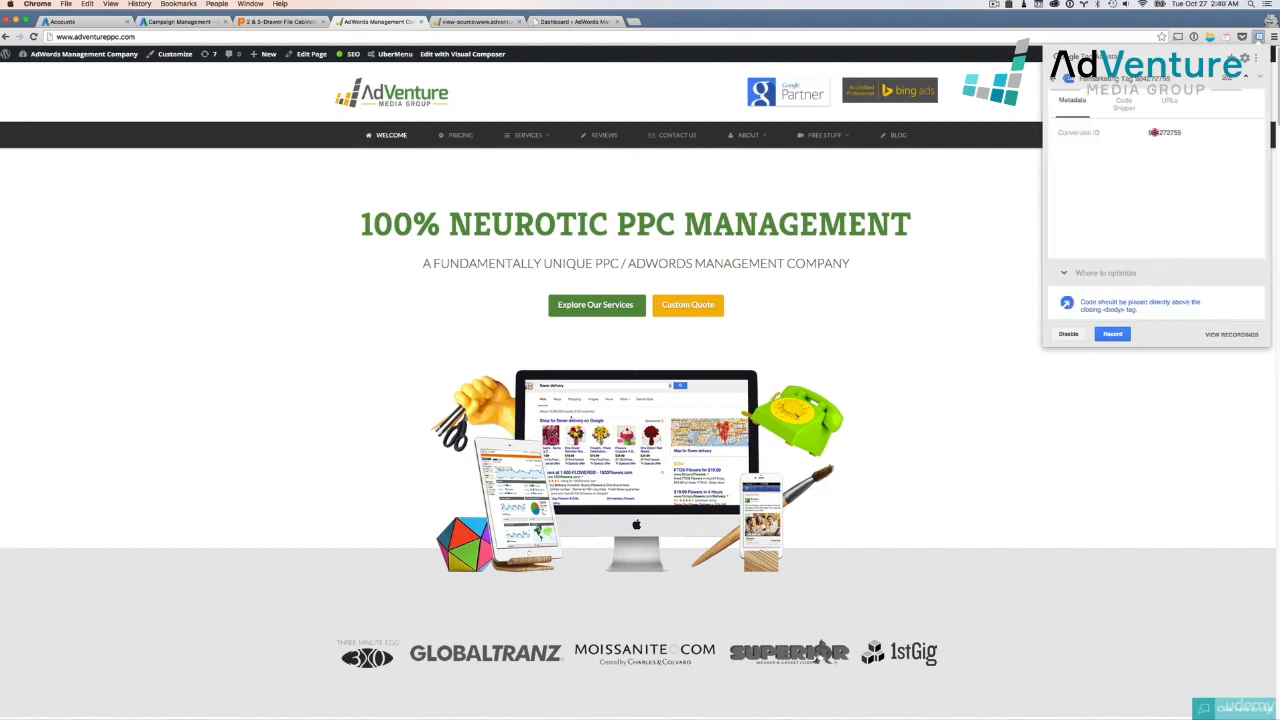
double_click(1152, 132)
key(super+c)
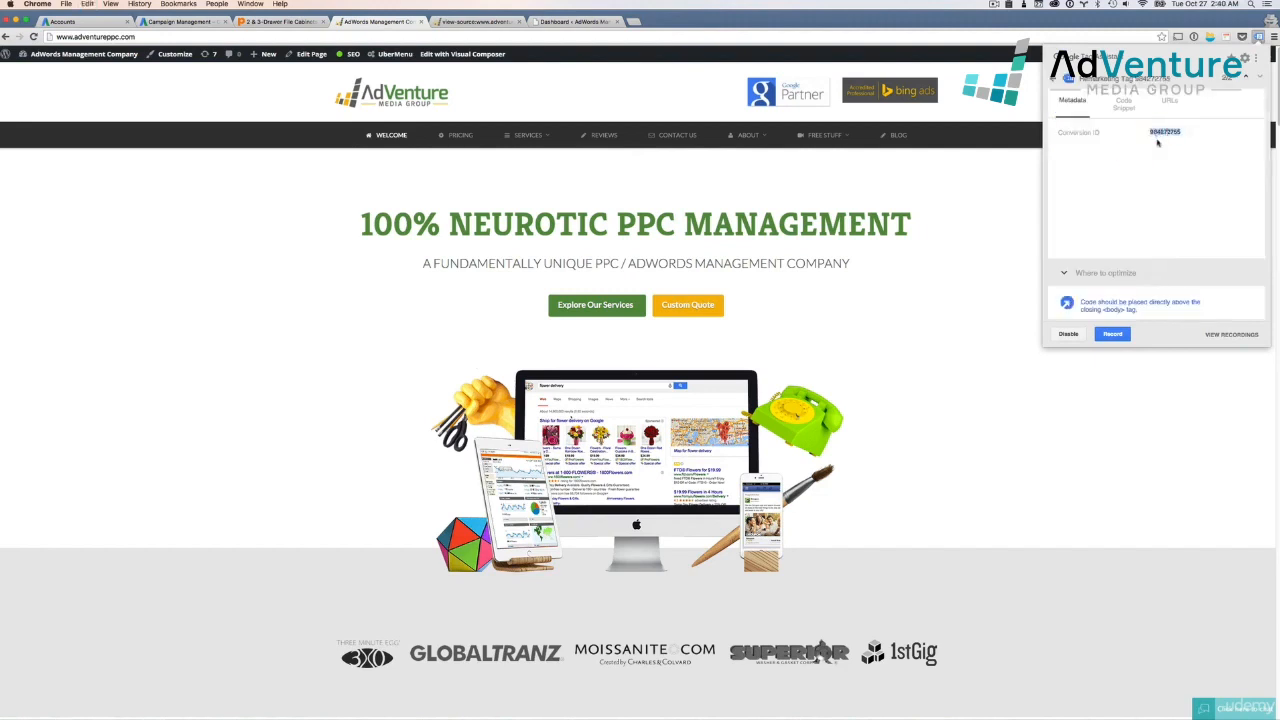
click(978, 378)
Step: Search the homepage's source code for the copied conversion ID and highlight the remarketing script around it
right_click(294, 200)
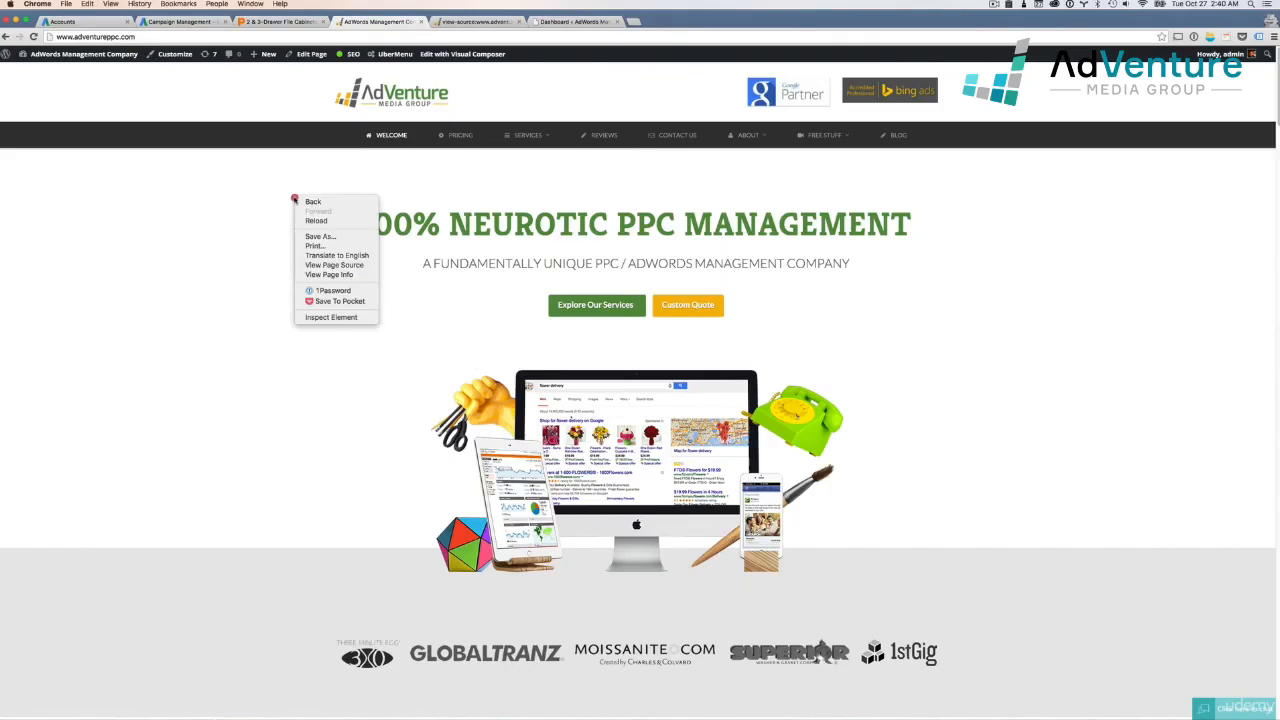
click(336, 265)
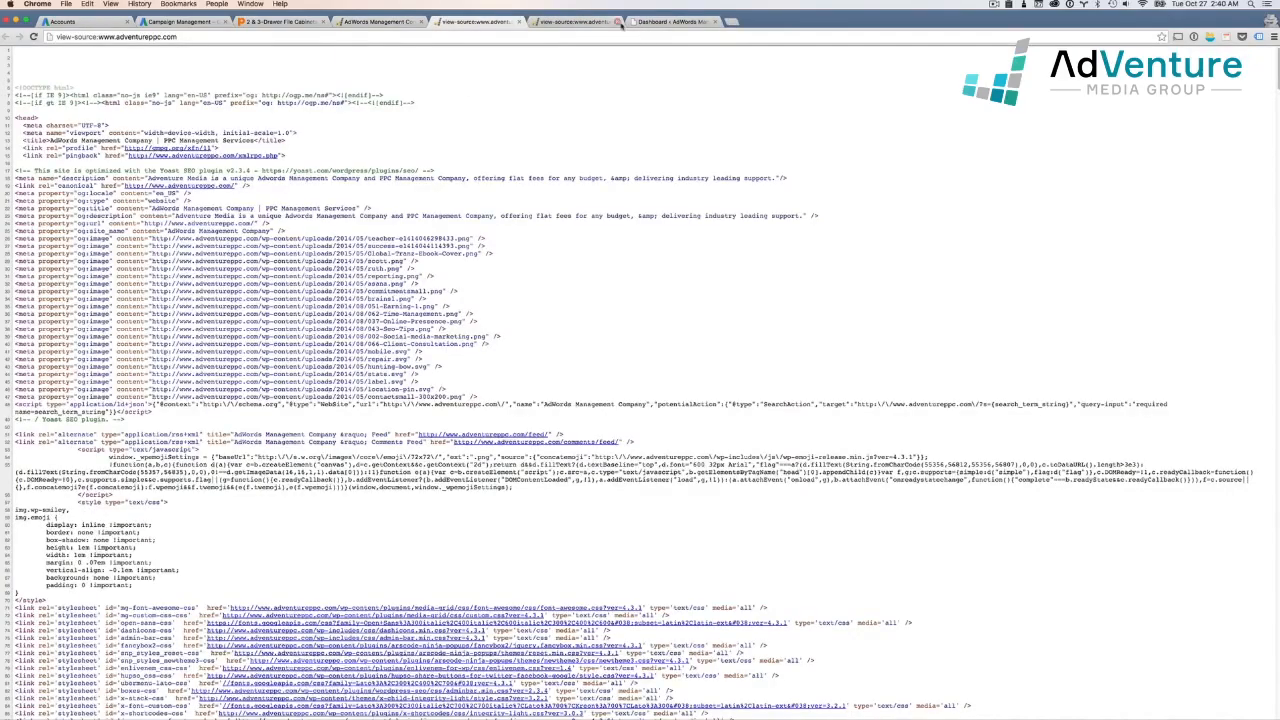
key(super+f)
key(super+v)
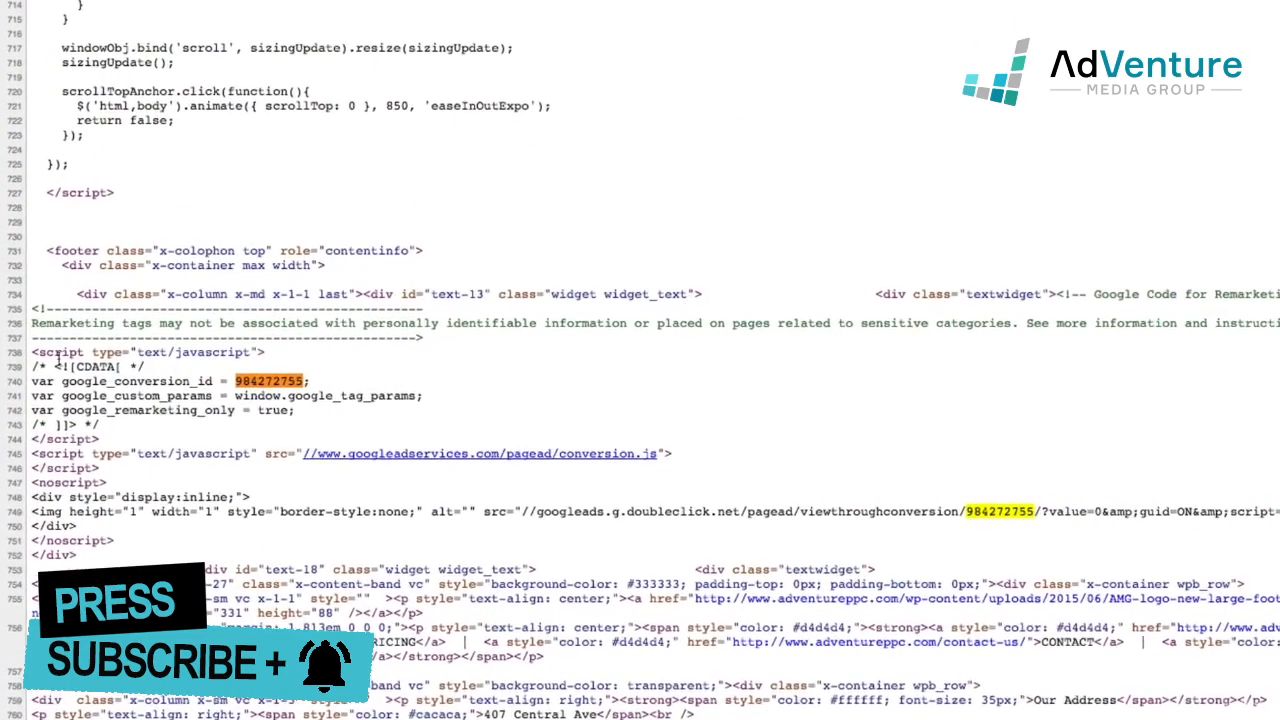
drag(31, 345, 688, 488)
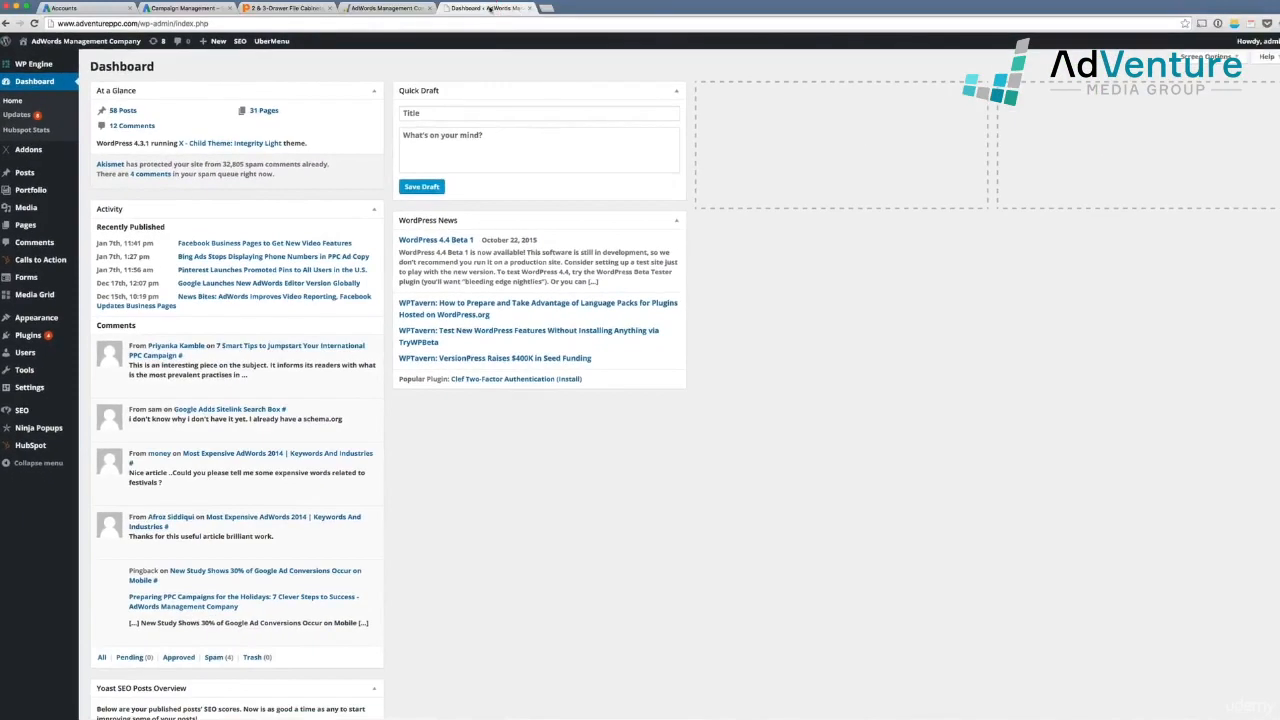
Step: Check the tags on the site's Reviews page with Google Tag Assistant, then return to the Welcome page
click(383, 8)
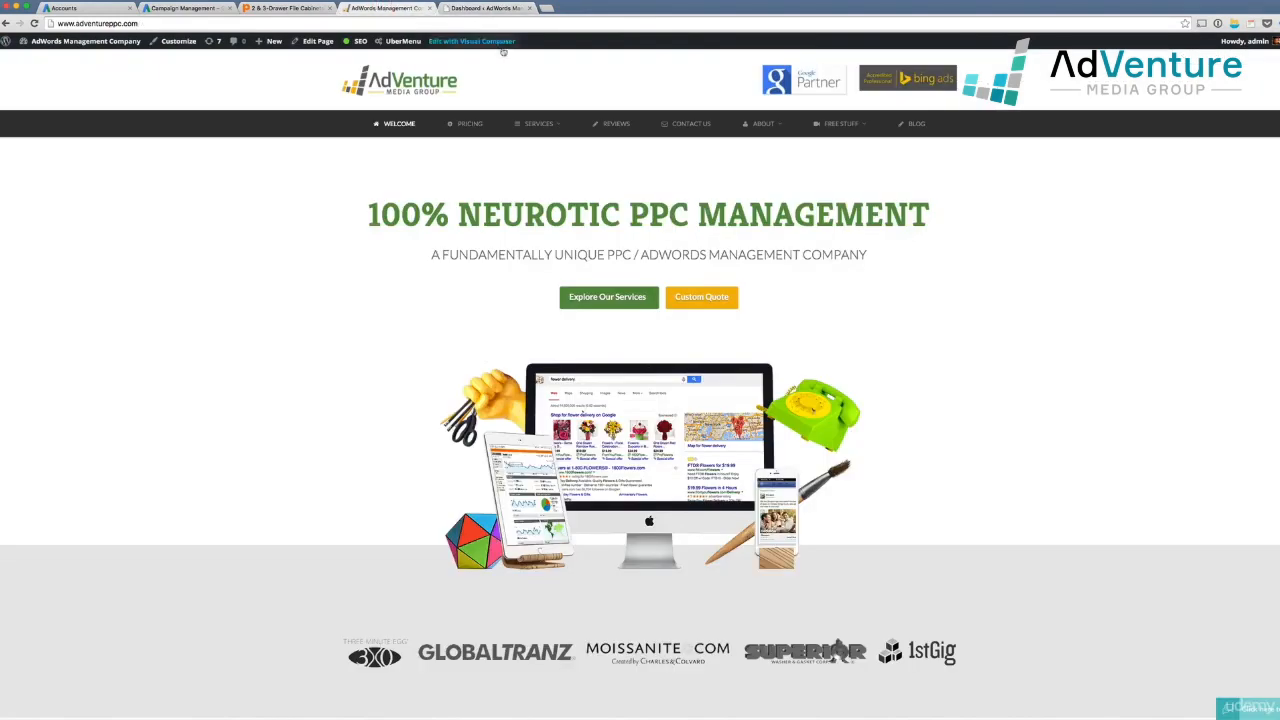
click(608, 124)
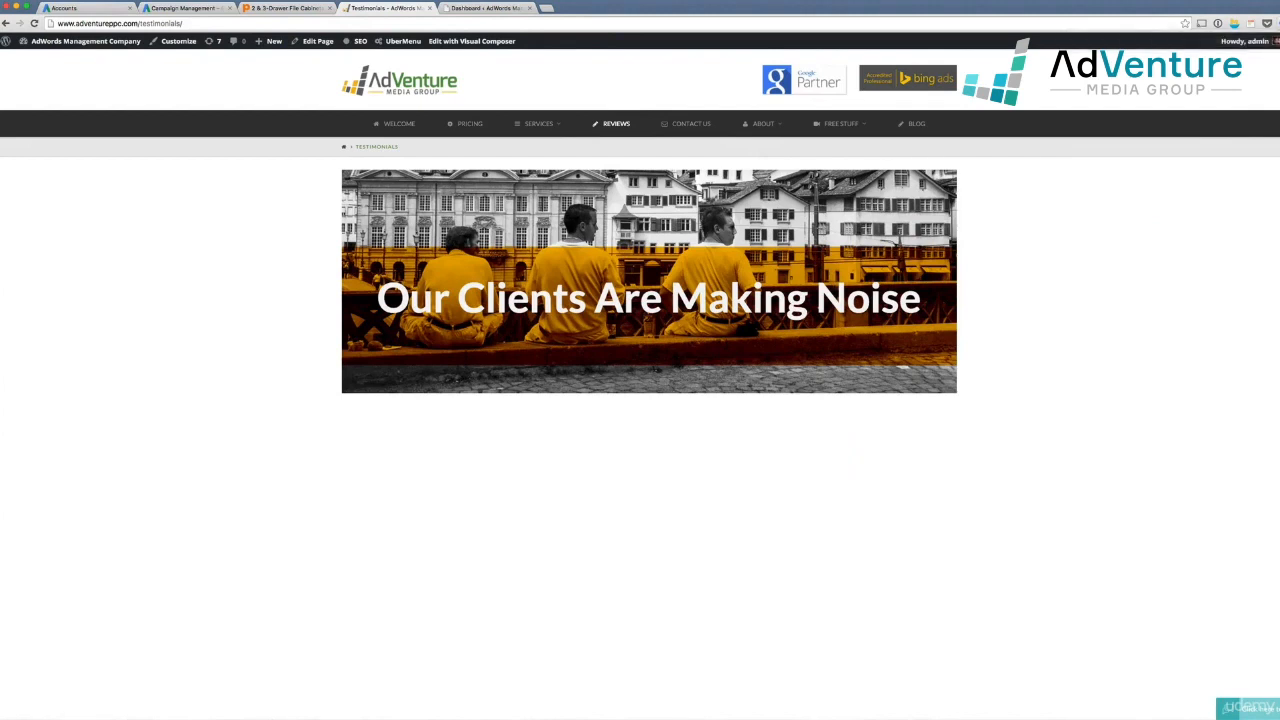
click(85, 41)
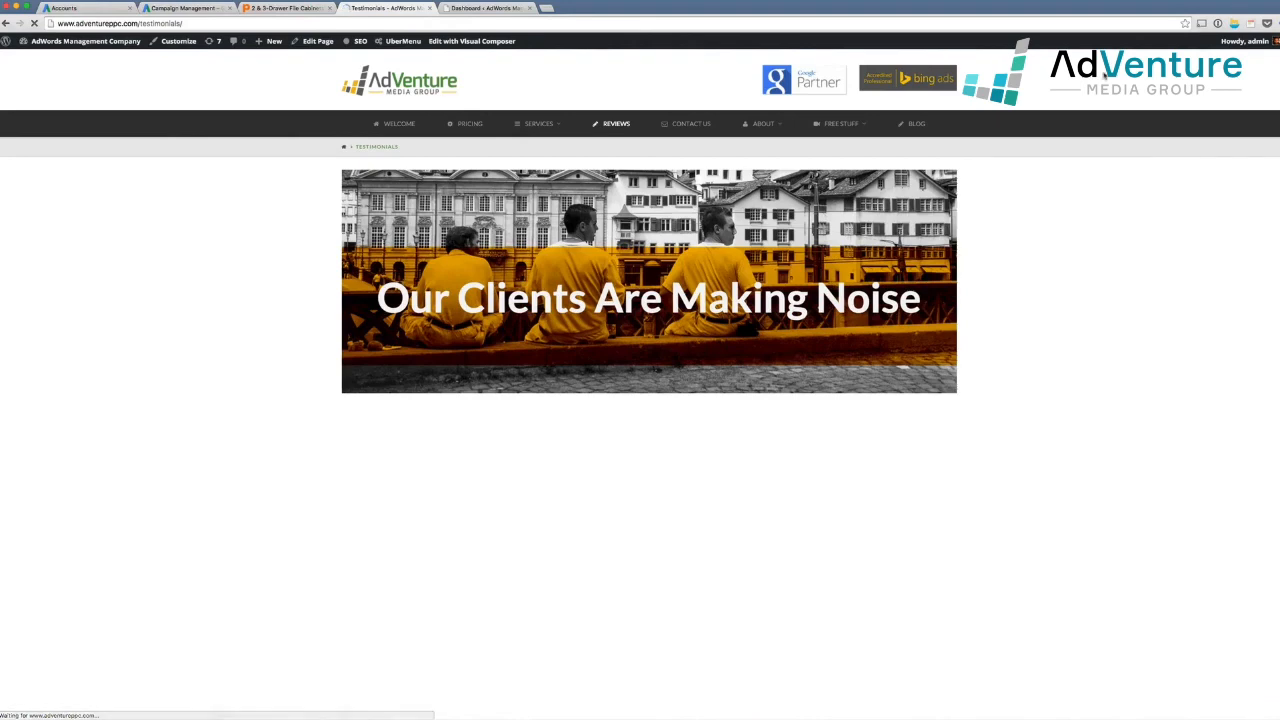
click(1234, 22)
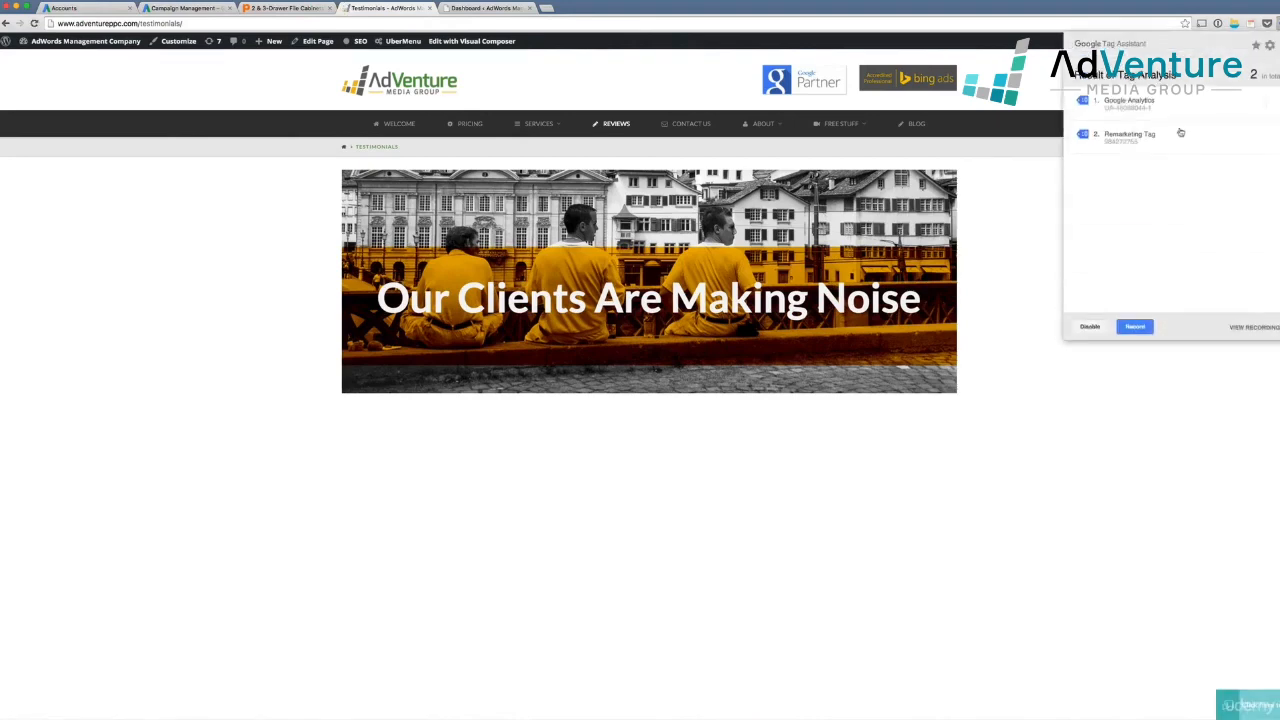
click(1003, 264)
scroll(1000, 275, down, 4)
scroll(999, 276, up, 3)
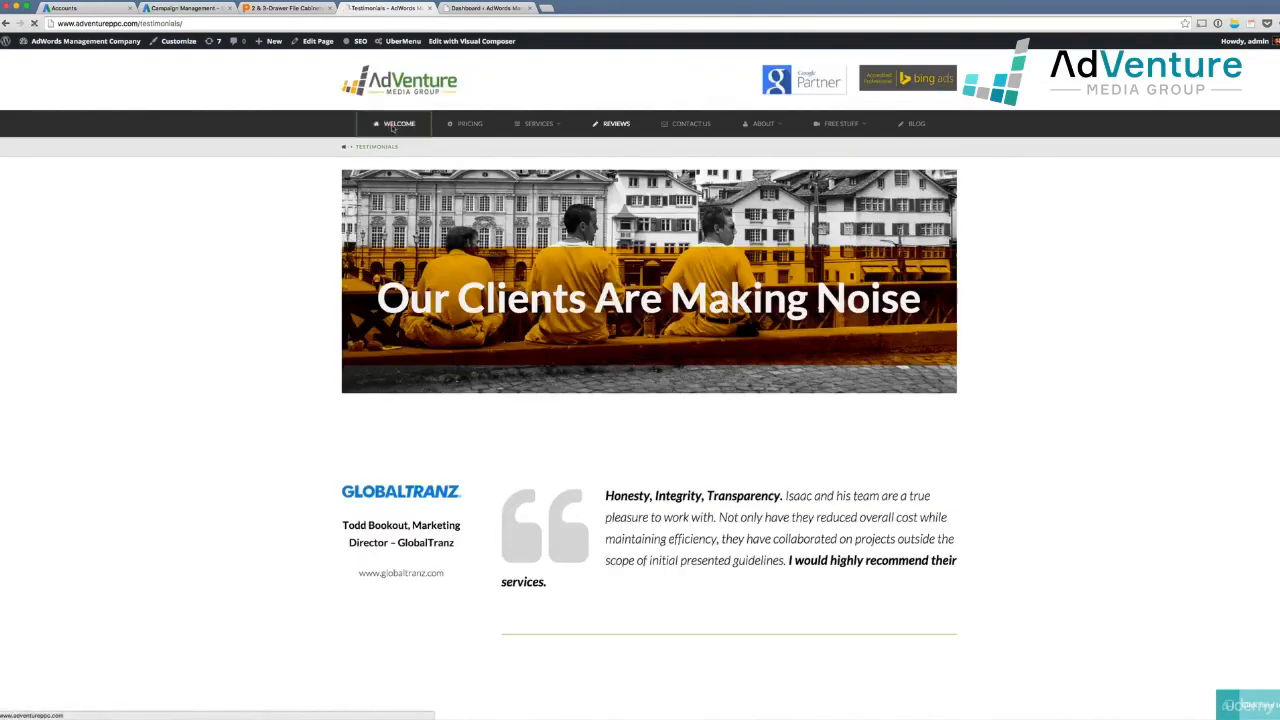
click(395, 124)
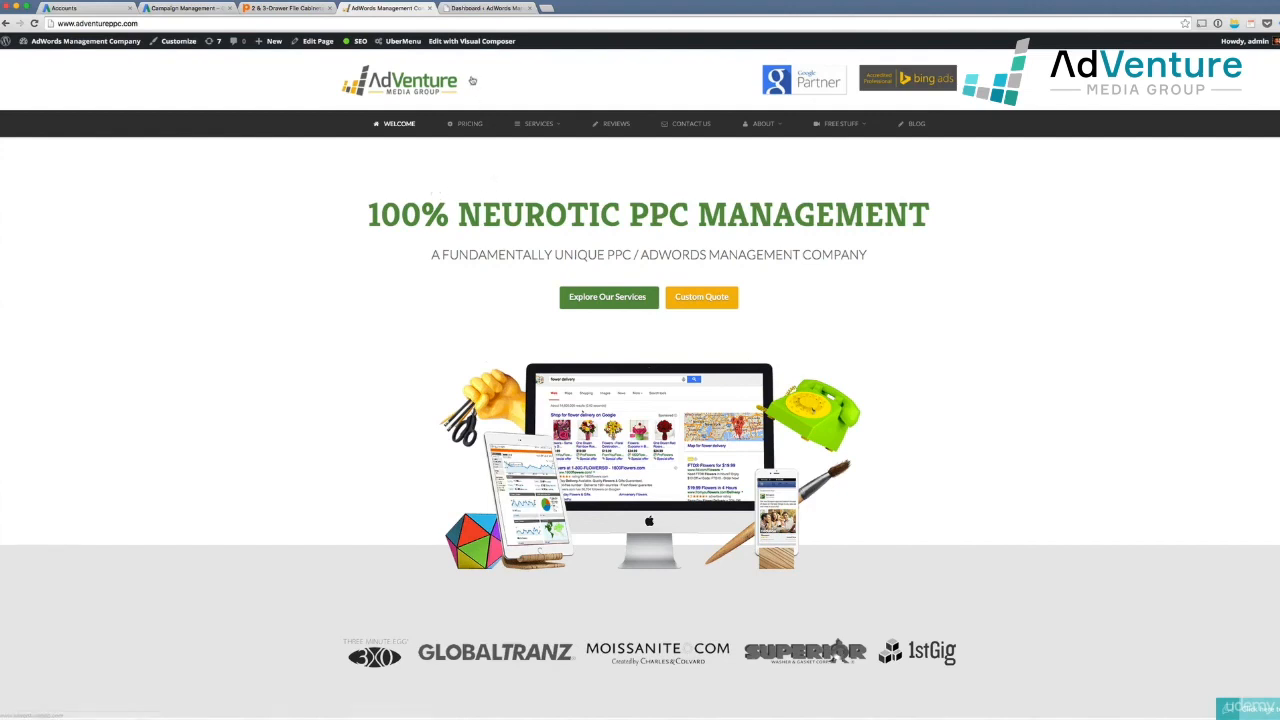
Step: Switch to the WordPress dashboard, open the Widgets page and expand the first Text widget in Footer 1
click(460, 8)
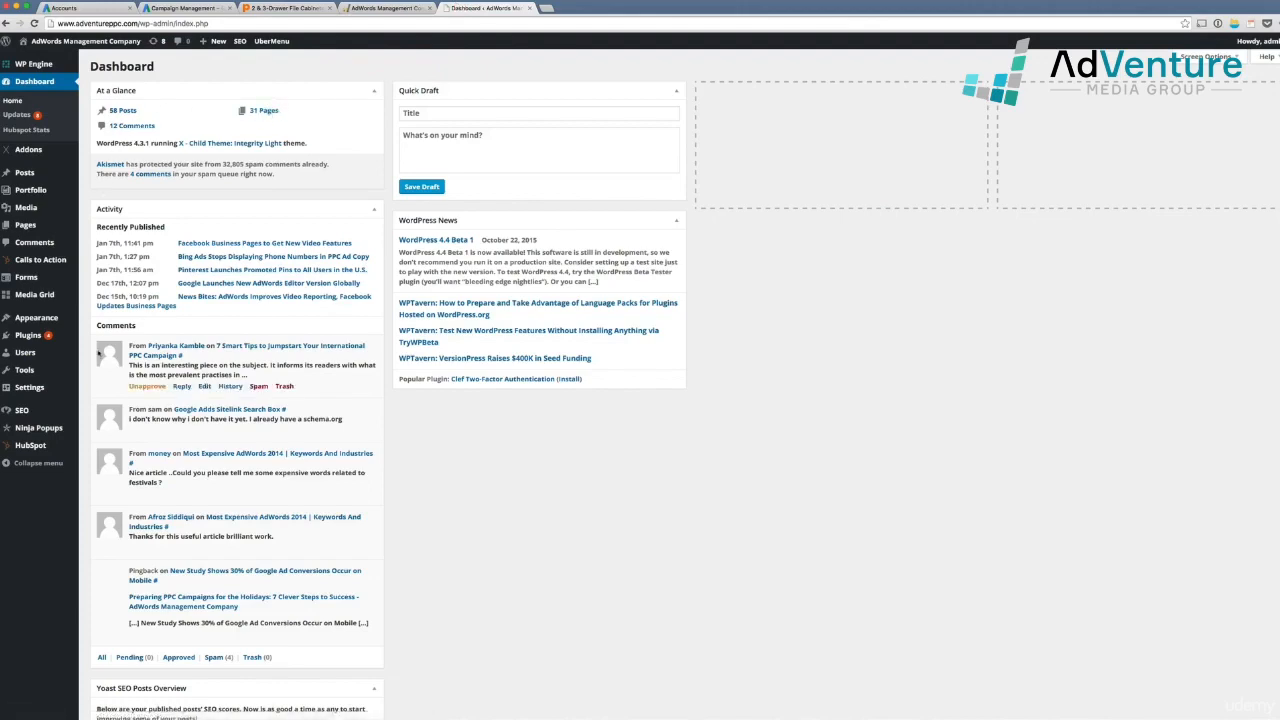
mouse_move(56, 326)
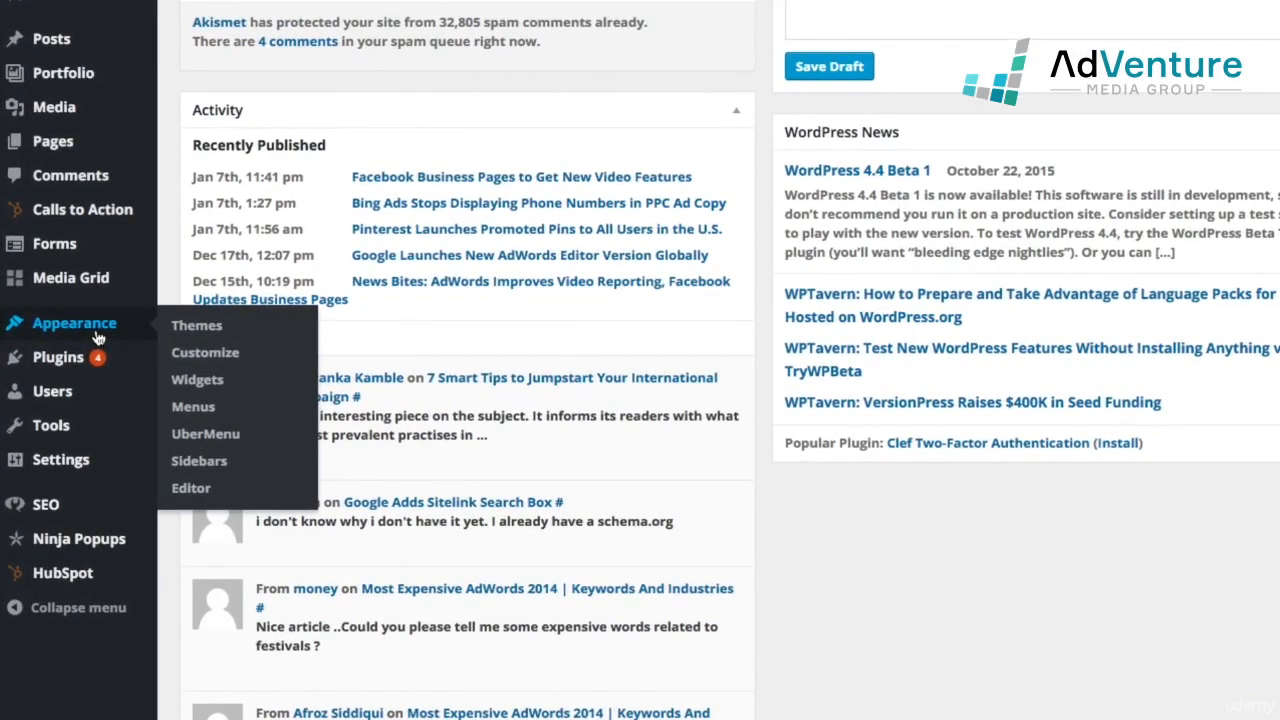
click(195, 383)
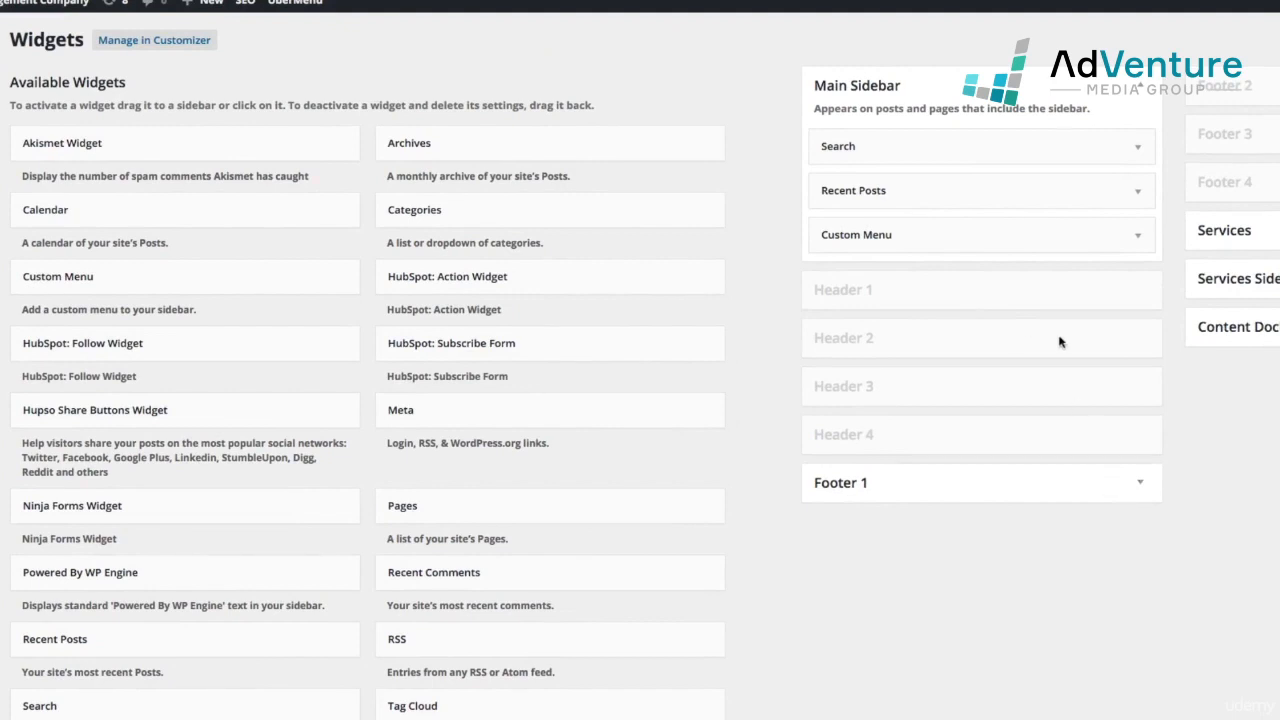
click(1145, 494)
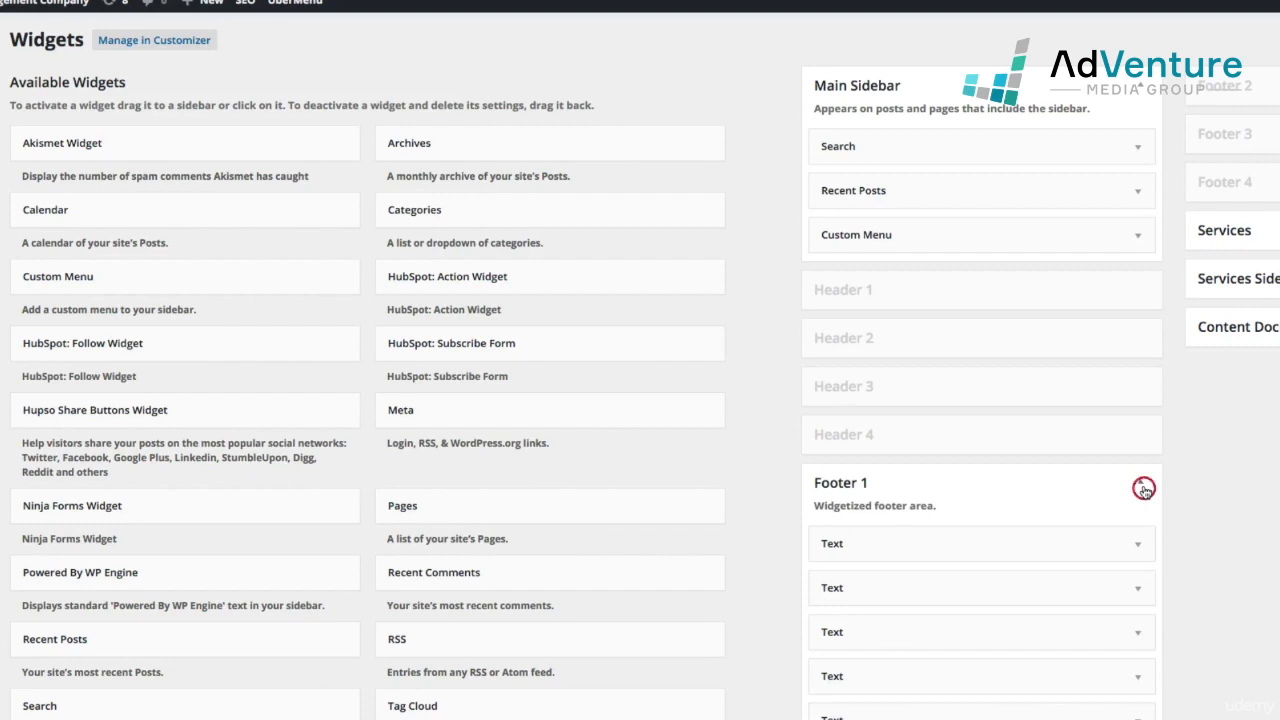
click(1137, 546)
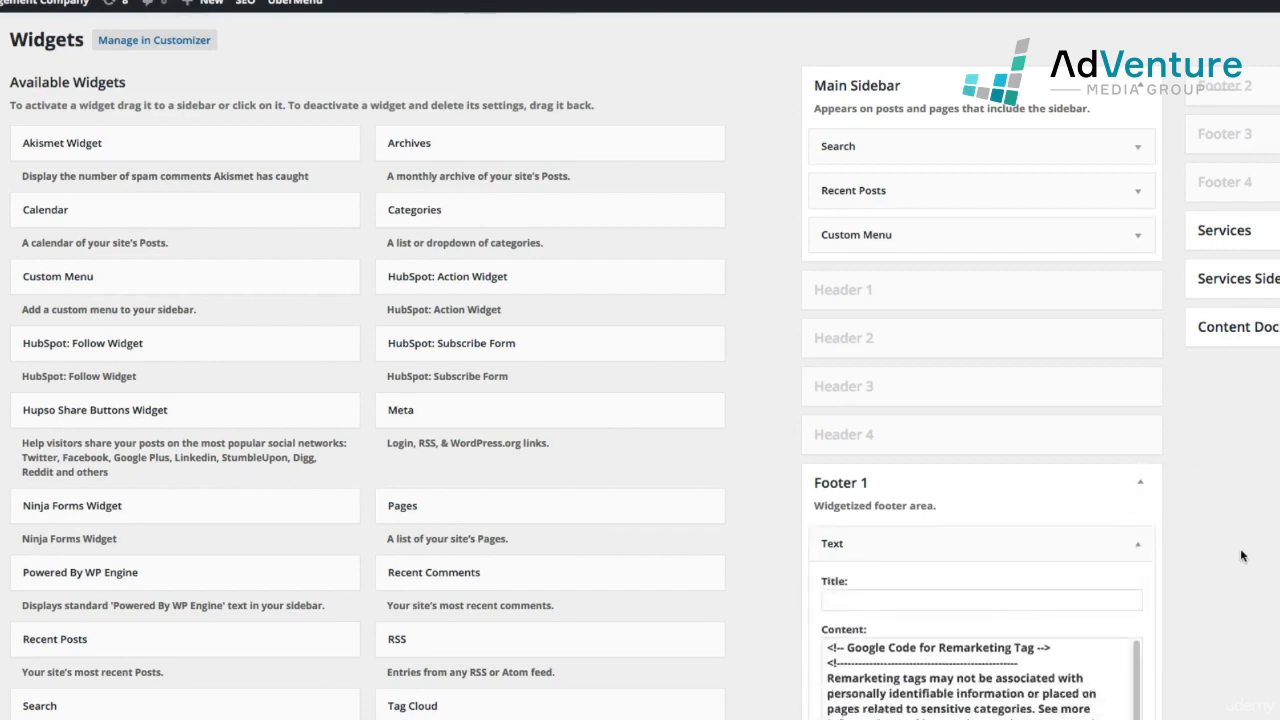
Step: Delete the remarketing tag code from Footer 1's first Text widget and check the homepage with Google Tag Assistant
scroll(1241, 556, down, 3)
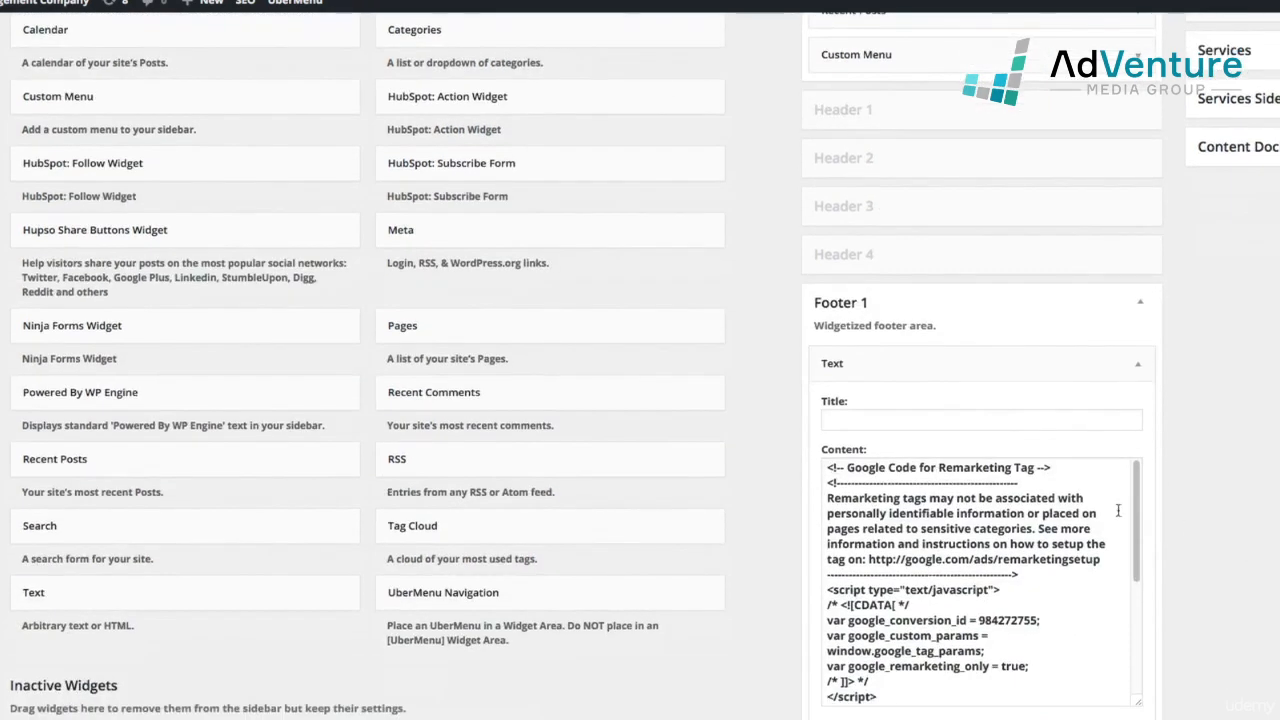
drag(1138, 500, 1146, 471)
click(995, 618)
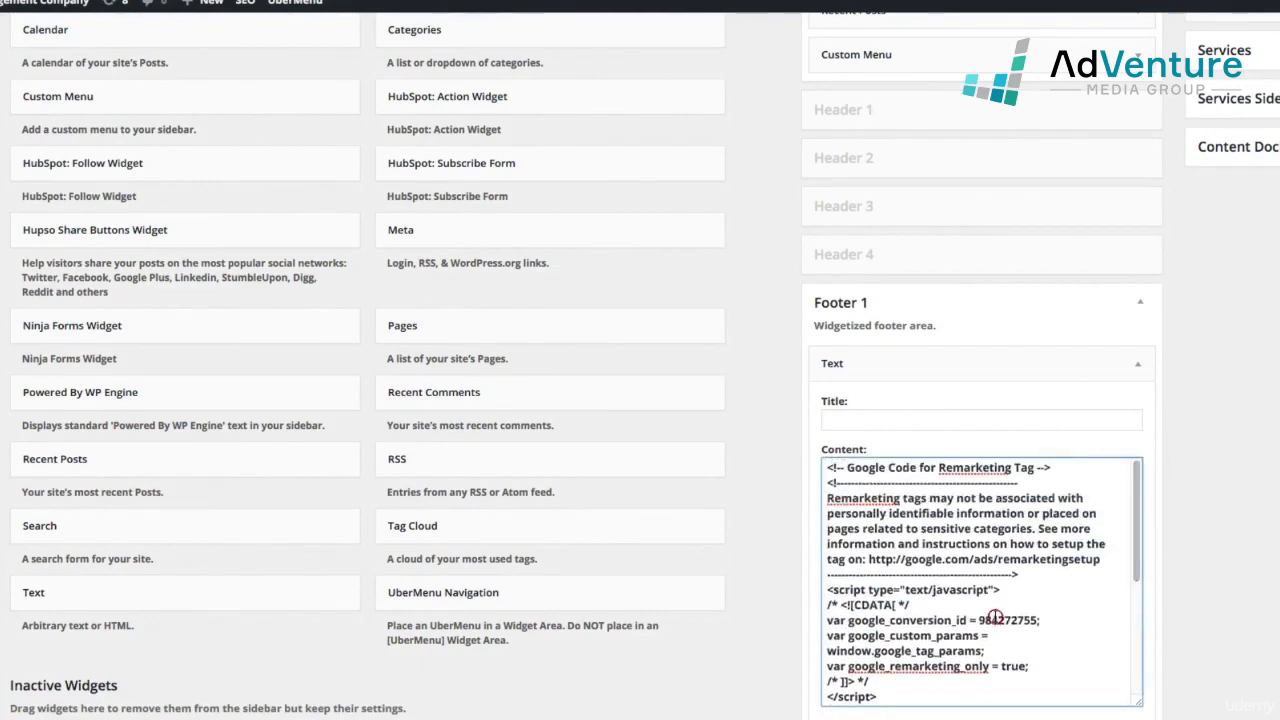
key(ctrl+a)
key(BackSpace)
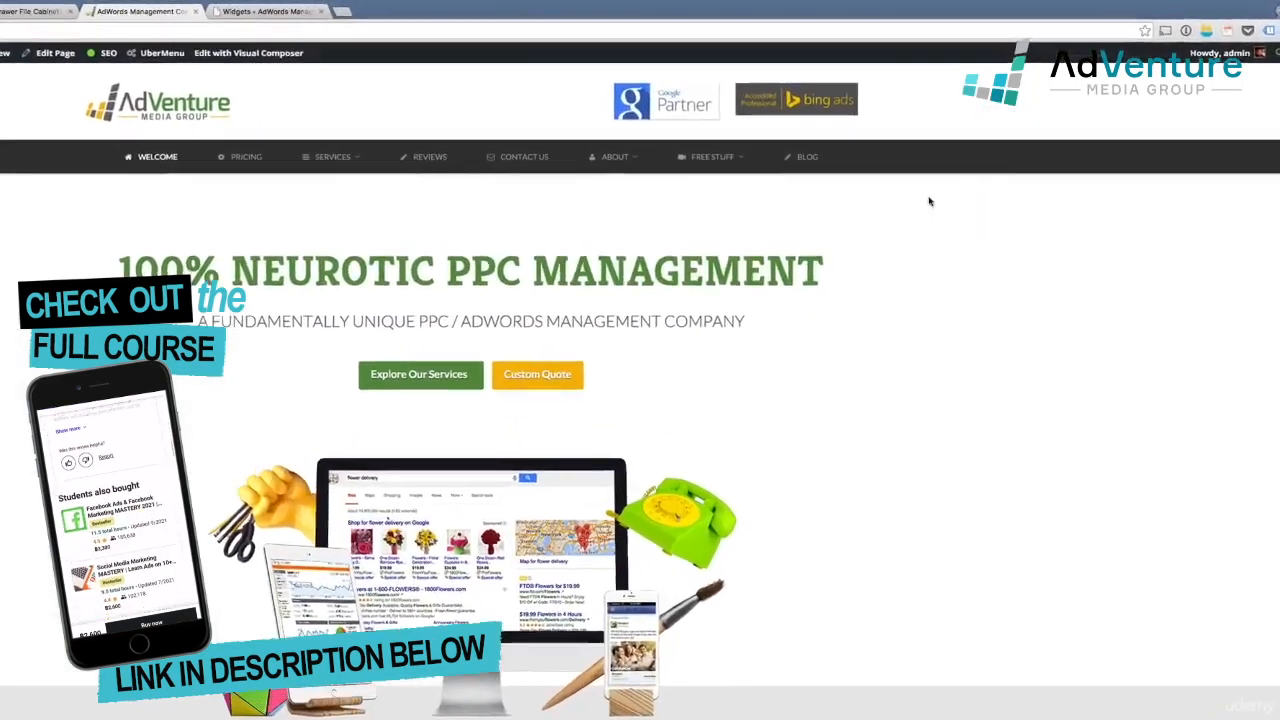
click(1266, 31)
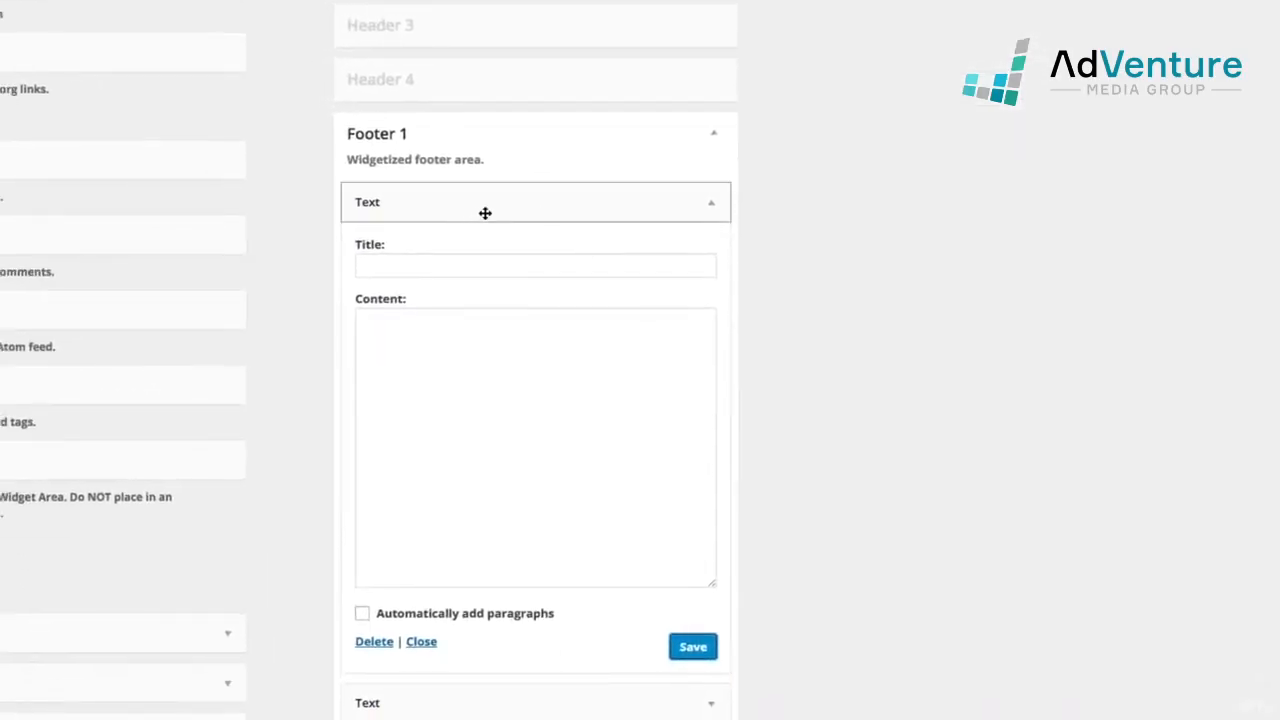
Step: Add a new Text widget at the top of Footer 1, with the Google remarketing tag code as its content, and save it
drag(485, 213, 577, 210)
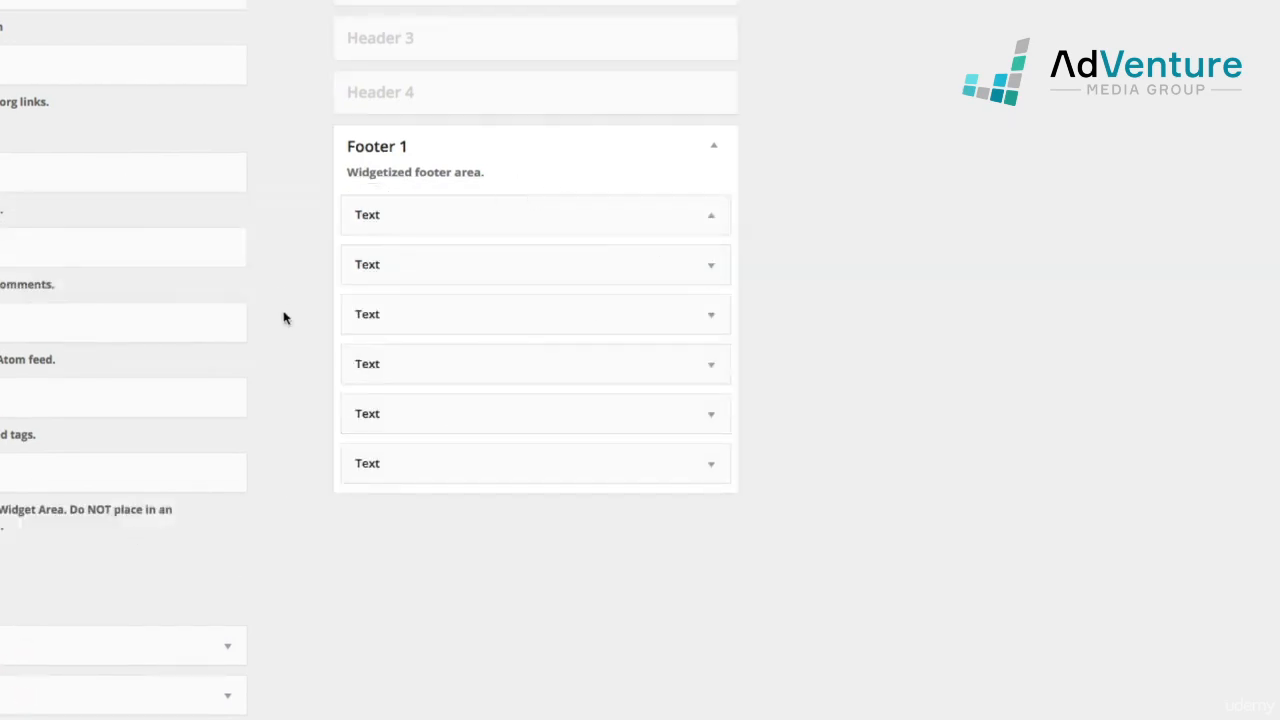
drag(5, 430, 485, 212)
click(497, 376)
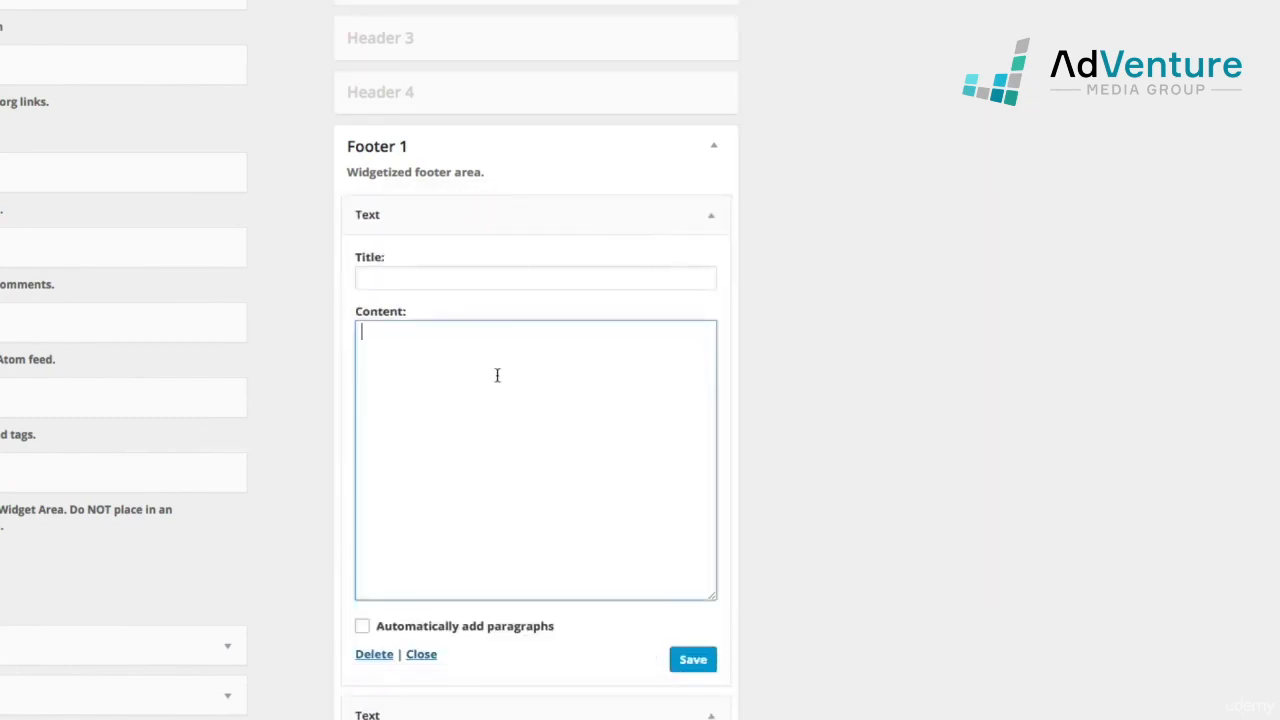
key(ctrl+v)
scroll(525, 512, up, 3)
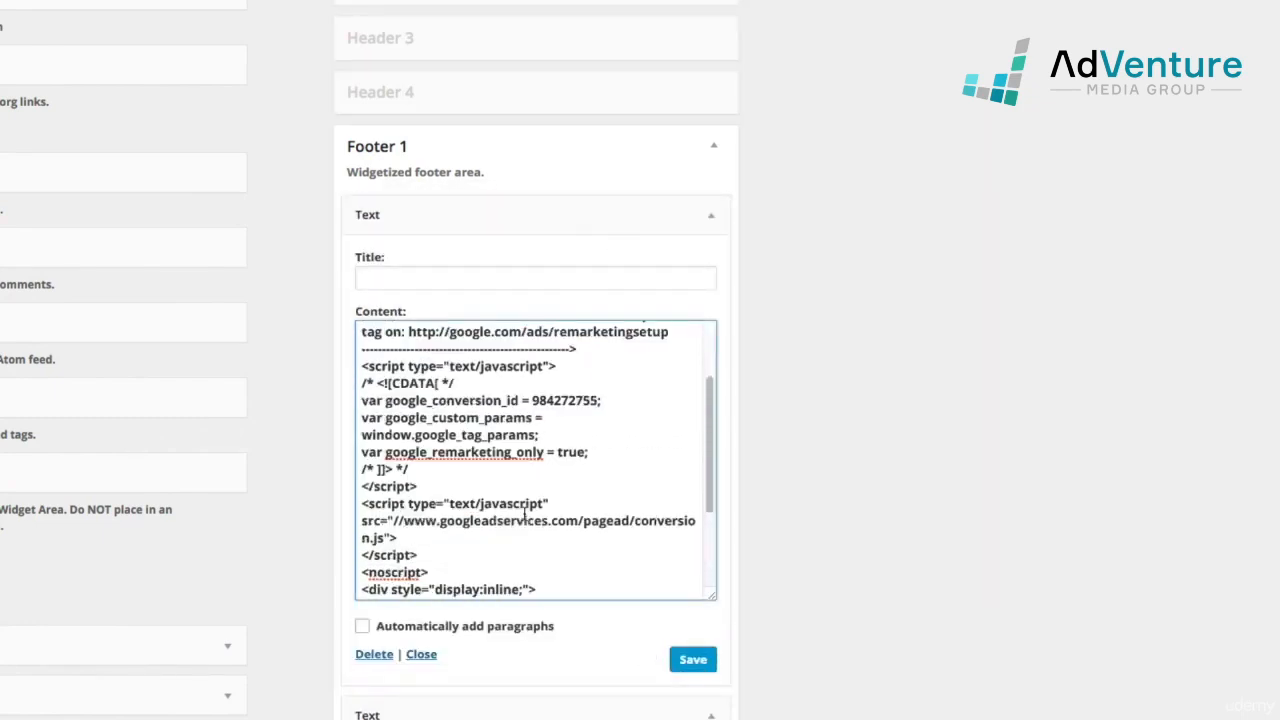
scroll(710, 470, up, 2)
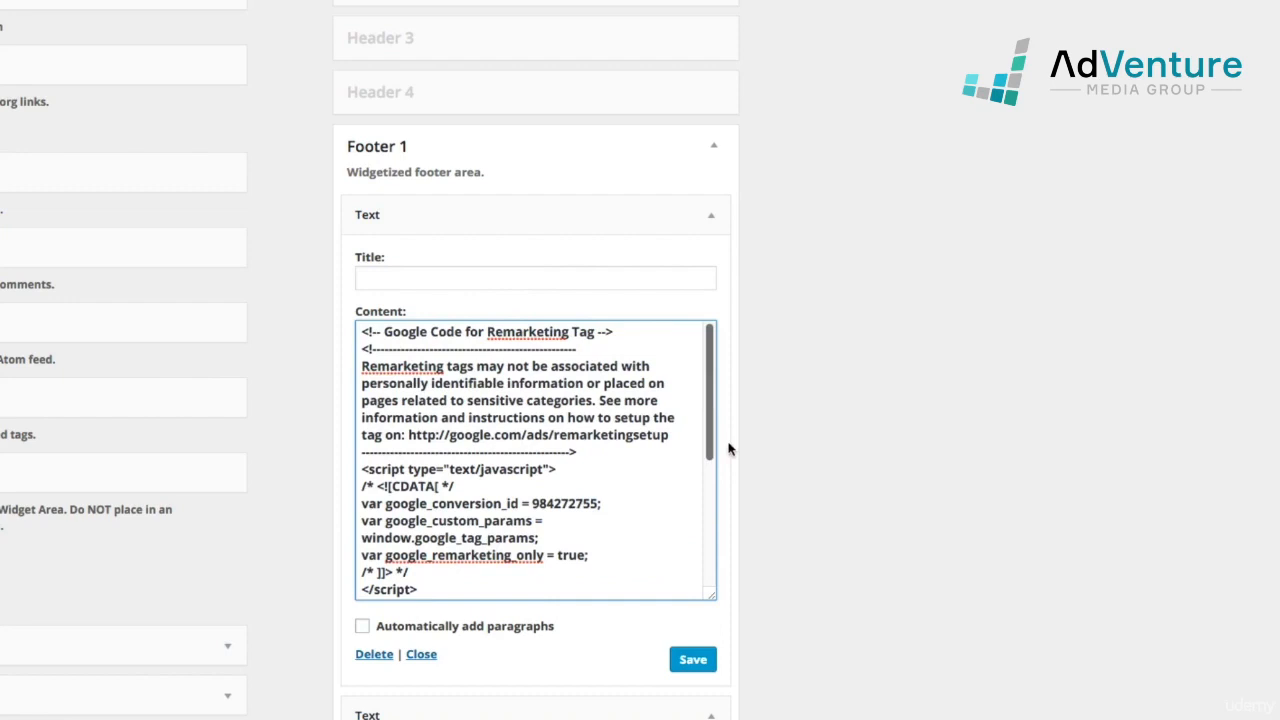
click(693, 662)
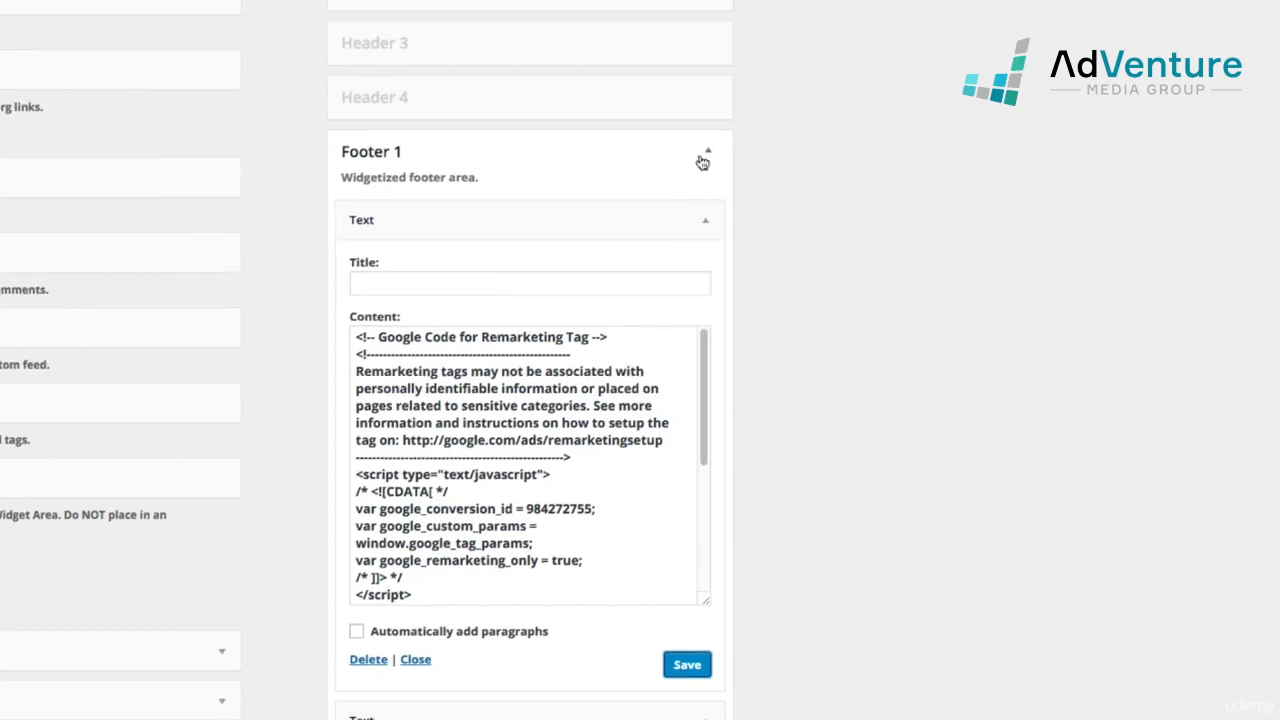
click(703, 163)
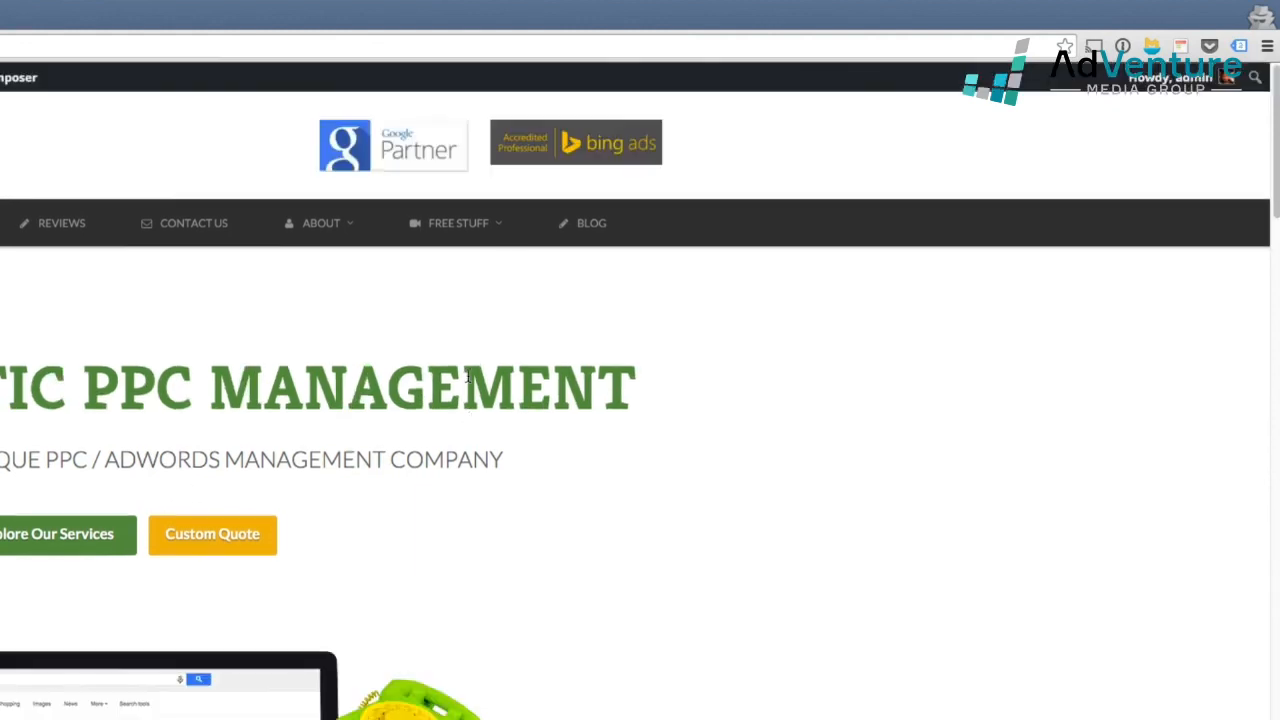
Step: Recheck the homepage's tags with Google Tag Assistant and view the metadata of its Remarketing Tag
click(1238, 47)
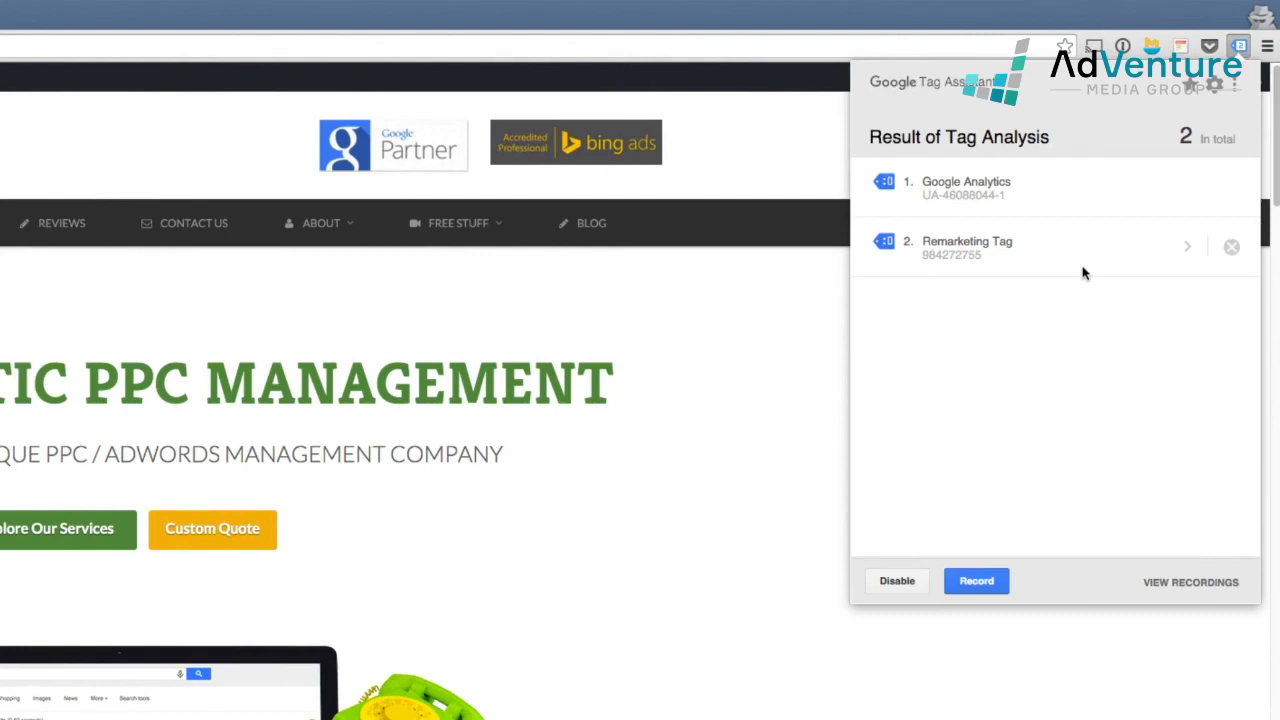
click(1086, 262)
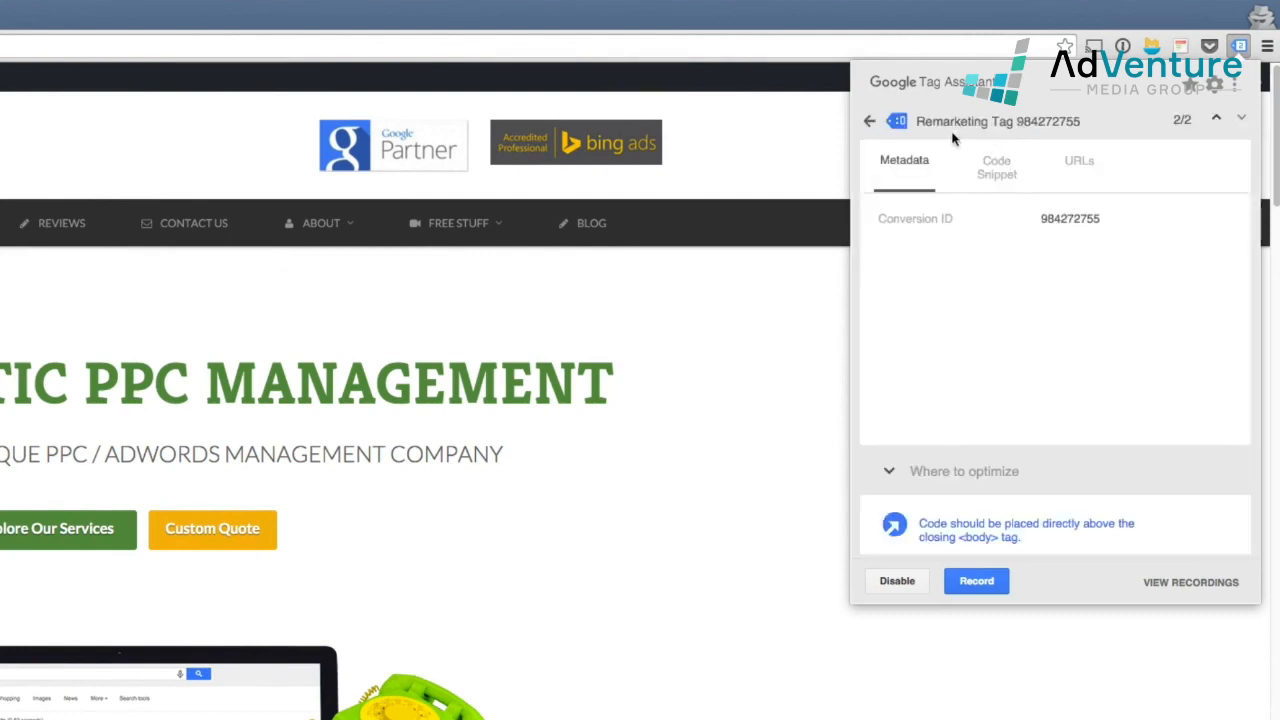
Step: Open the website's Contact Us page and check its tags with Google Tag Assistant
click(670, 466)
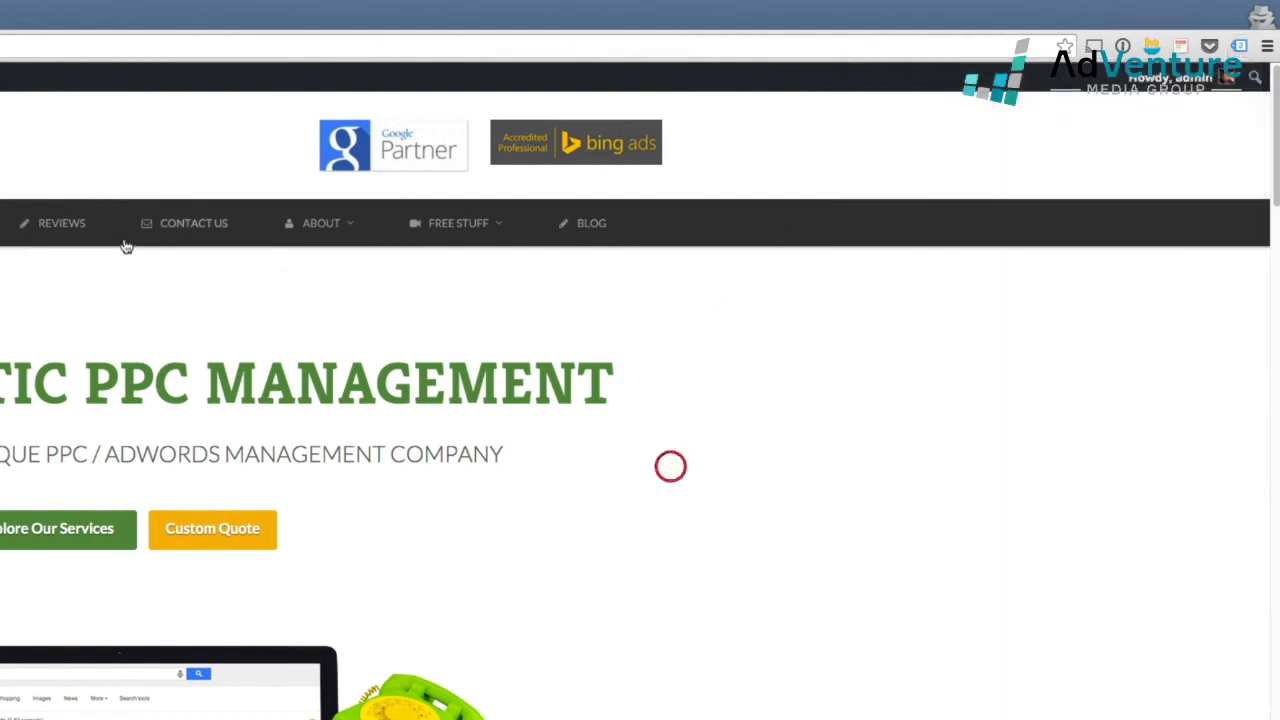
click(175, 223)
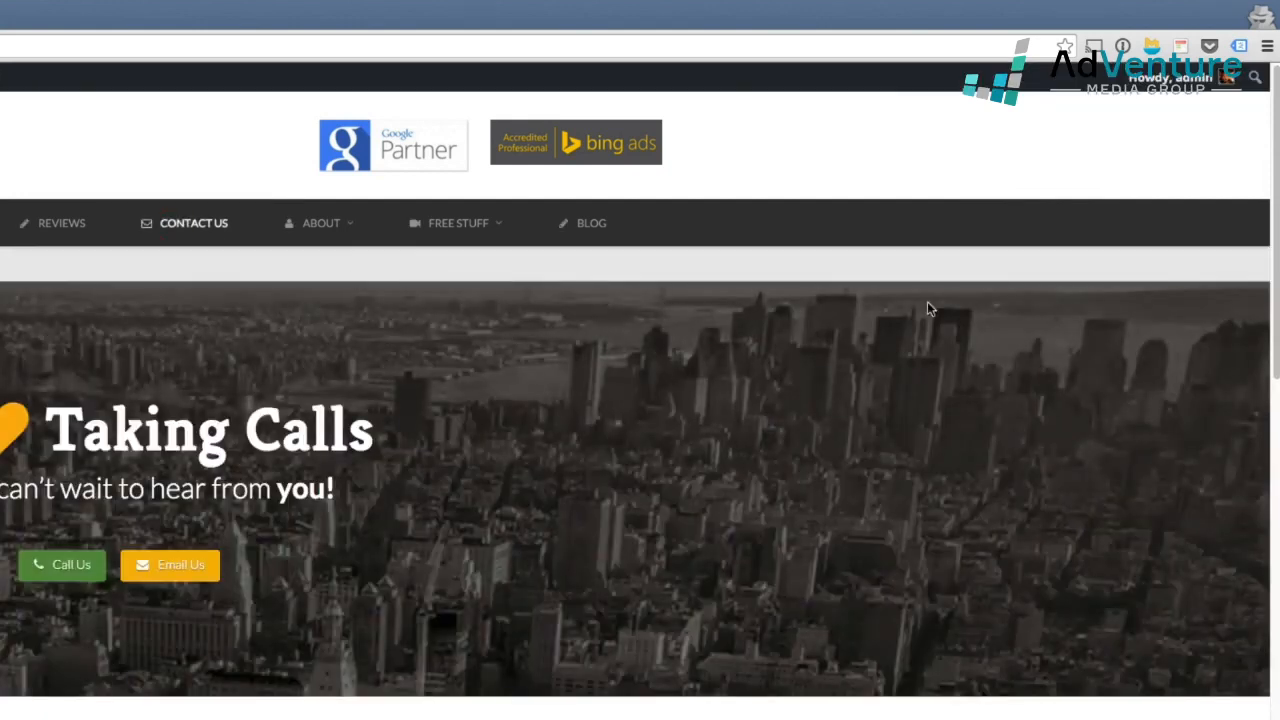
click(1239, 46)
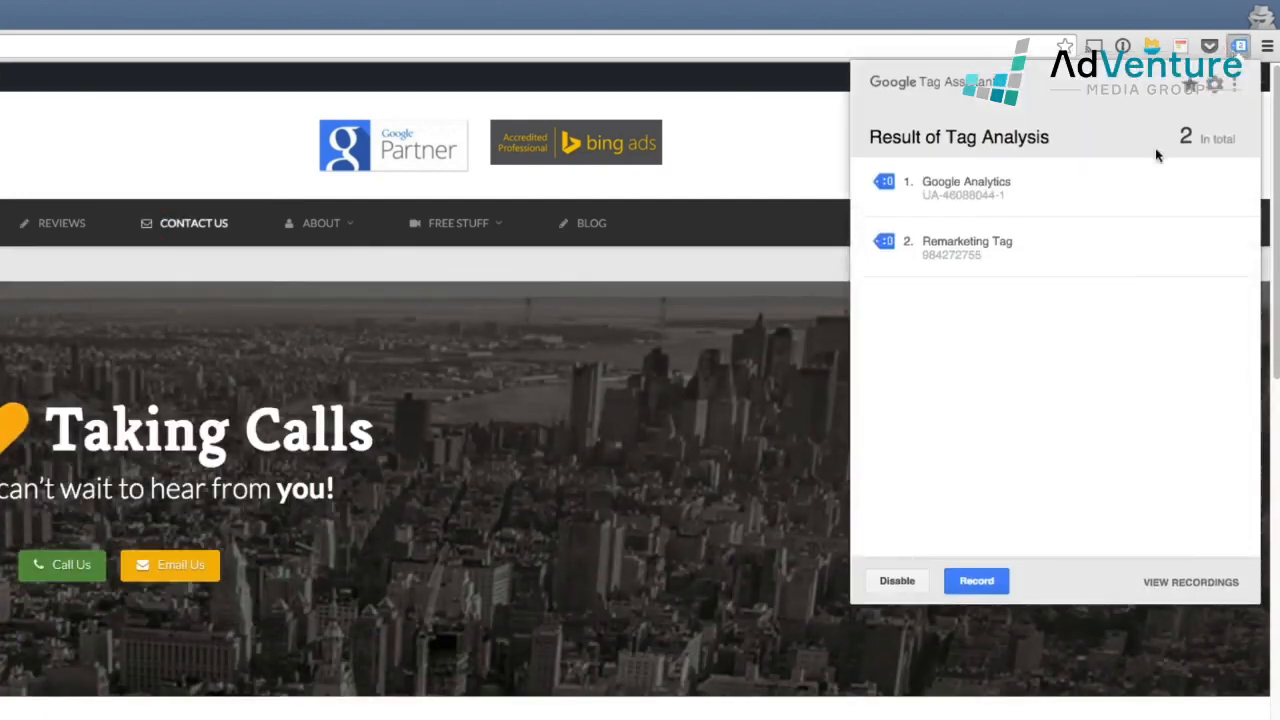
click(528, 607)
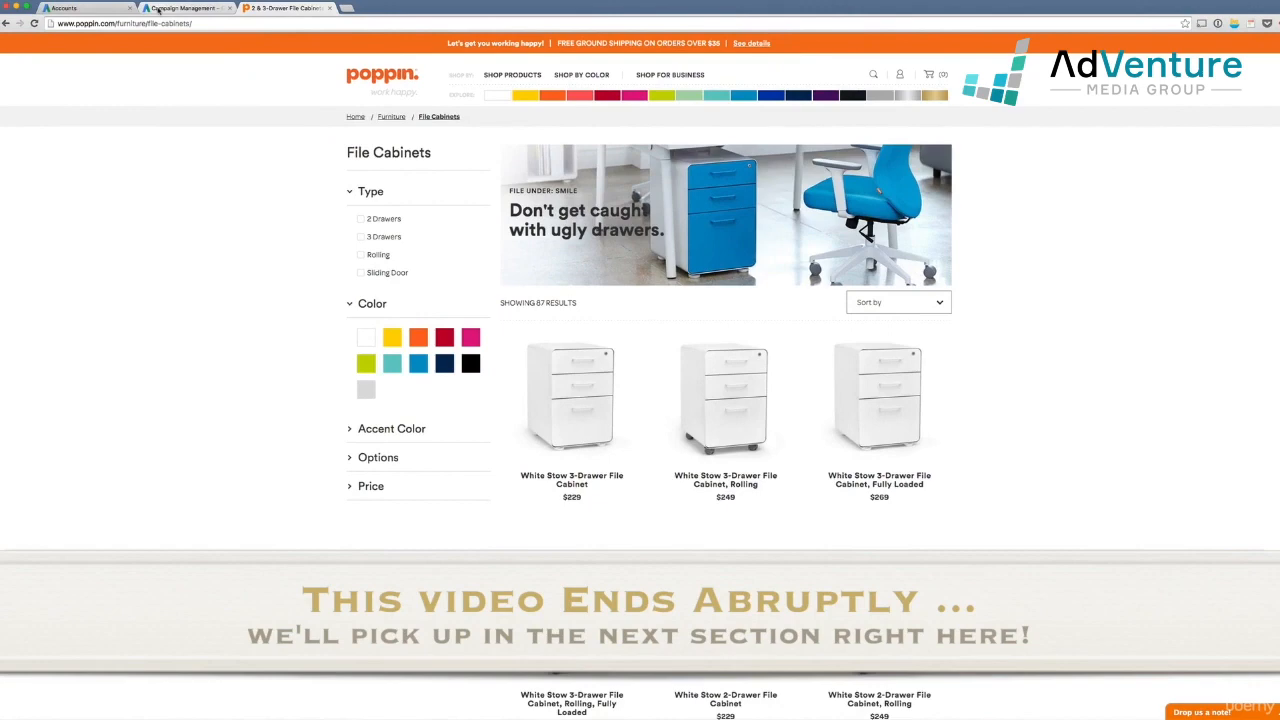
Step: Copy the URL of Poppin's File Cabinets page and switch to the AdWords Audiences page
click(159, 9)
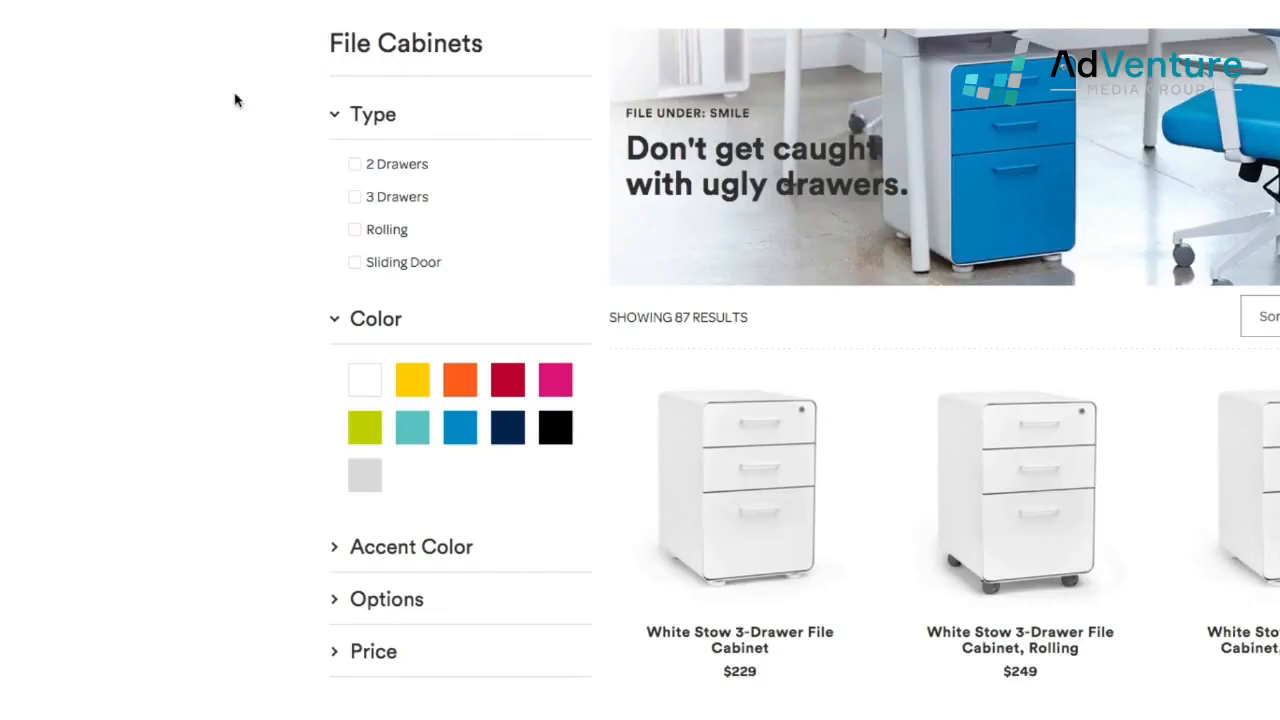
scroll(741, 252, down, 1)
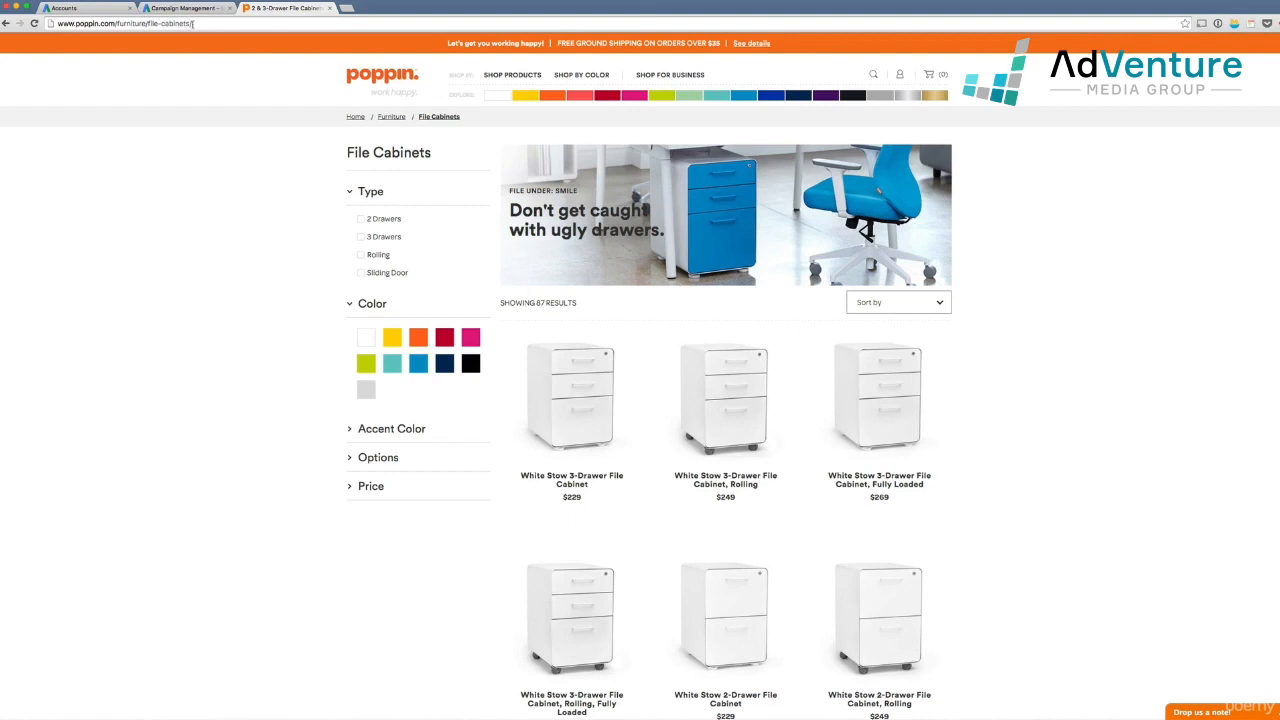
click(220, 21)
key(ctrl+c)
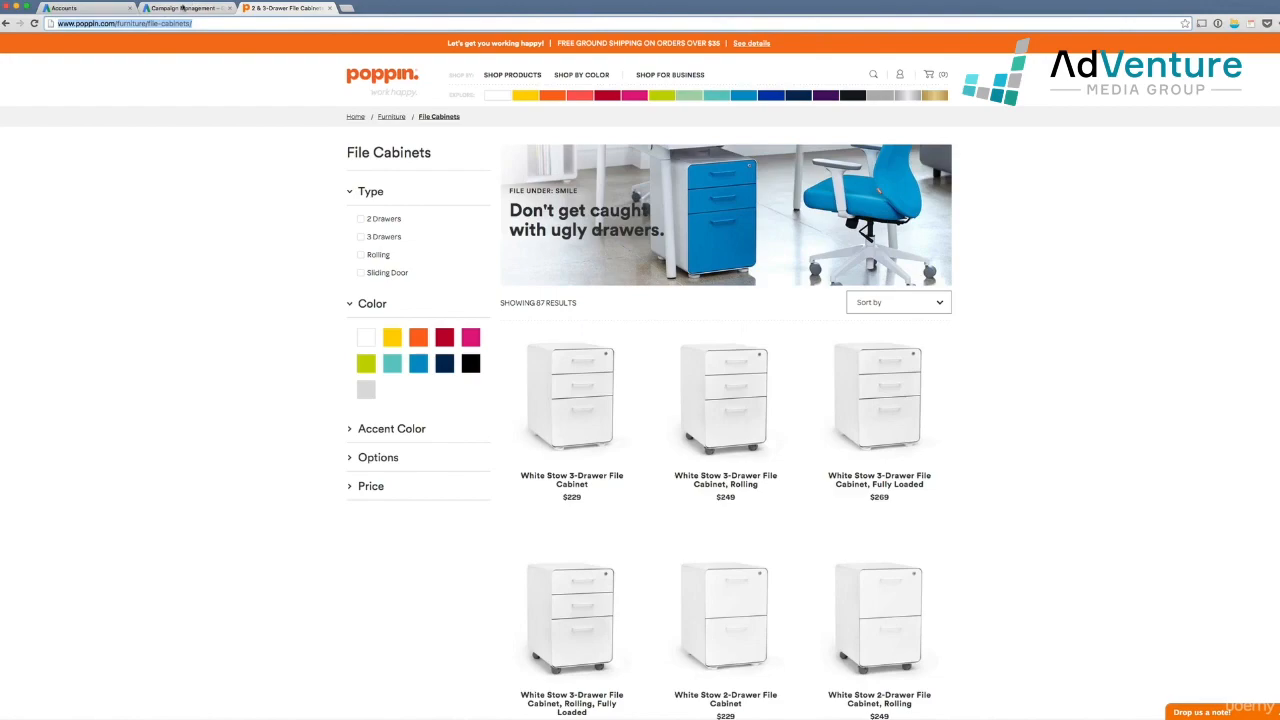
click(188, 8)
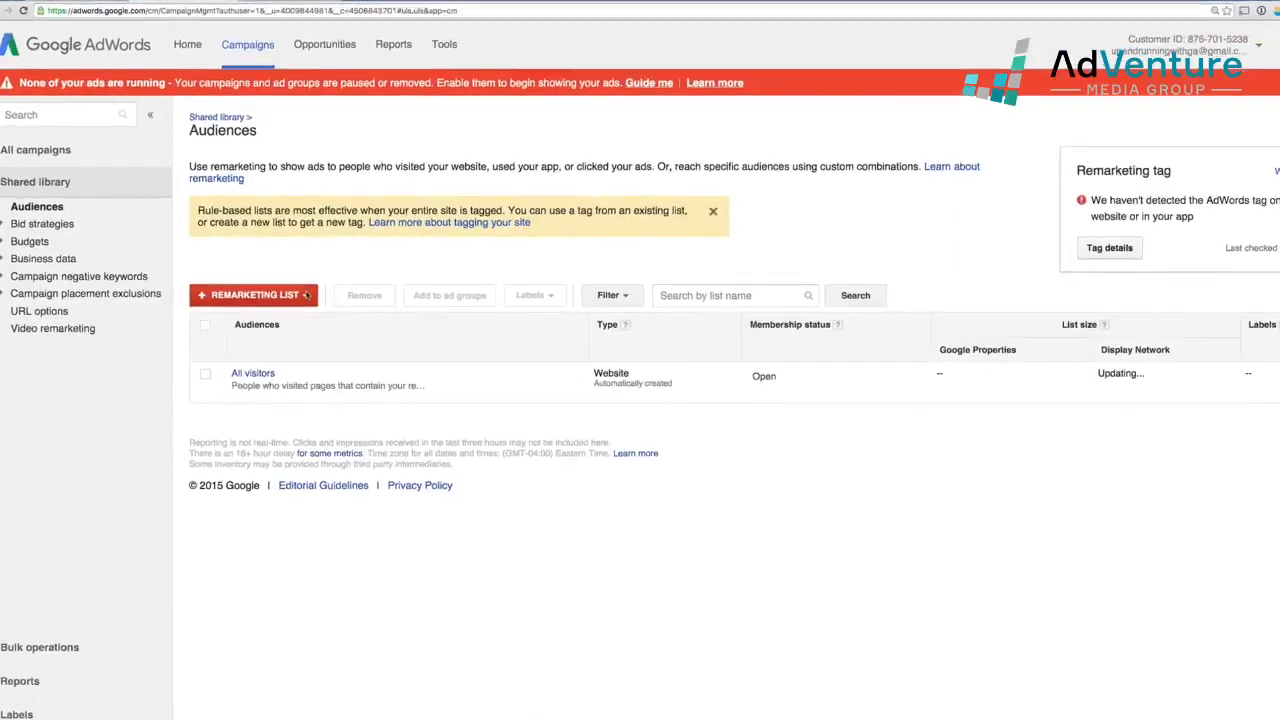
Step: Start a new remarketing list for website visitors and name it "Visitors Of File Cabinets Main Page"
click(296, 300)
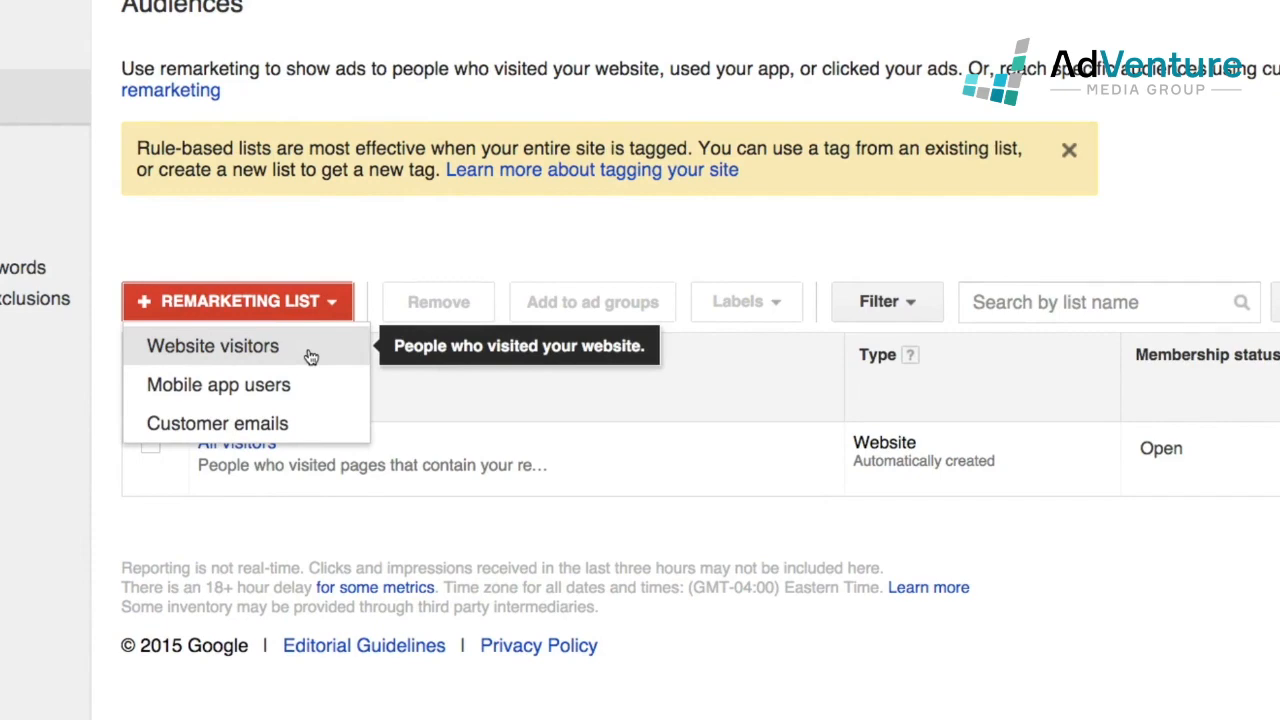
click(310, 357)
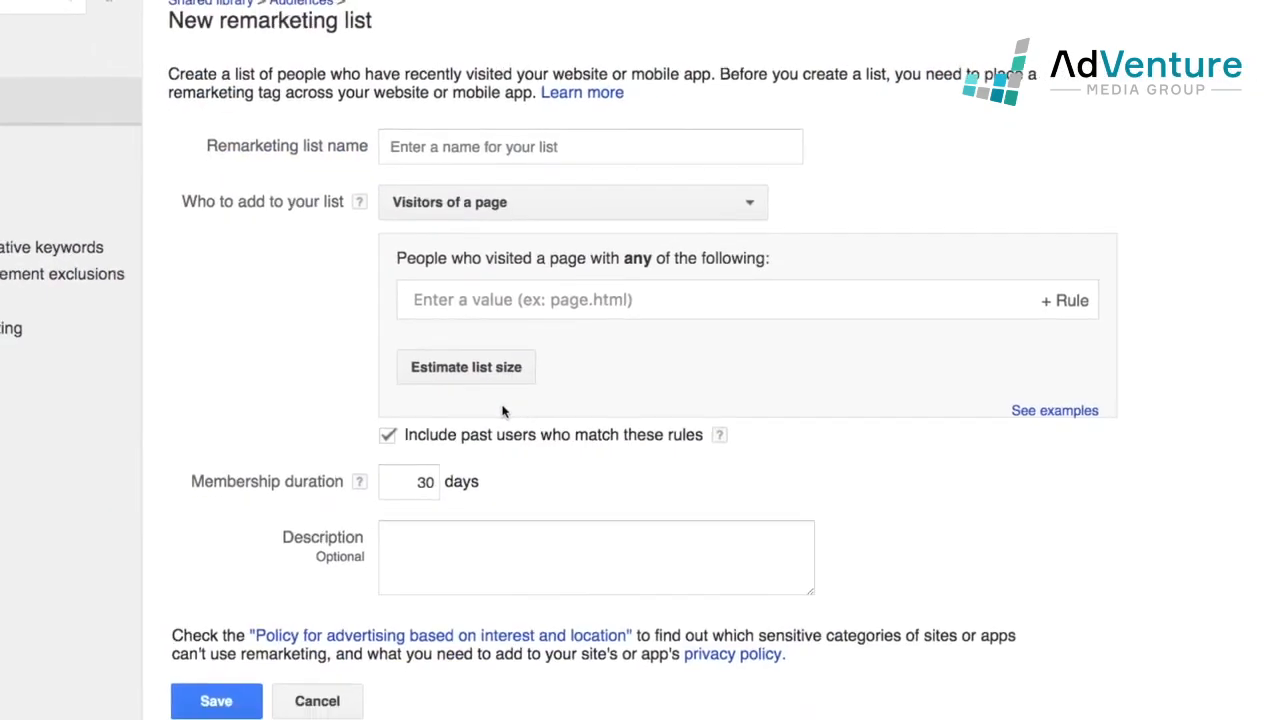
click(481, 158)
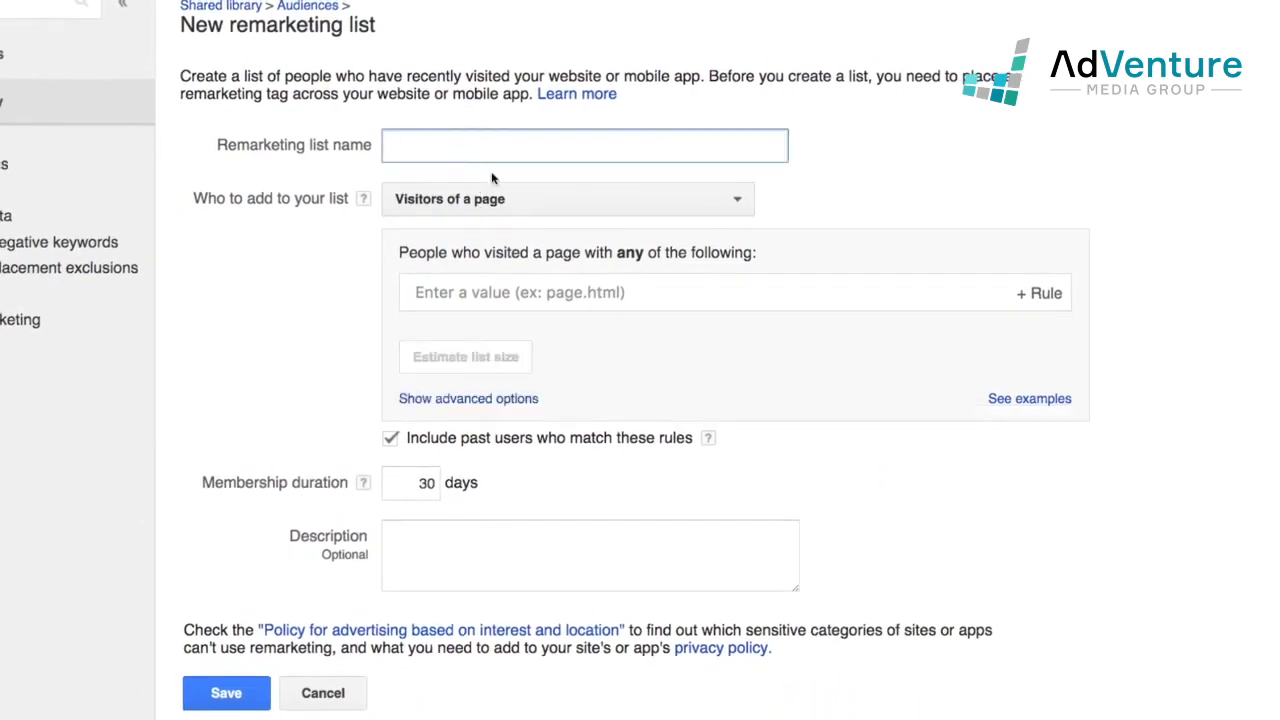
text(V)
key(BackSpace)
text(Visitors Of File Cani)
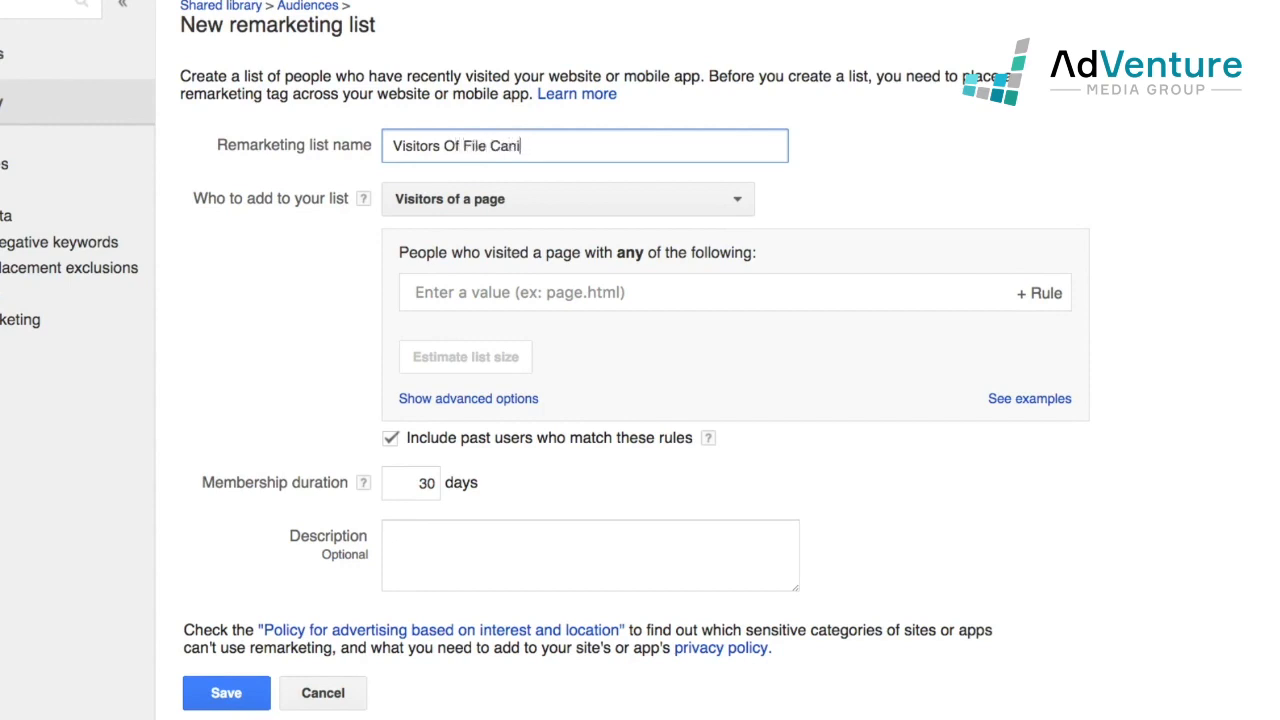
key(BackSpace)
key(BackSpace)
text(binets Main Page)
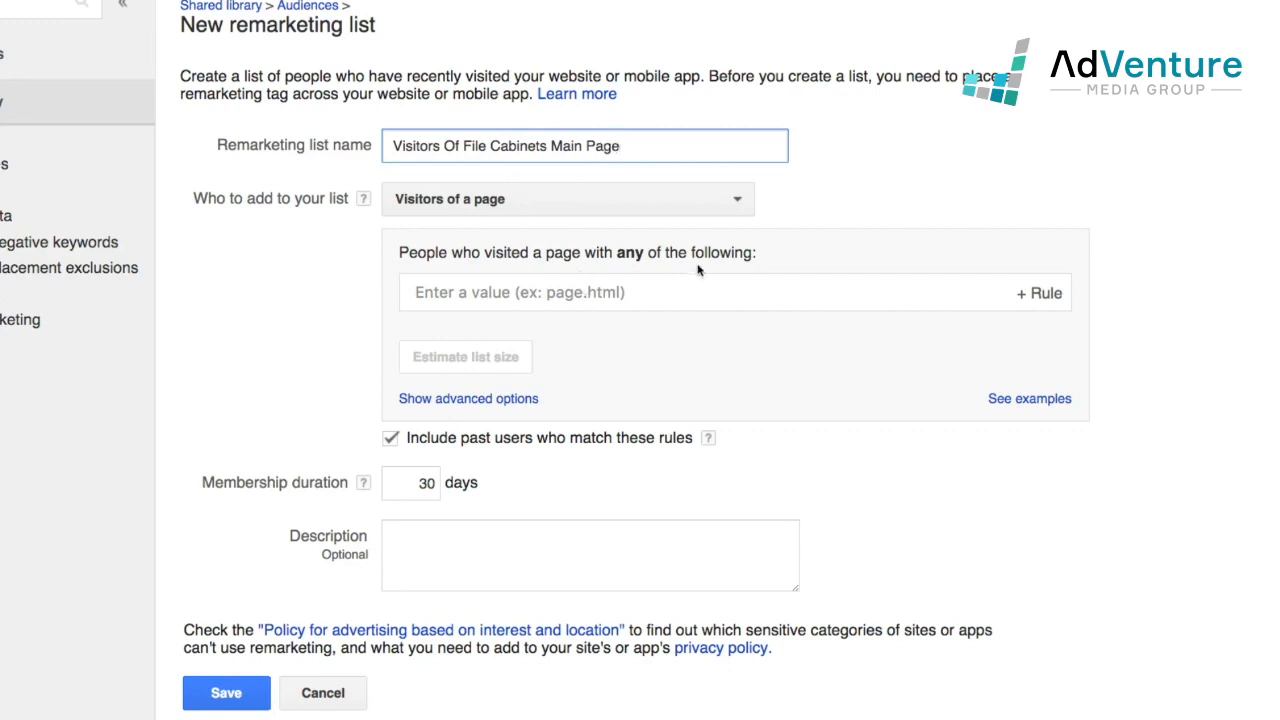
click(663, 294)
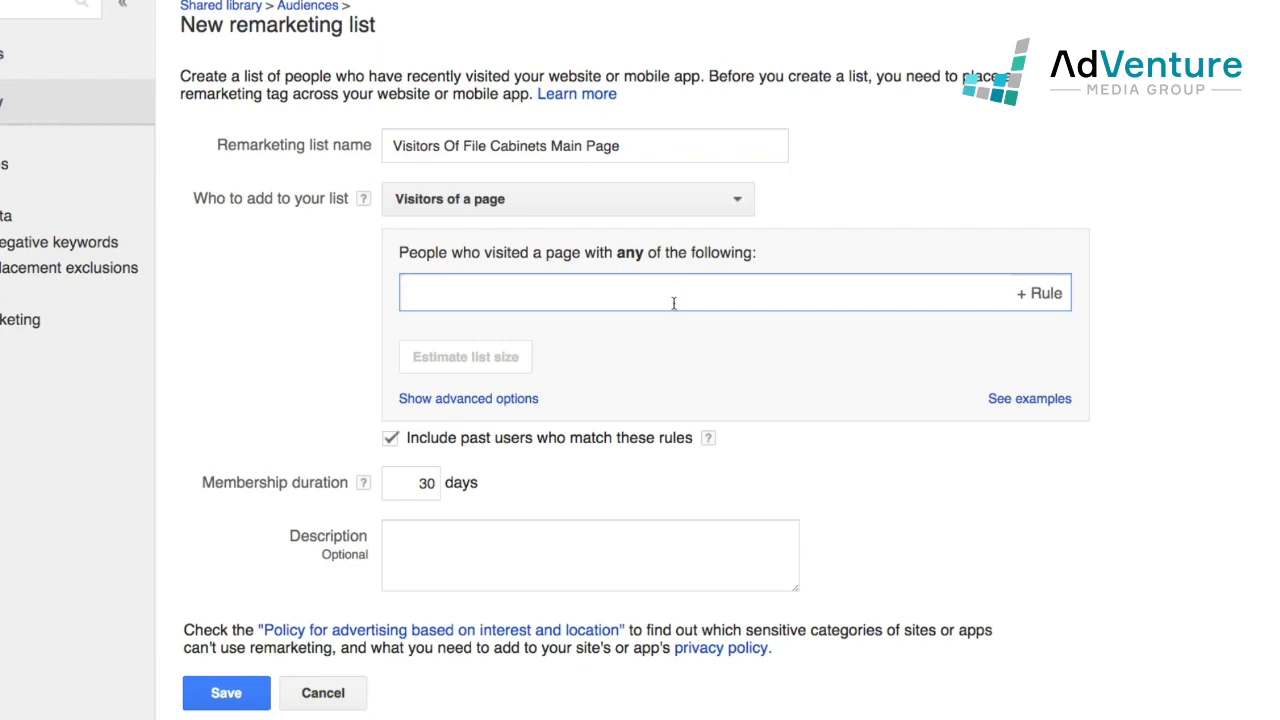
key(ctrl+v)
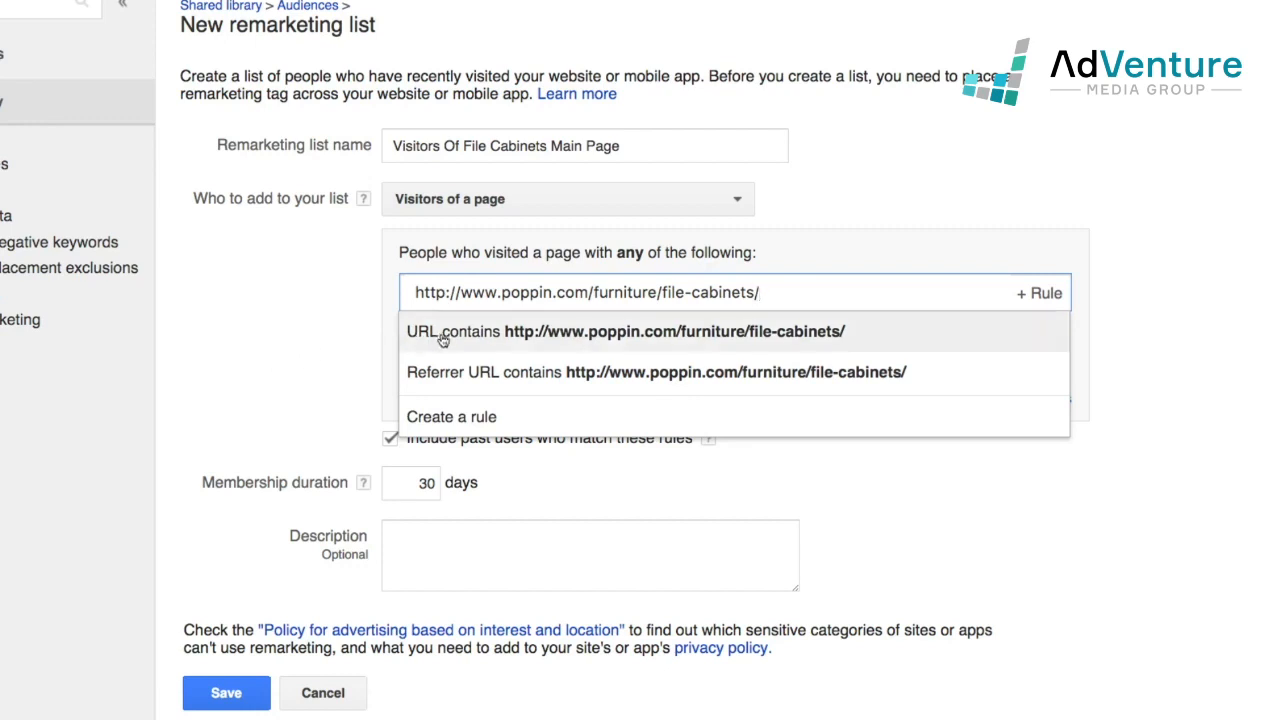
click(527, 343)
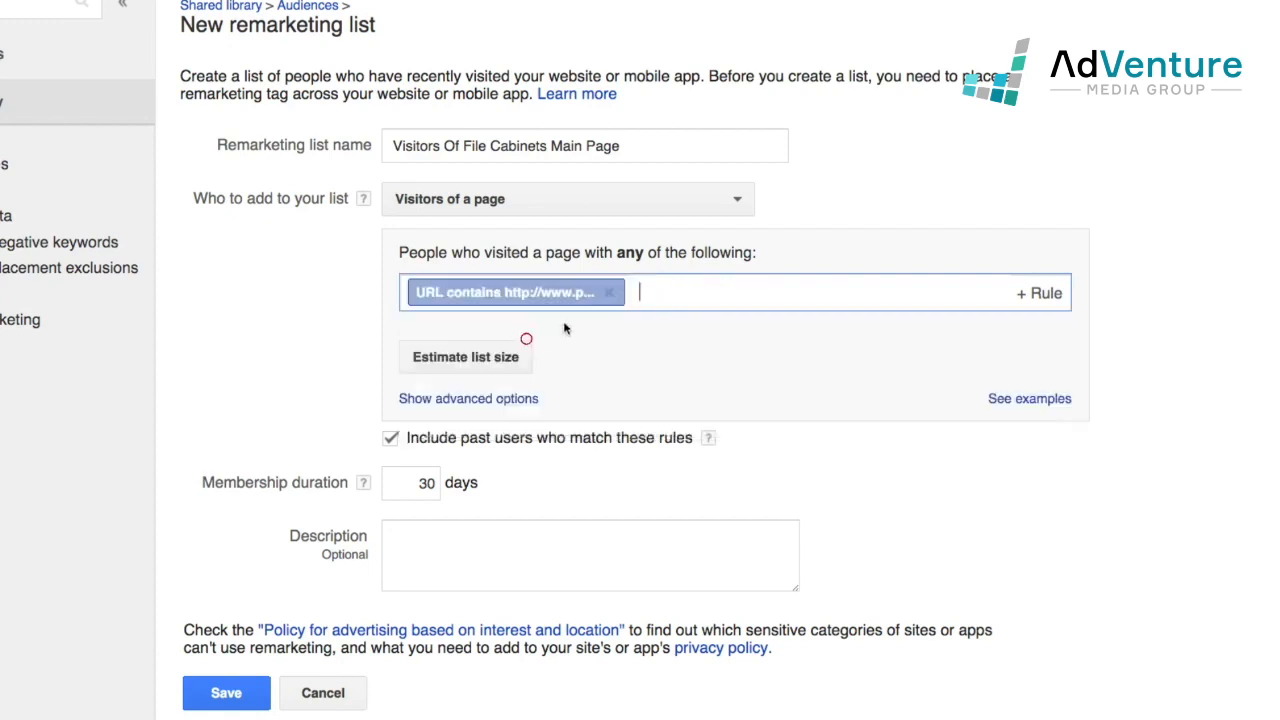
click(608, 292)
Step: Add the page rule "URL contains /furniture/file-cabinets/" to the list and estimate the list size
key(ctrl+v)
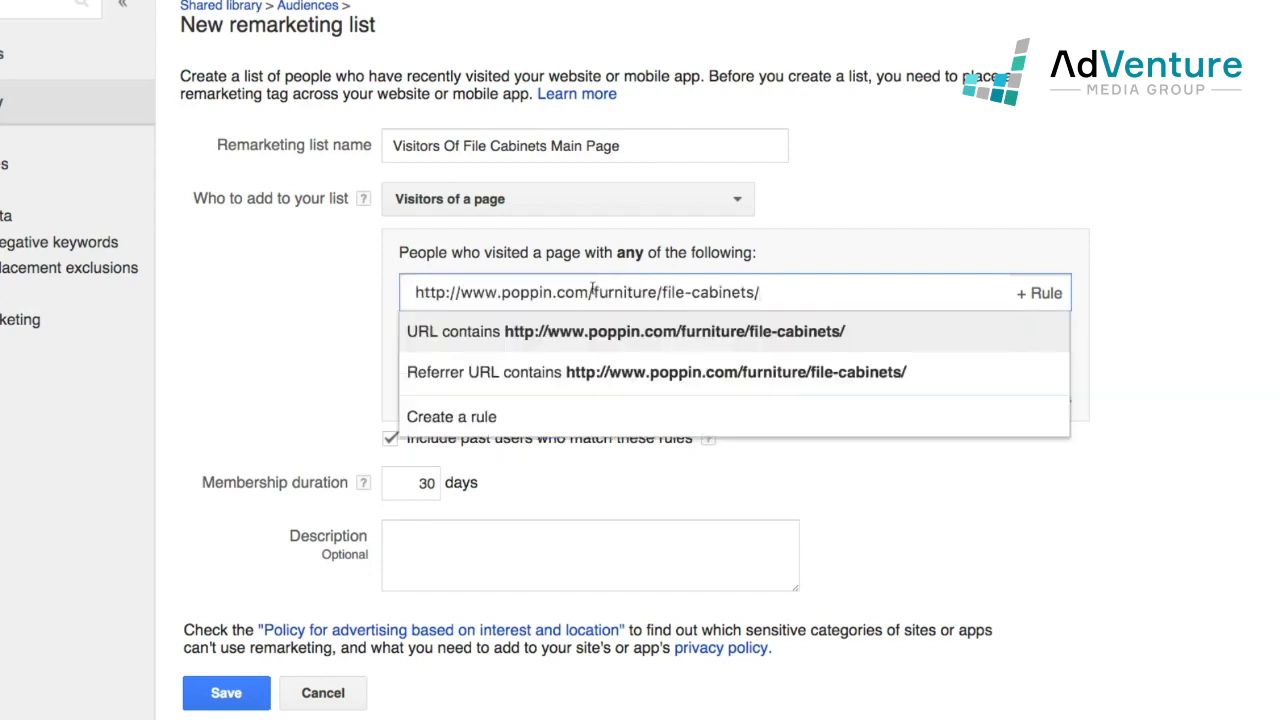
drag(594, 292, 412, 292)
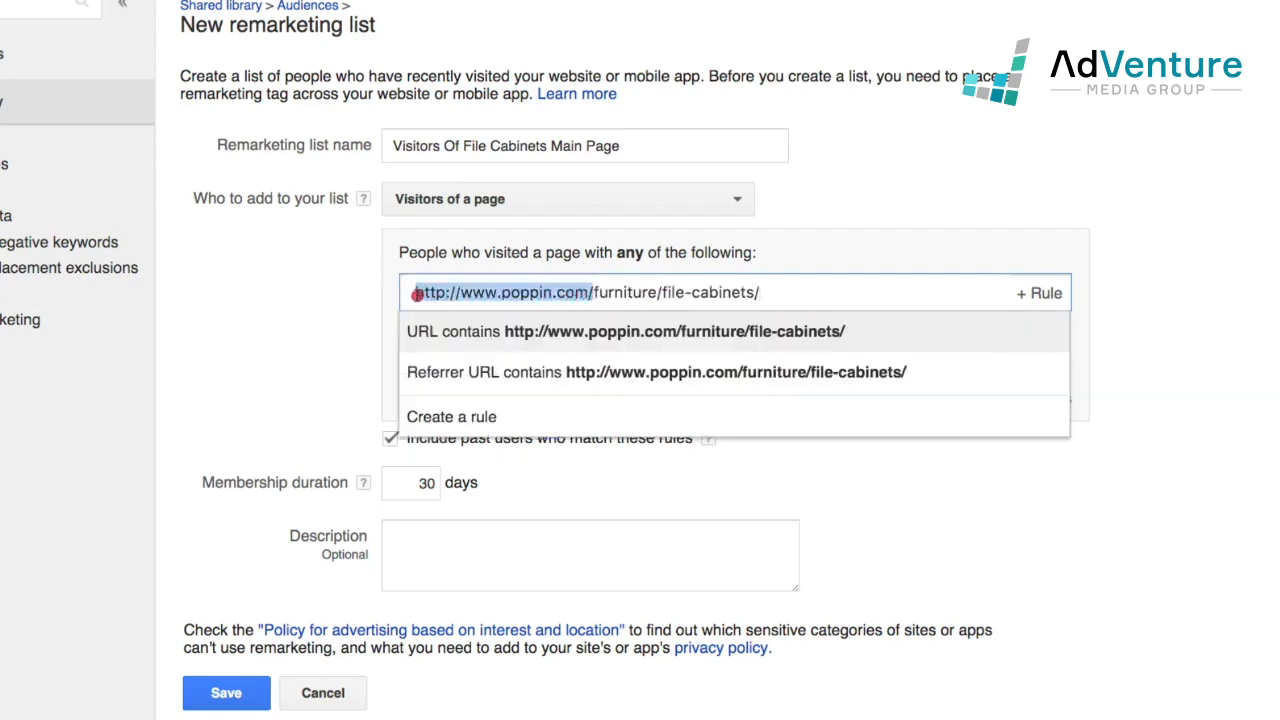
key(BackSpace)
text(/)
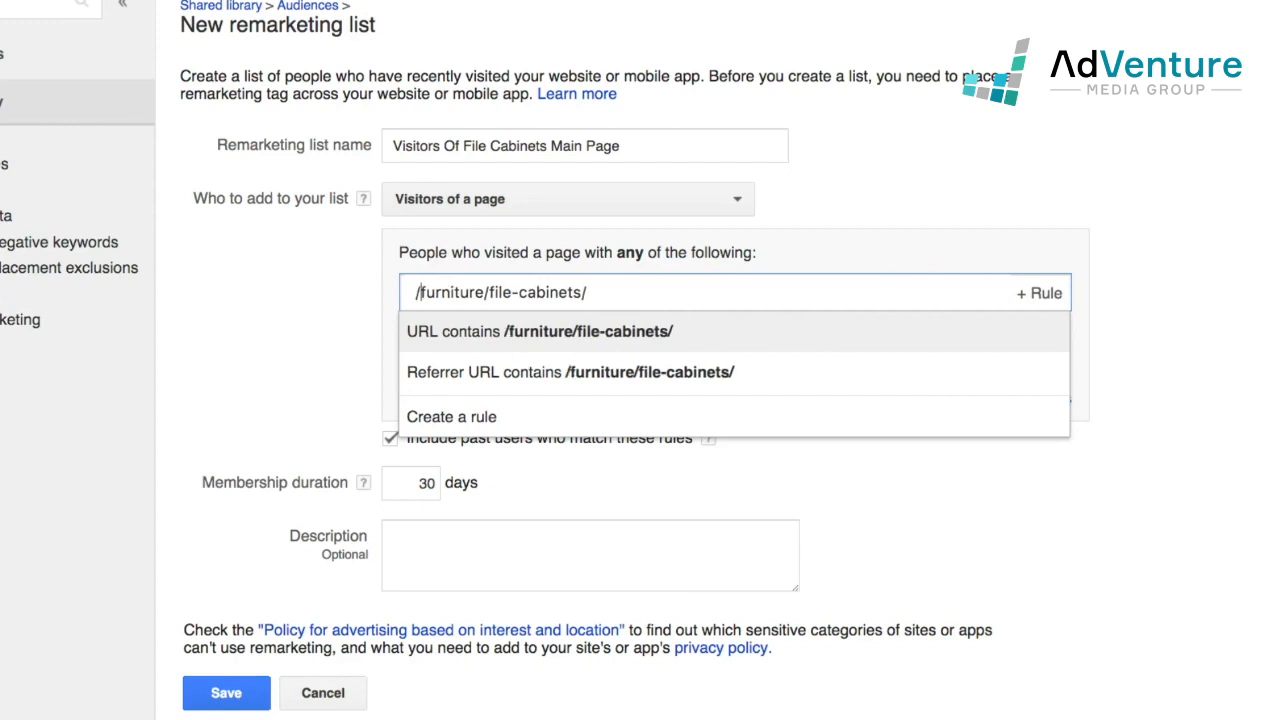
click(449, 341)
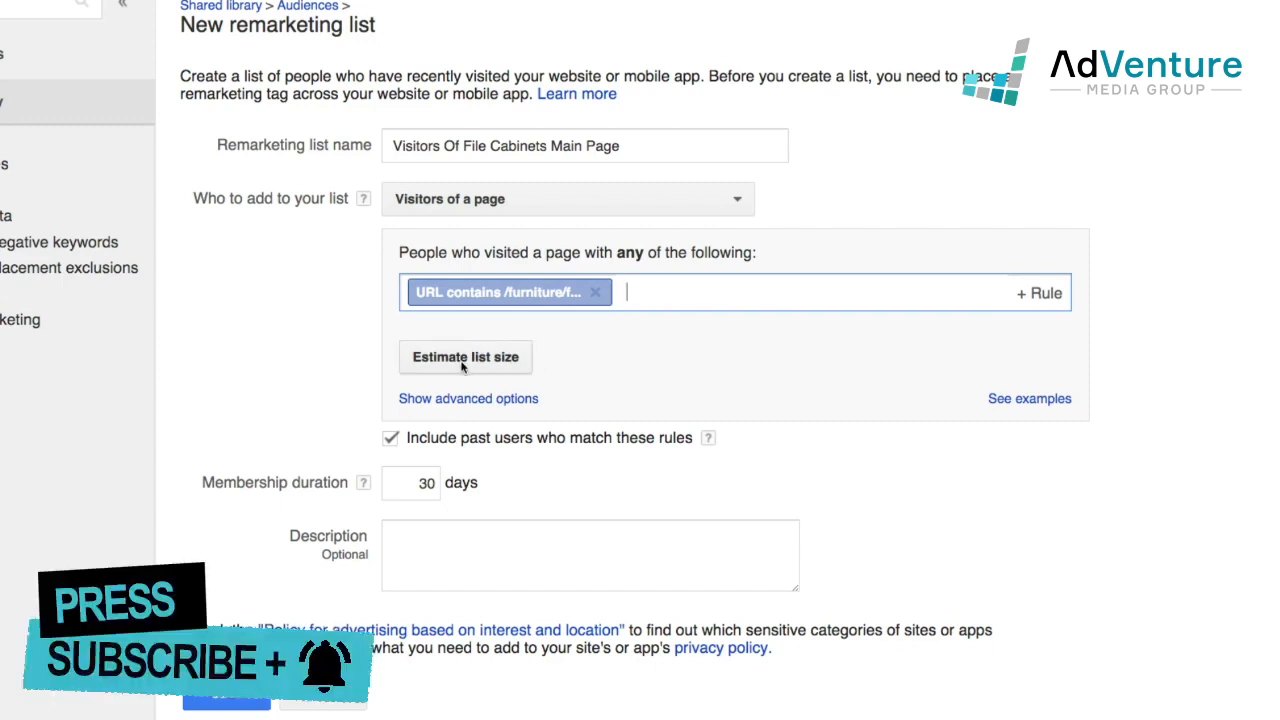
click(462, 366)
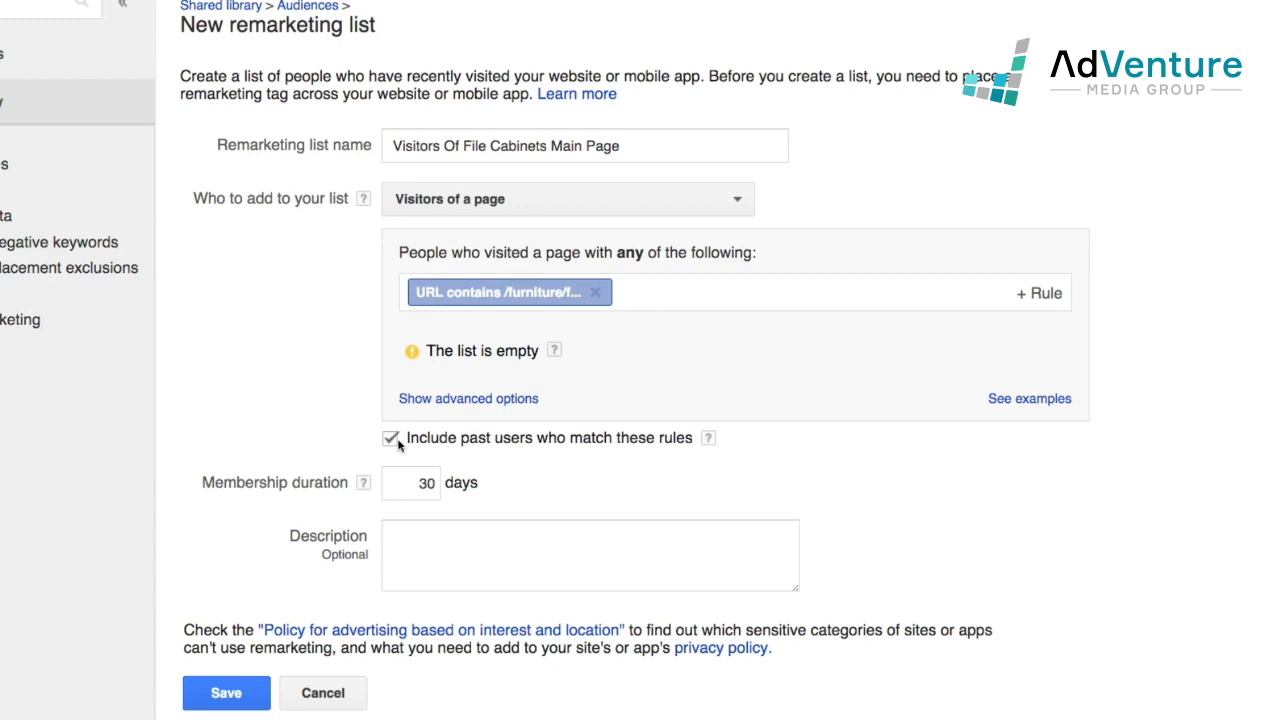
Step: Set the list's membership duration to 60 days, leave the description empty and save the list
drag(423, 490, 447, 486)
text(60)
click(506, 538)
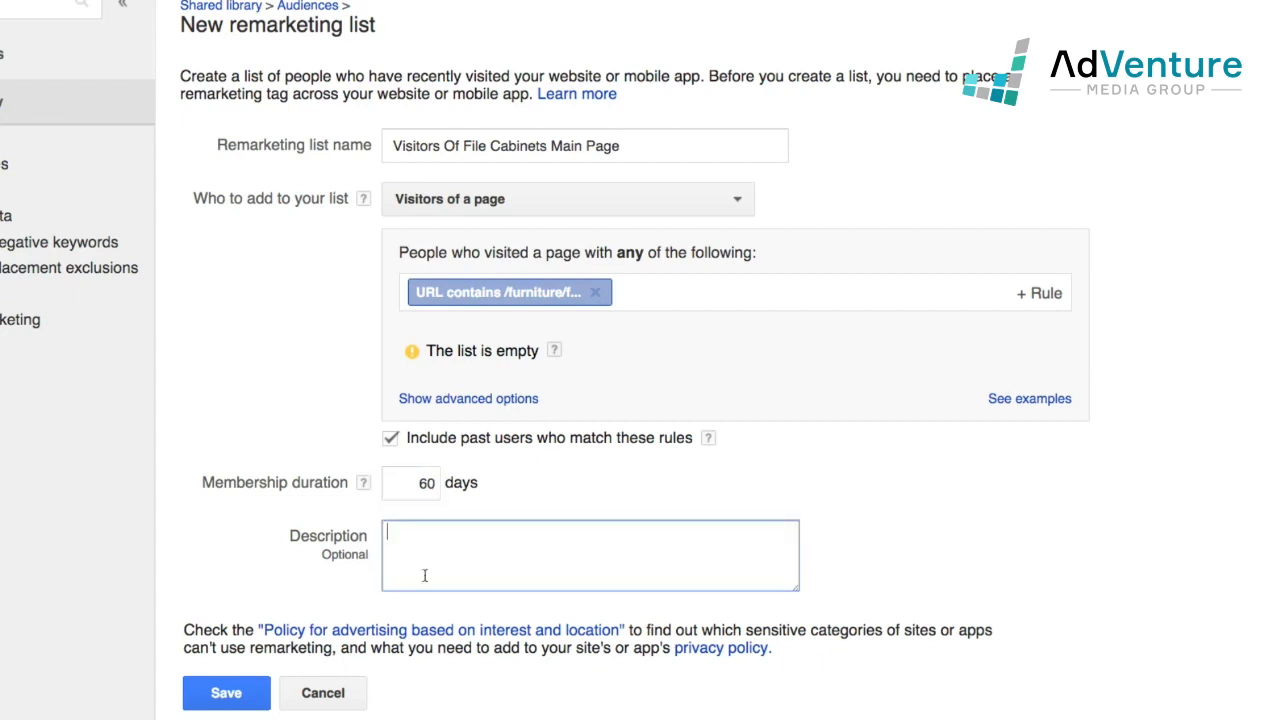
click(239, 696)
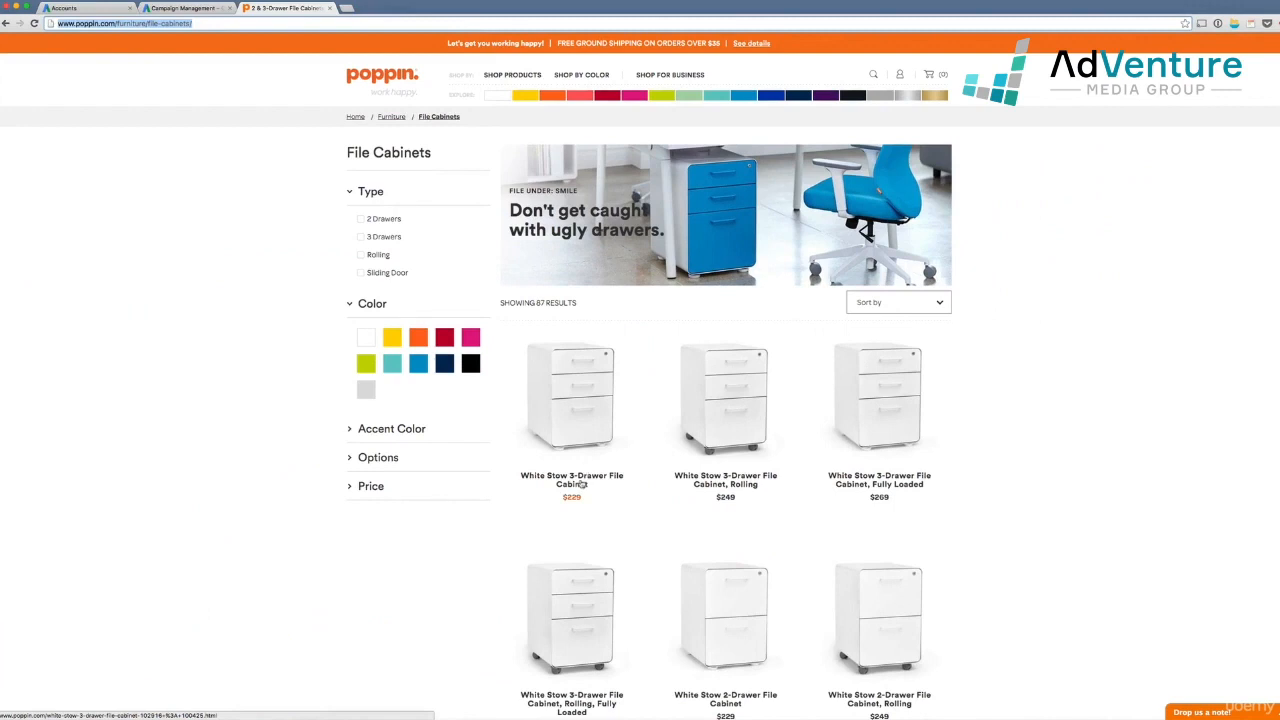
Step: On the Poppin site, add the White Stow 3-Drawer File Cabinet to the cart, view the cart and highlight "cart" in its URL
click(583, 484)
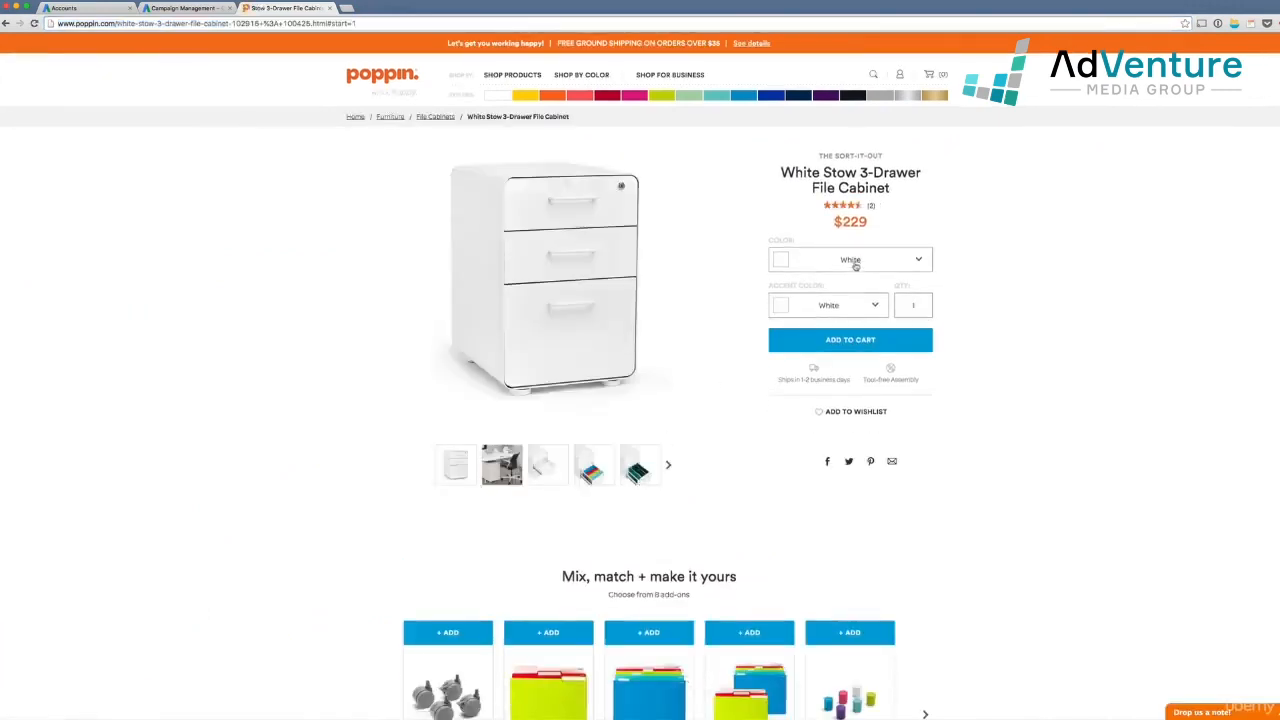
click(876, 340)
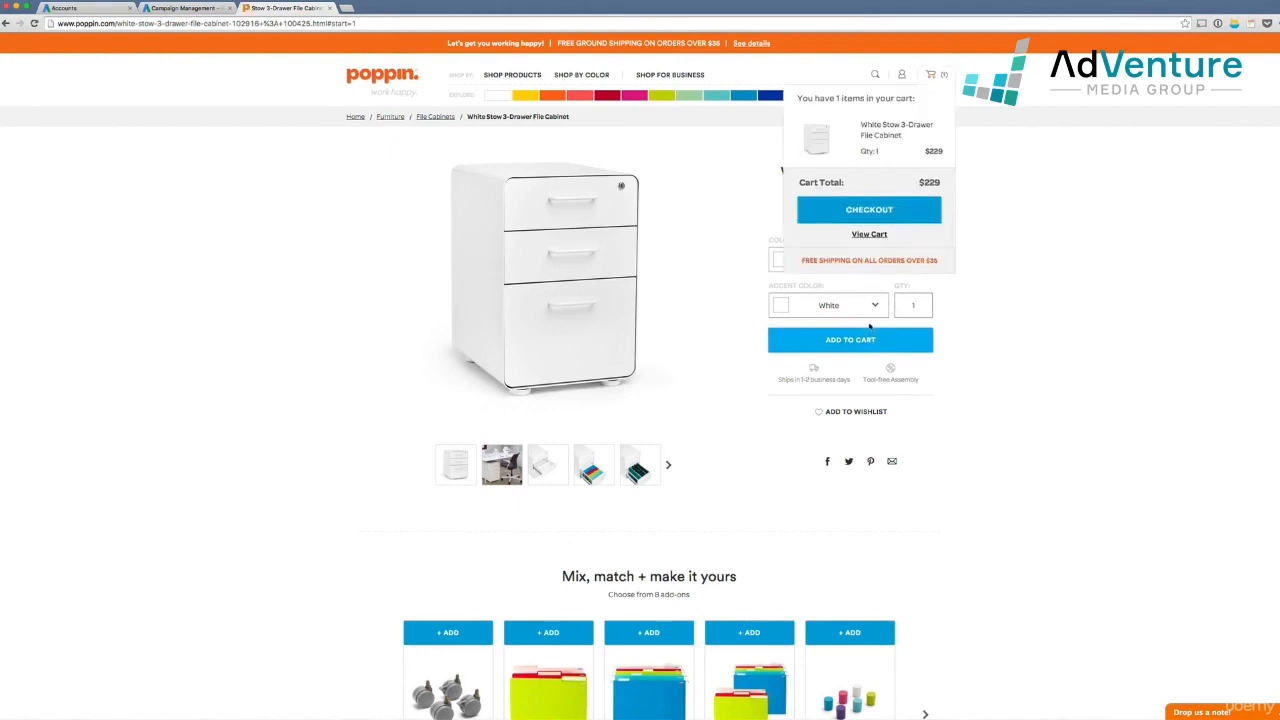
click(868, 233)
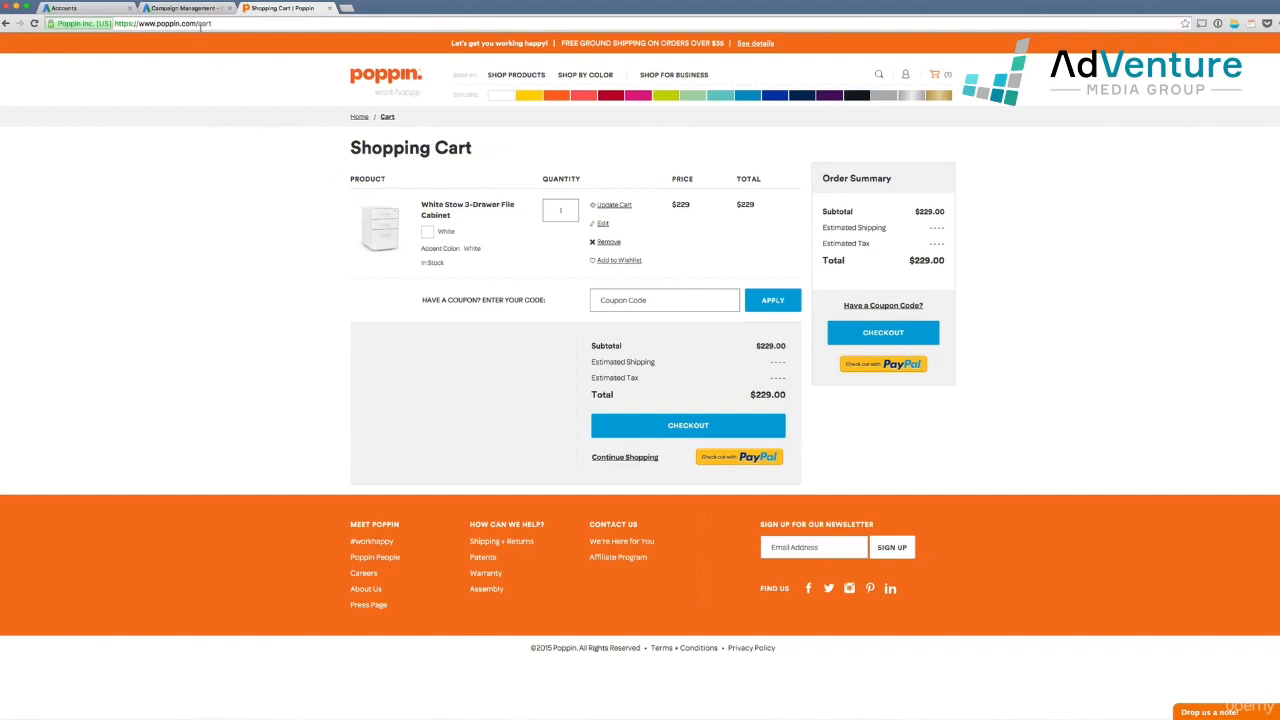
drag(198, 23, 228, 26)
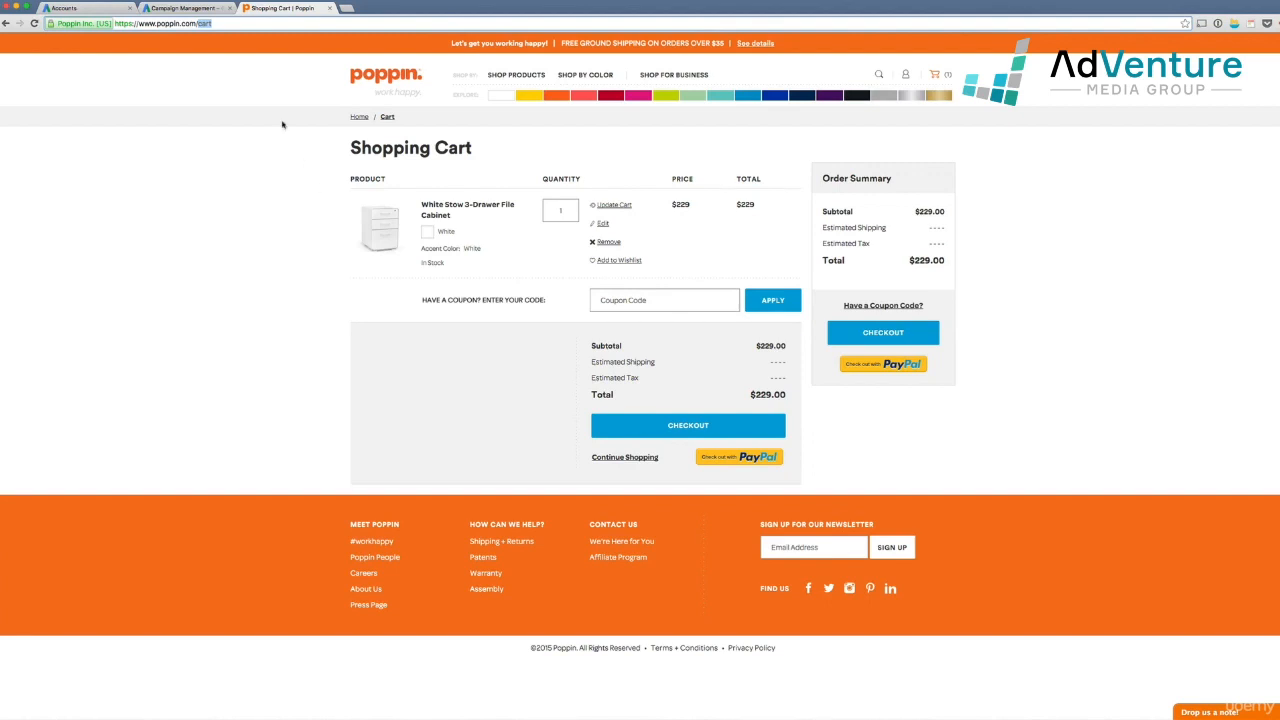
Step: Switch back to AdWords and start a new website visitors remarketing list named "Cart Abandoners"
click(185, 10)
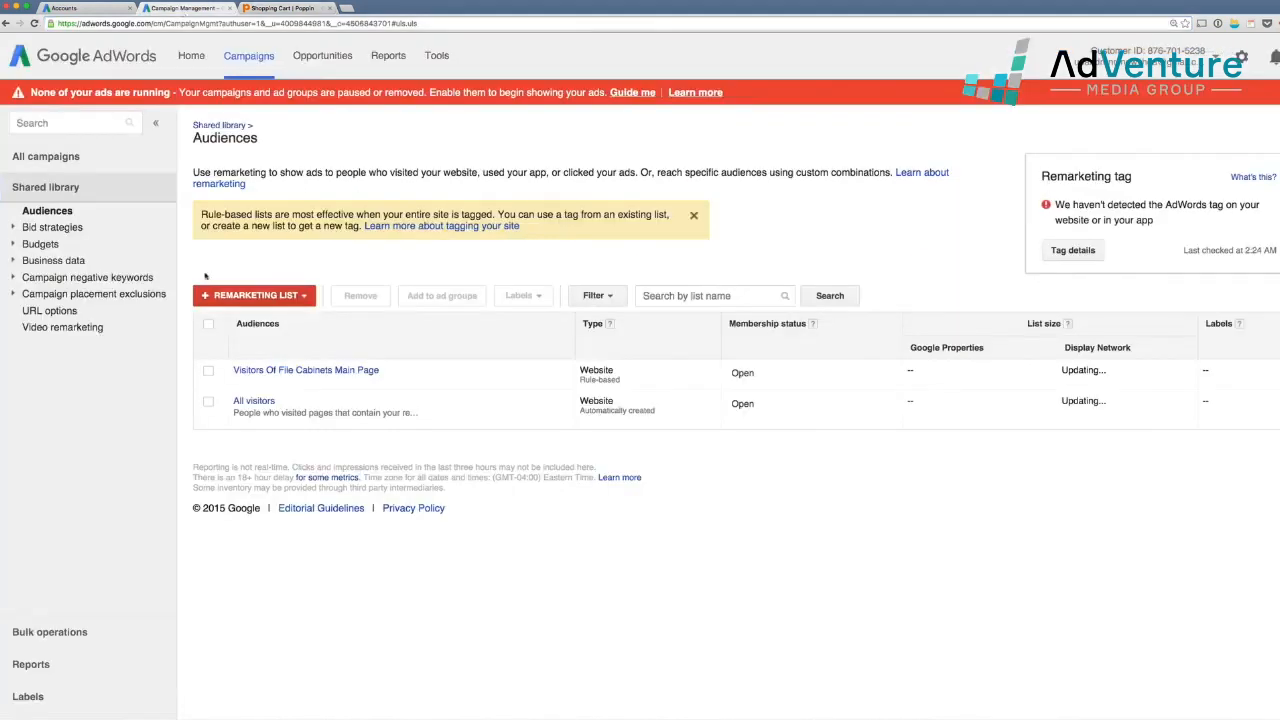
click(270, 296)
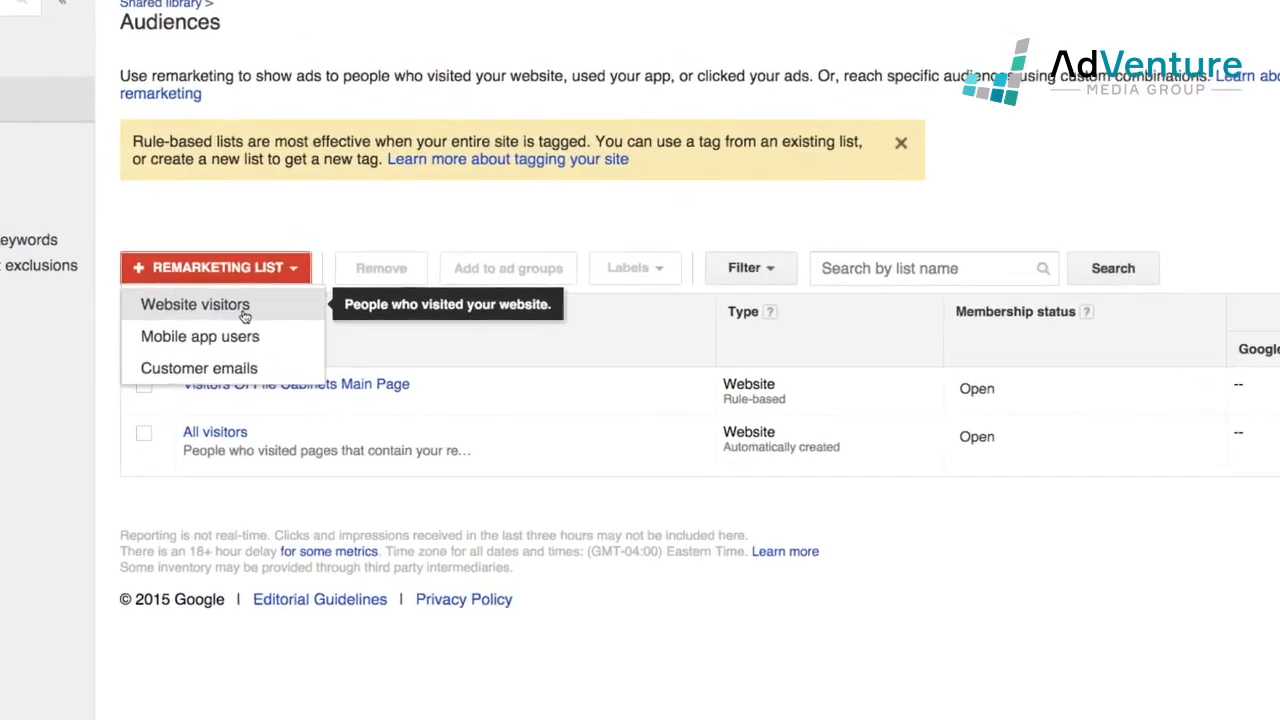
click(262, 316)
click(445, 117)
text(C)
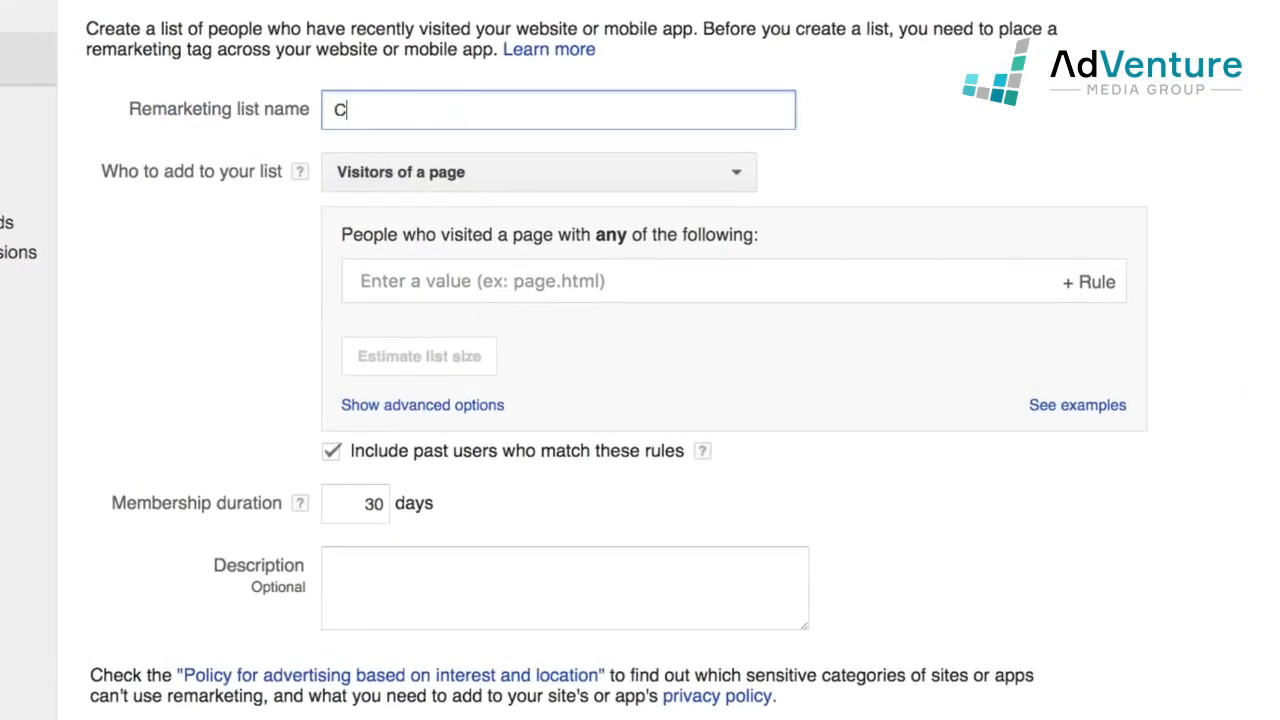
text(art Abandoners)
key(Tab)
key(Tab)
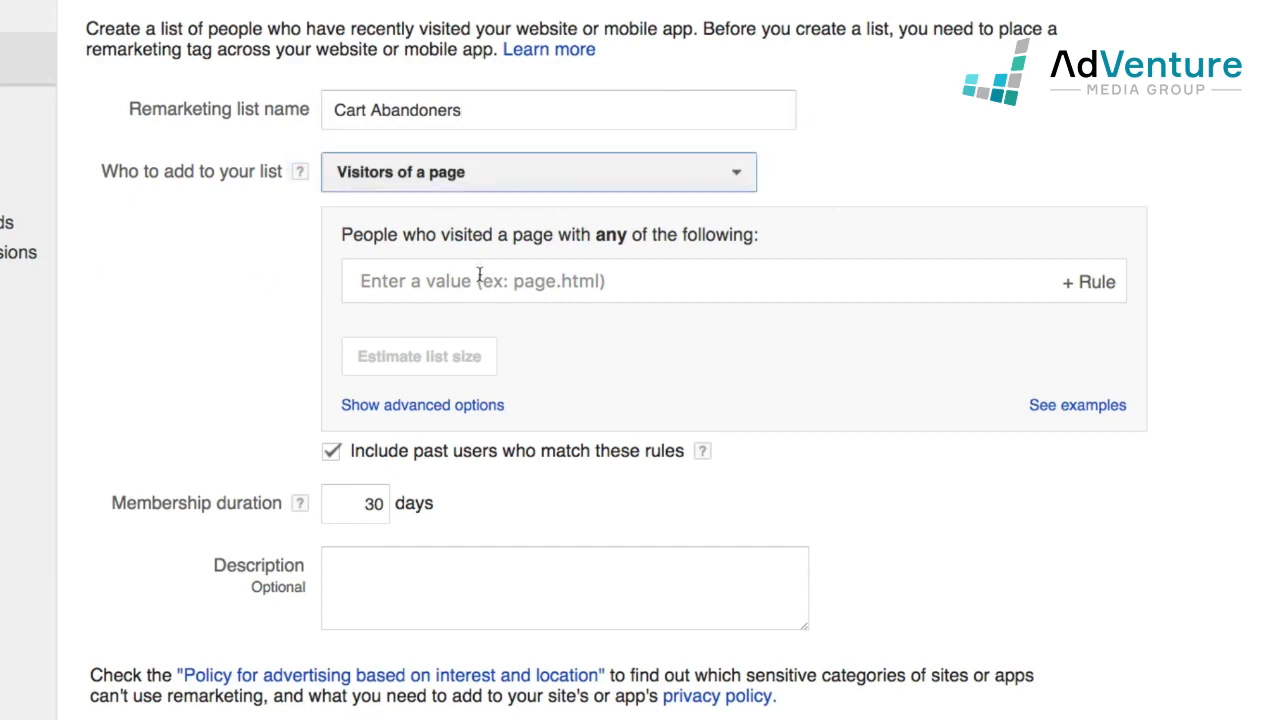
Step: Add the page rule "URL contains /cart" to the Cart Abandoners list
click(480, 277)
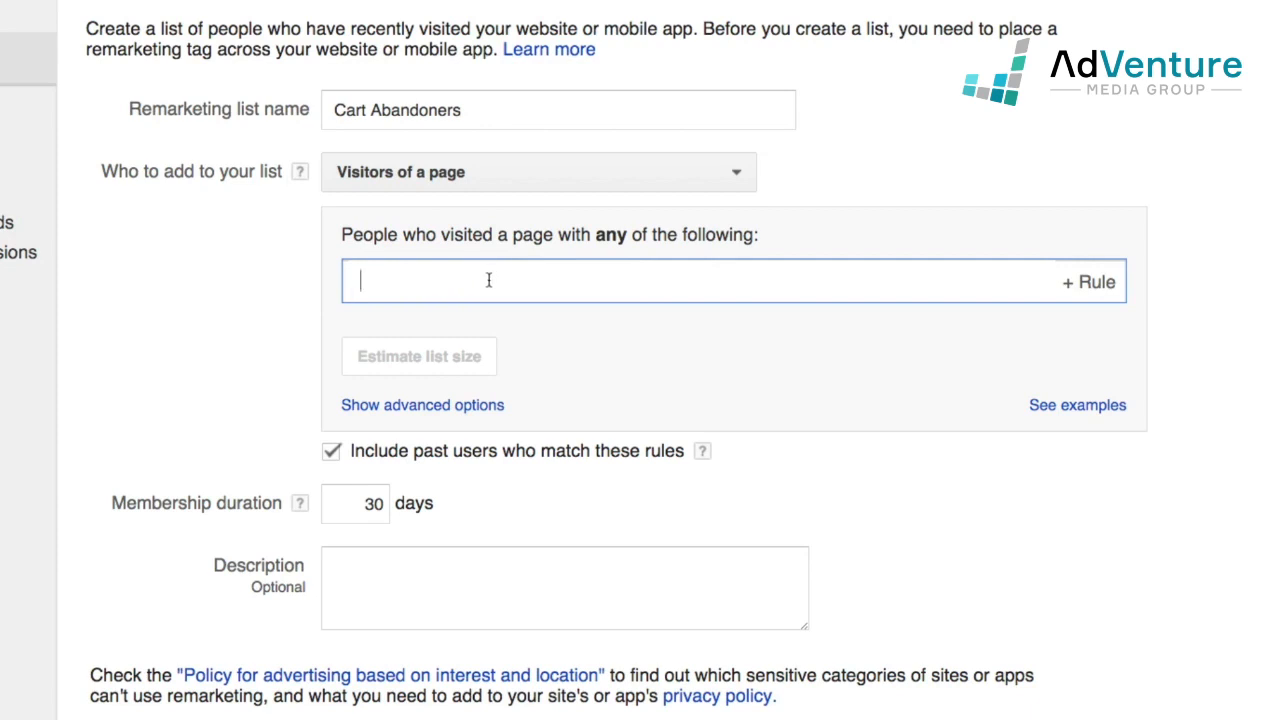
text(cart)
click(360, 283)
text(/)
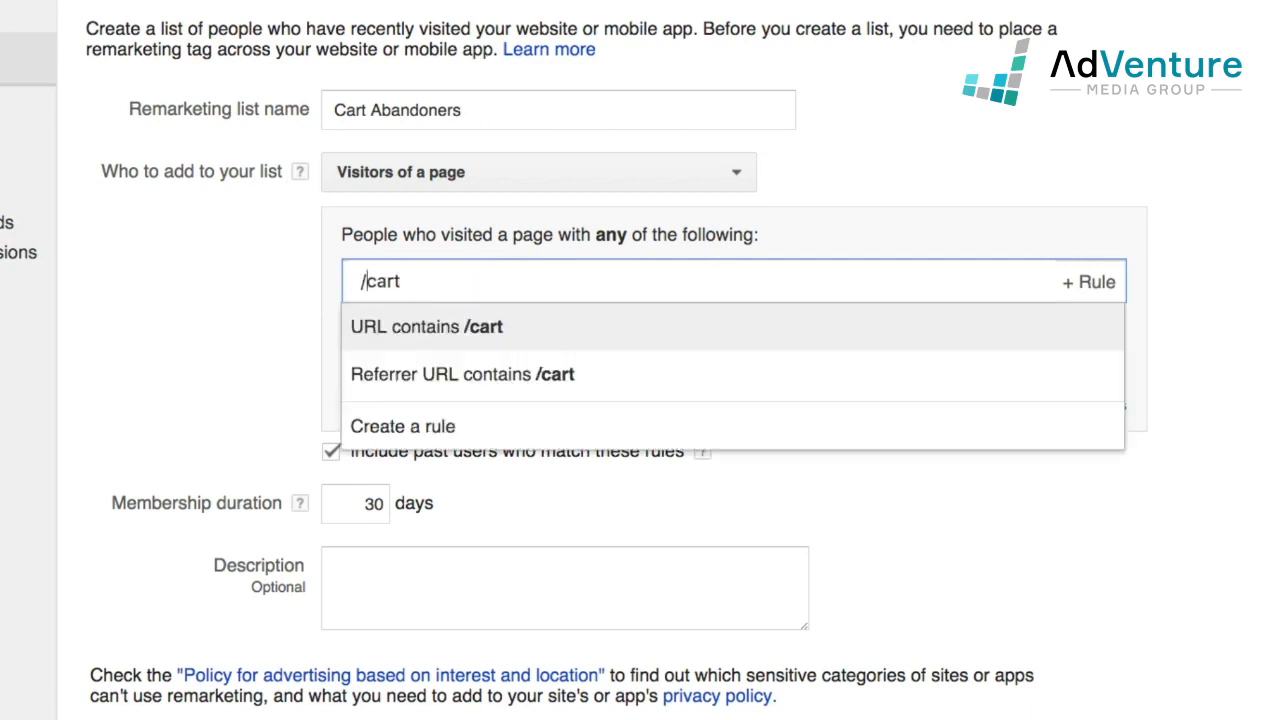
click(700, 335)
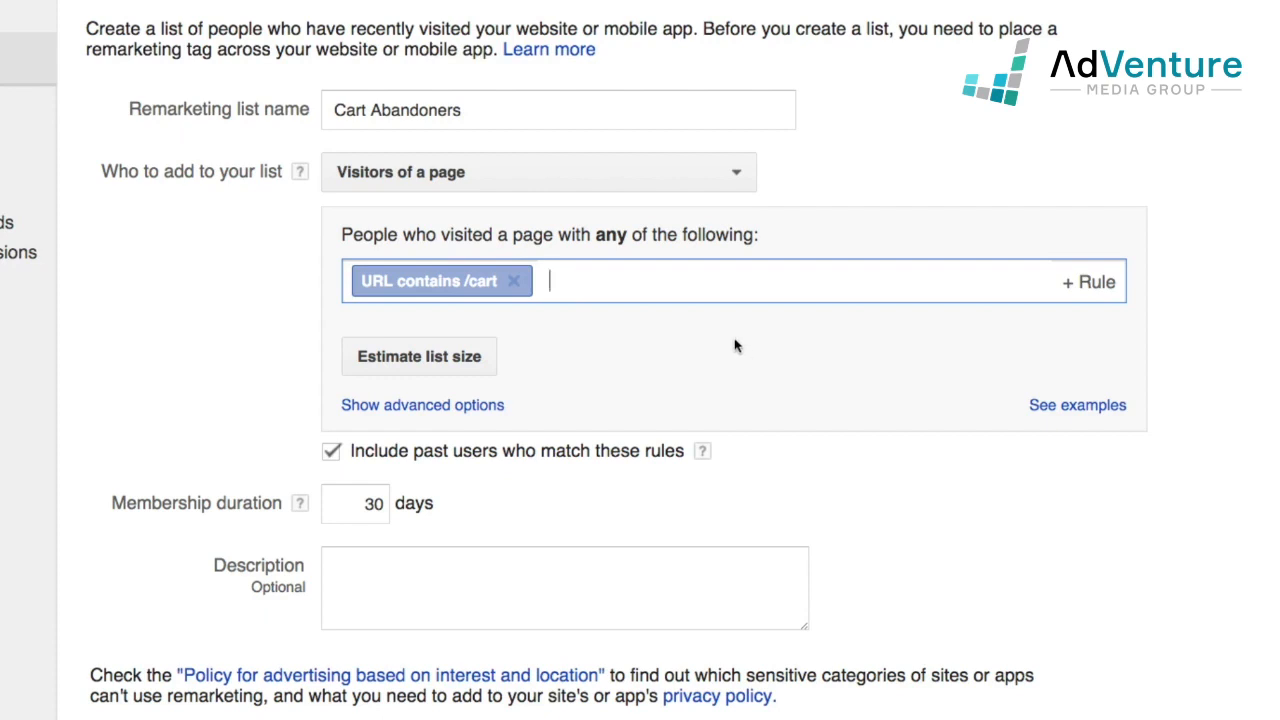
Step: Add a second page rule "URL does not contain /order-confirmation" to the Cart Abandoners list
click(1088, 291)
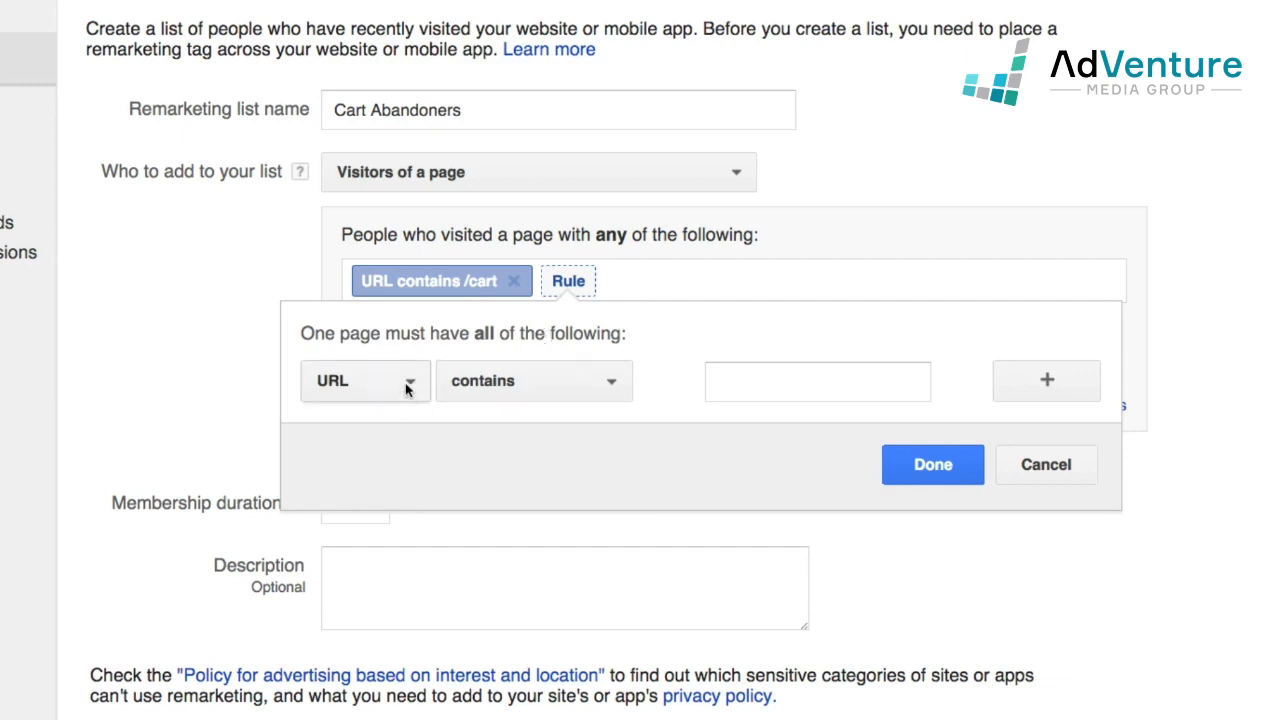
click(522, 395)
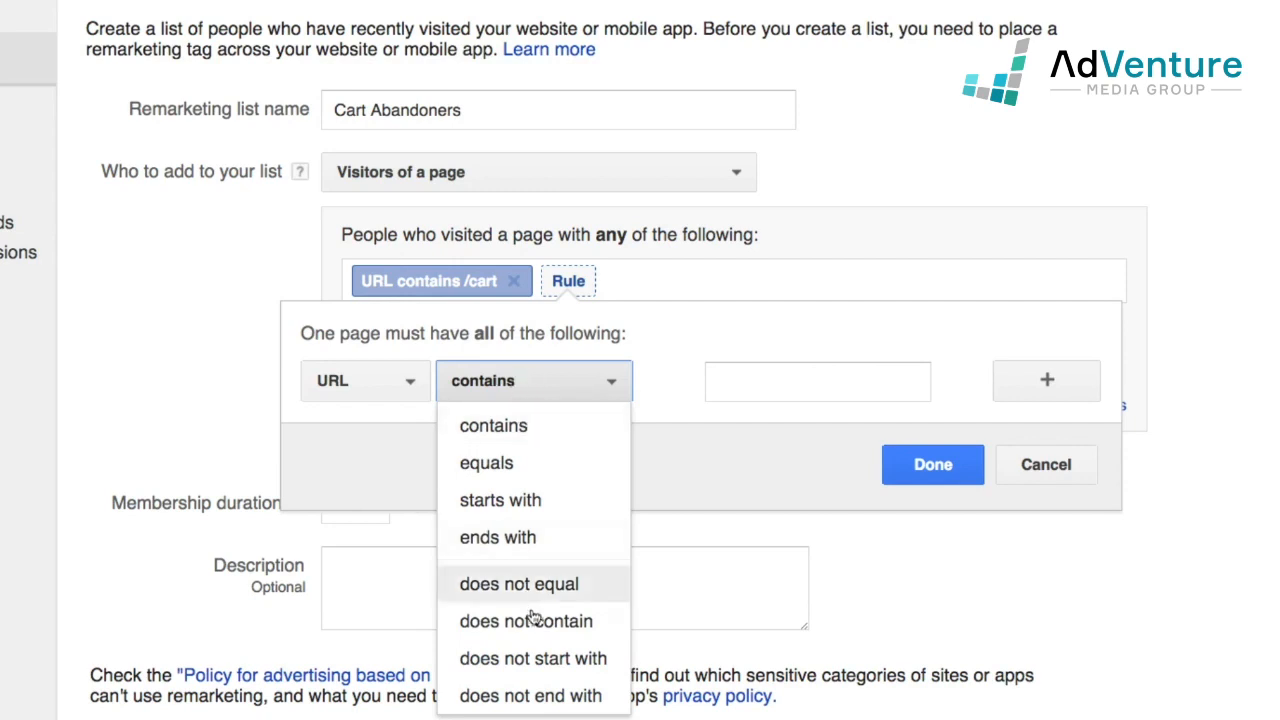
click(468, 619)
click(730, 395)
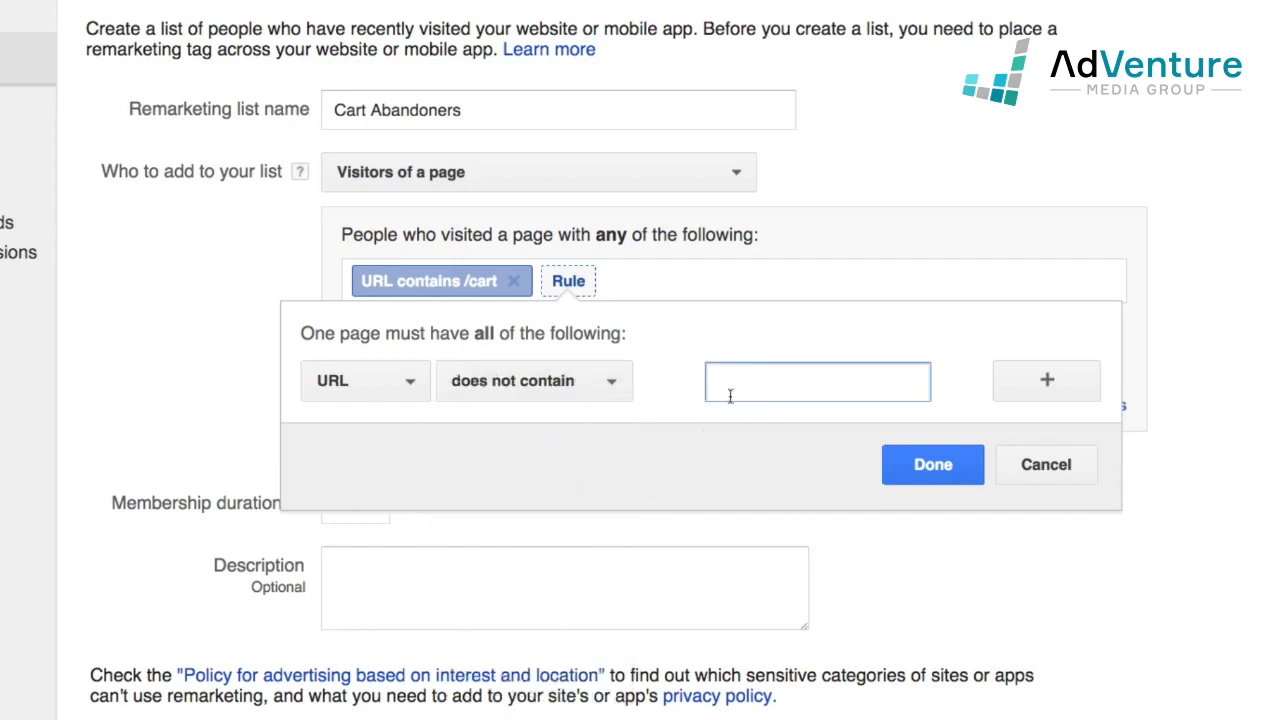
text(/)
text(order-confirmation)
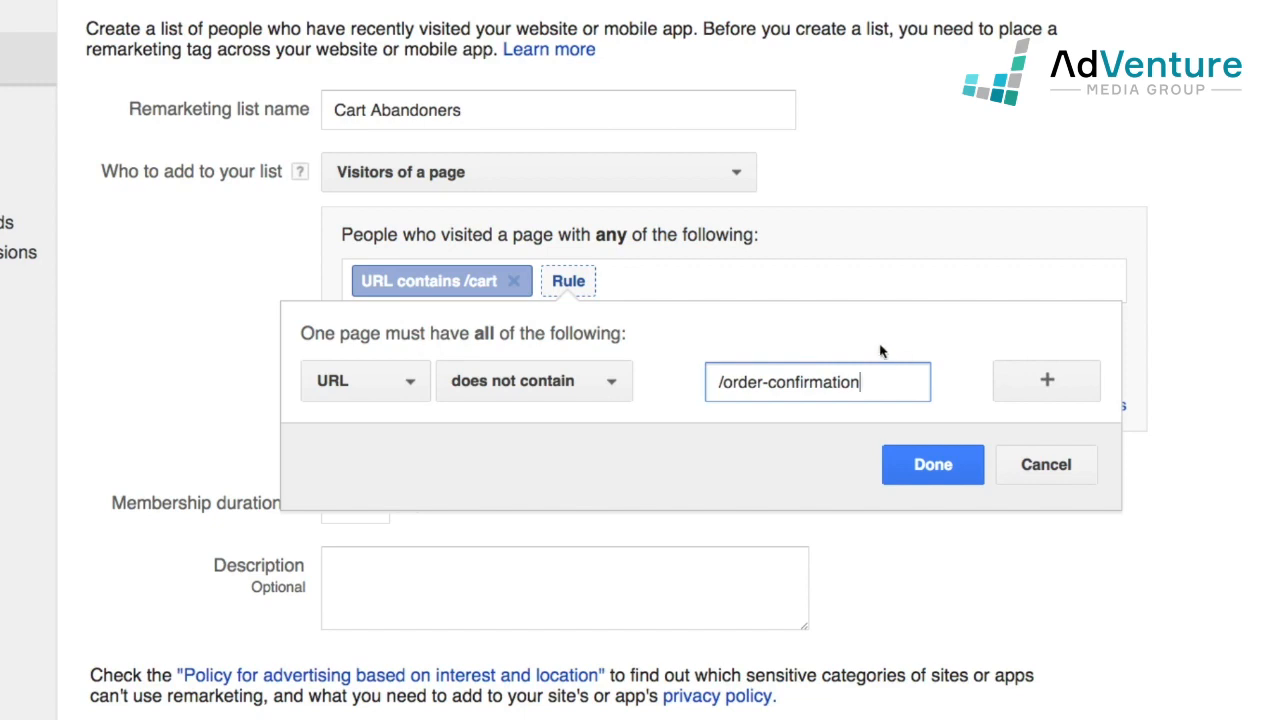
click(936, 472)
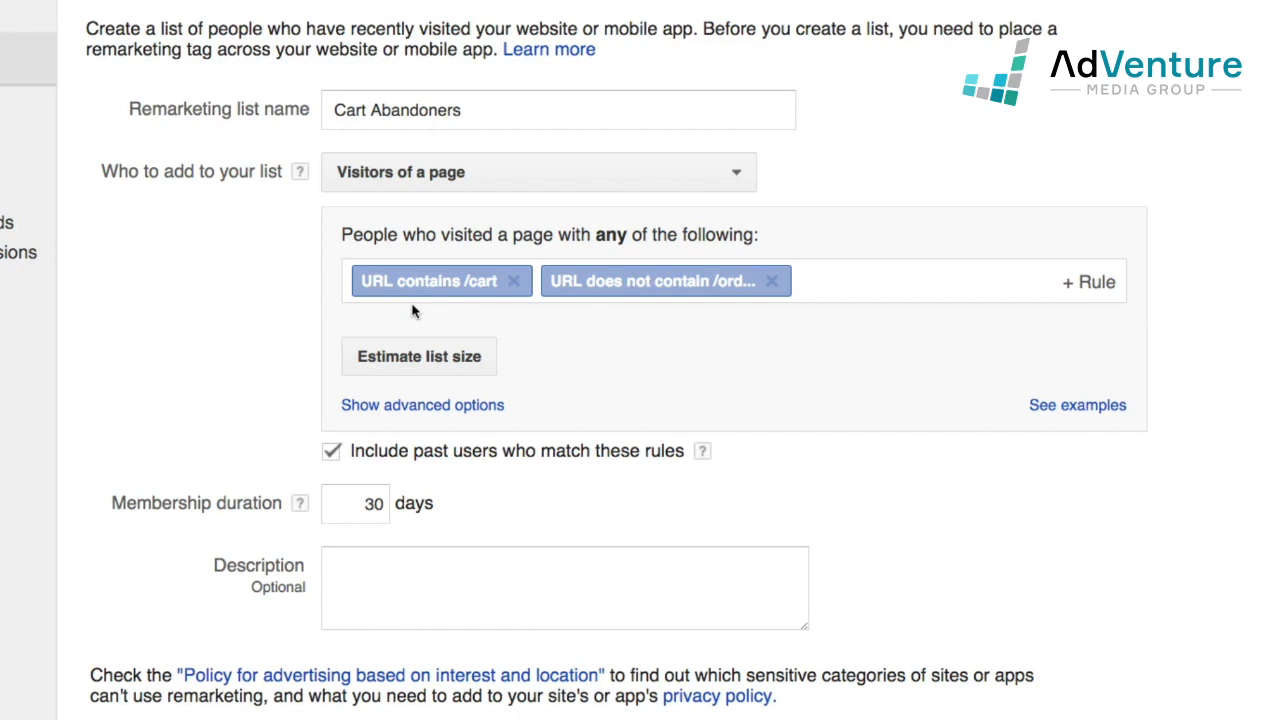
Step: Set the Cart Abandoners list's membership duration to 70 days and save the list
double_click(374, 505)
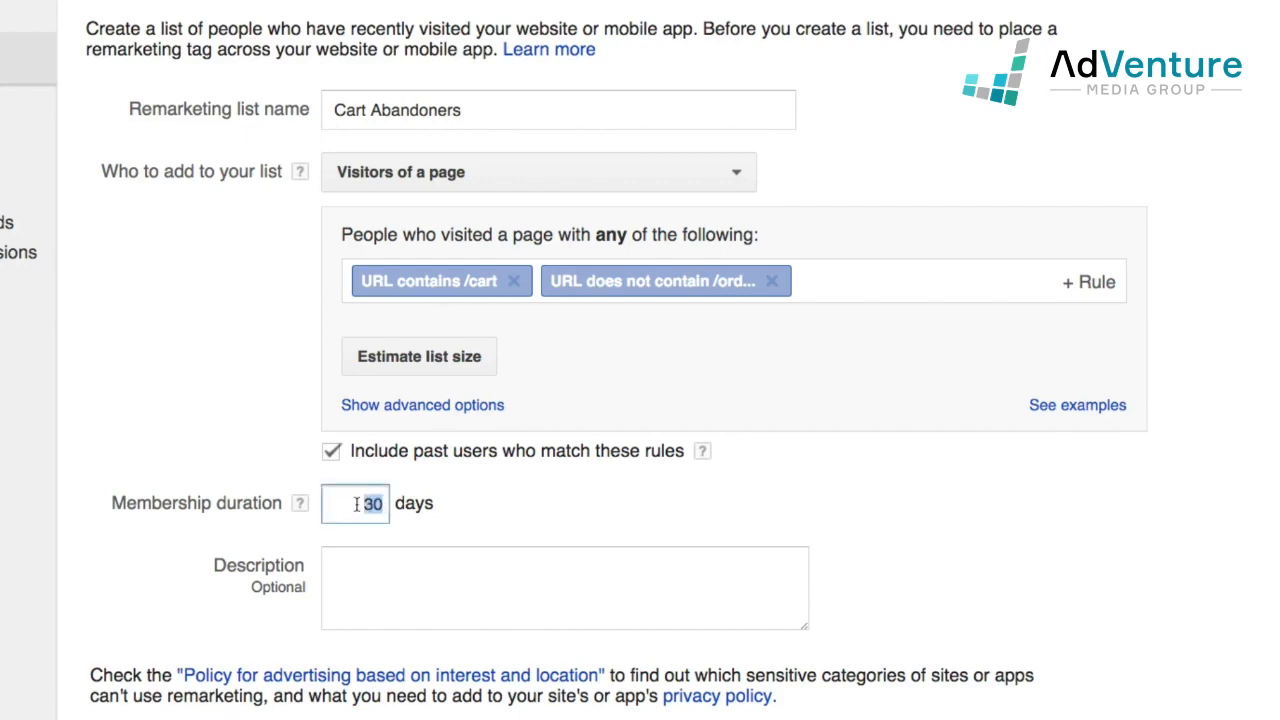
text(70)
click(482, 503)
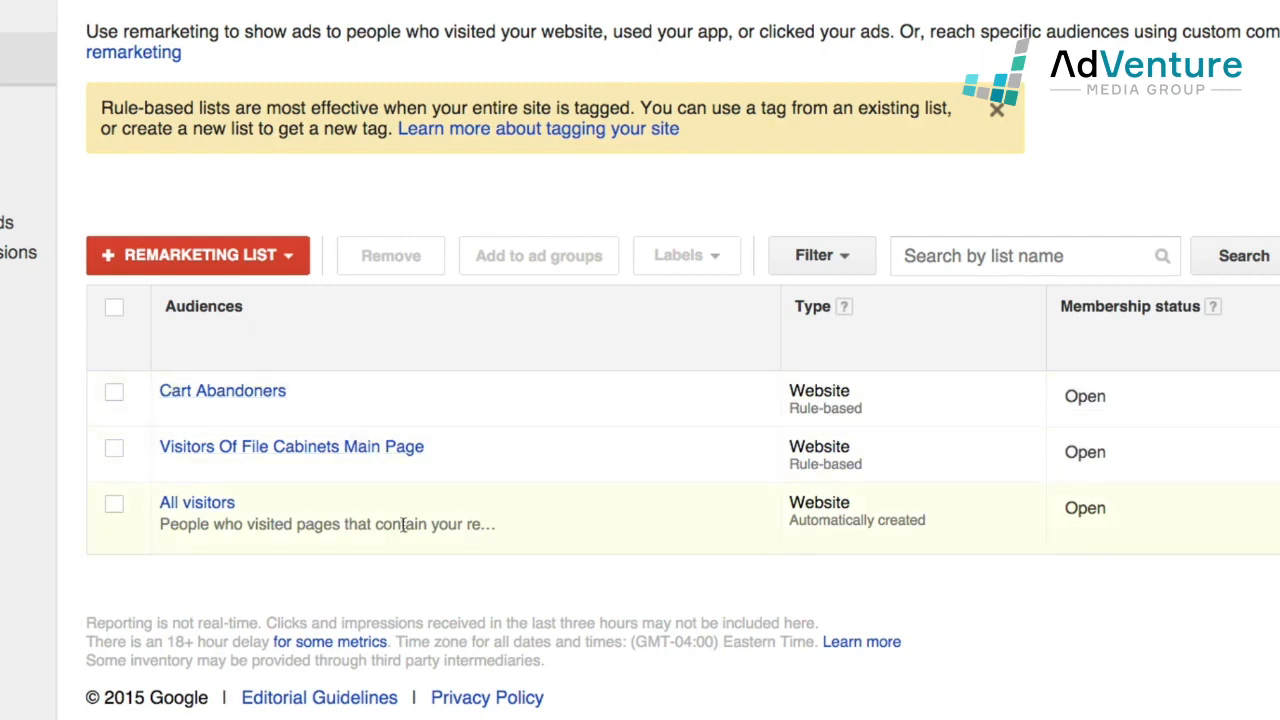
Step: Review the saved audiences, highlighting the All visitors list and its type, then Visitors Of File Cabinets Main Page and Cart Abandoners
drag(788, 527, 934, 523)
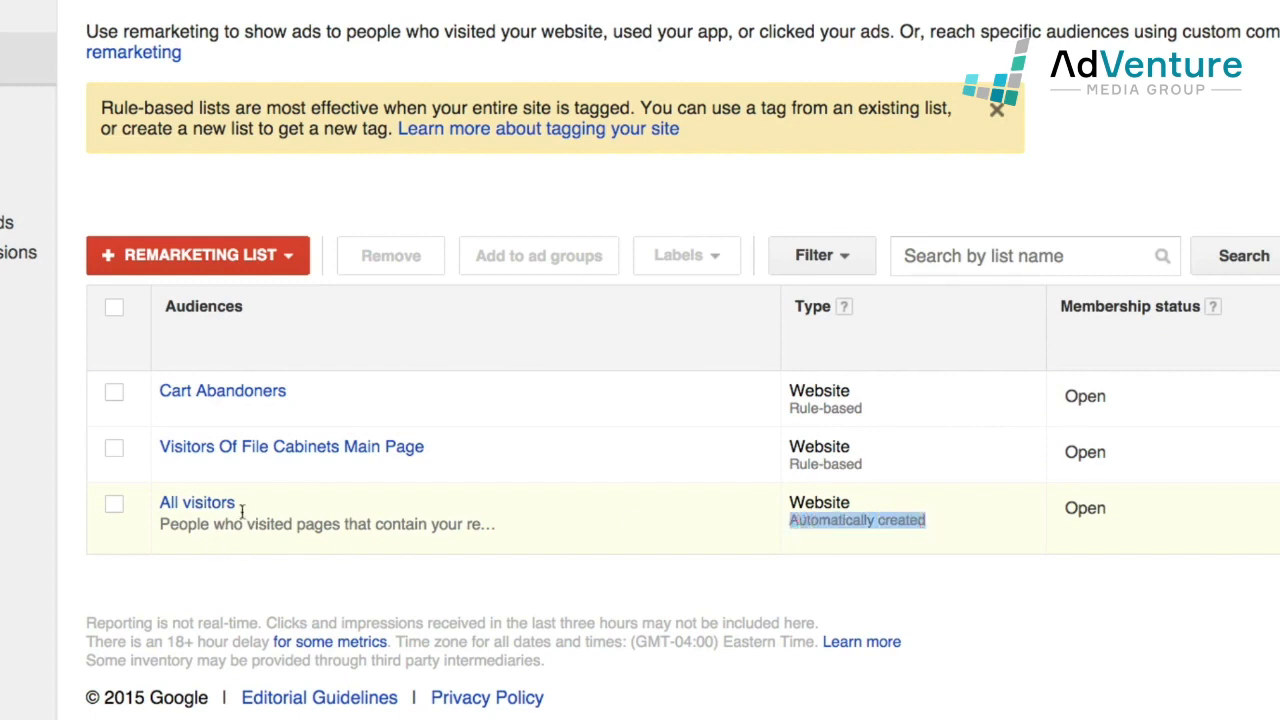
drag(240, 504, 157, 500)
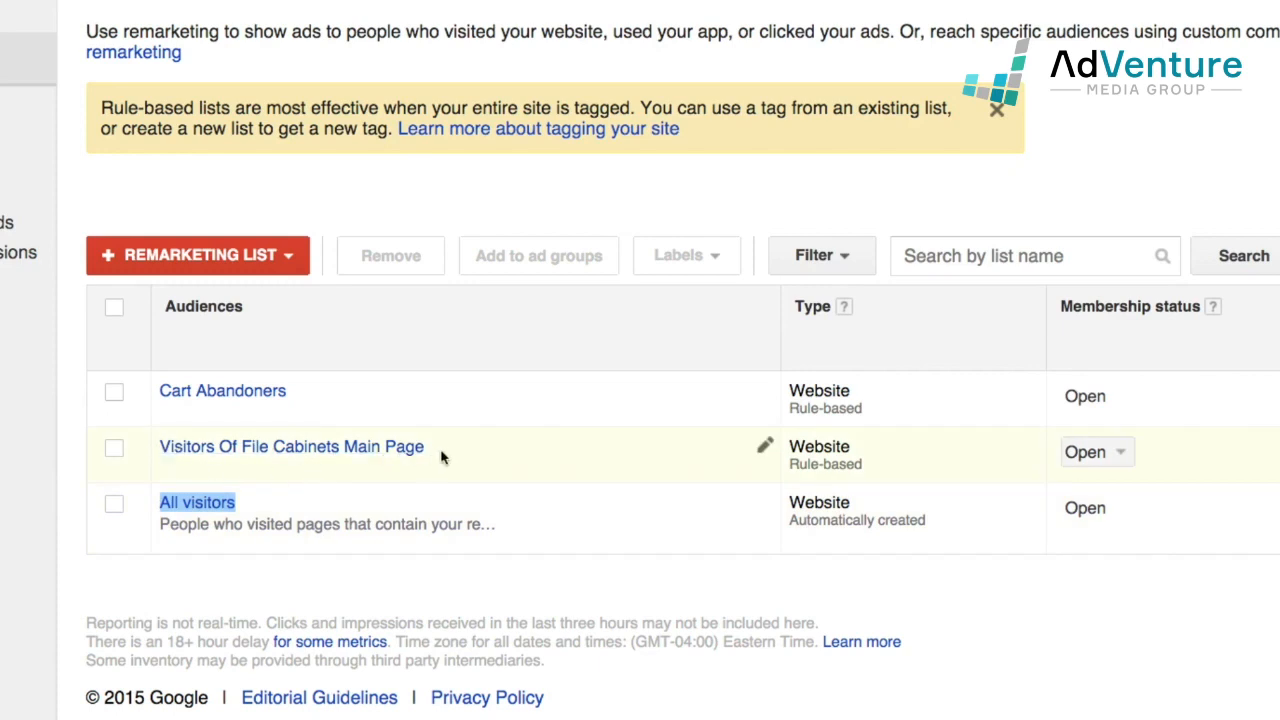
drag(443, 451, 152, 451)
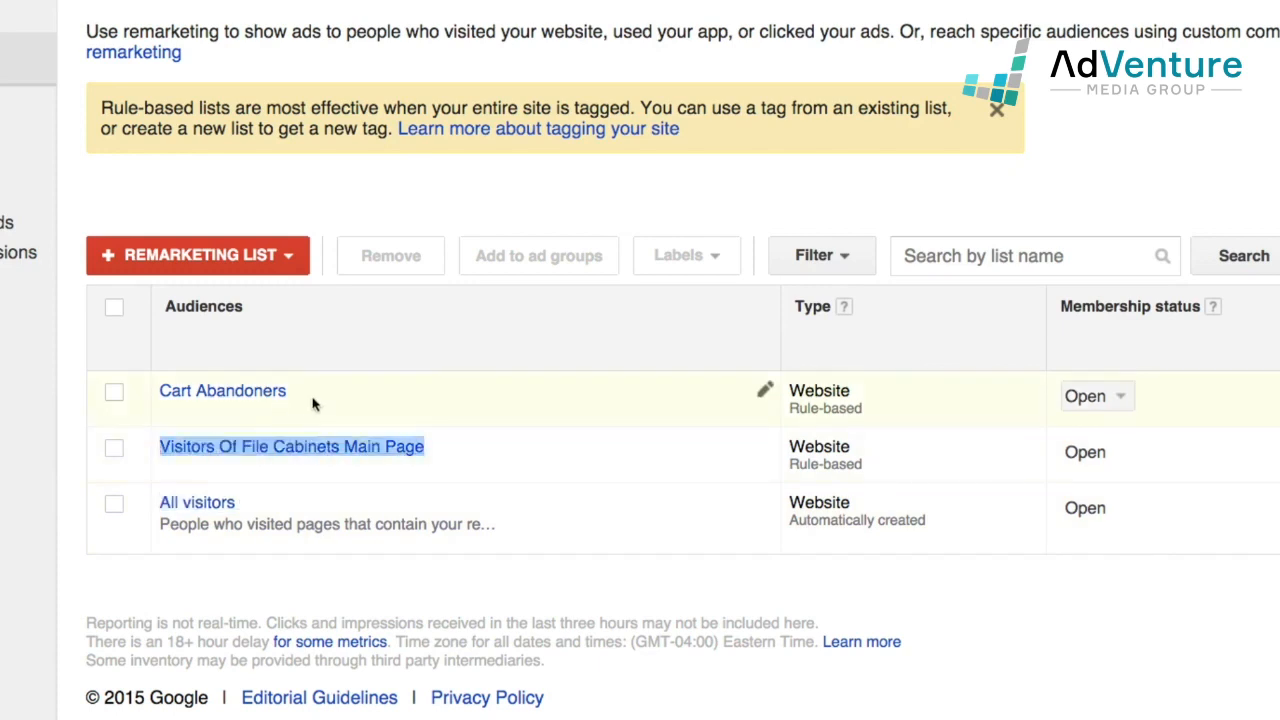
click(190, 401)
drag(191, 402, 158, 395)
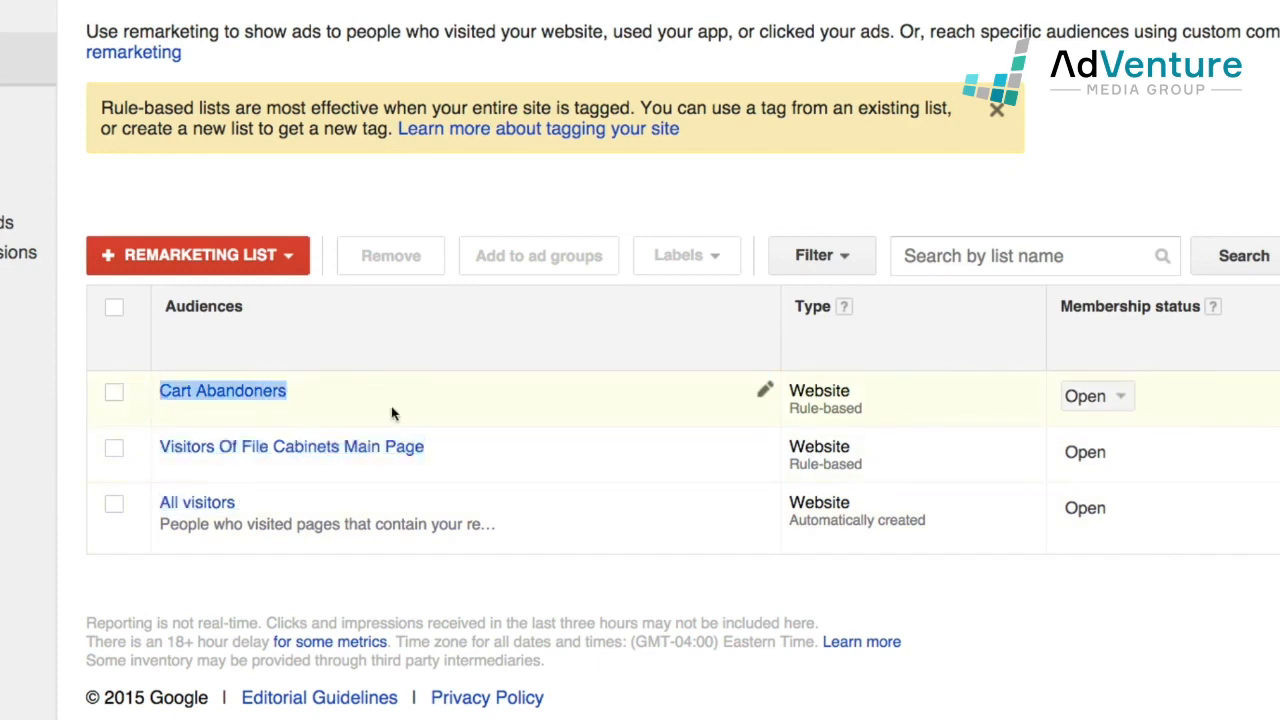
click(808, 566)
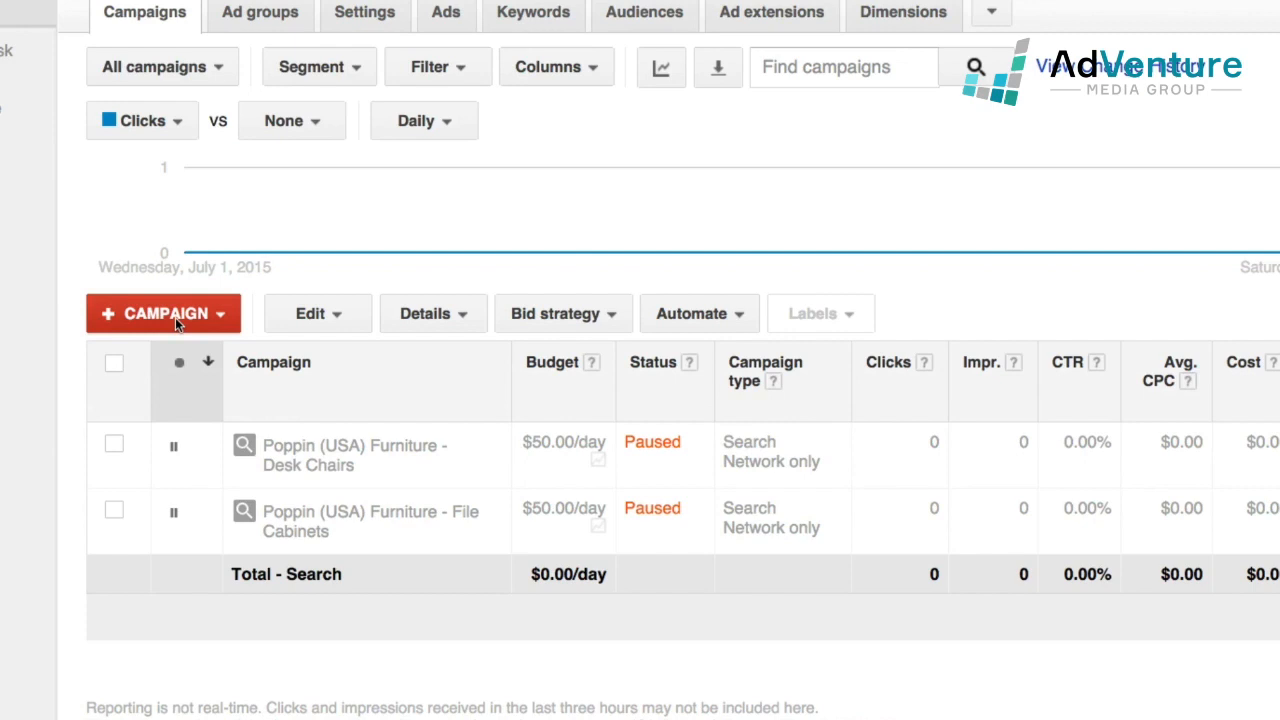
Step: Start a new Search Network only campaign and name it "Remarketing To Cart Abandoners"
click(175, 317)
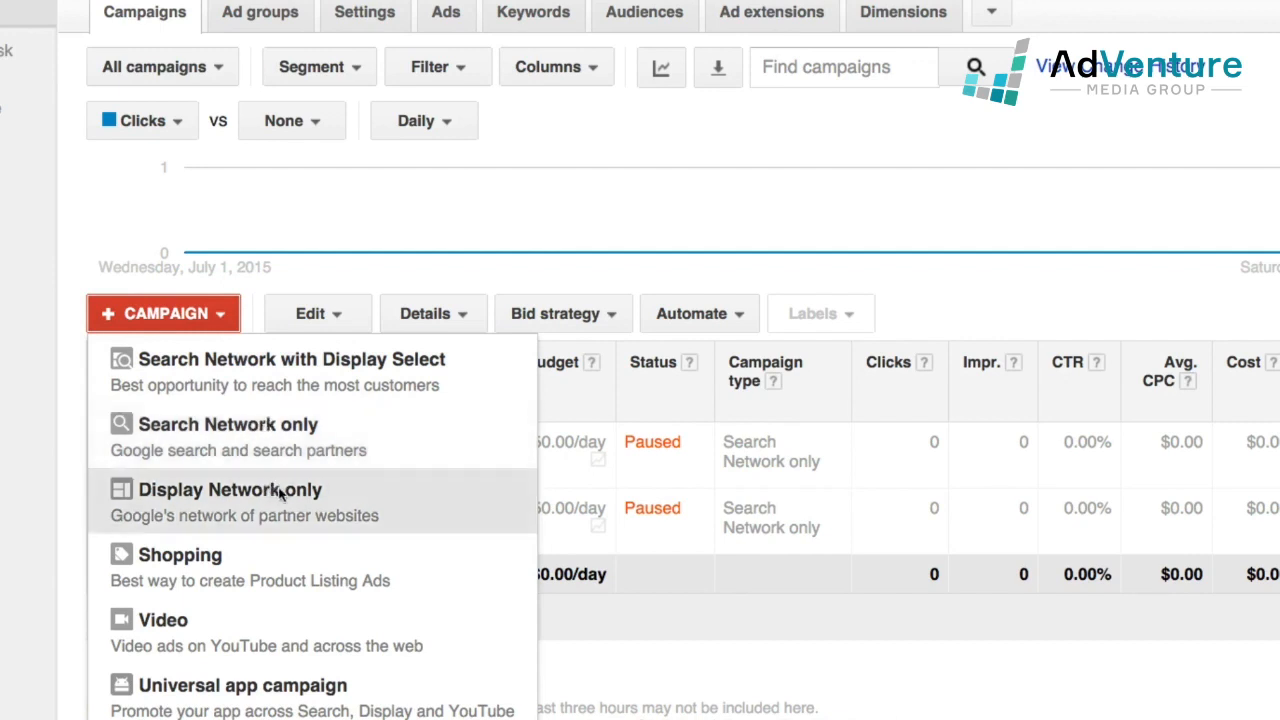
click(296, 427)
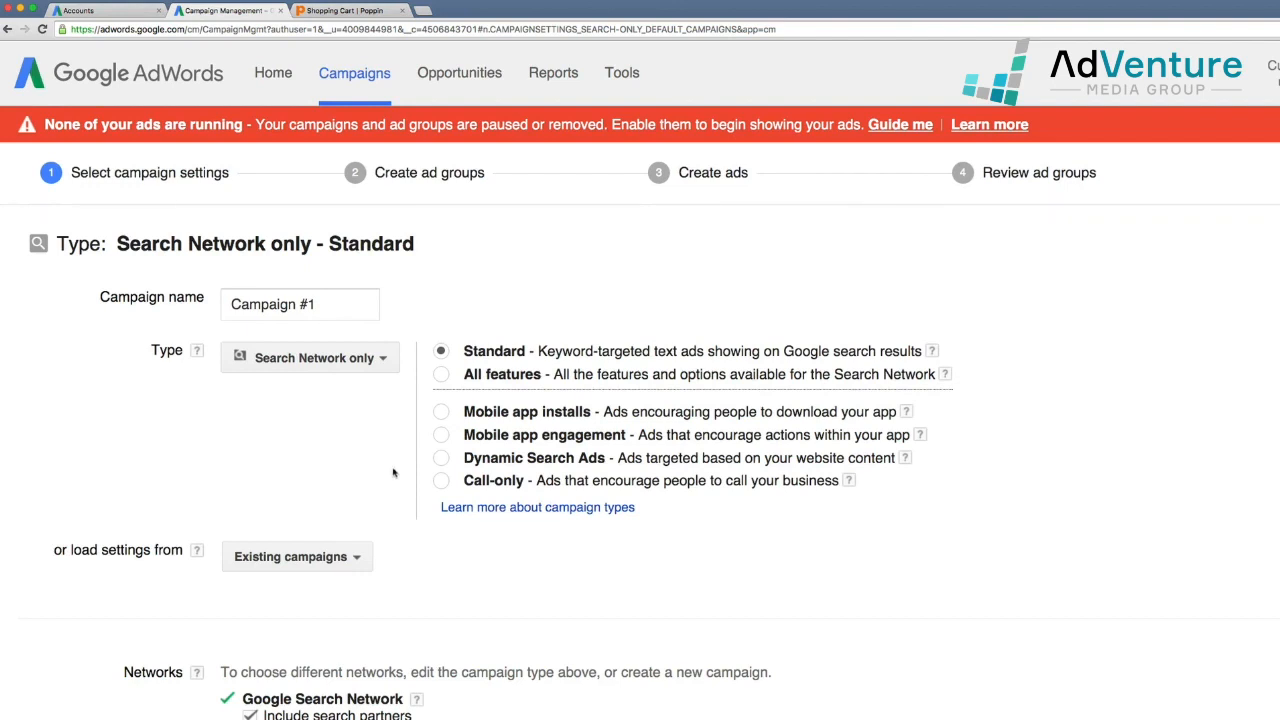
drag(342, 304, 229, 305)
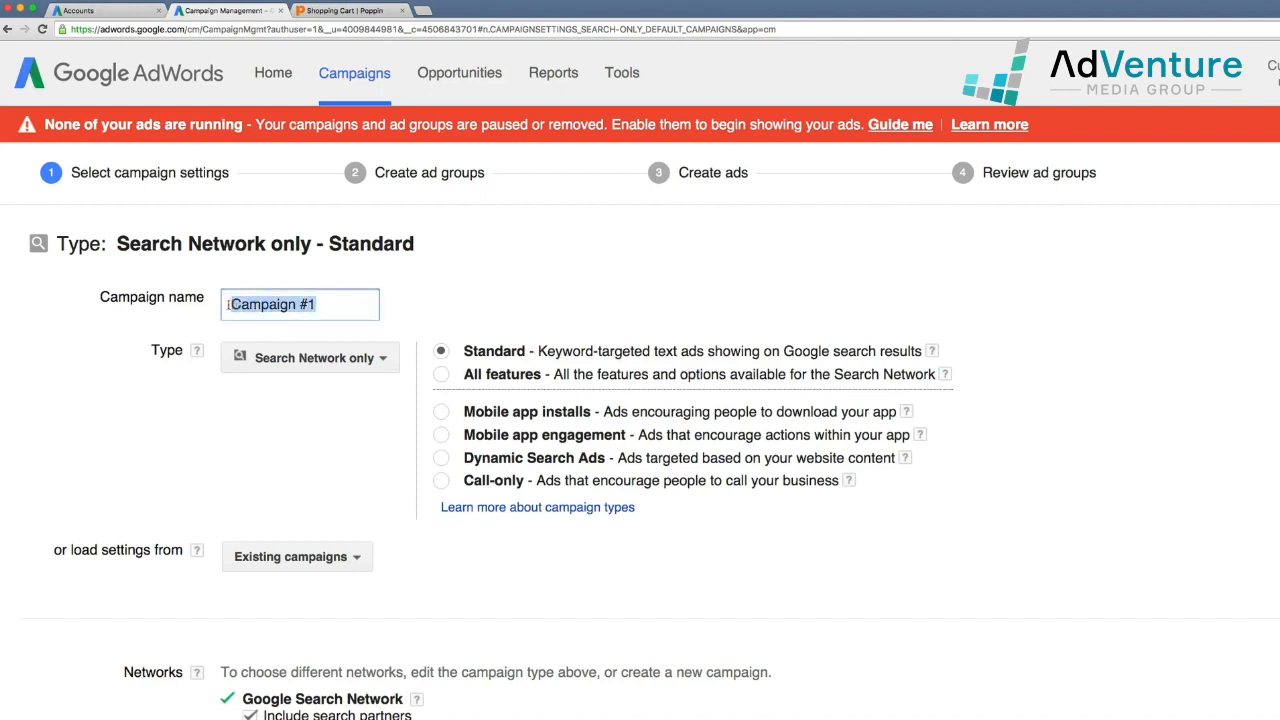
text(Remarketi)
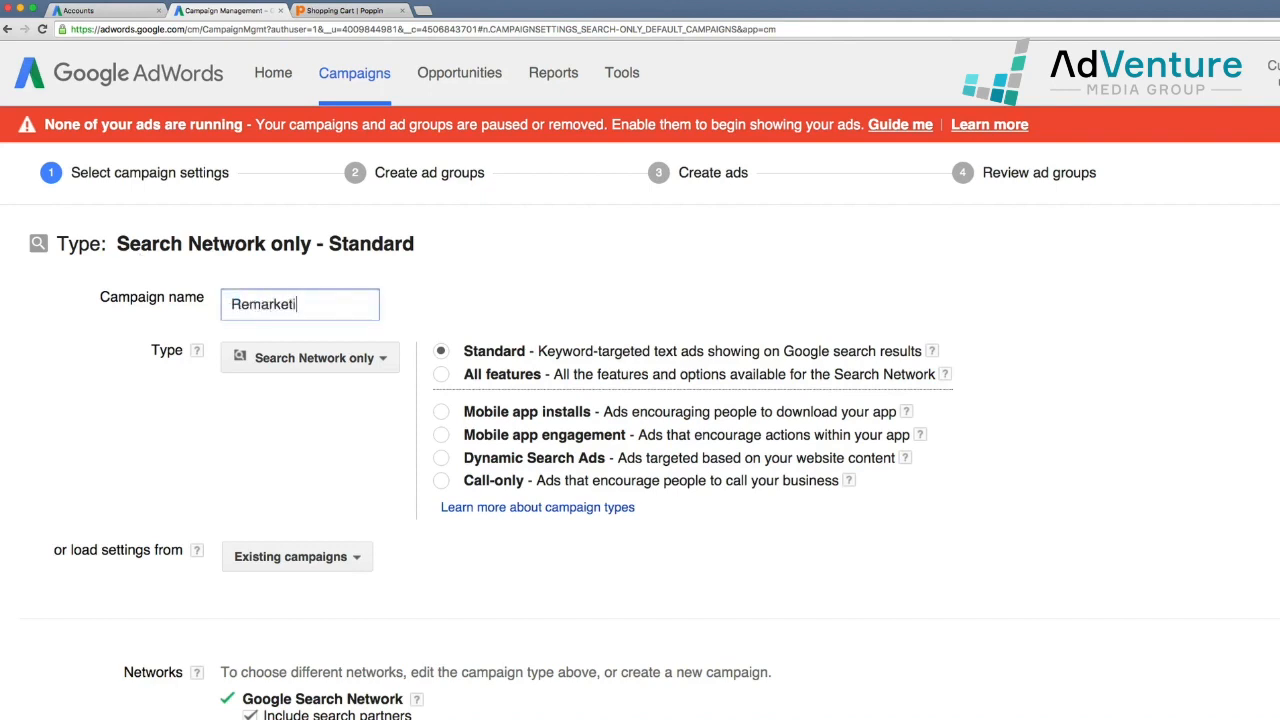
text(ng To Cart Ab)
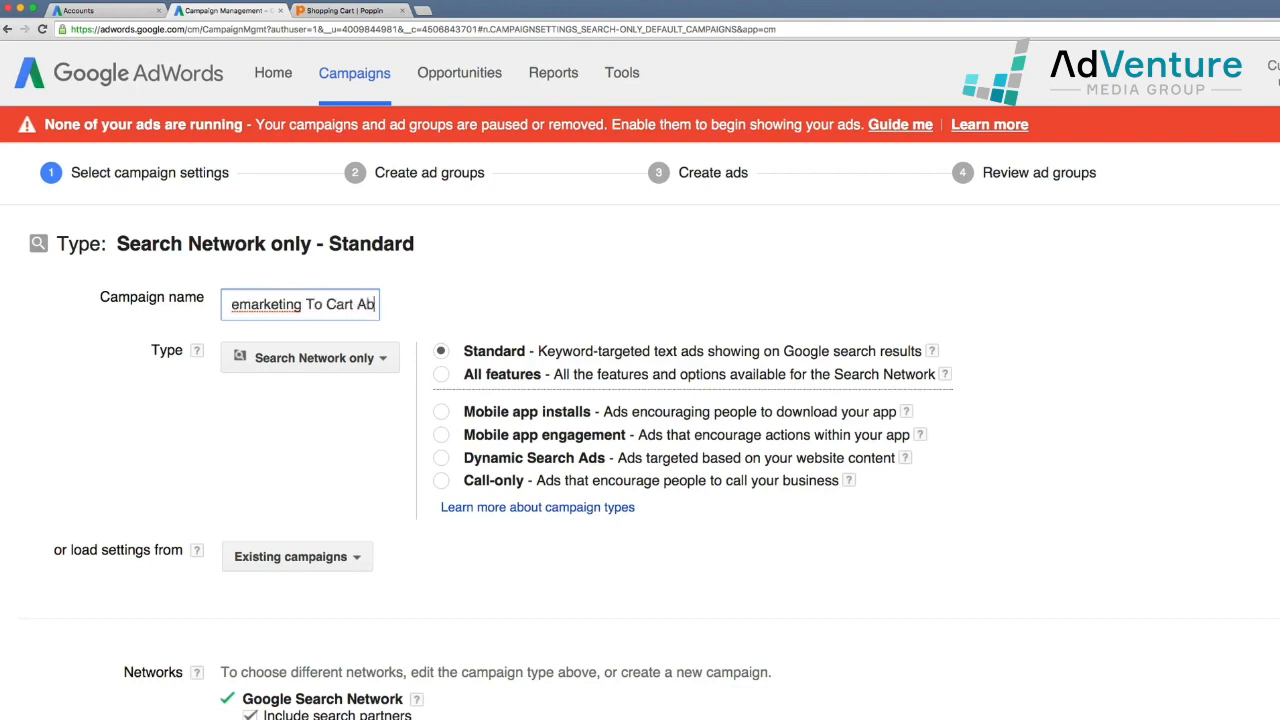
text(an)
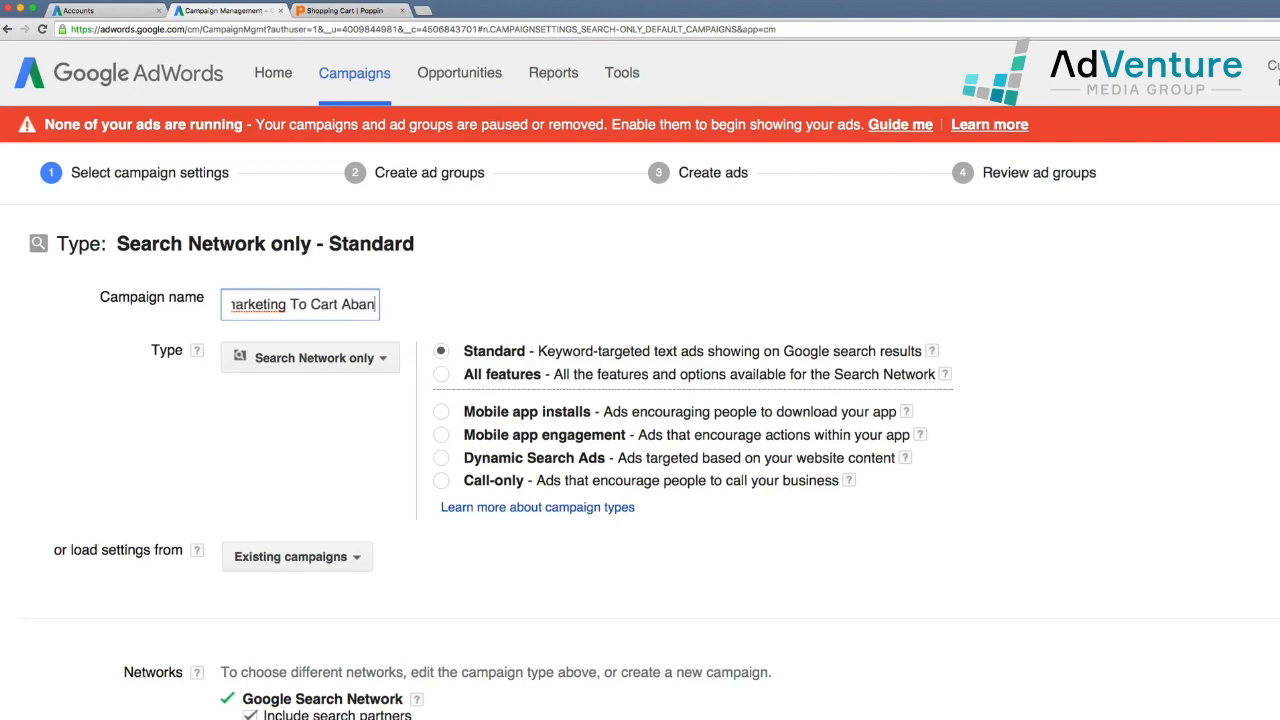
text(doners)
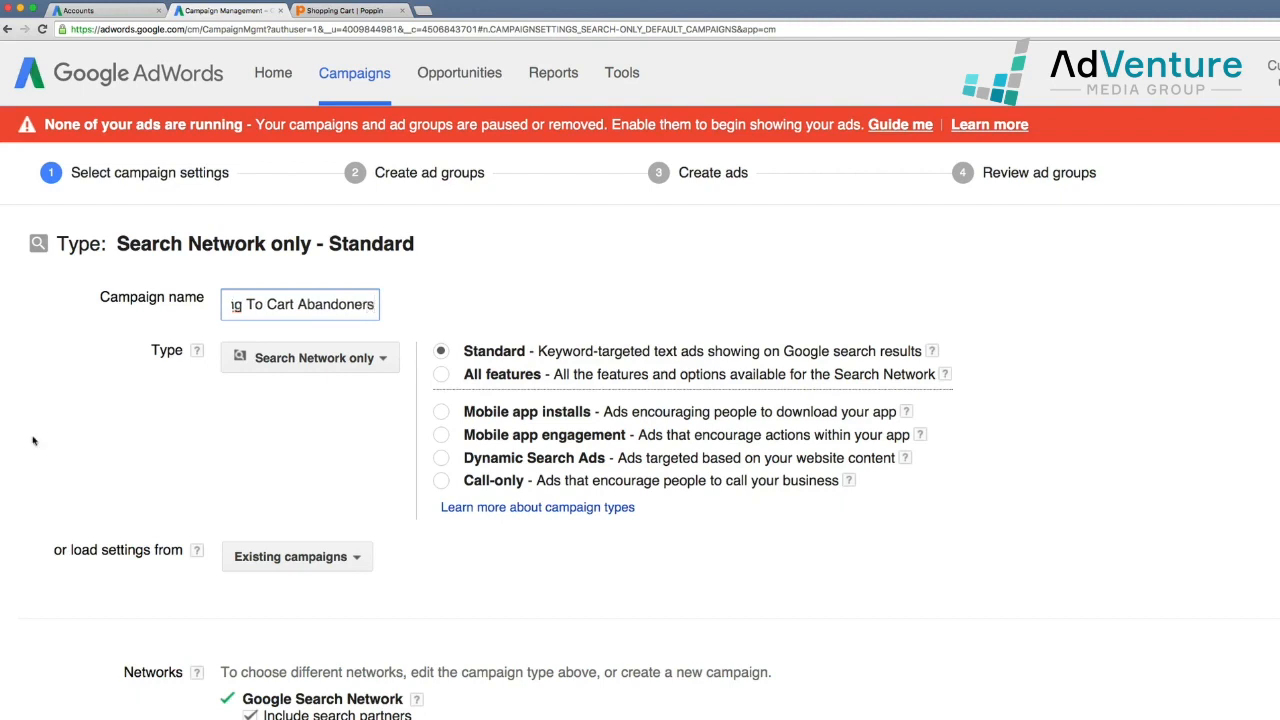
Step: Copy the campaign name, switch the campaign to All features and reapply the name "Remarketing To Cart Abandoners"
double_click(258, 305)
triple_click(263, 305)
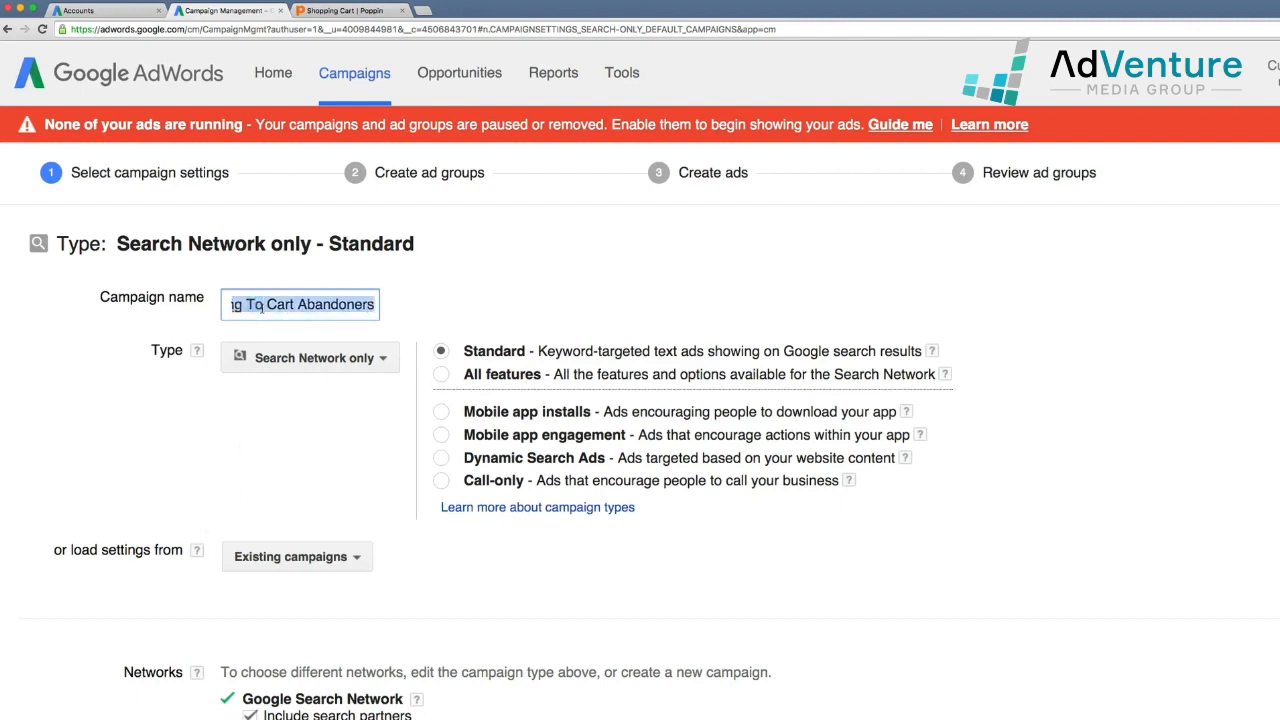
click(441, 374)
click(864, 282)
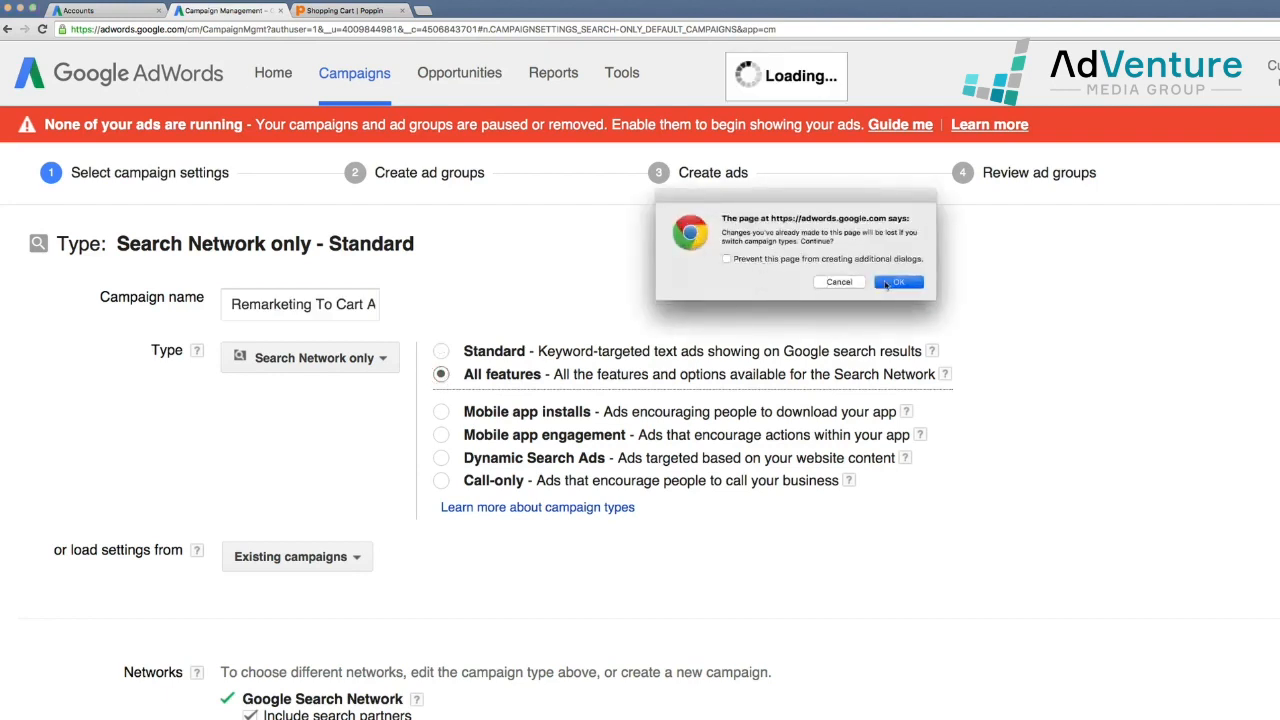
triple_click(346, 311)
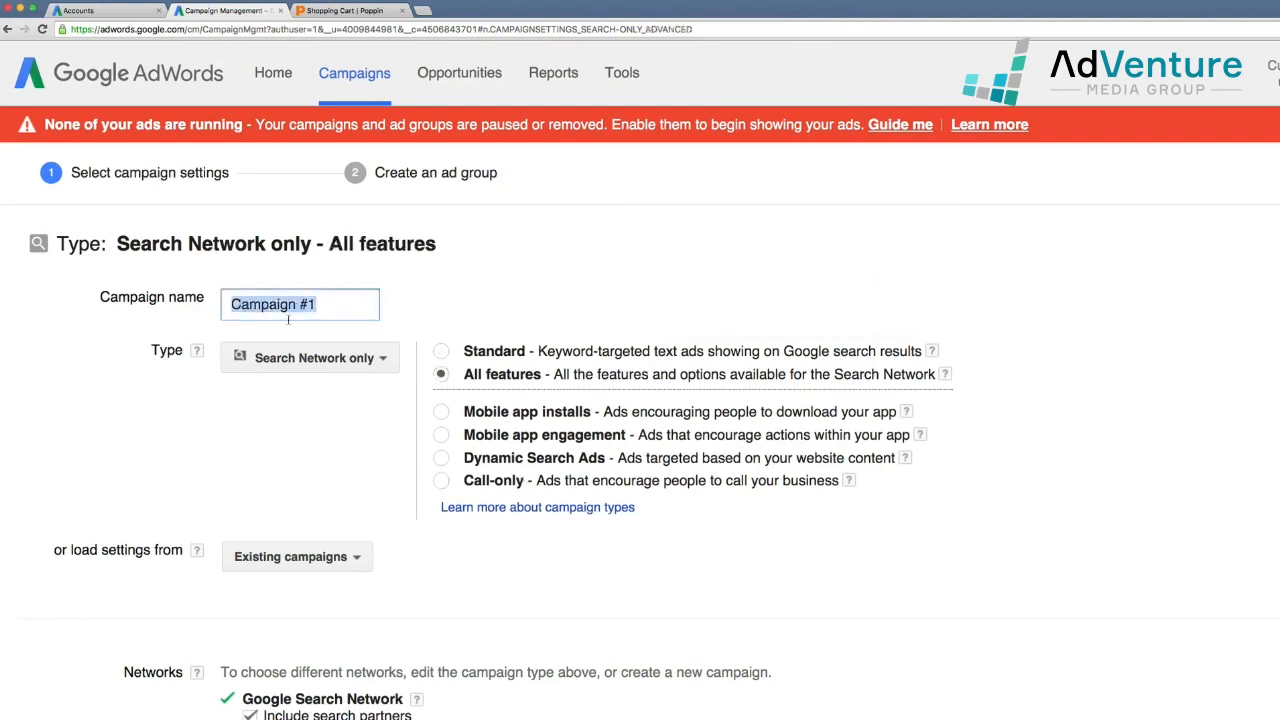
text(Remarketing To Cart Abandoners)
click(425, 295)
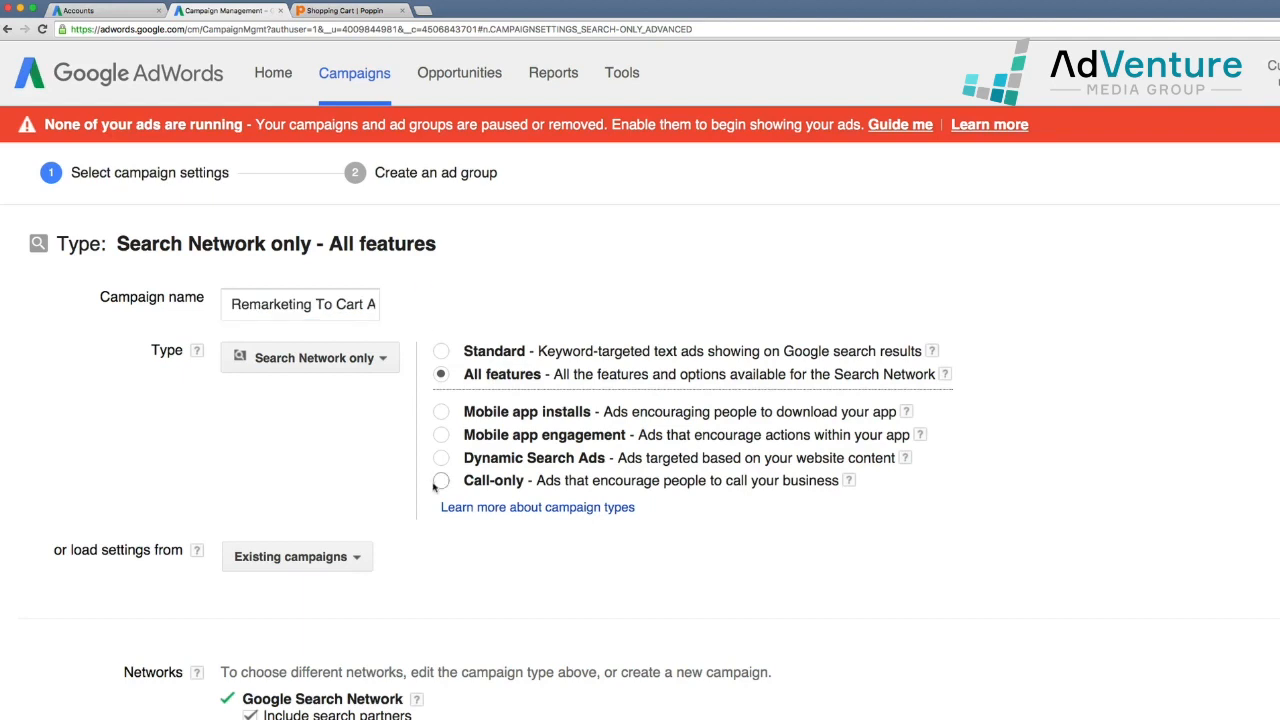
Step: Keep manual bidding for clicks and set the campaign's default bid to $4
scroll(425, 507, down, 3)
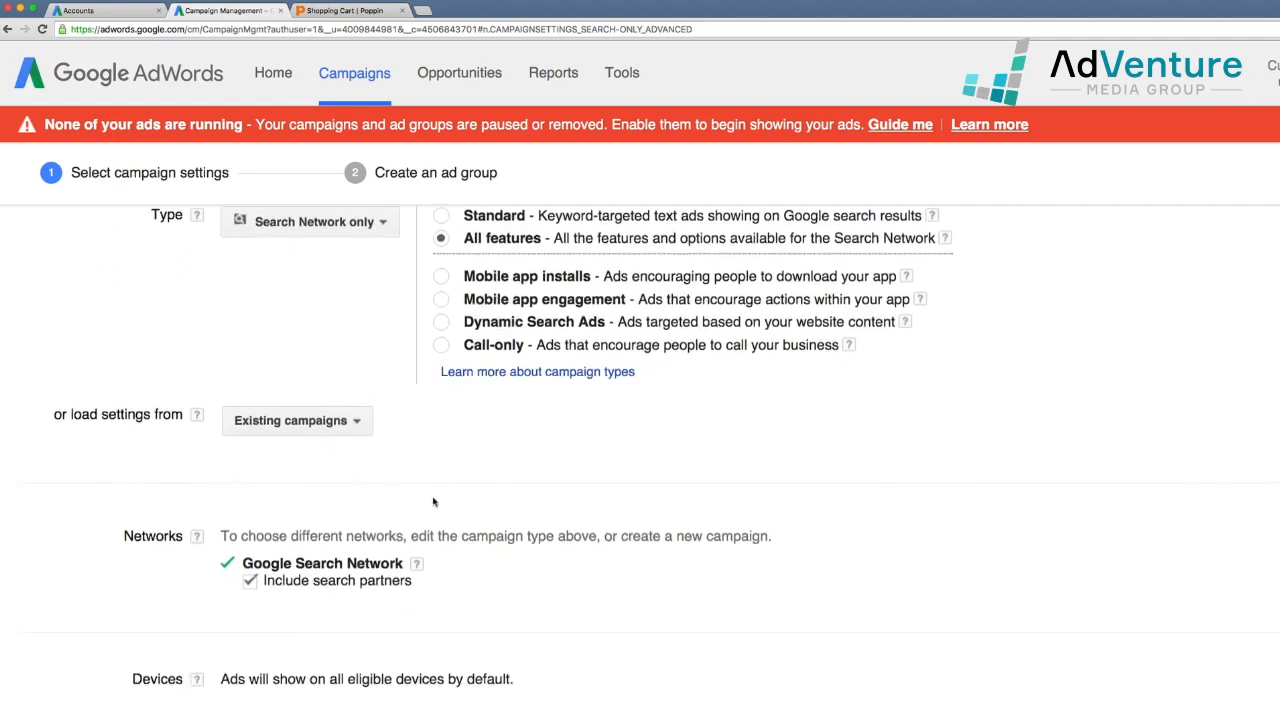
scroll(424, 498, down, 1)
scroll(421, 485, down, 4)
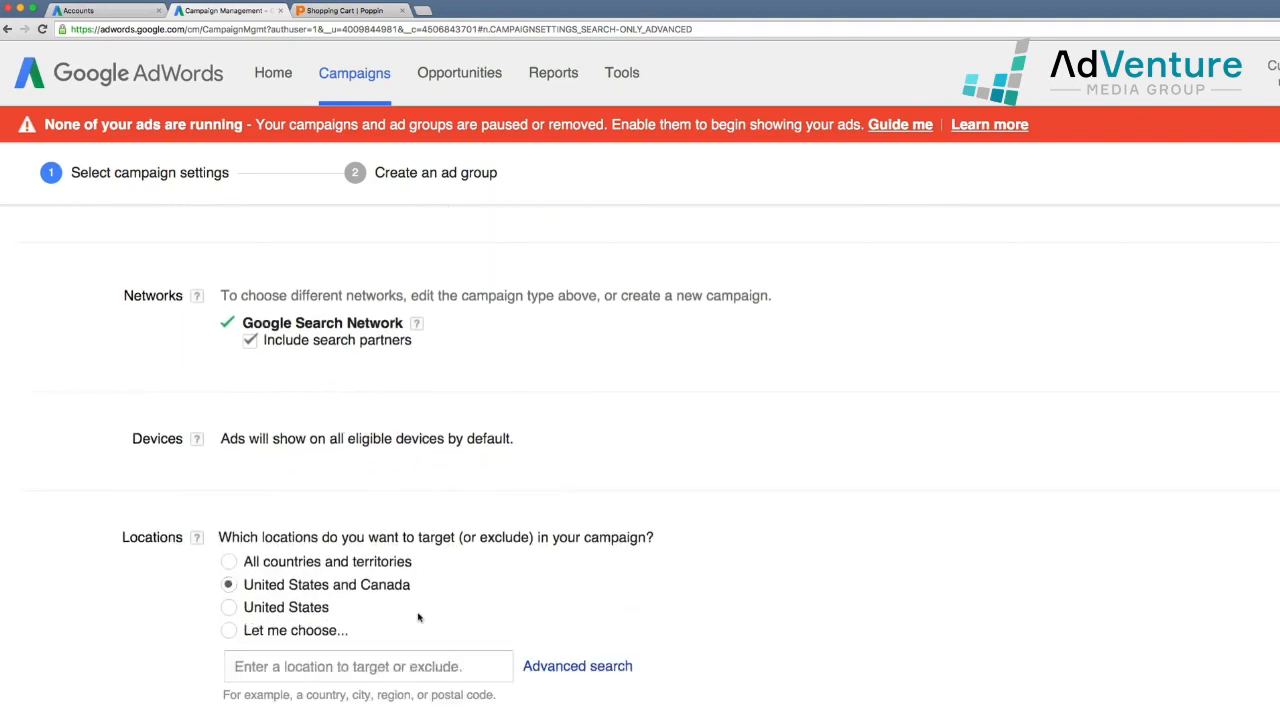
scroll(418, 612, down, 10)
scroll(417, 605, down, 3)
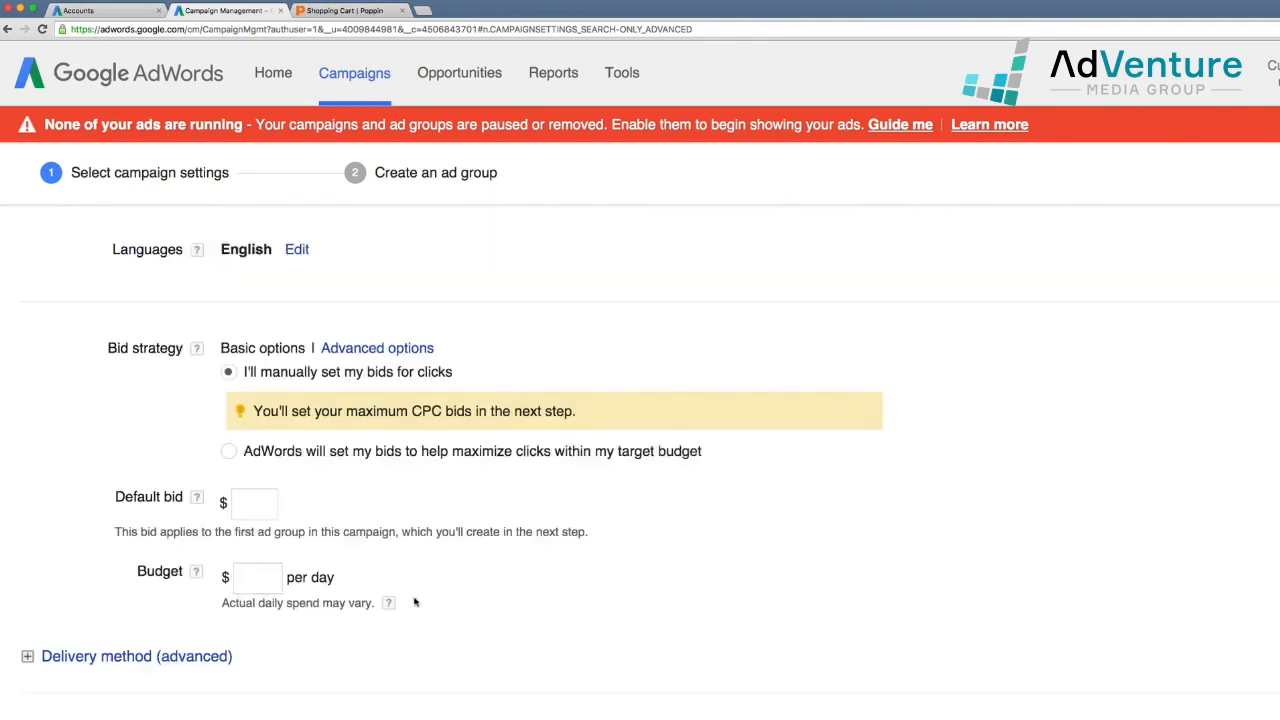
right_click(286, 512)
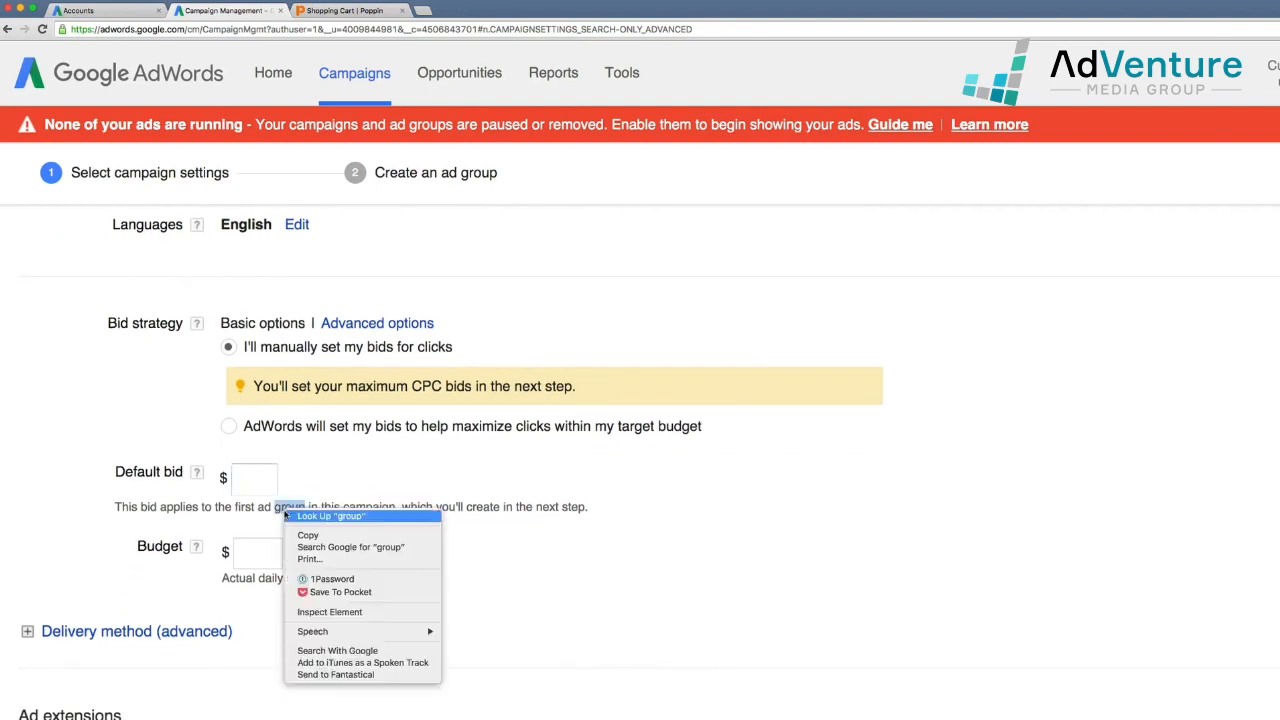
click(264, 478)
click(264, 478)
text(4)
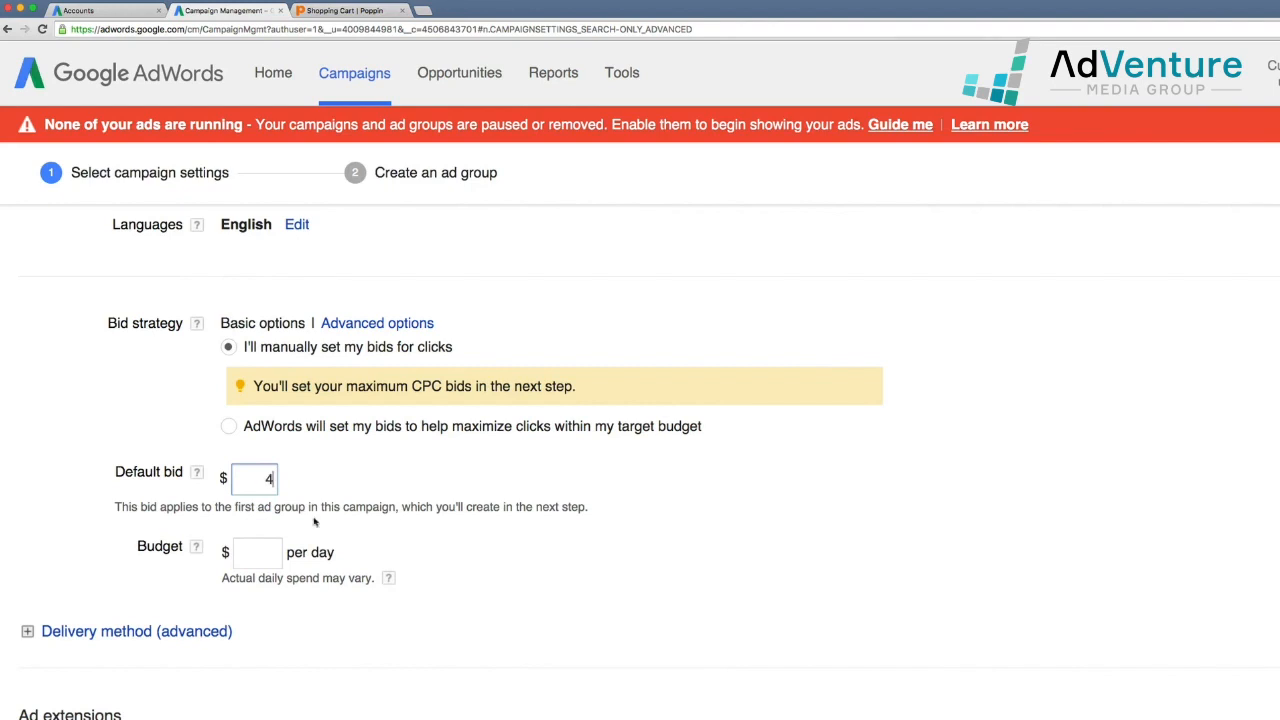
click(320, 521)
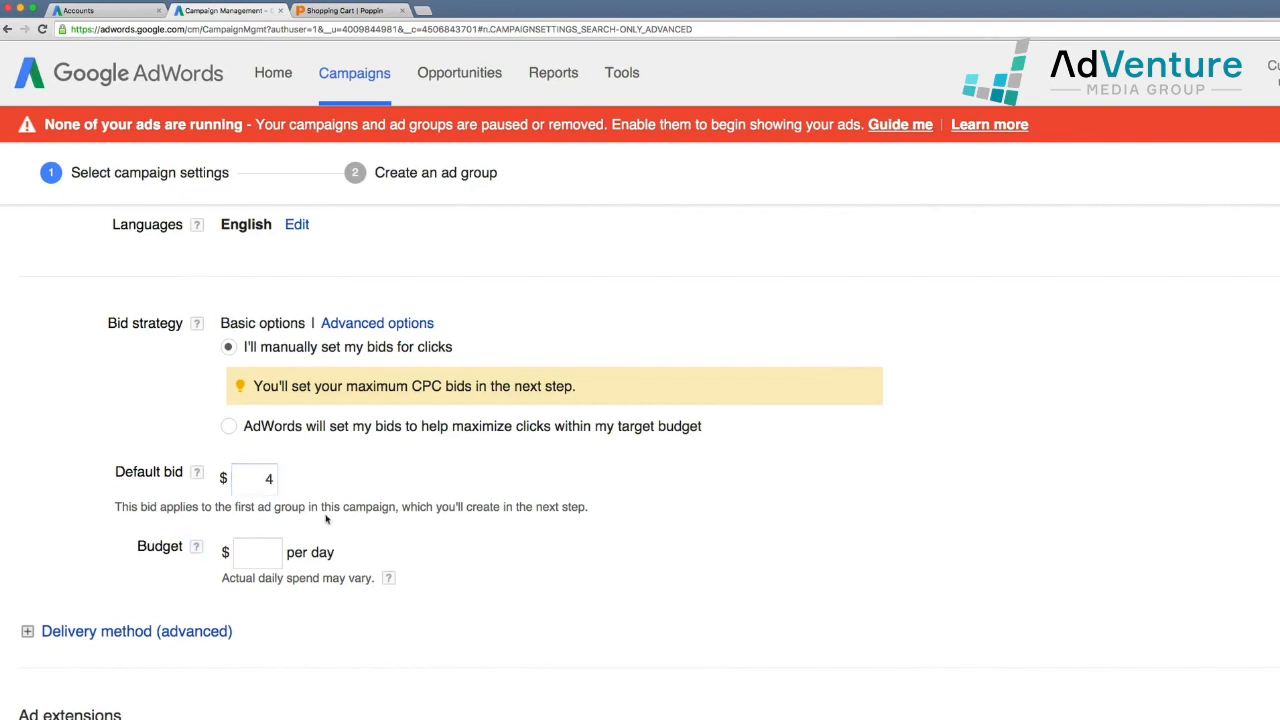
Step: Try a default bid of $3 and set it back to $4
double_click(268, 480)
text(3)
click(380, 484)
double_click(268, 479)
text(4)
Step: Set the campaign budget to $200 per day and choose the Accelerated delivery method
click(271, 567)
text(200)
click(357, 608)
scroll(349, 603, down, 3)
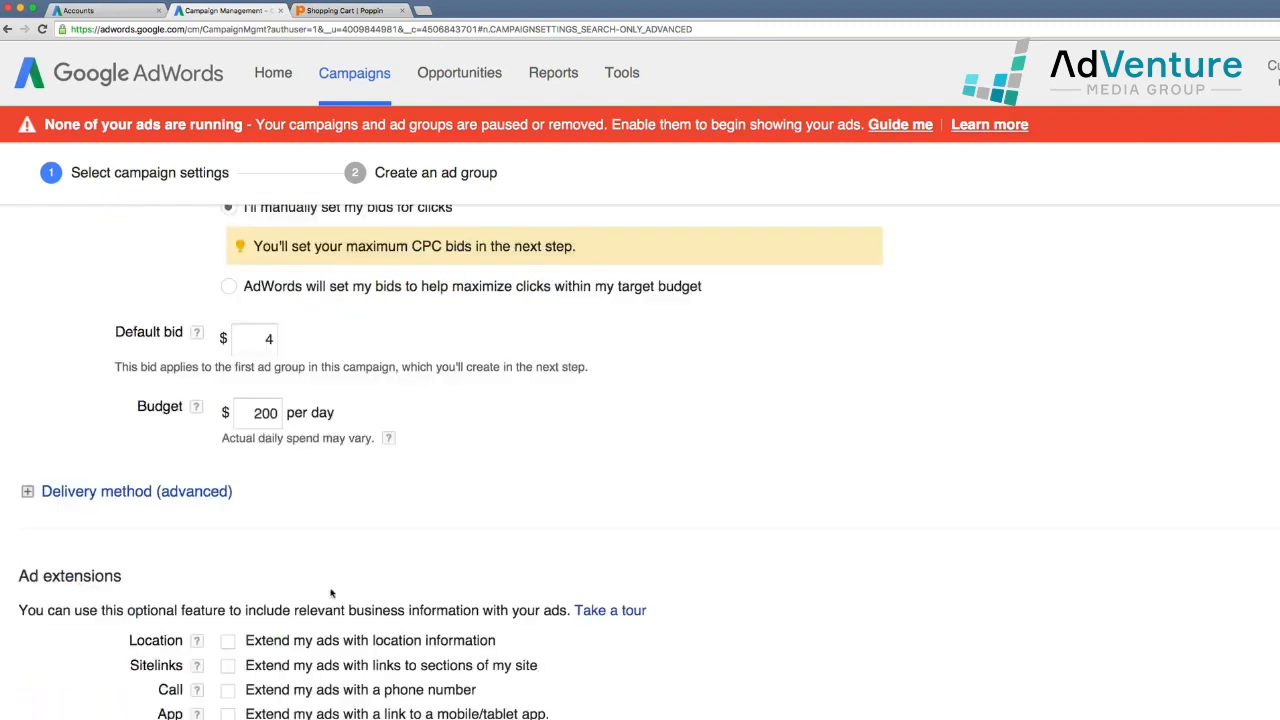
click(154, 500)
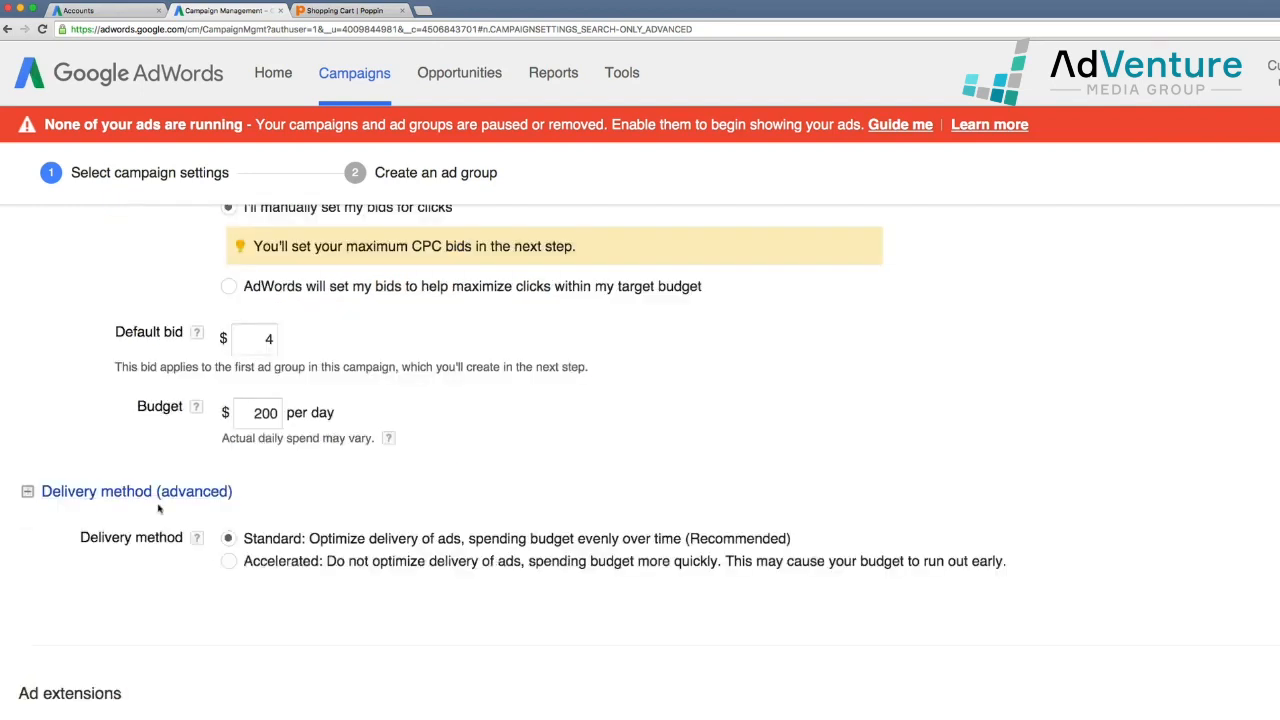
click(228, 557)
Step: Enable sitelinks and add Learn About Poppin, High Back Chairs On Sale, Poppin Task Chairs and Stylish Stacking Chairs to the campaign
scroll(228, 640, down, 5)
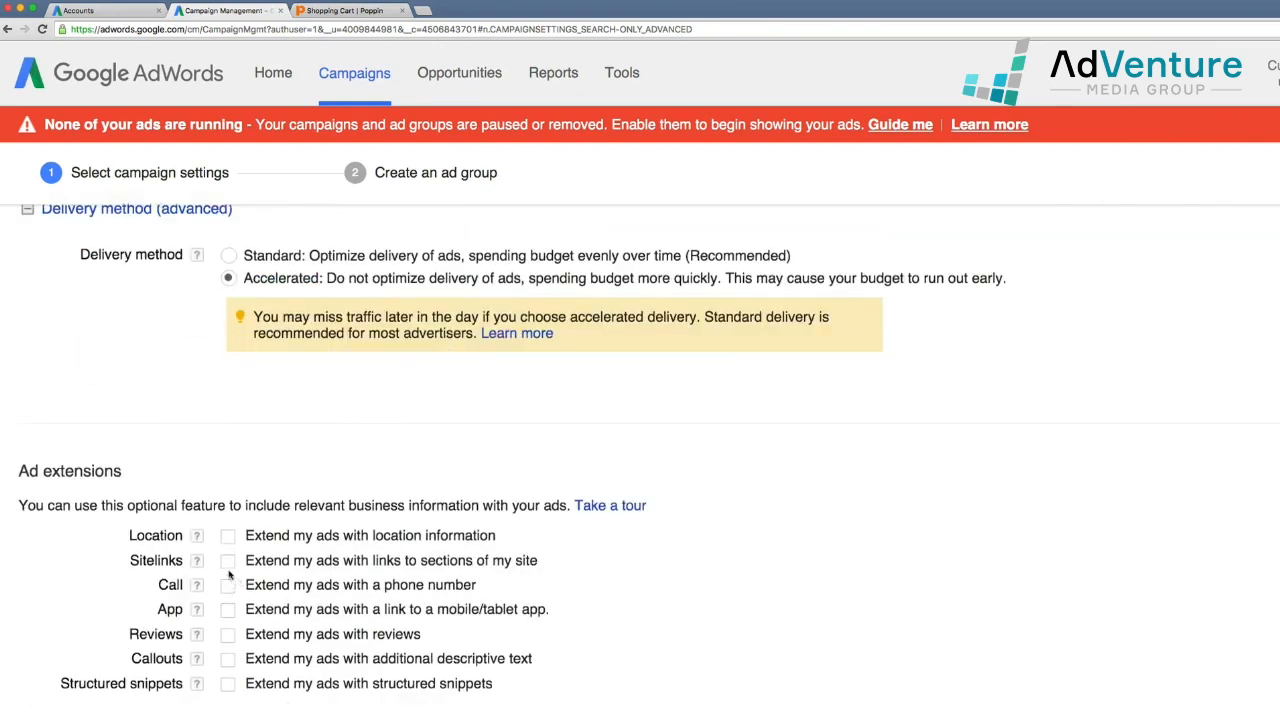
click(228, 561)
scroll(465, 655, down, 5)
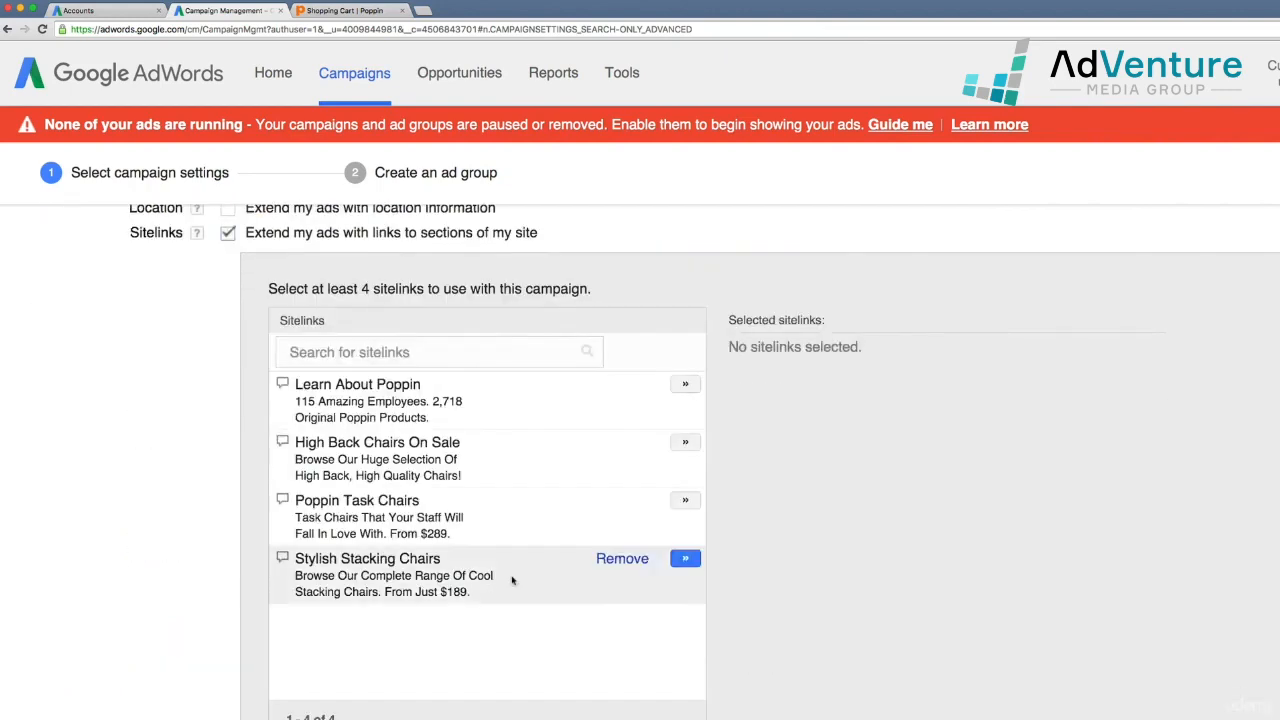
click(687, 386)
click(685, 441)
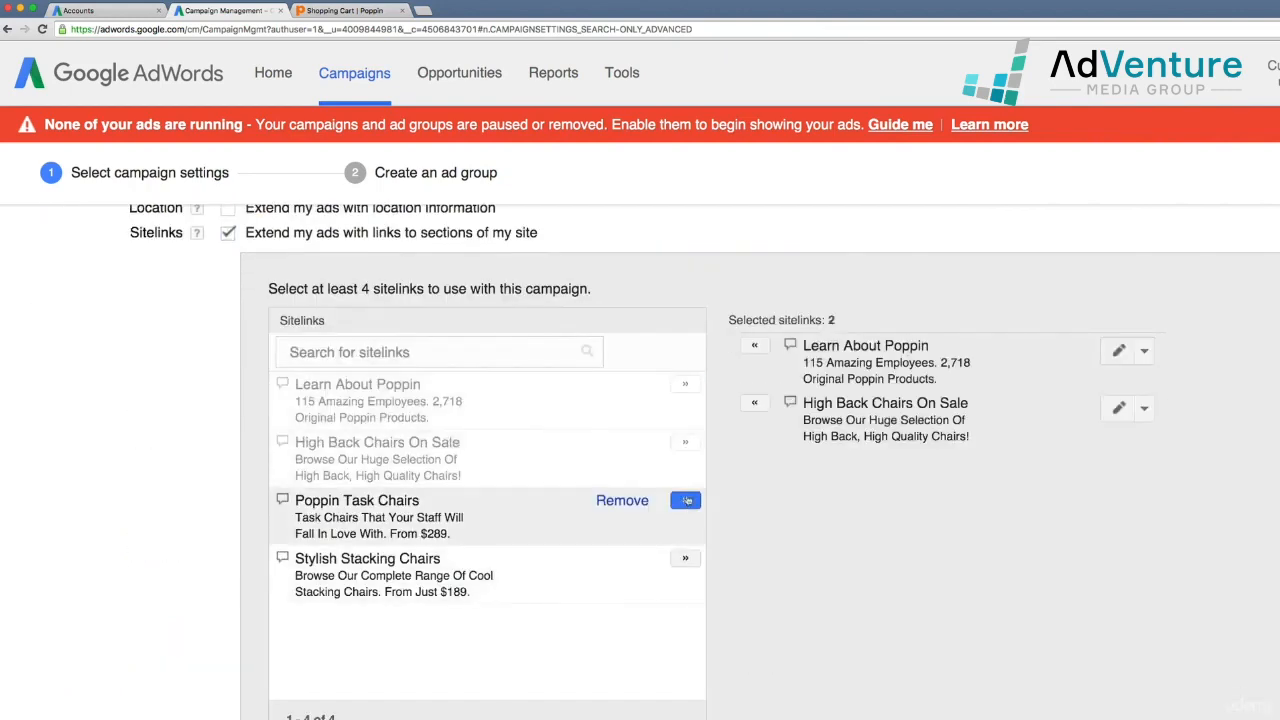
click(685, 499)
click(685, 558)
scroll(626, 558, down, 10)
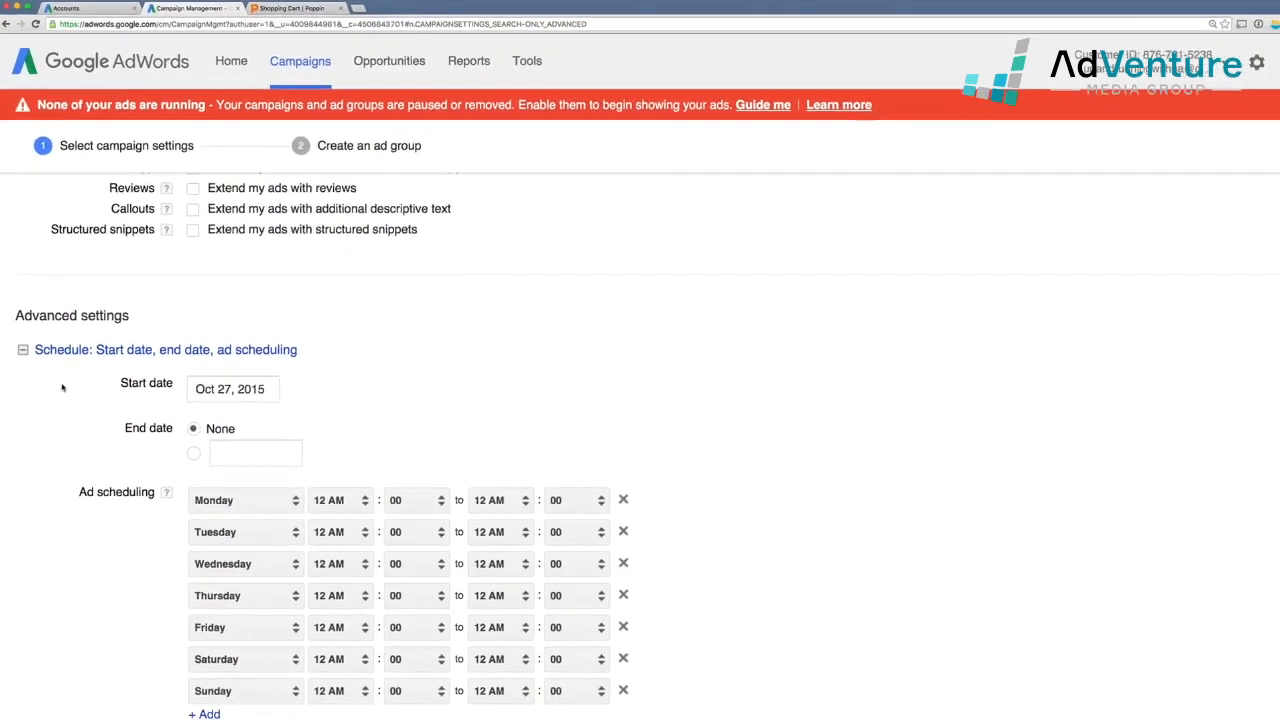
Step: Save the campaign settings, continue to ad group creation, and name the ad group 10% Coupon "Come Back"
scroll(62, 387, down, 5)
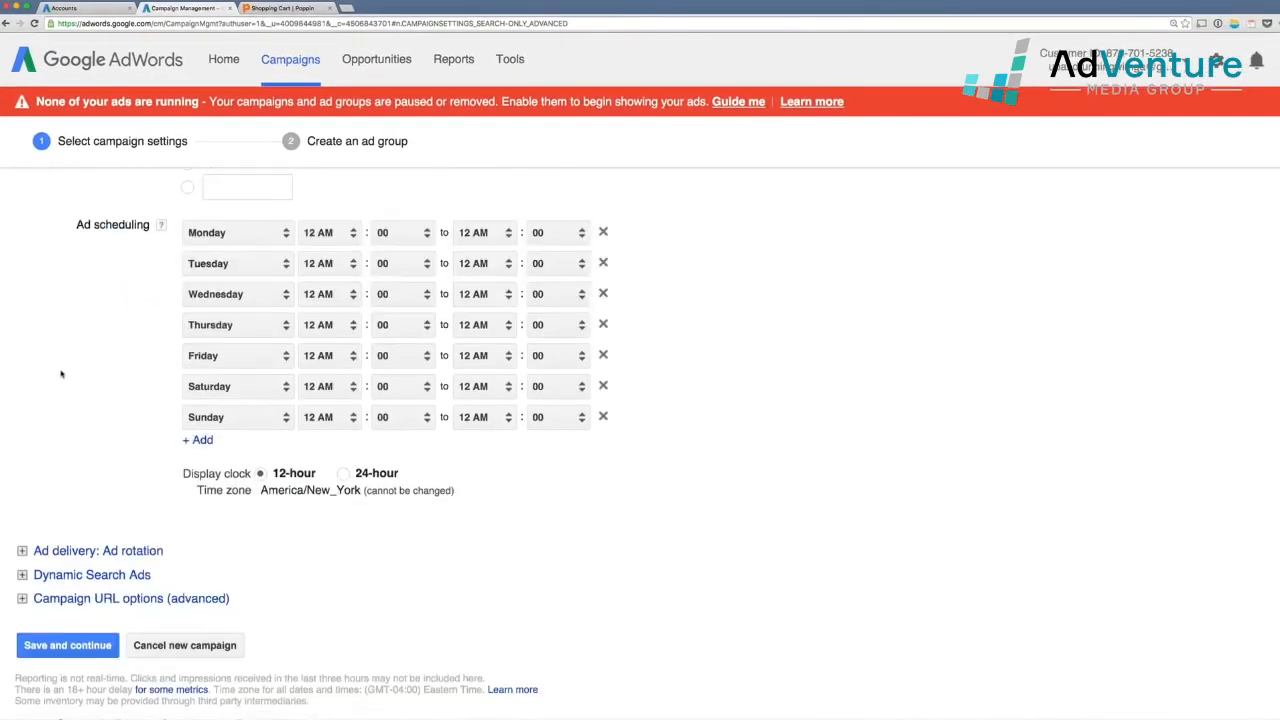
click(63, 610)
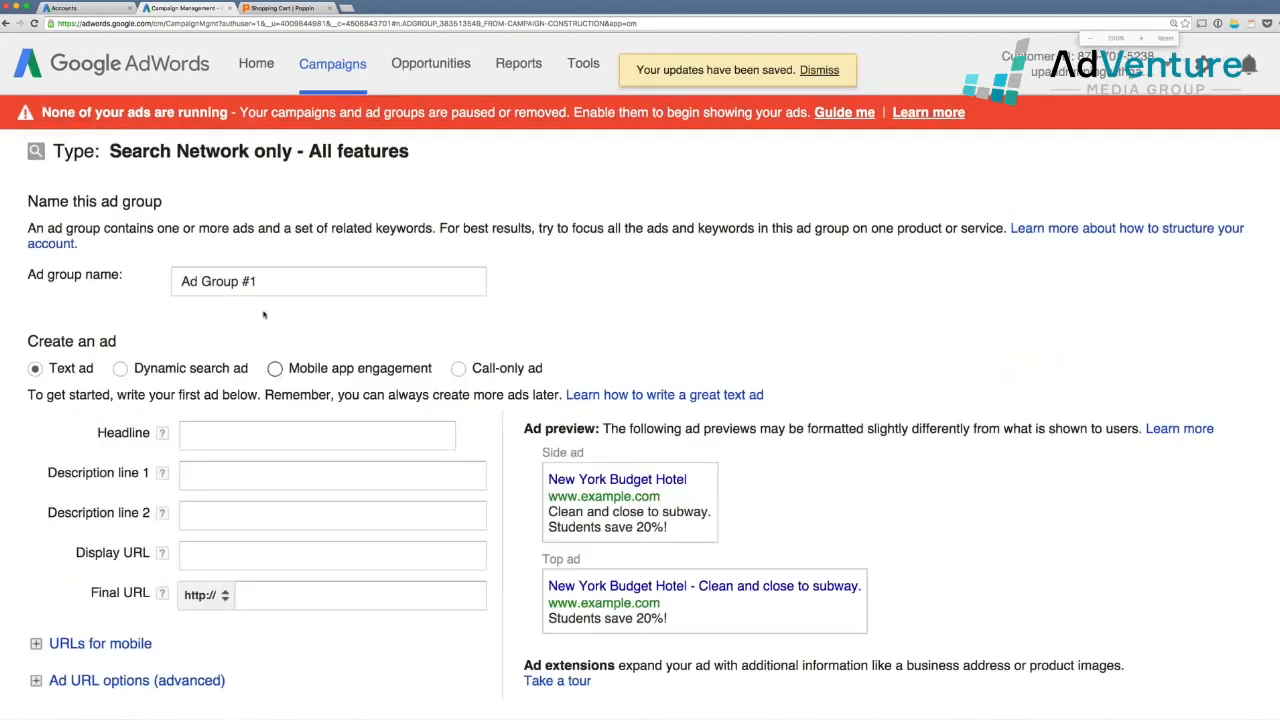
click(146, 280)
text(Re)
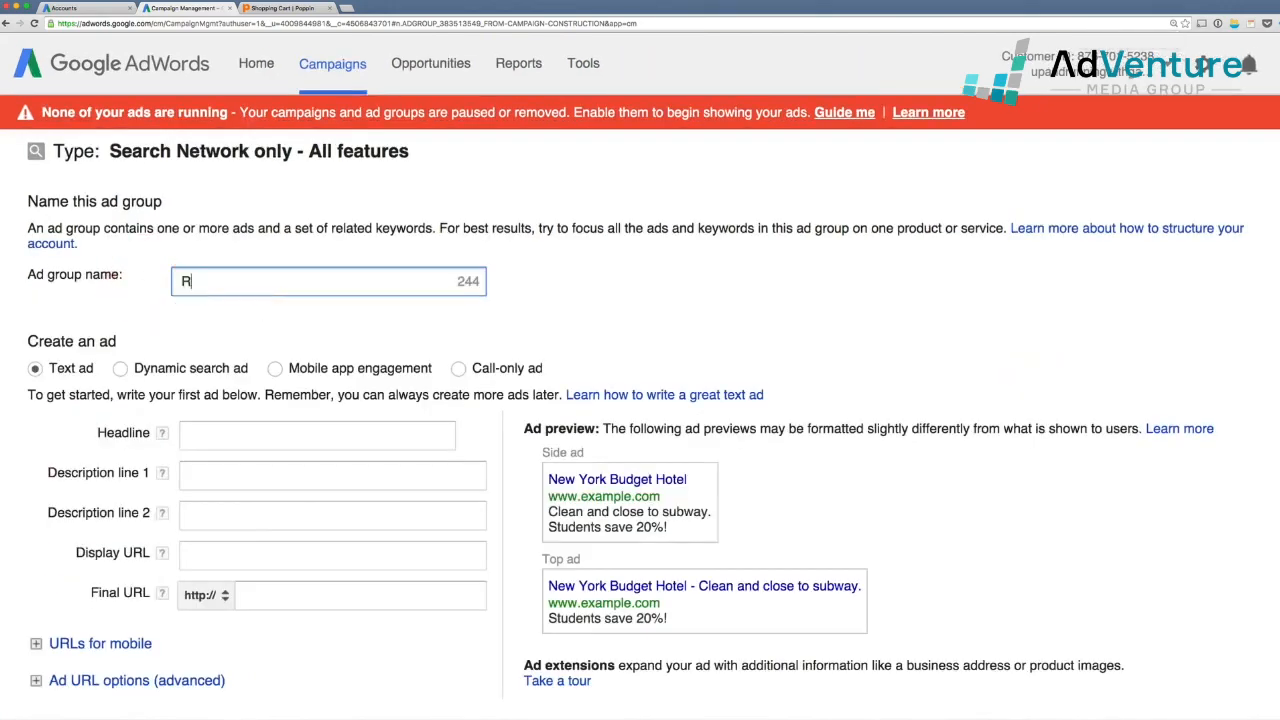
text(nt)
key(BackSpace)
key(BackSpace)
key(BackSpace)
key(BackSpace)
text(10% Coupon)
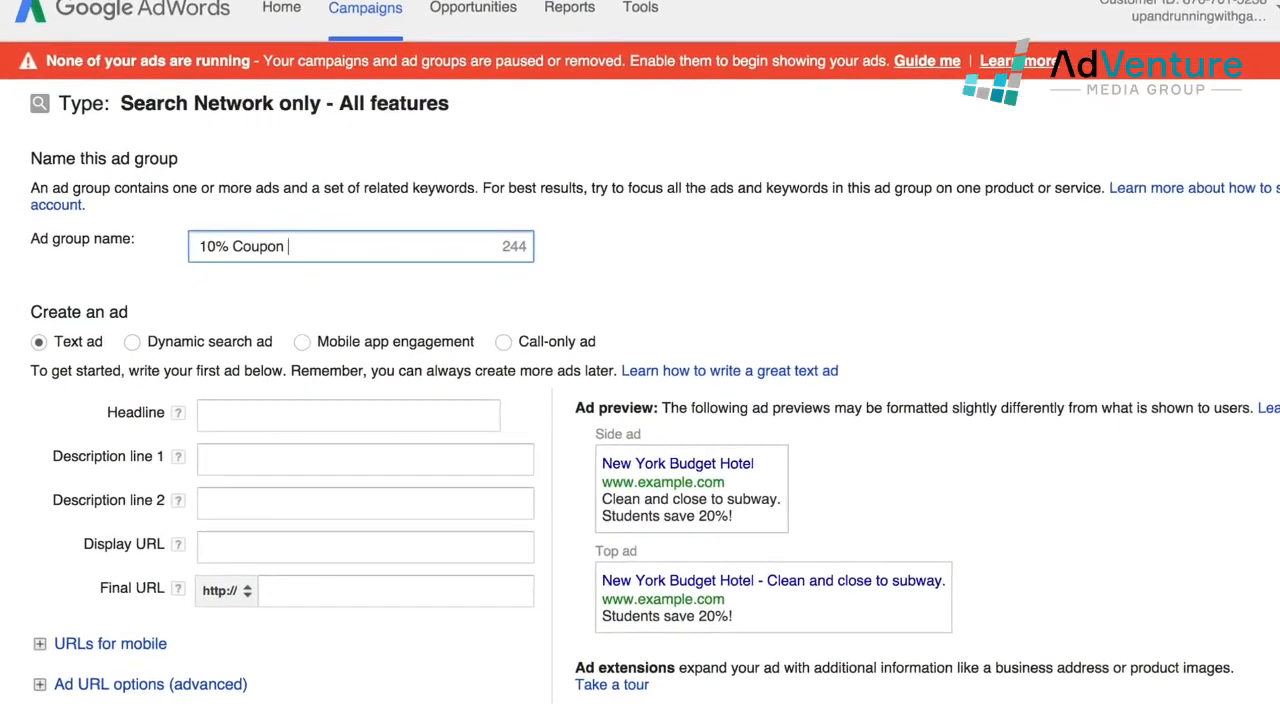
text( "Come Back)
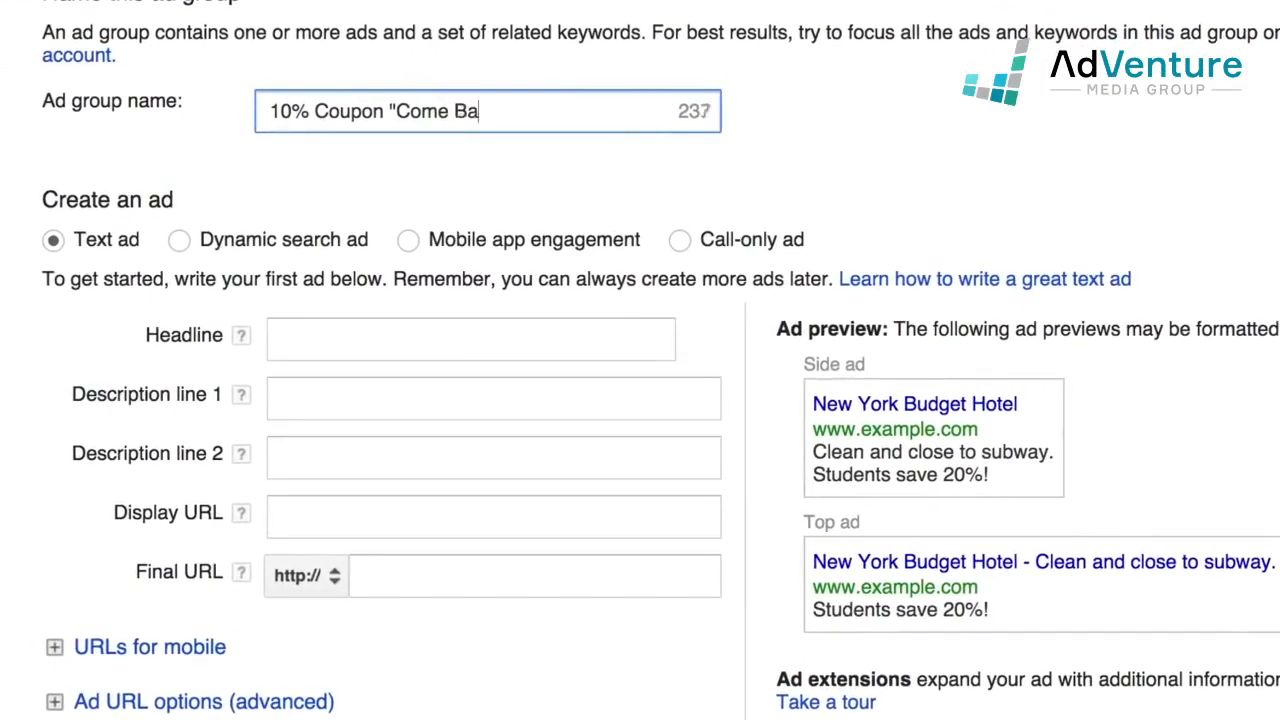
text(")
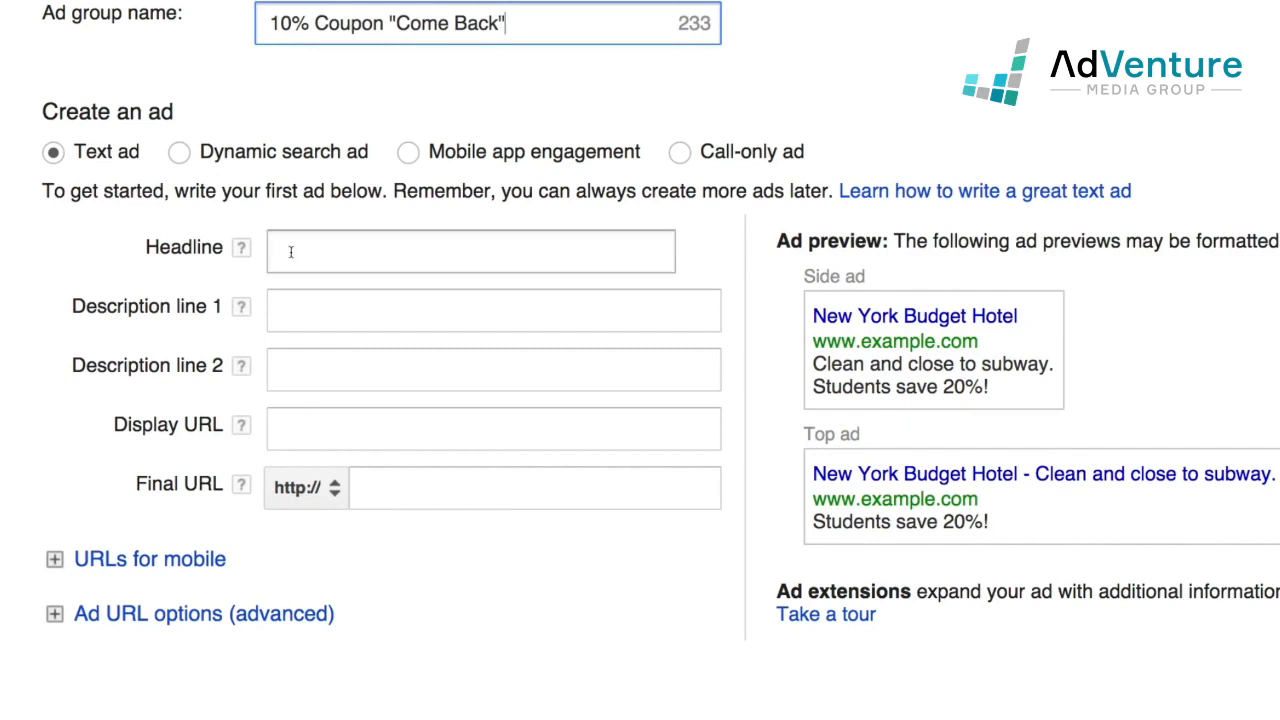
Step: Write the text ad's headline as 10% Off Your Poppin Cart
click(294, 251)
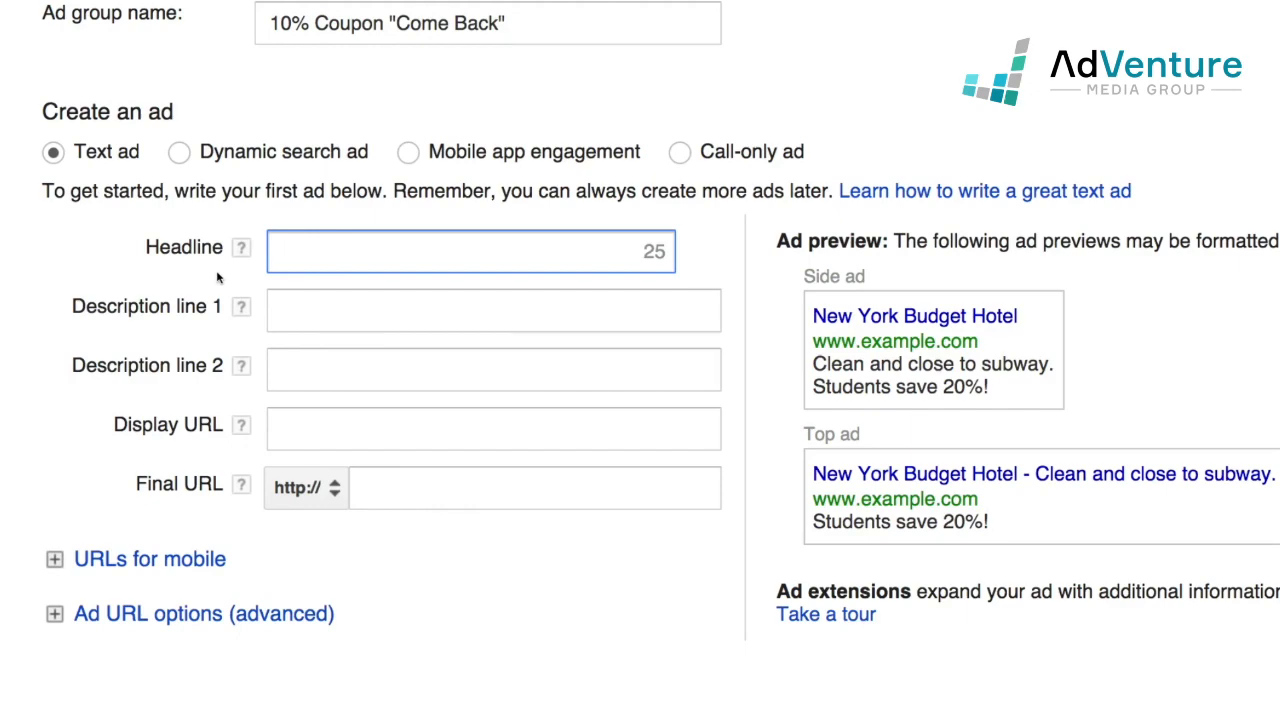
text(H)
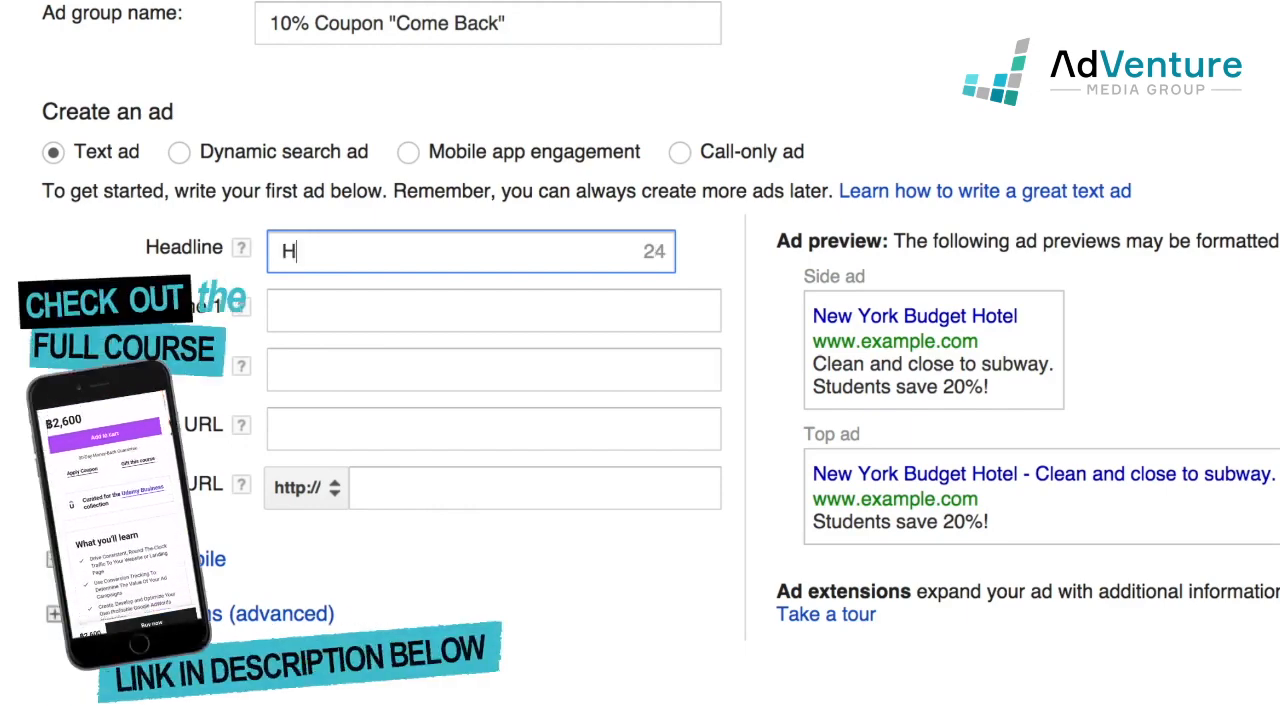
text(ere)
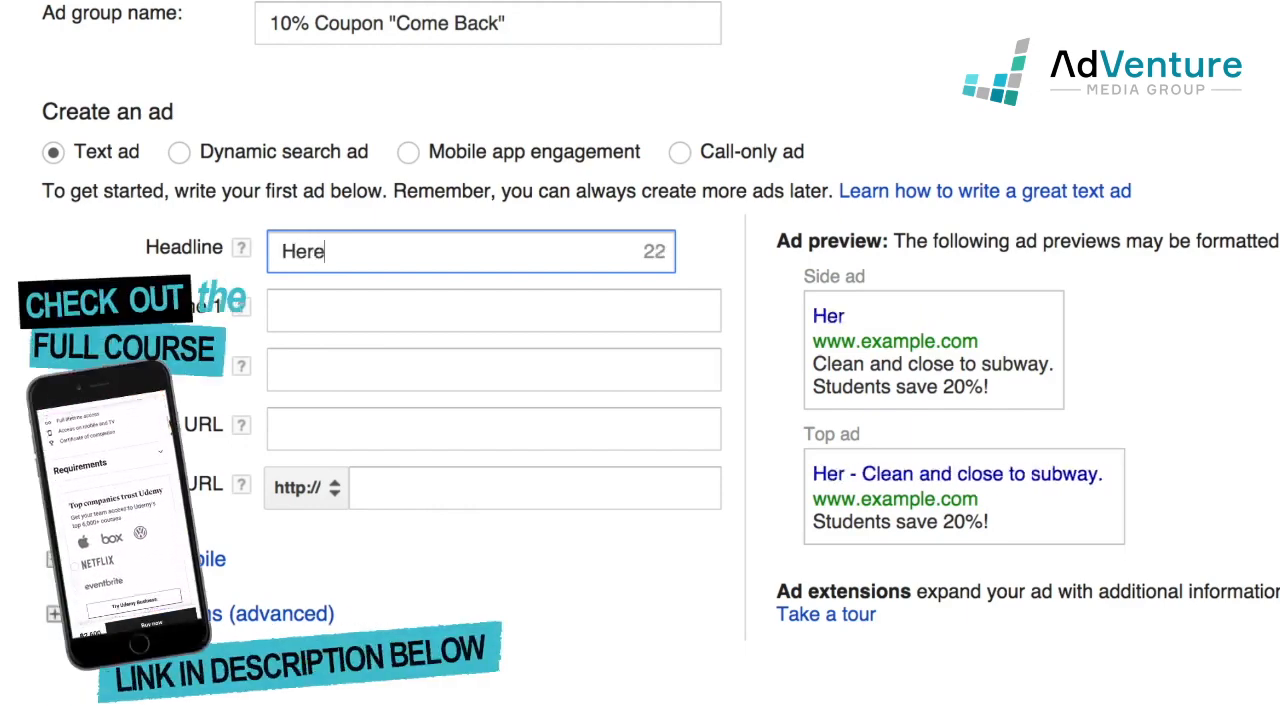
text('s 10% Off )
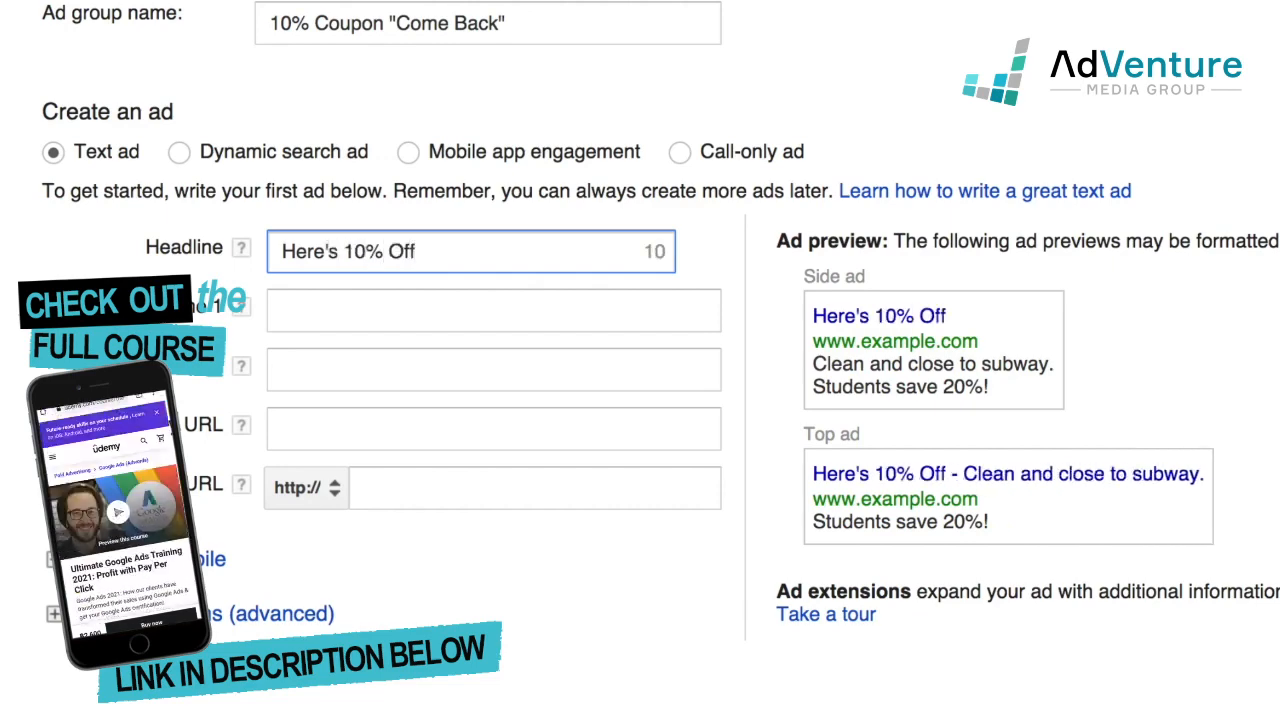
text(Your Poppin)
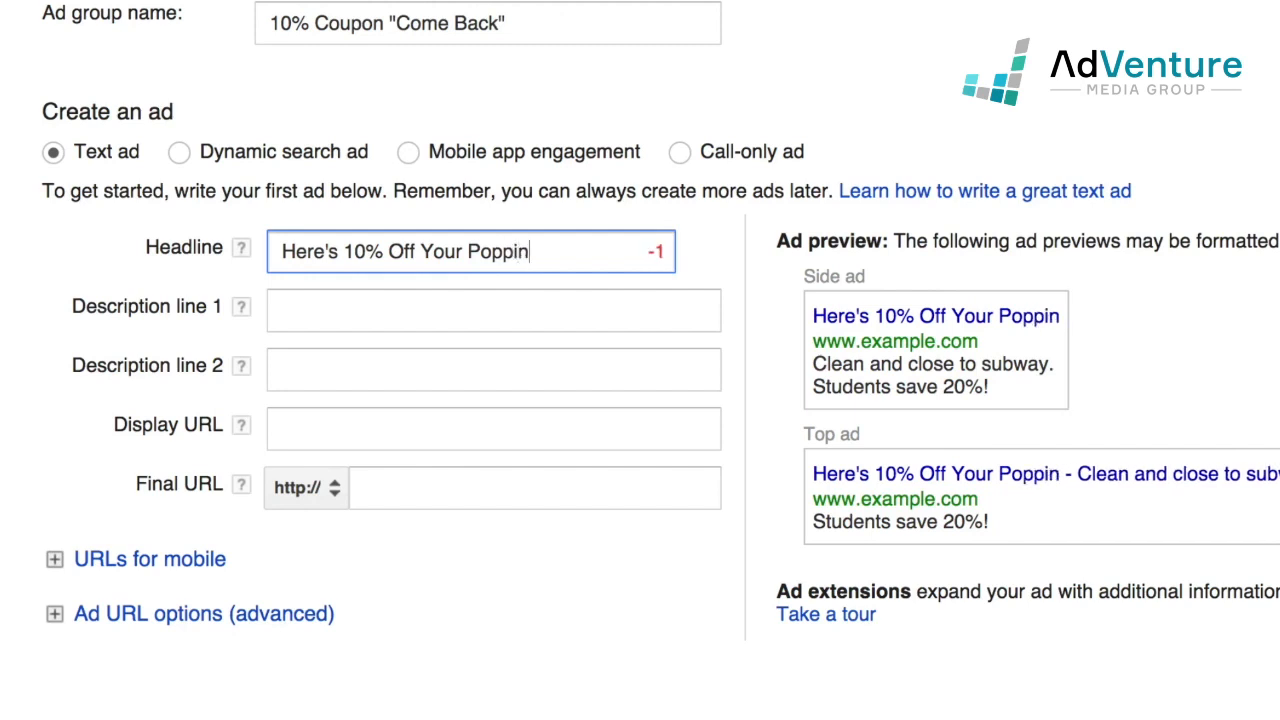
drag(344, 252, 248, 257)
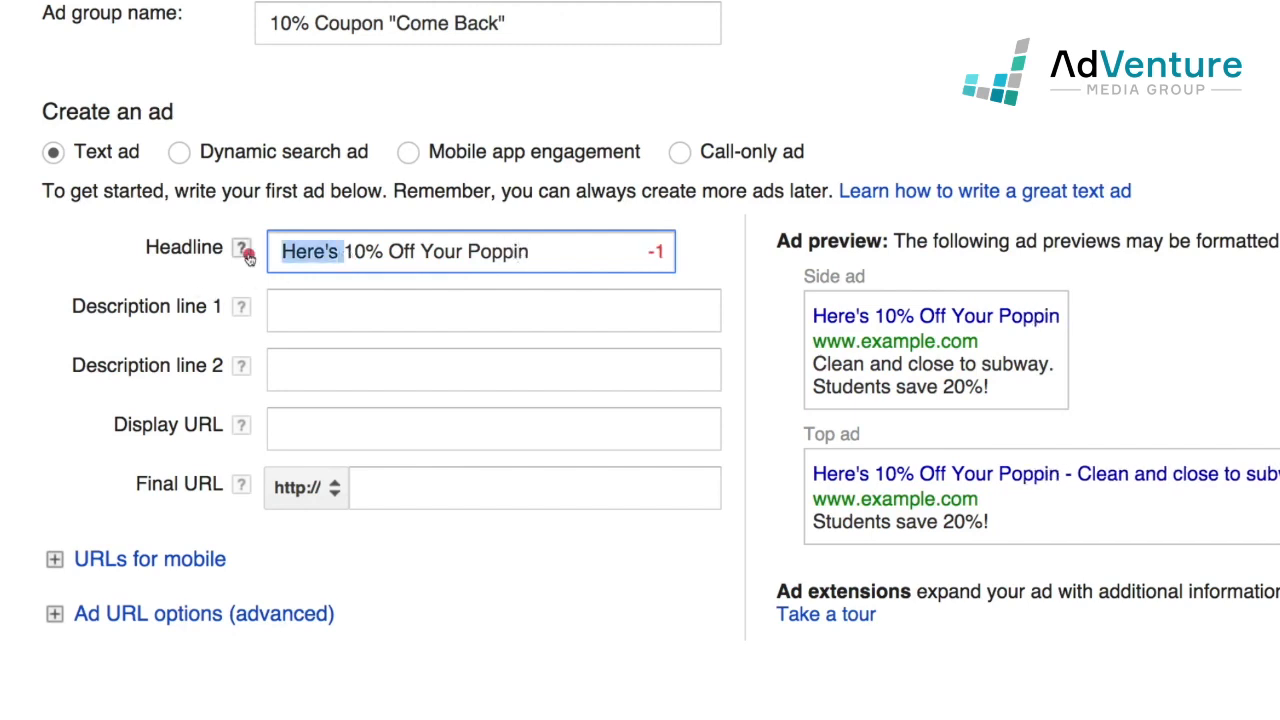
click(247, 253)
key(BackSpace)
click(497, 246)
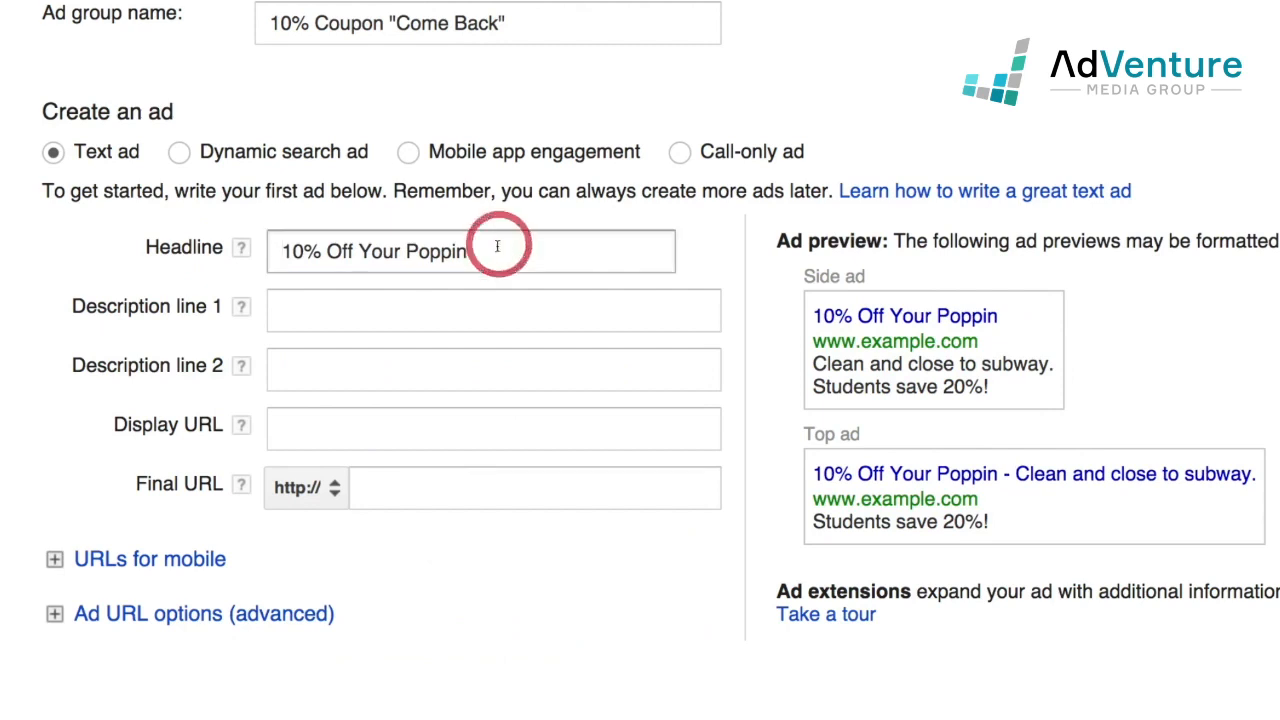
text(Cart)
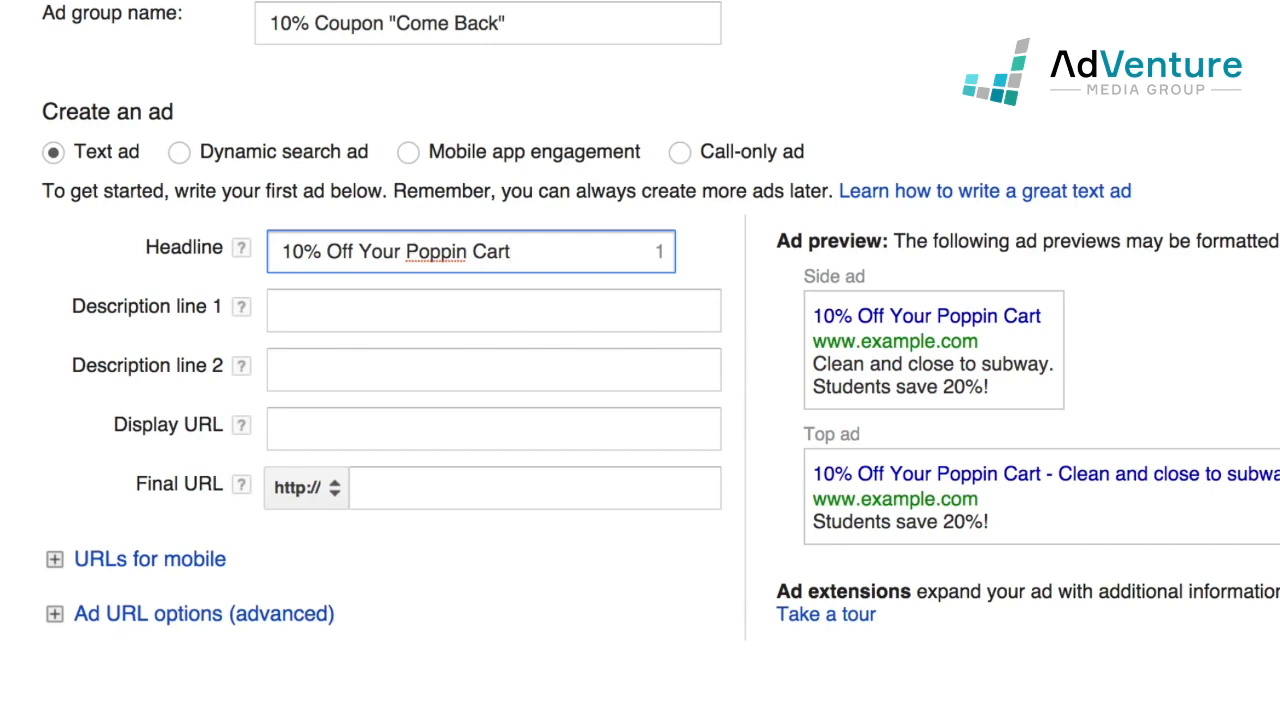
Step: Fill in description line 1 of the text ad with We Were So Sad To See You Go!
key(Tab)
key(Tab)
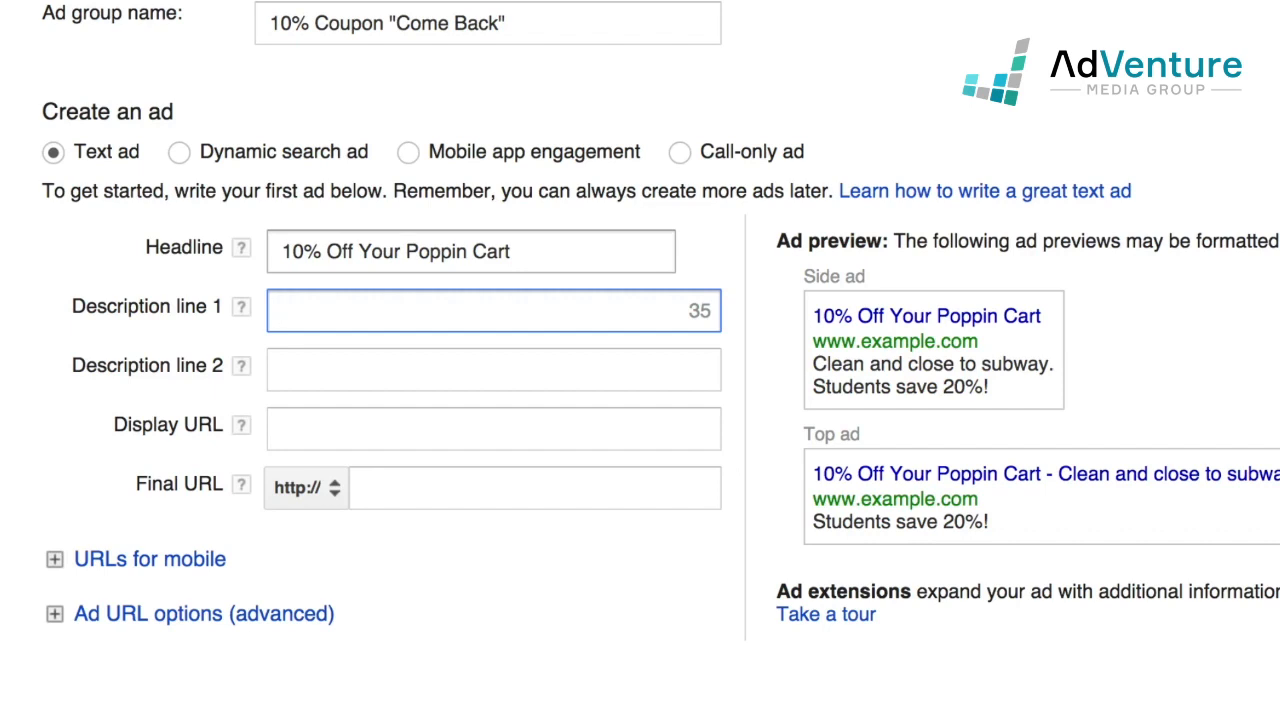
text(We W)
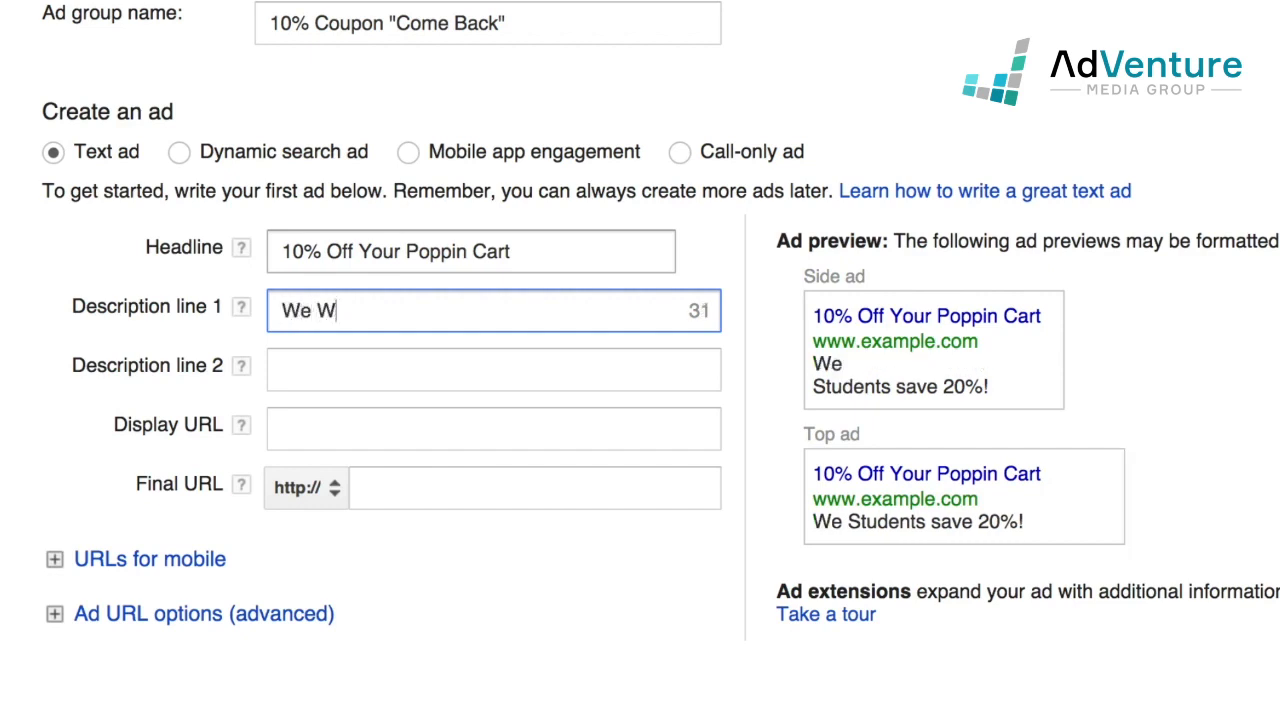
text(ere So Sa)
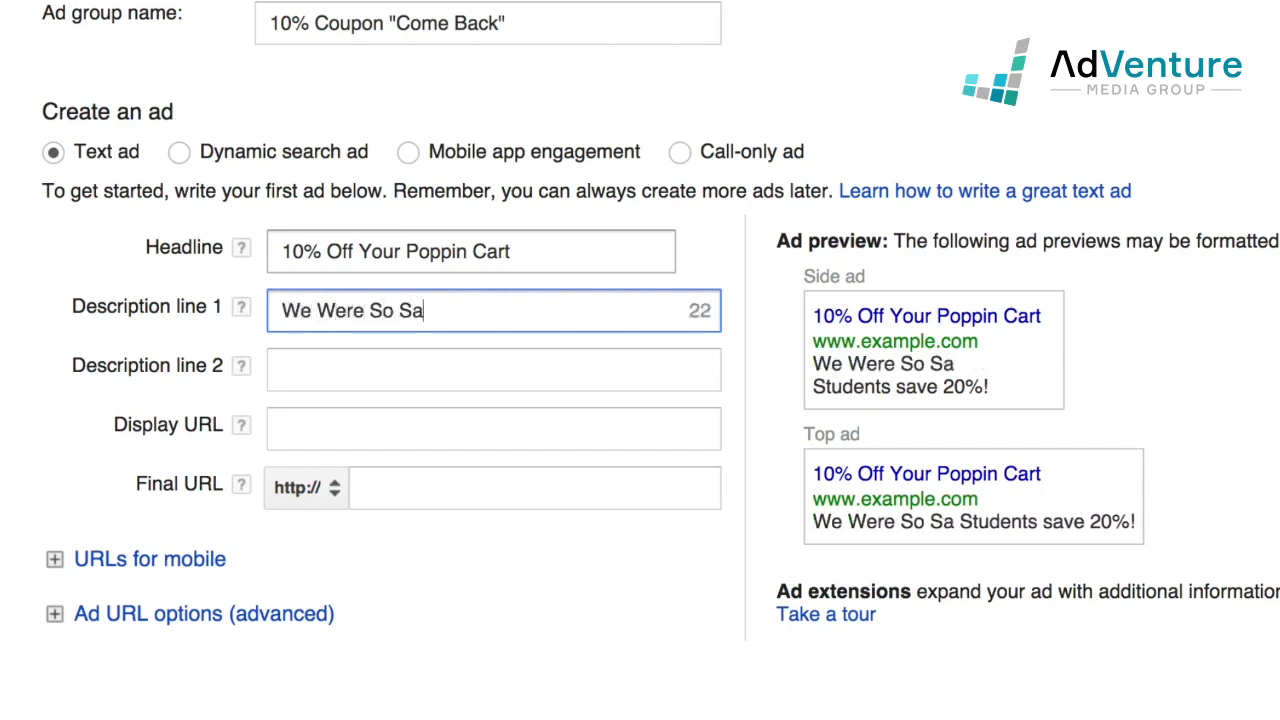
text(d To See You)
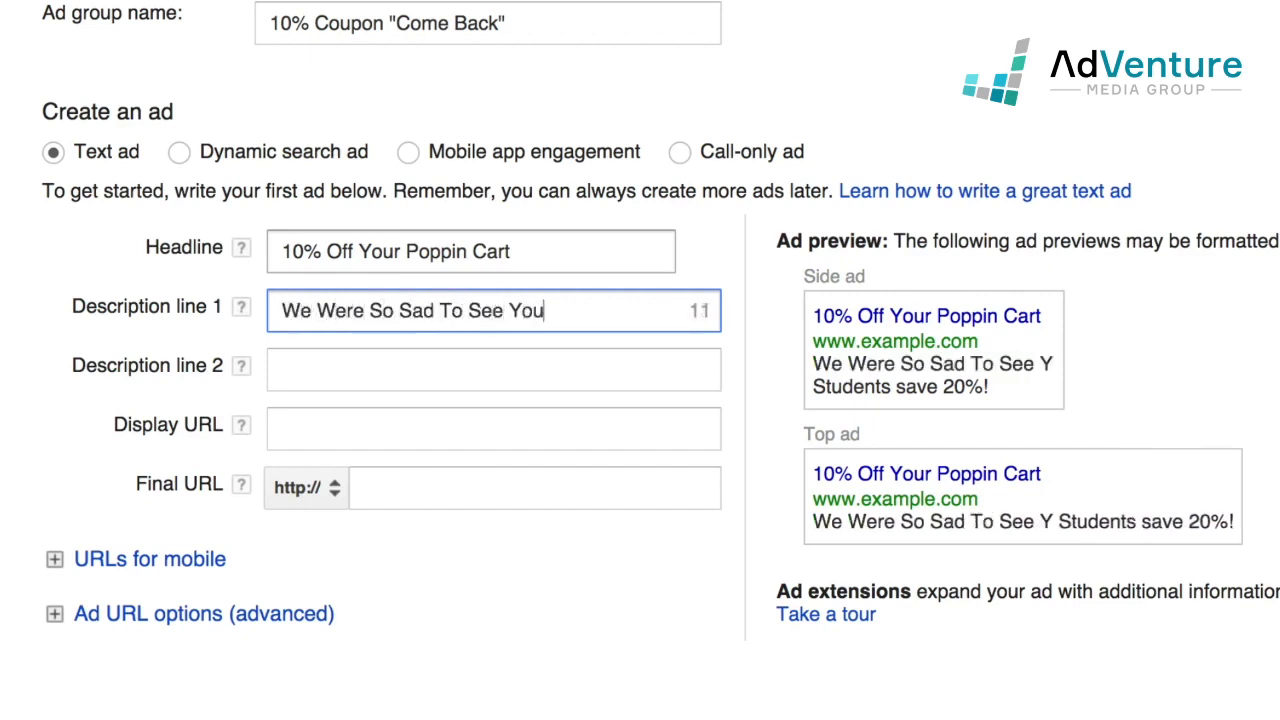
text( FG)
key(BackSpace)
key(BackSpace)
text(Go)
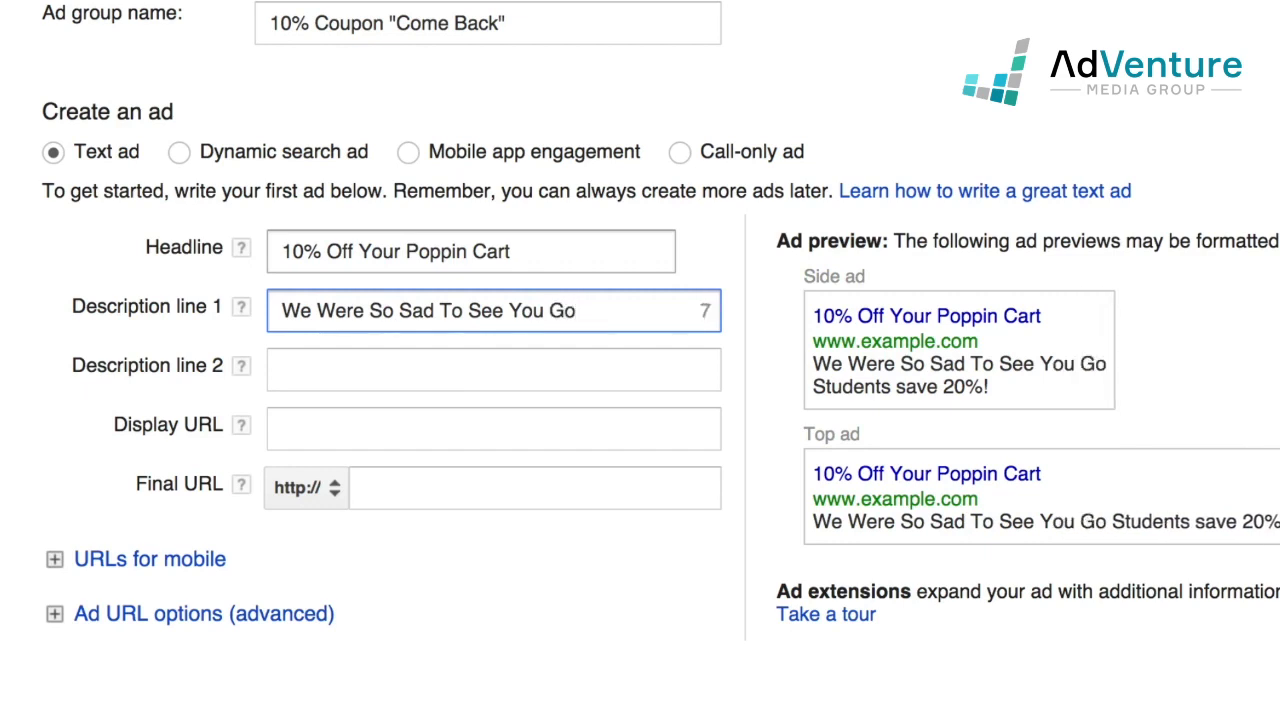
text(!)
Step: Fill in description line 2 of the text ad with Complete Your Order Today And Save!
key(Tab)
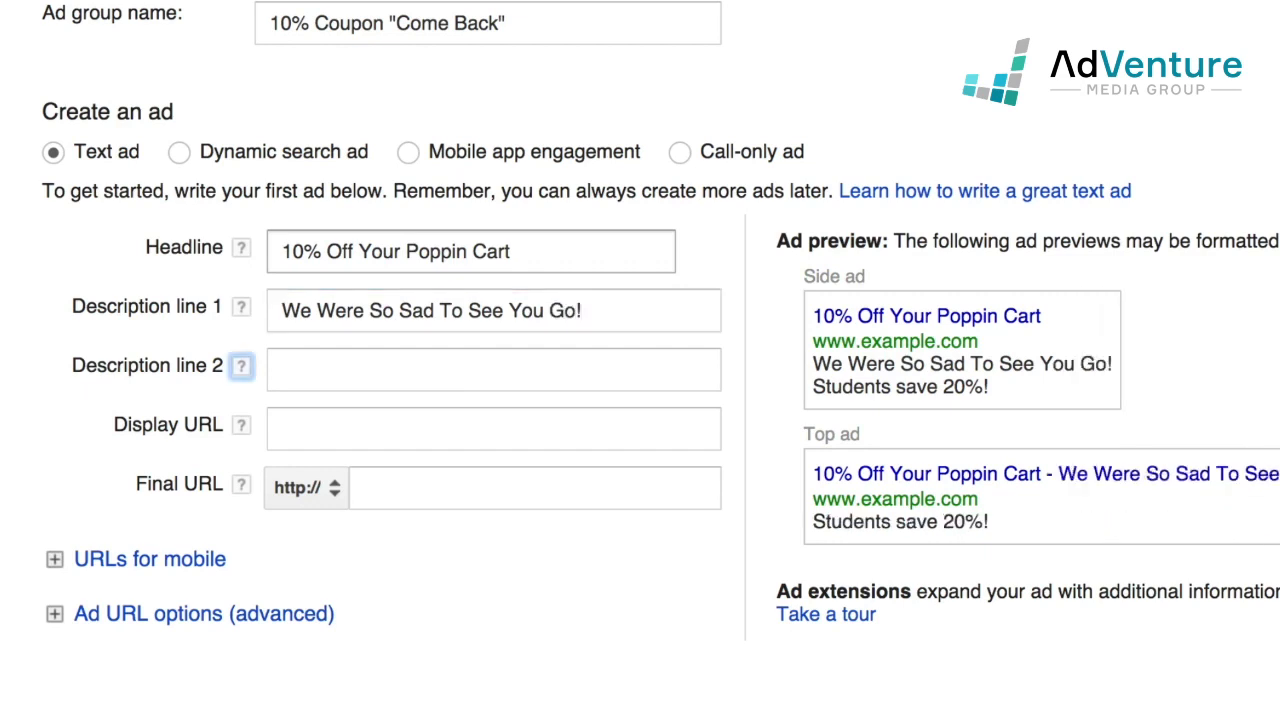
key(Tab)
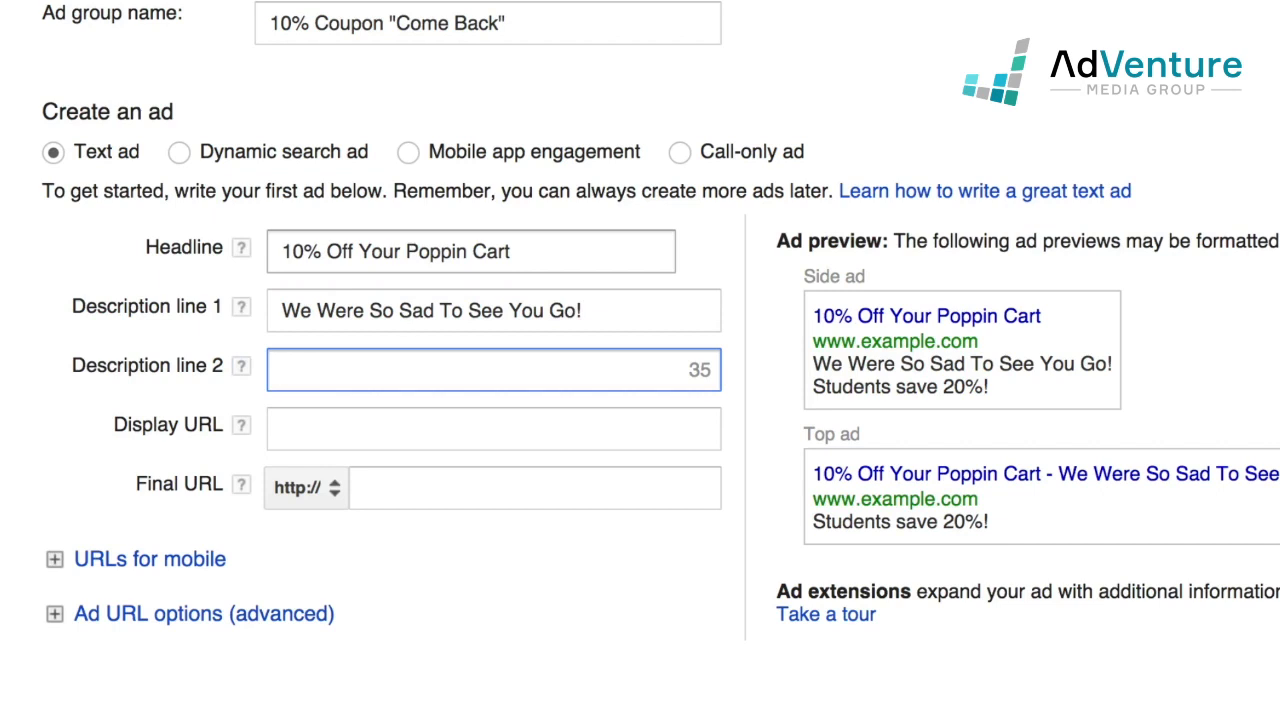
text(Finish Your )
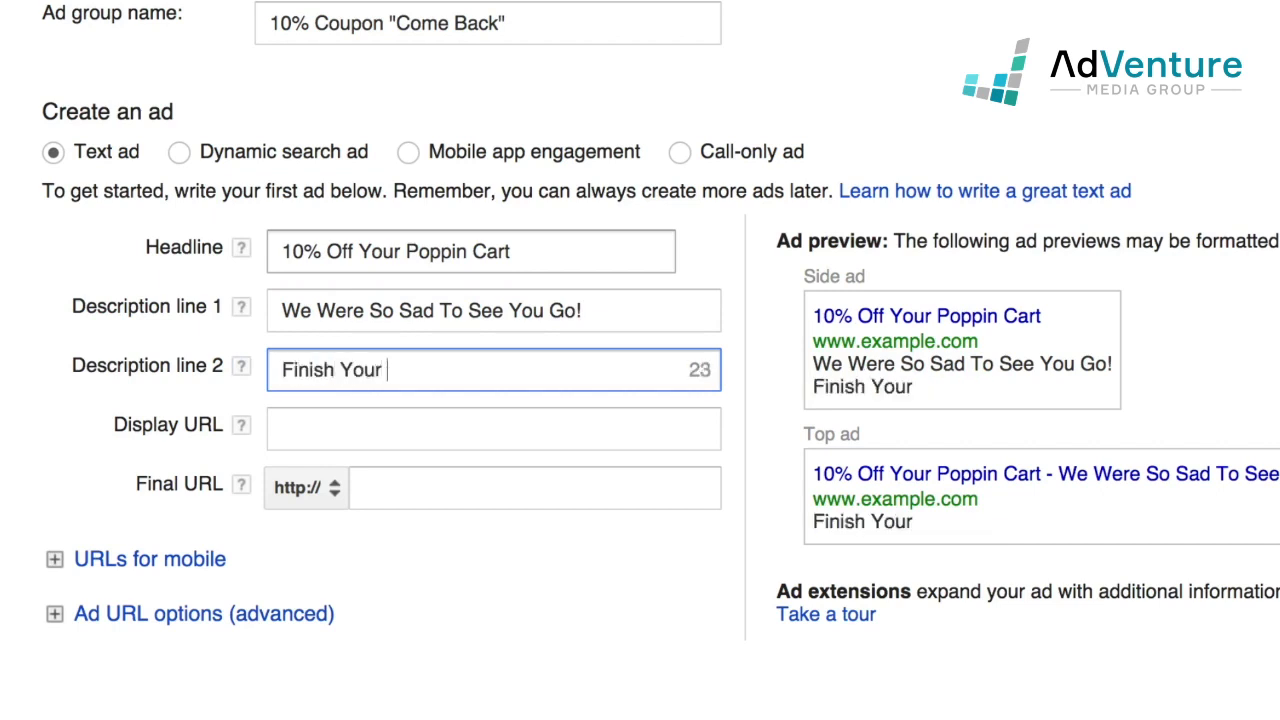
text(order)
key(BackSpace)
key(BackSpace)
key(BackSpace)
key(BackSpace)
key(BackSpace)
key(ctrl+a)
text(Com)
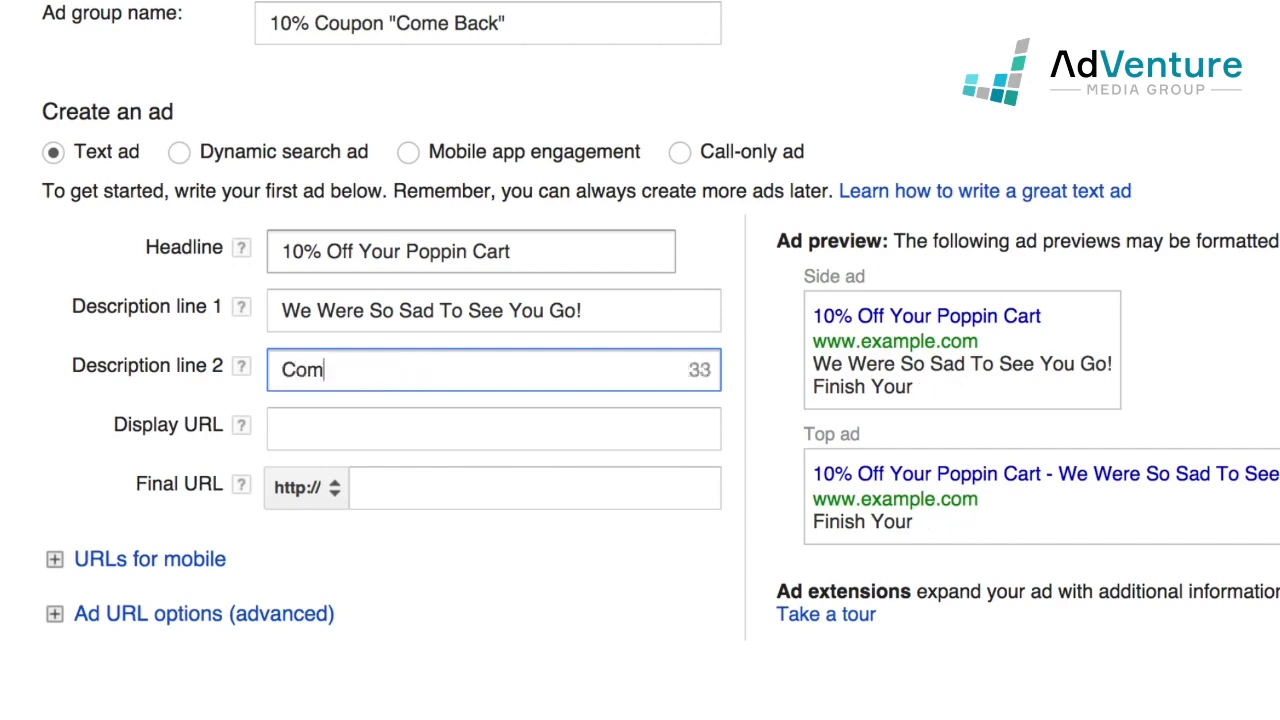
text(plete Your Or)
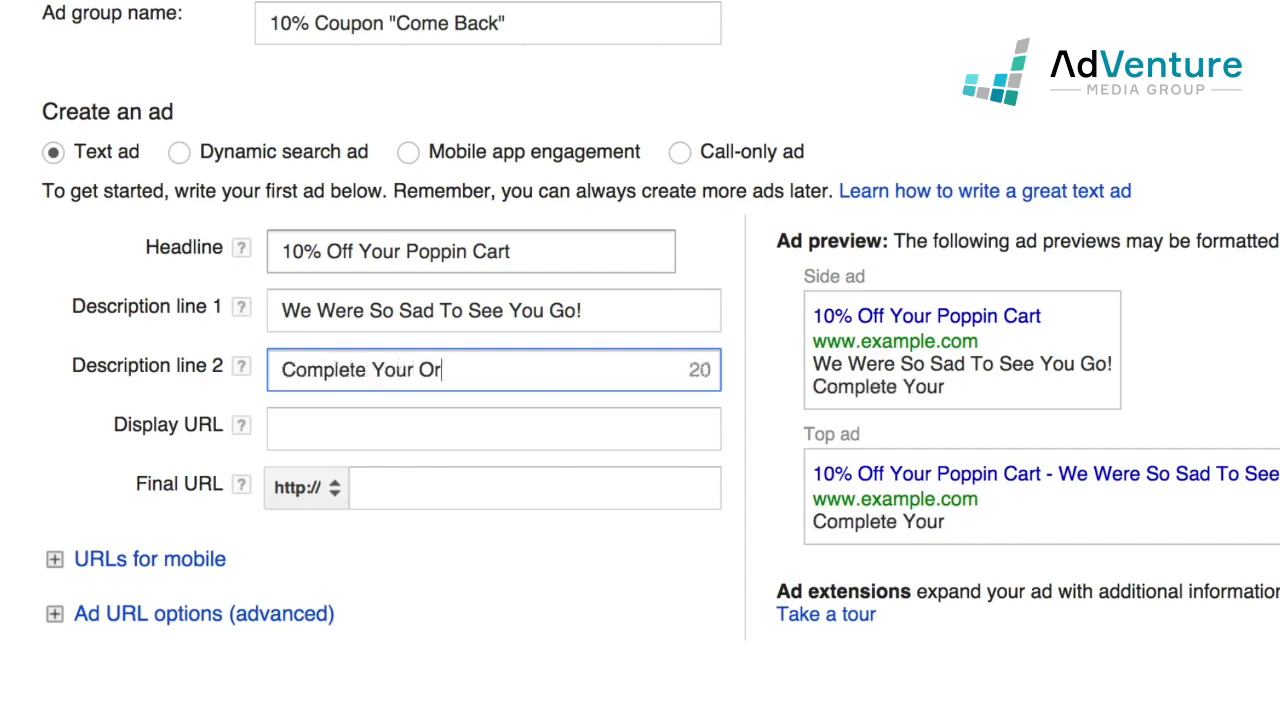
text(der Today And Save!)
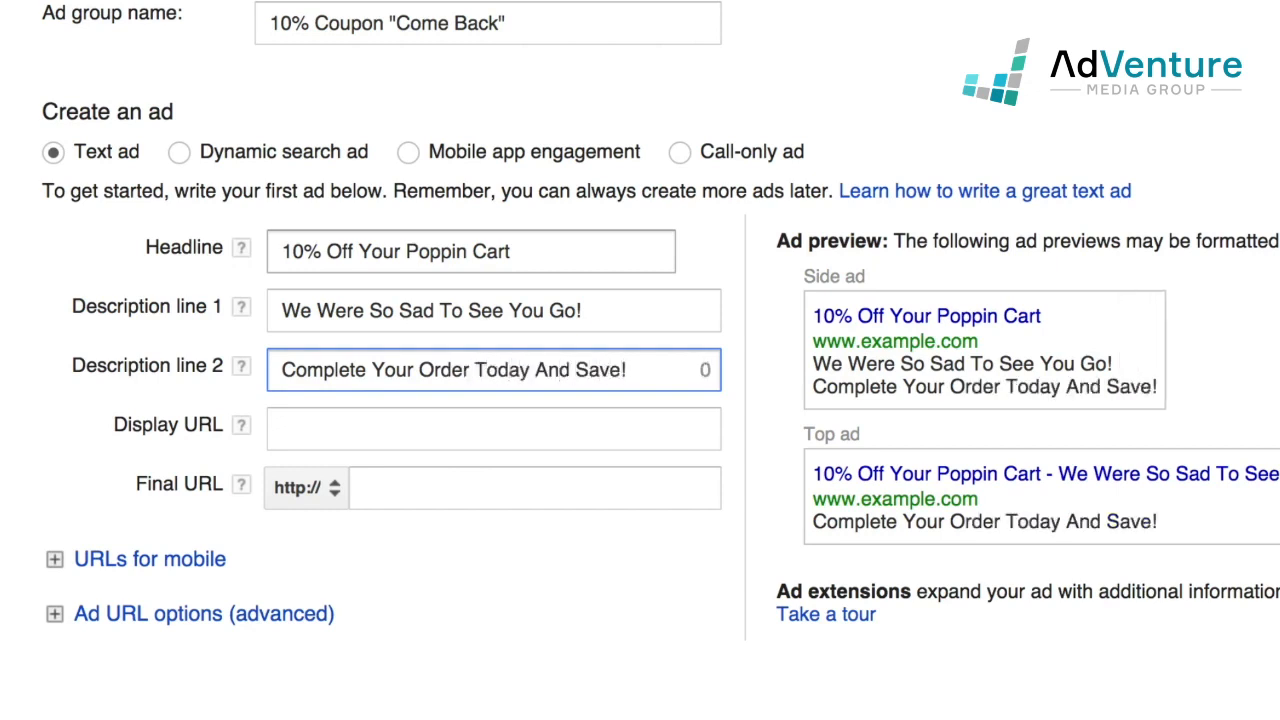
Step: Replace the exclamation mark at the end of description line 1 with a period
key(shift+Tab)
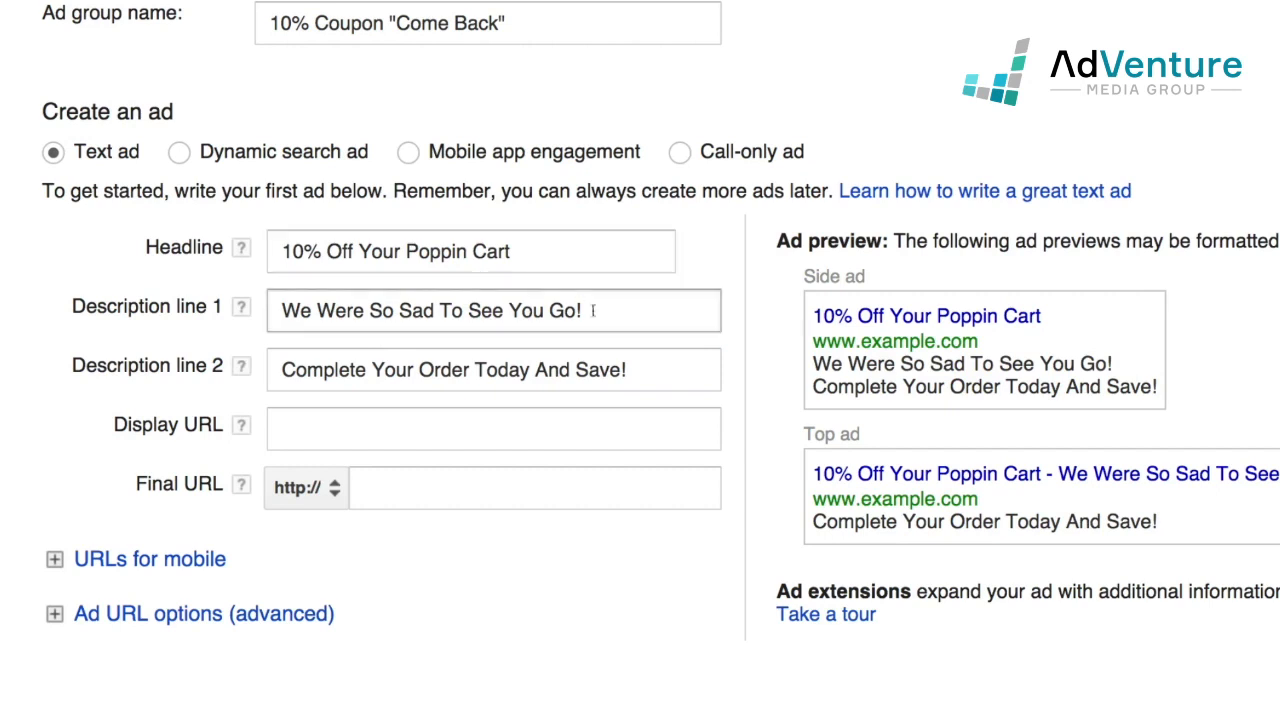
click(594, 310)
key(BackSpace)
text(.)
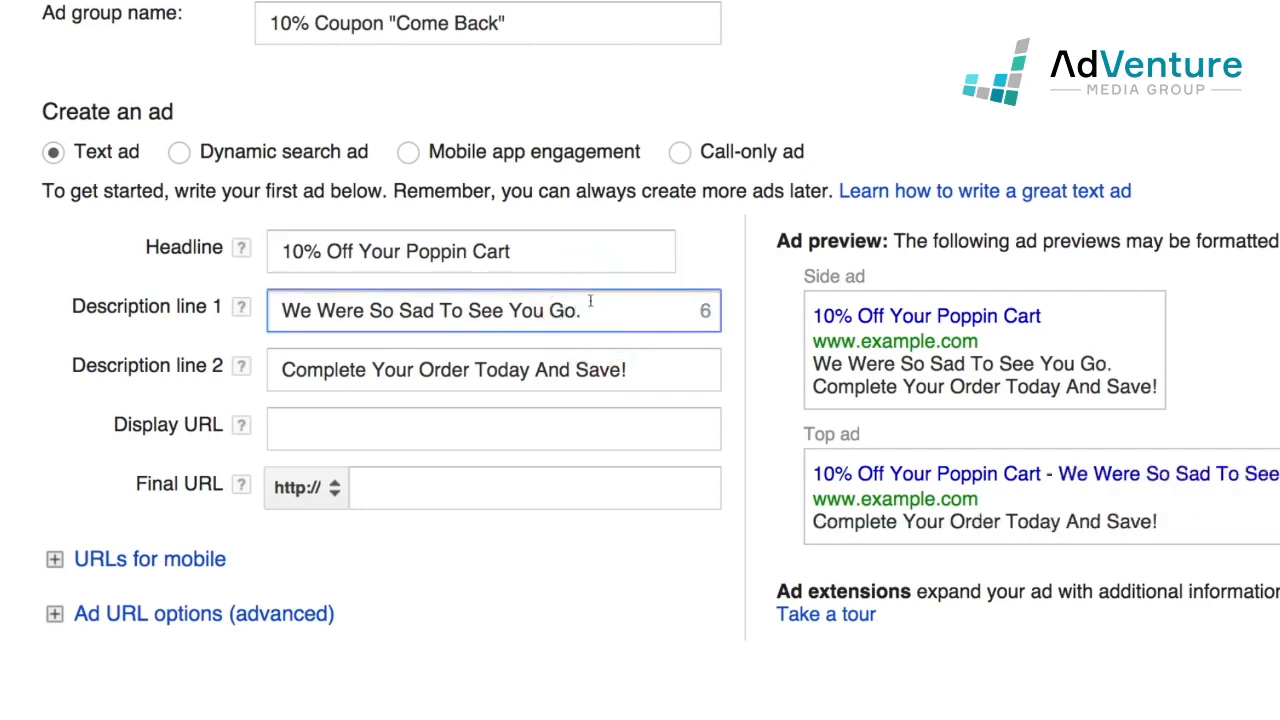
click(536, 257)
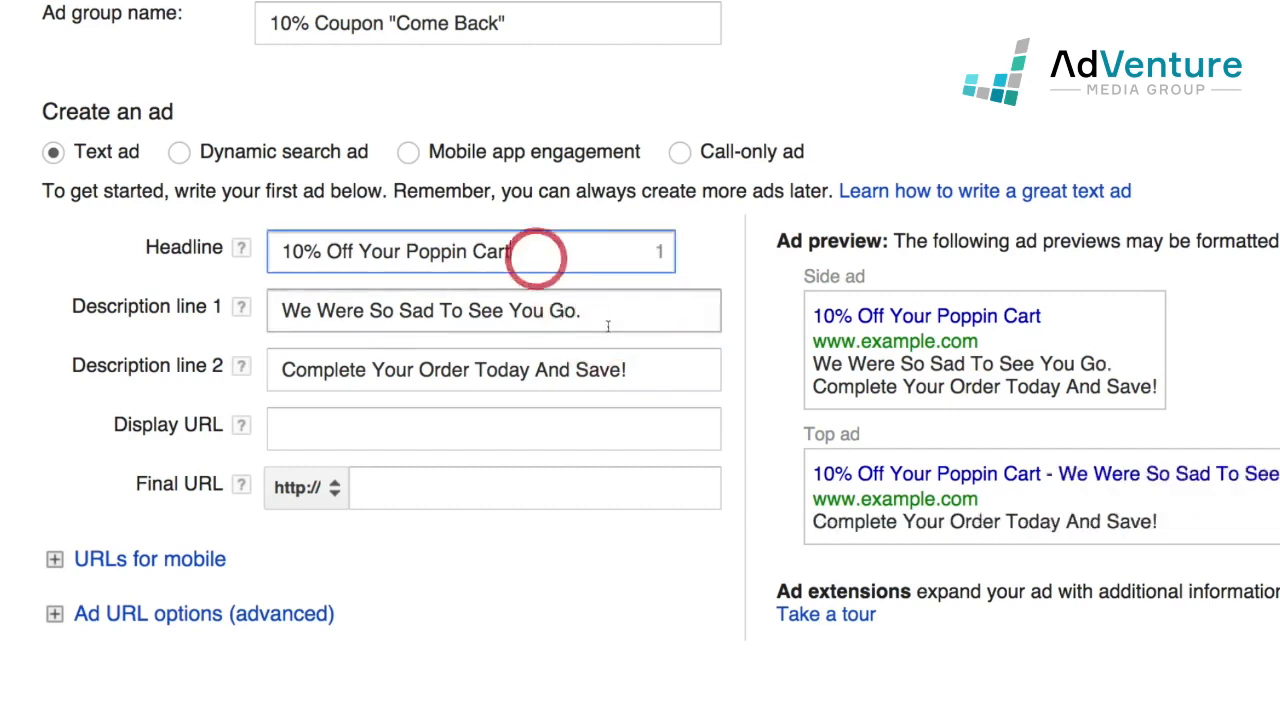
click(617, 317)
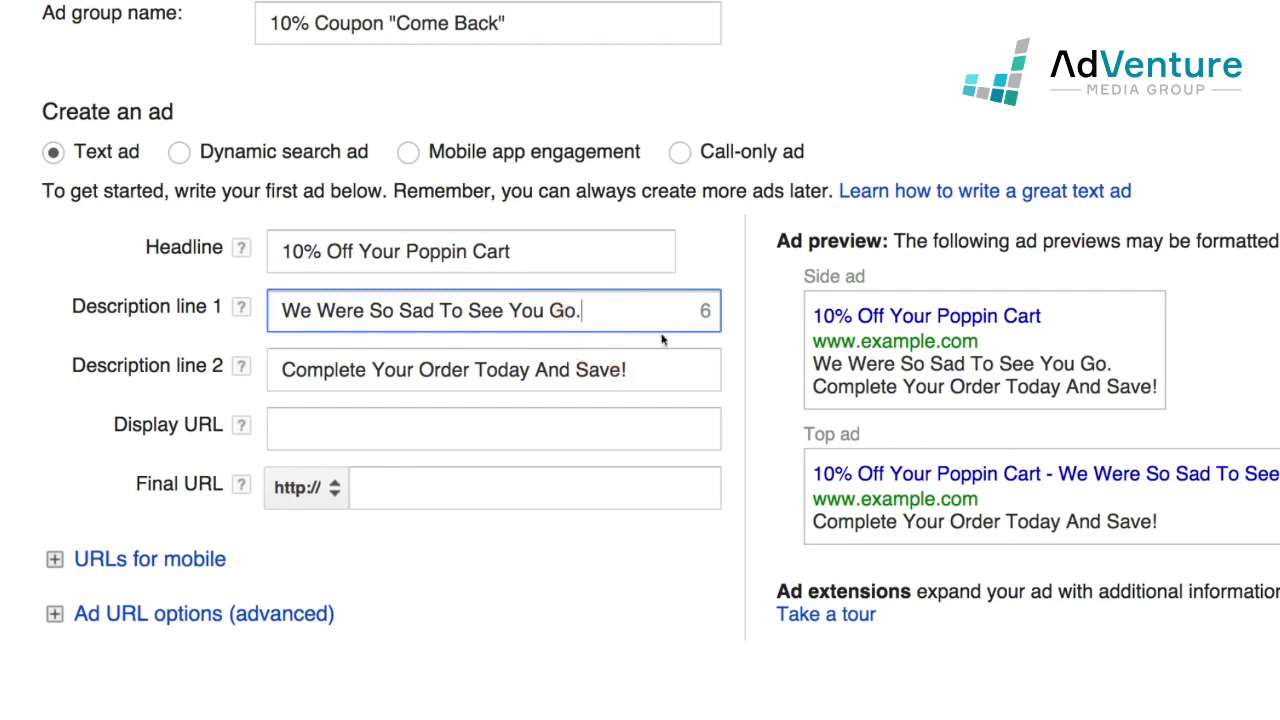
drag(678, 366, 94, 308)
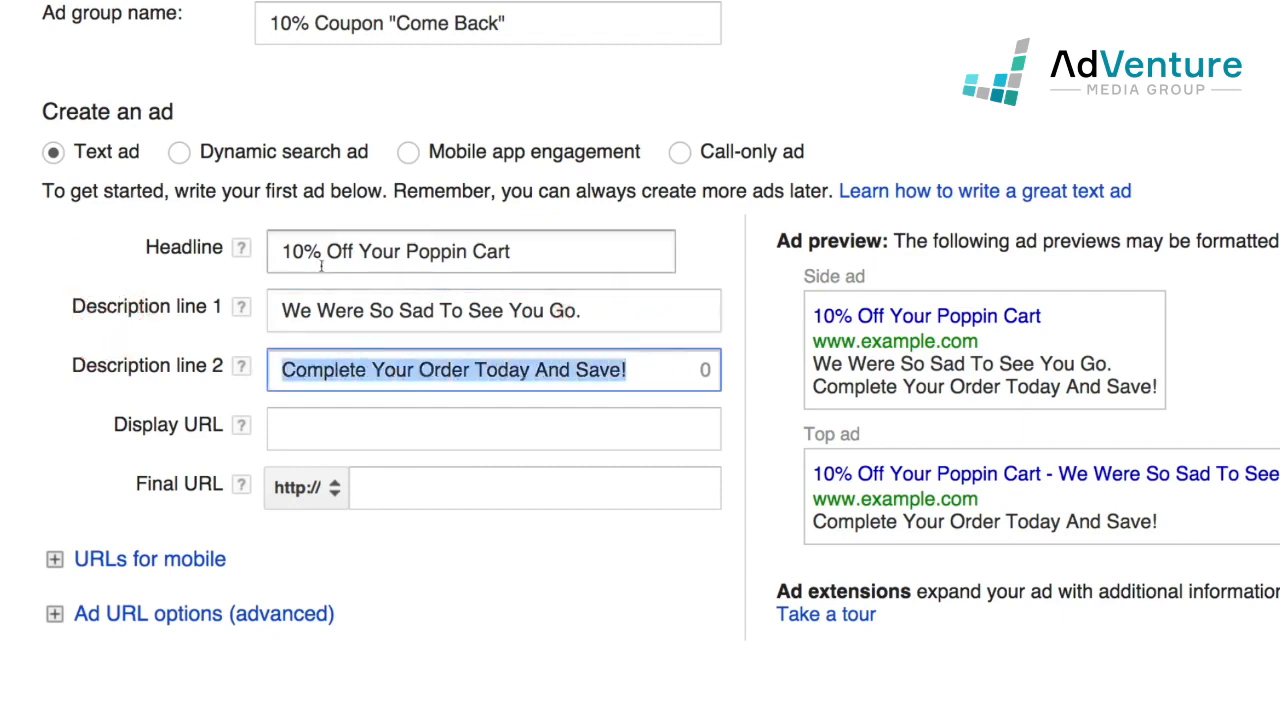
click(517, 251)
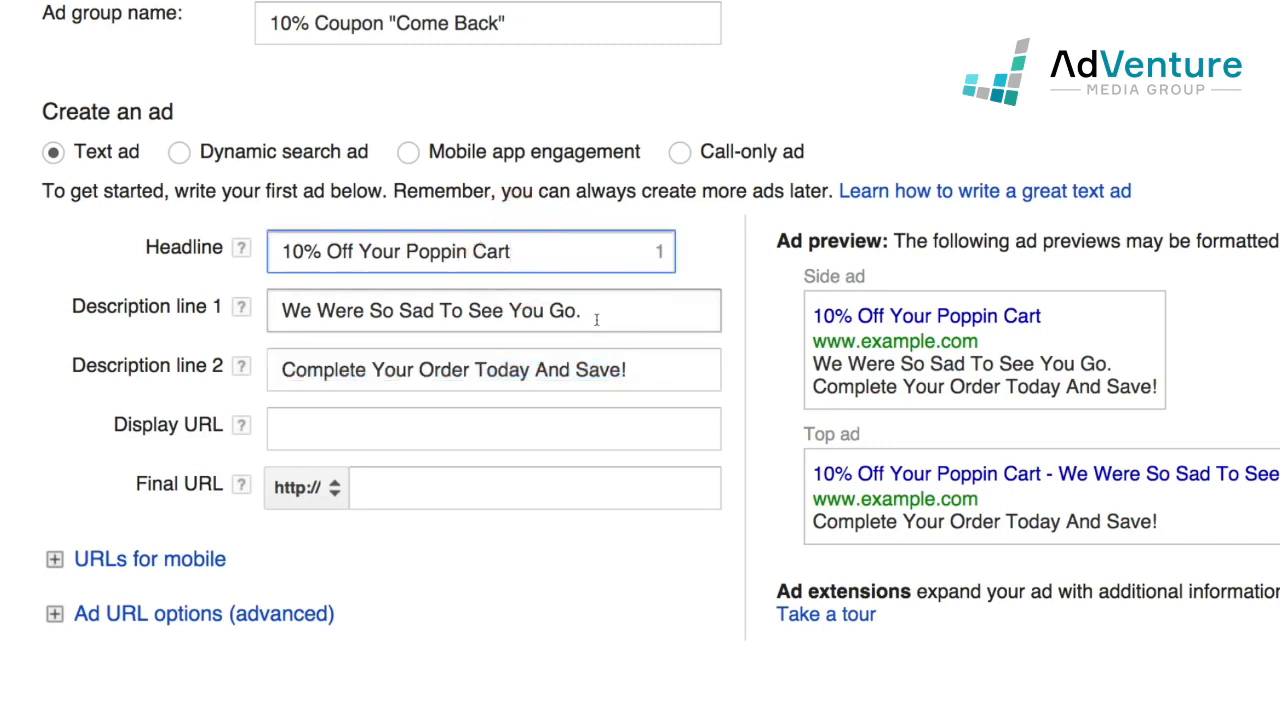
Step: Replace description line 1 of the text ad with Enter "Save10" At Checkout And Save
drag(600, 316, 195, 294)
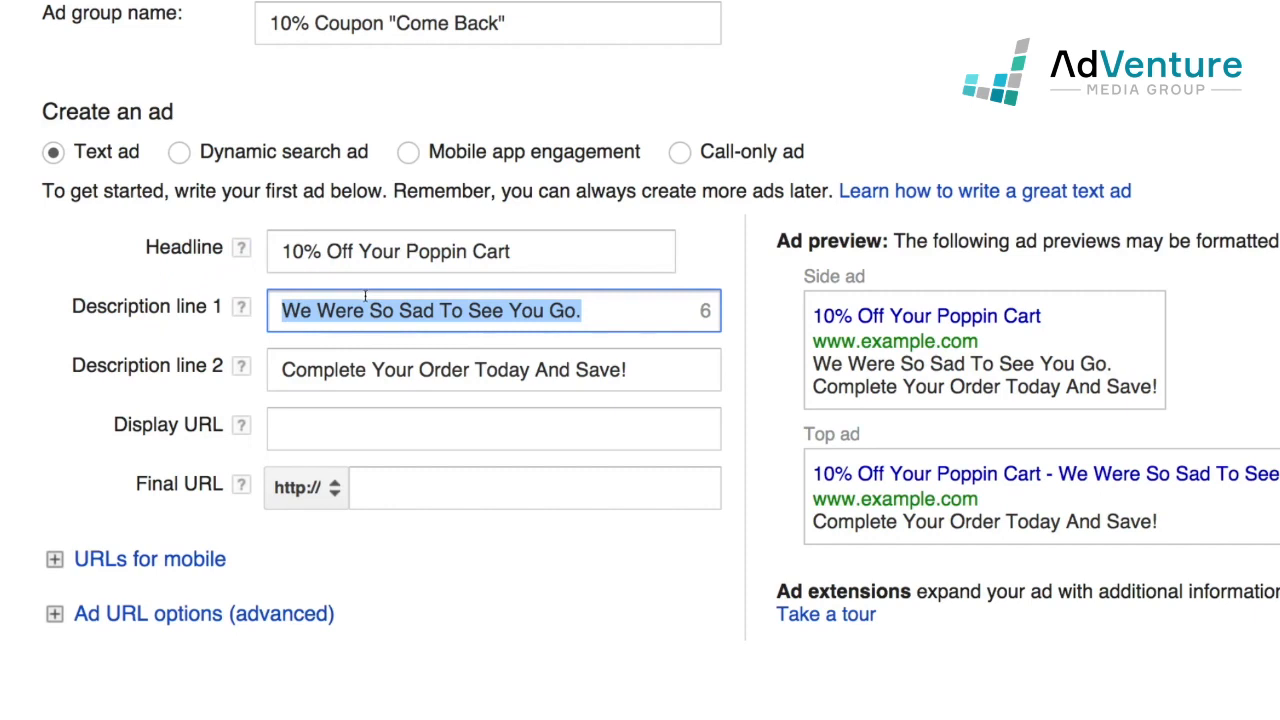
text(Ebt)
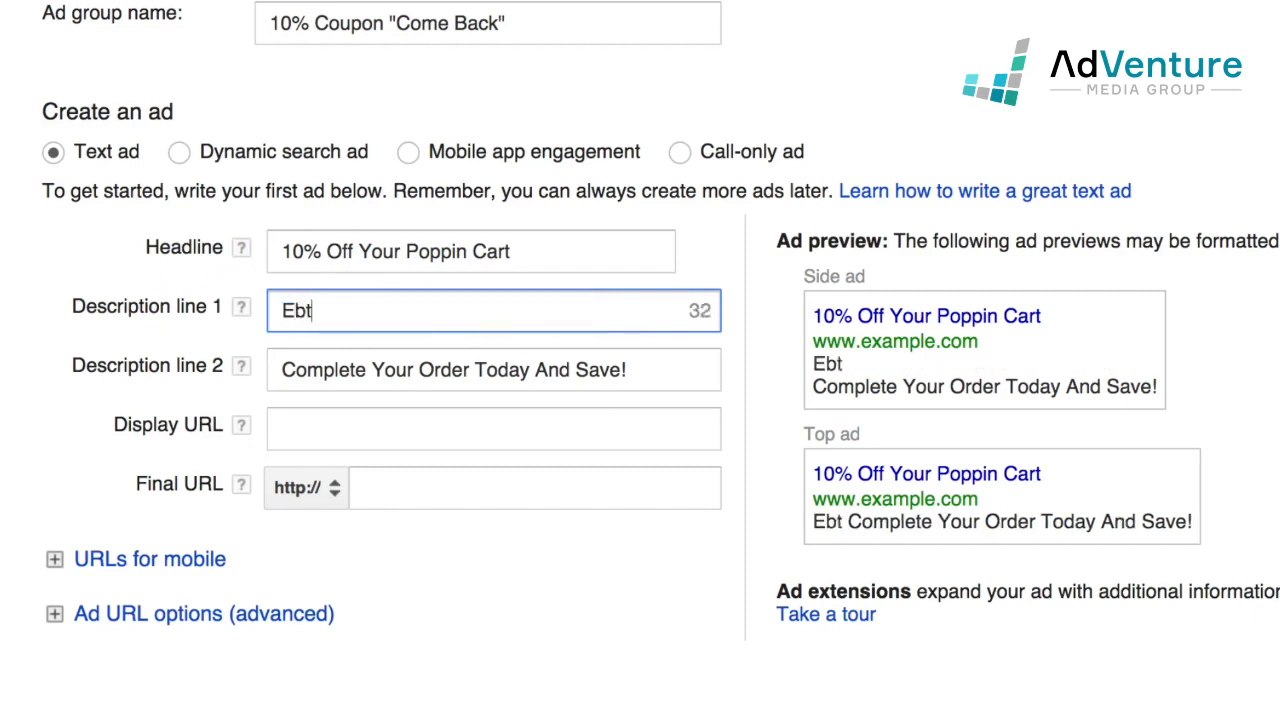
key(BackSpace)
key(BackSpace)
text(nter )
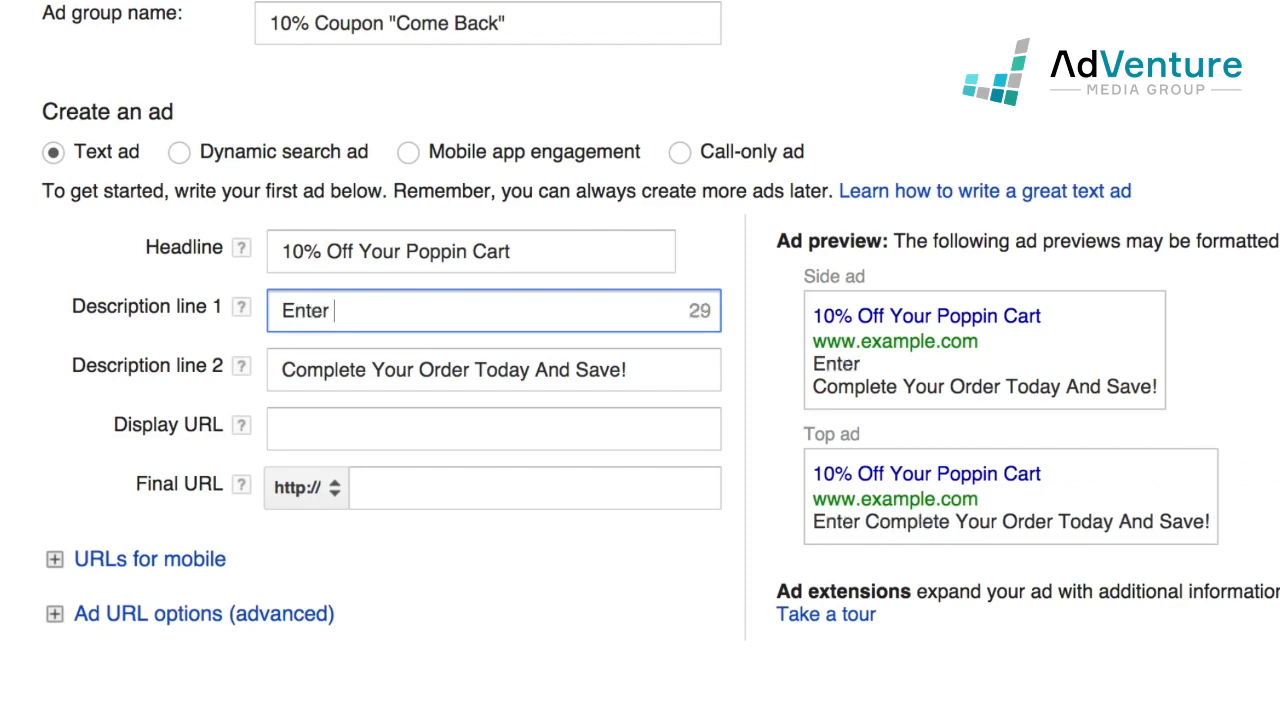
text("Sa)
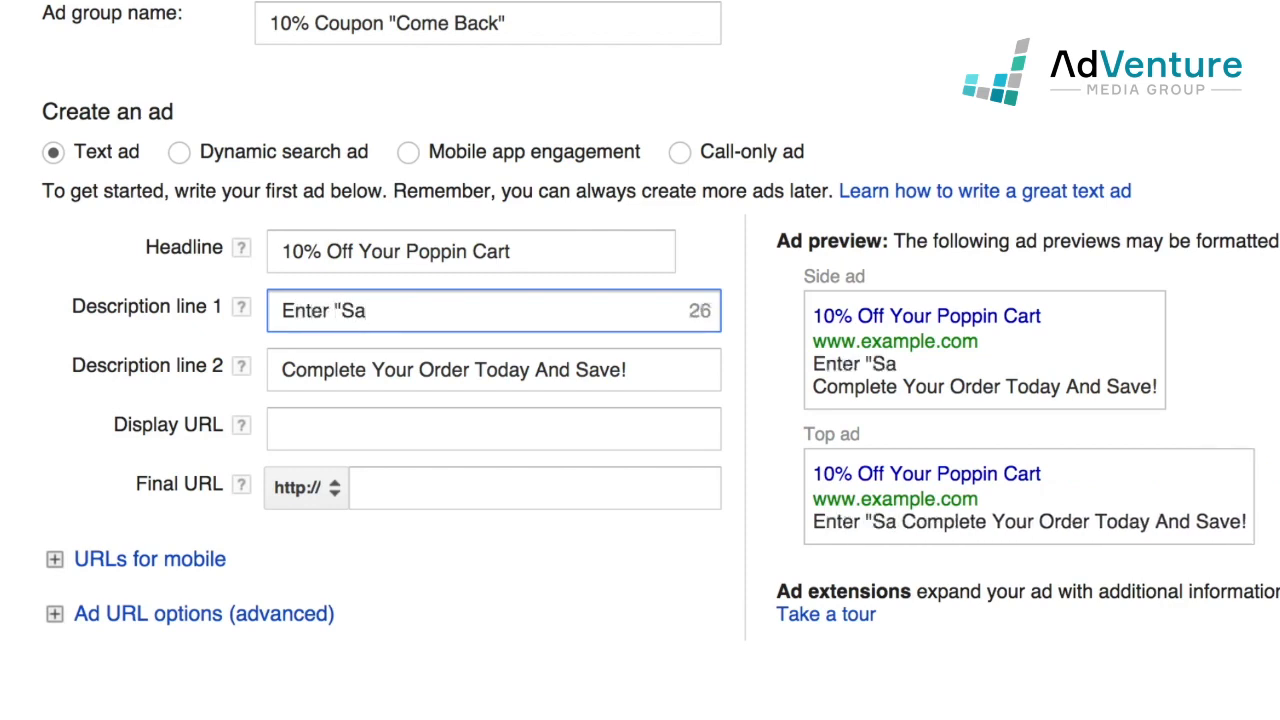
key(BackSpace)
text(A)
key(BackSpace)
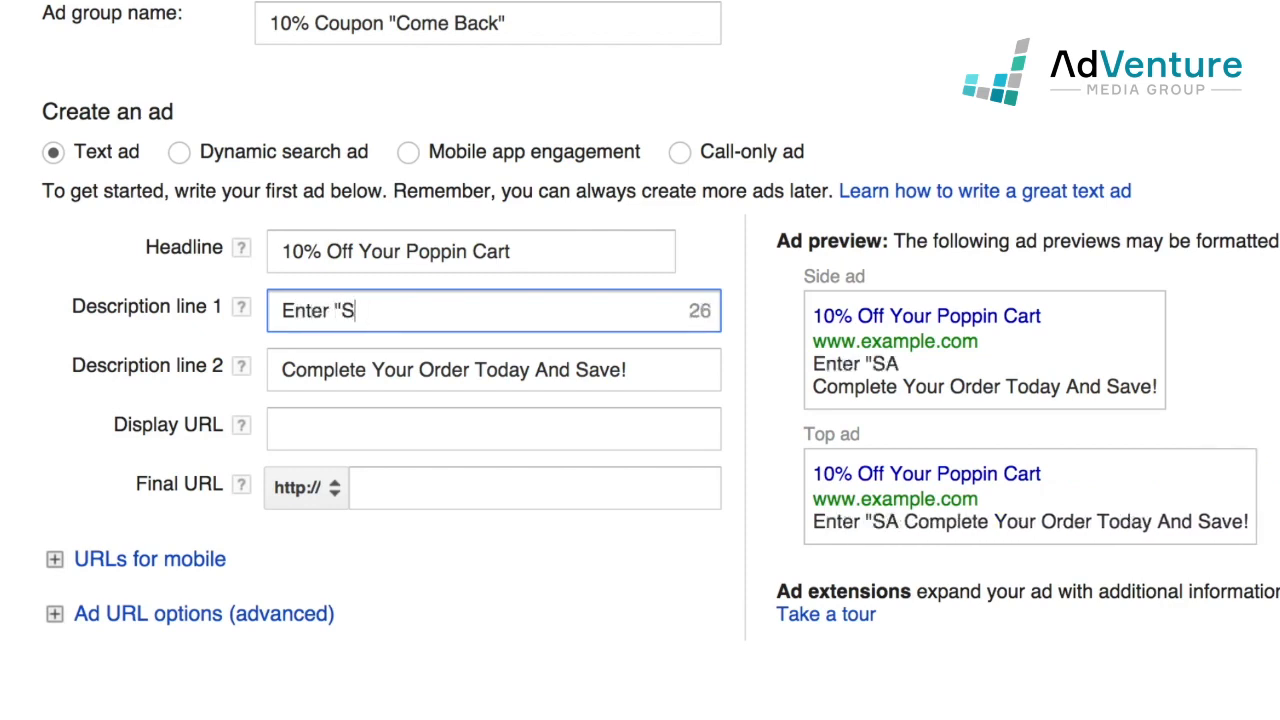
text(ave10" At Ch)
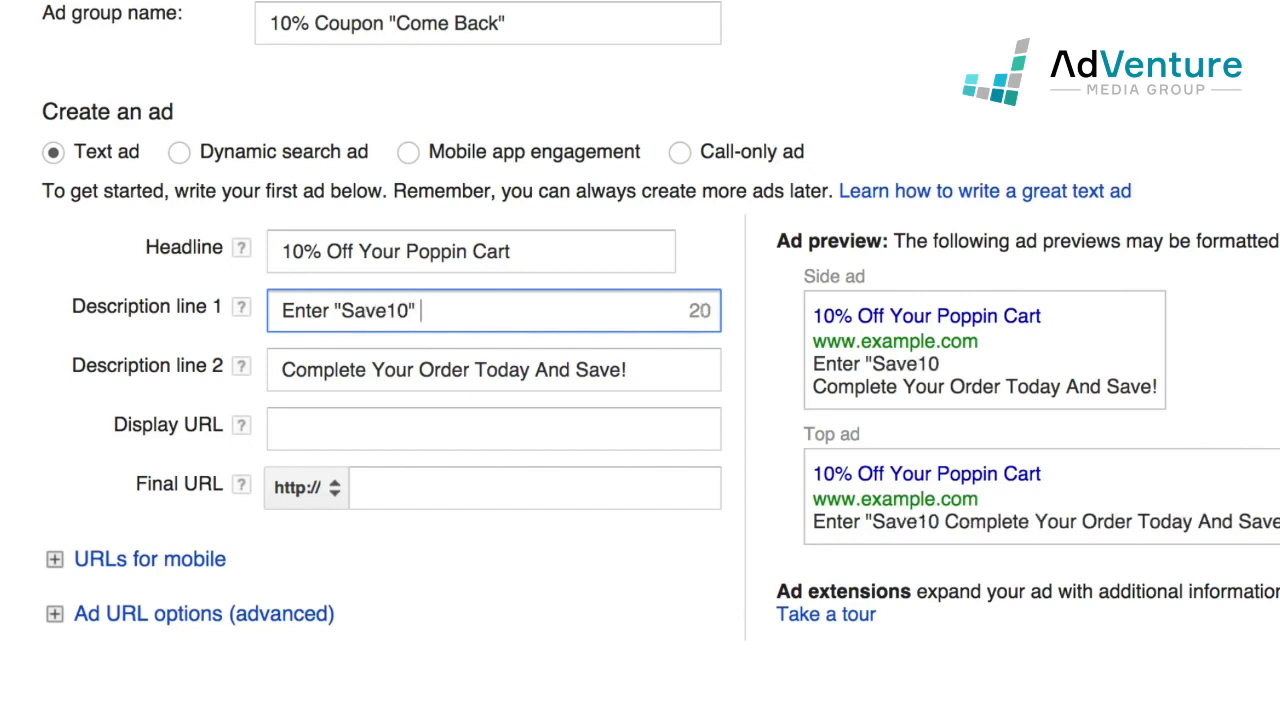
text(eck)
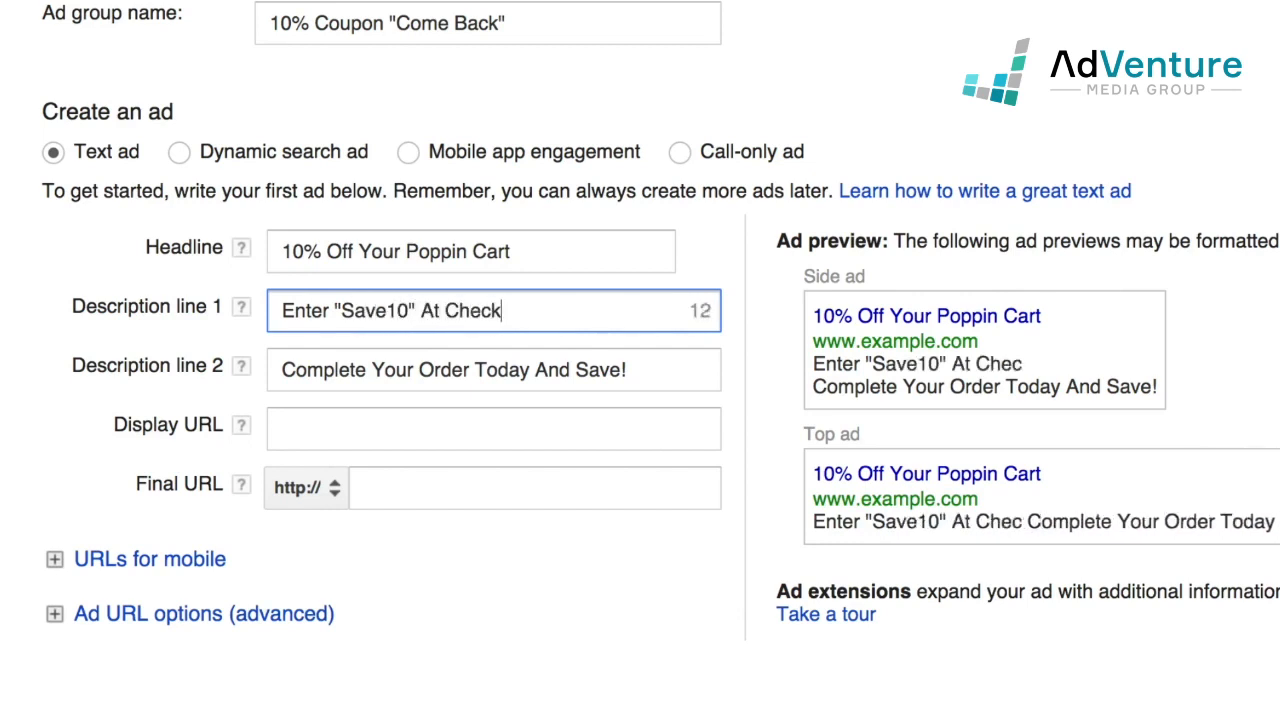
text(out And )
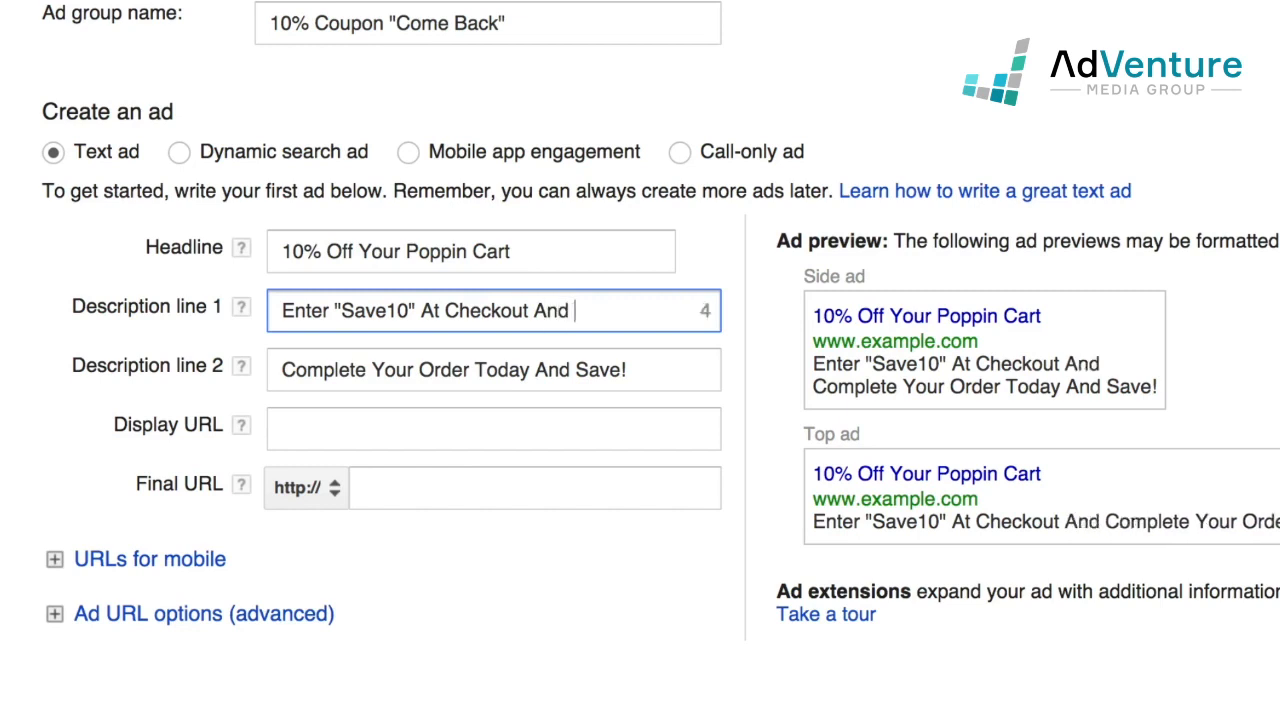
text(Save)
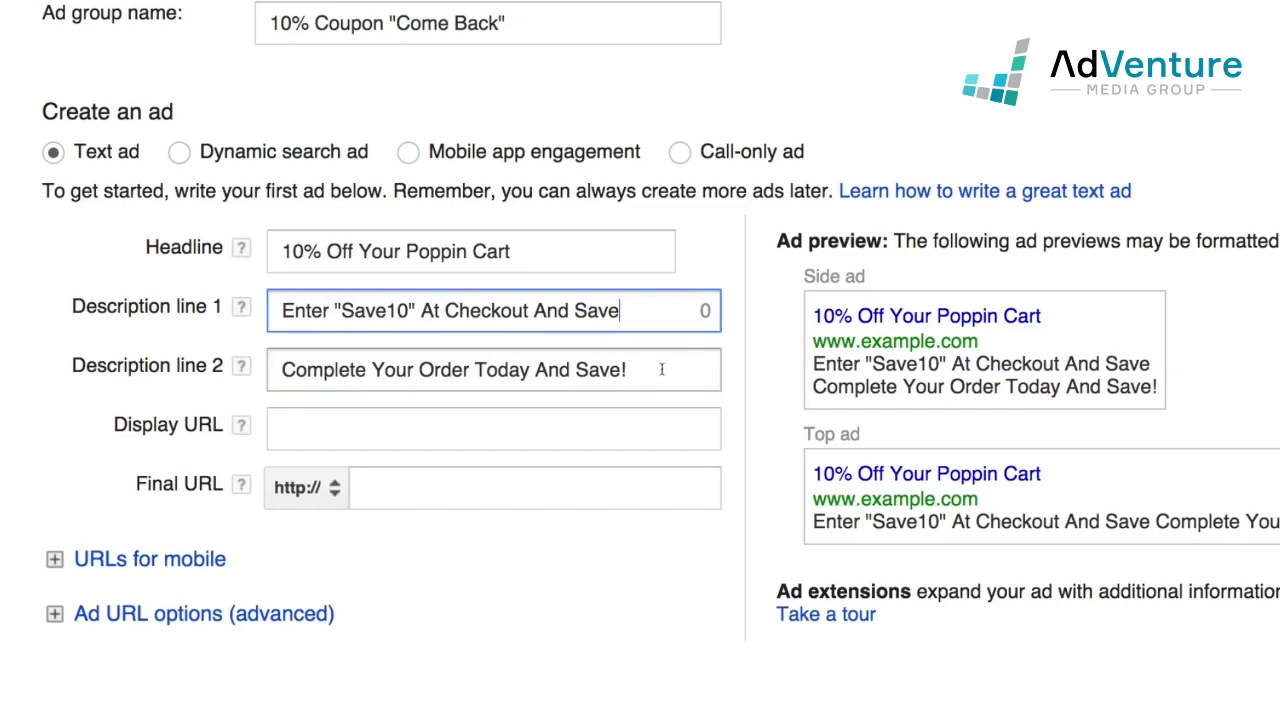
key(Tab)
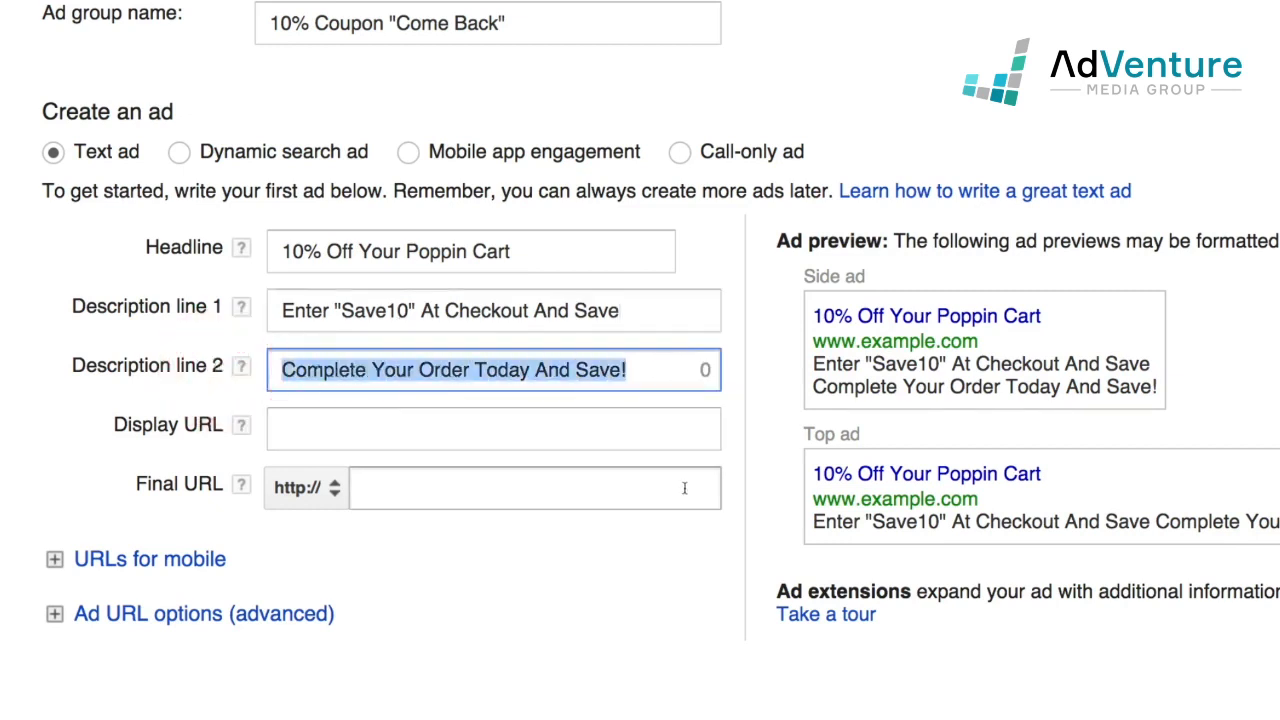
Step: Change "And" to "To" in description line 1 and end the line with an exclamation mark
double_click(550, 313)
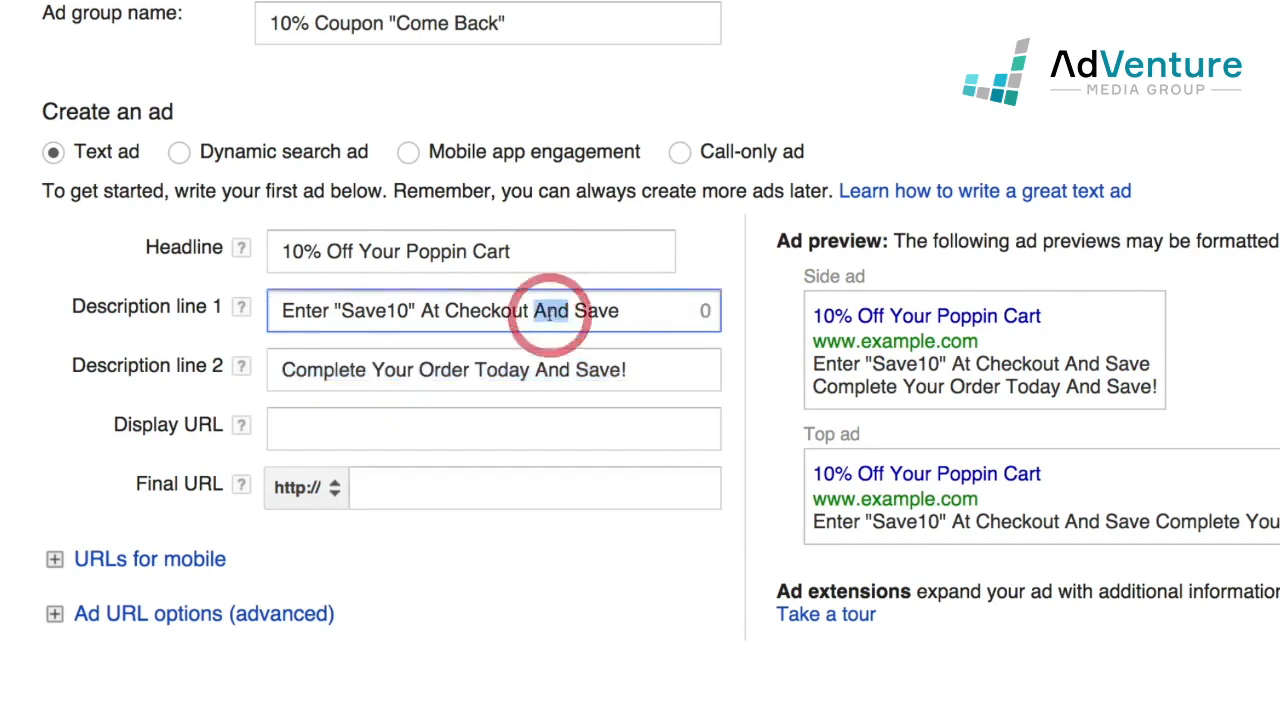
text(To)
key(Right)
key(Right)
key(Right)
key(Right)
key(Right)
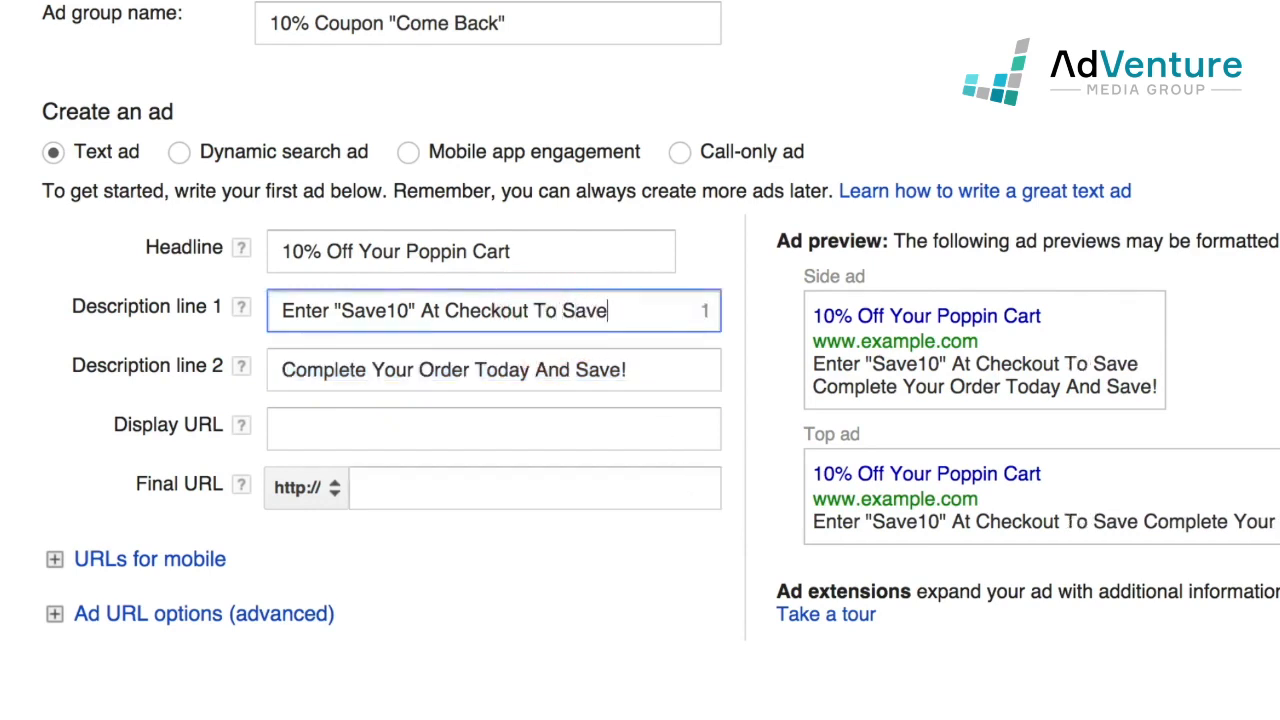
text(!)
key(Tab)
key(Tab)
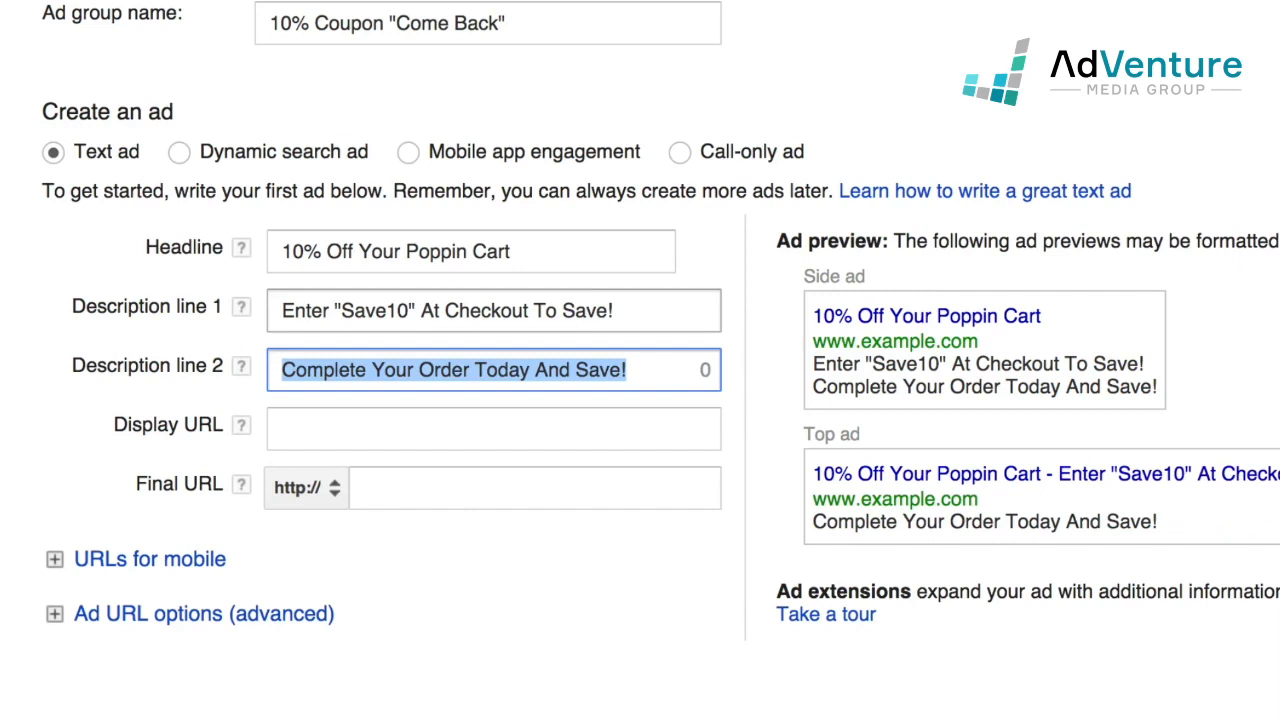
text(You Ne)
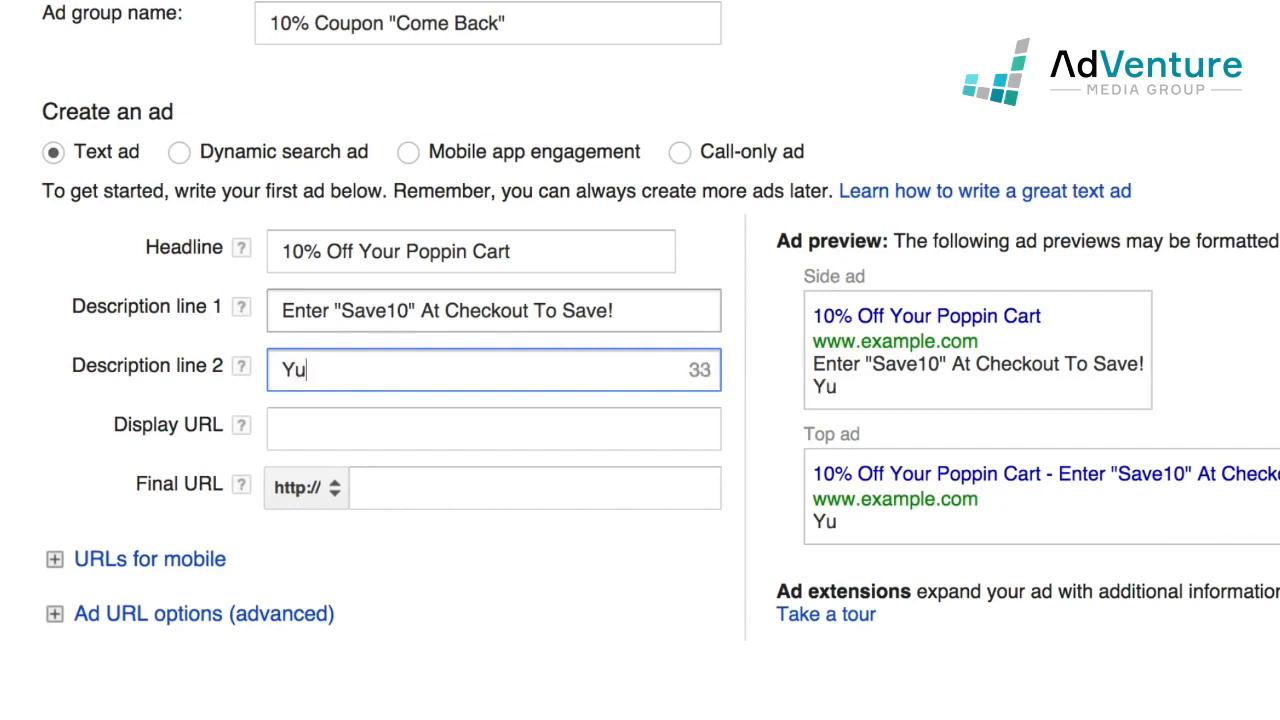
text(ver S)
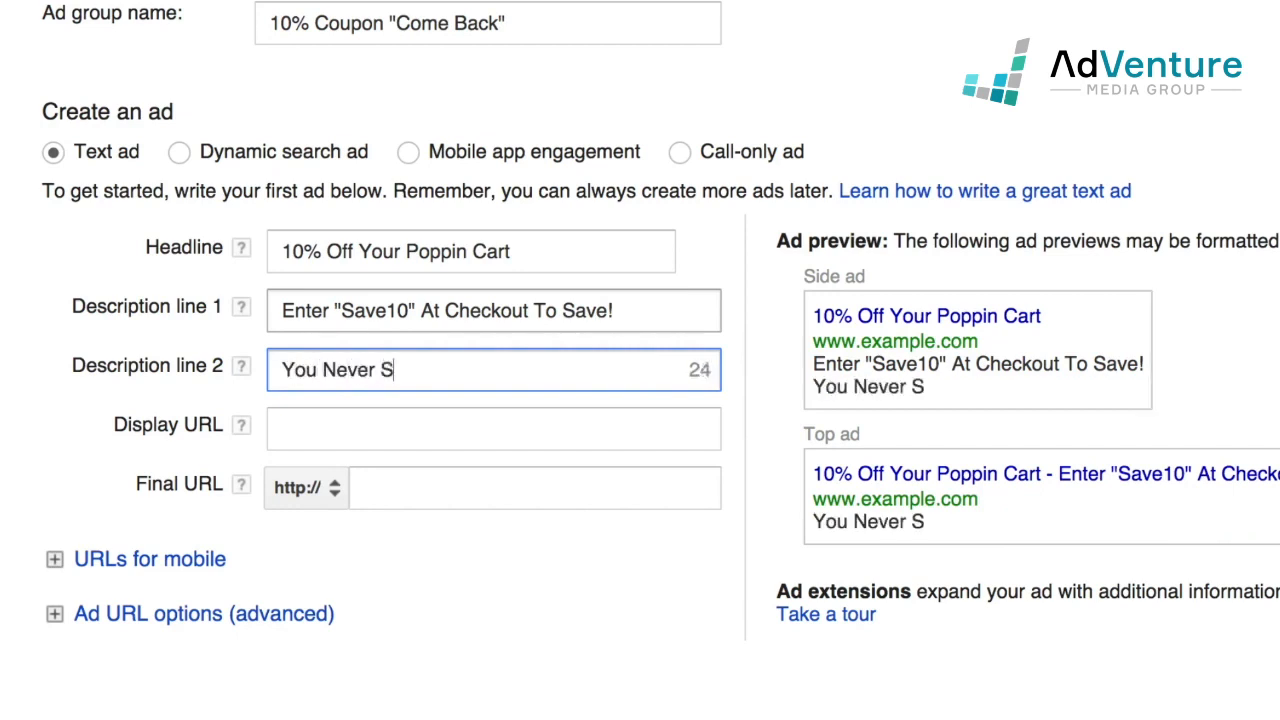
key(BackSpace)
key(BackSpace)
key(ctrl+a)
Step: Rewrite description line 2 of the text ad as We Can't Wait To Have You Back Home
text(W)
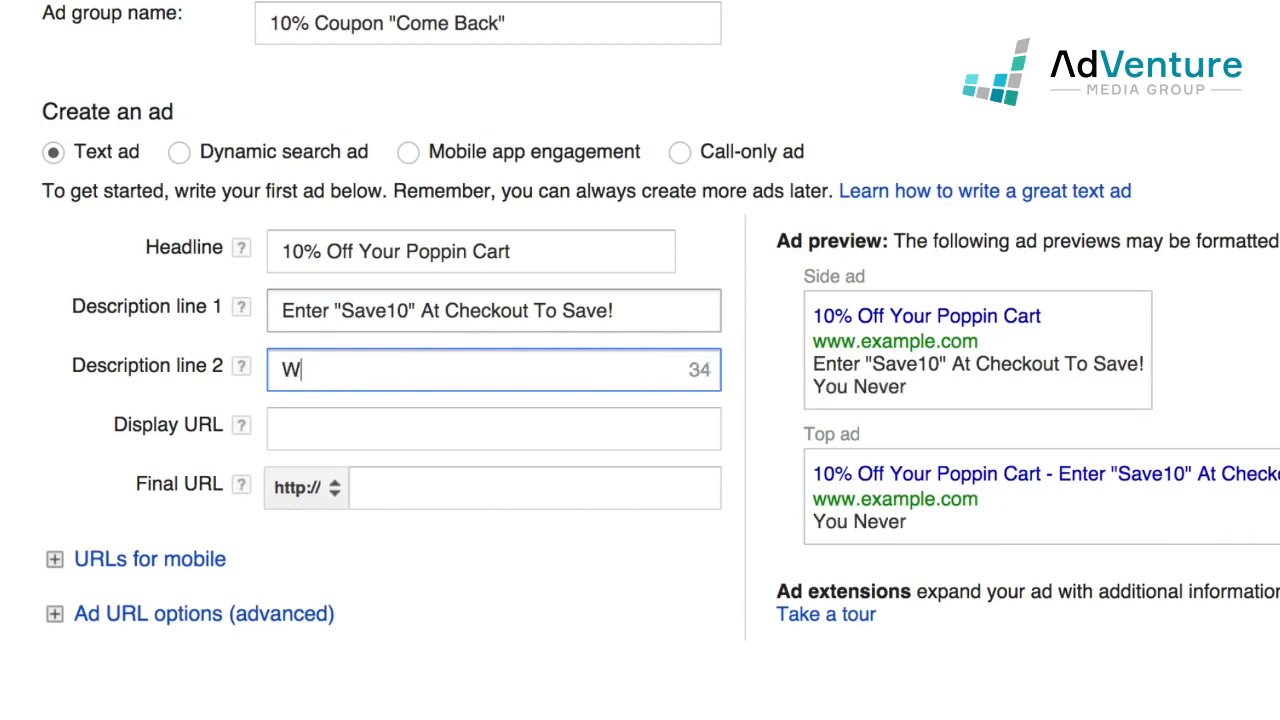
text(e Can't Q)
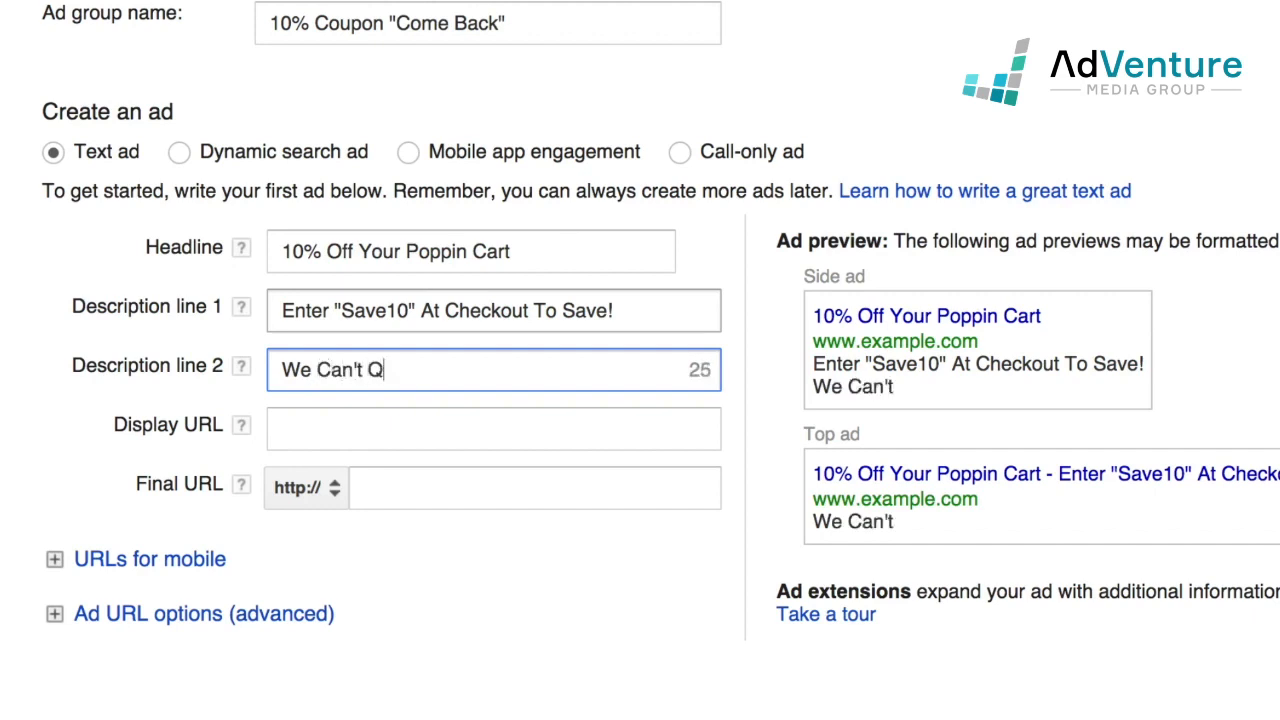
key(BackSpace)
text(Wait To Have)
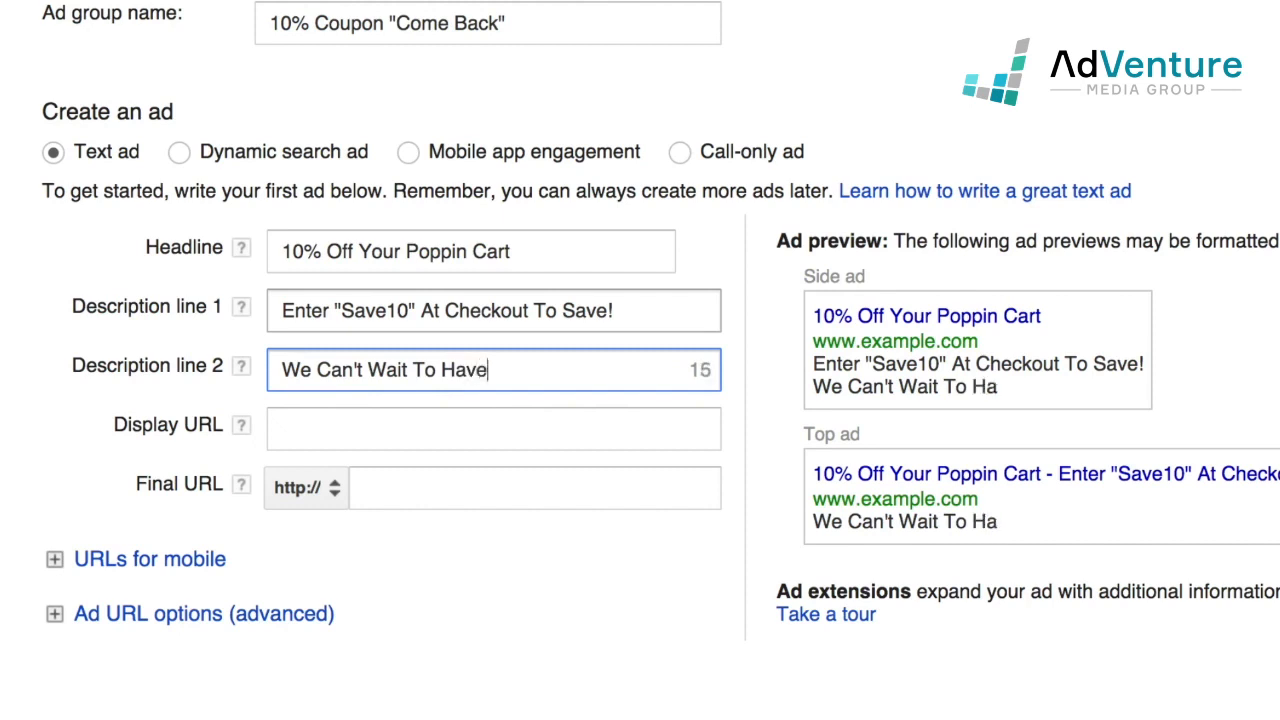
text( You Bac)
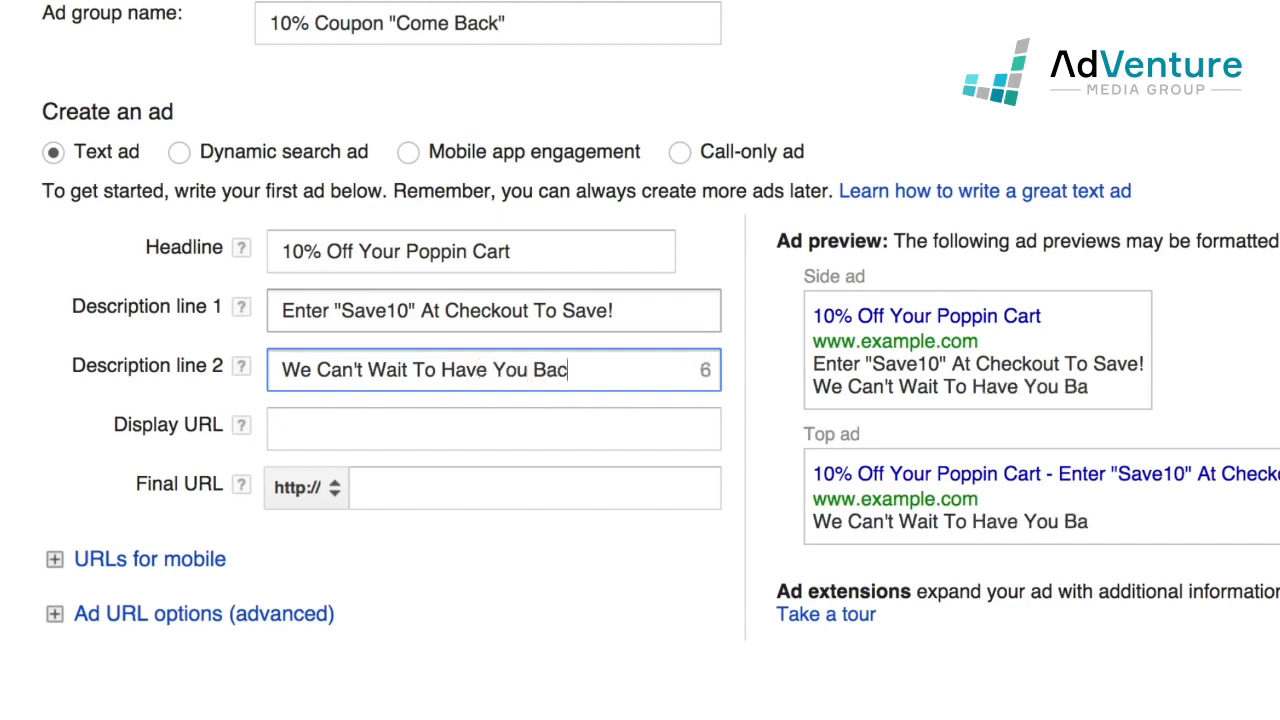
text(k Home)
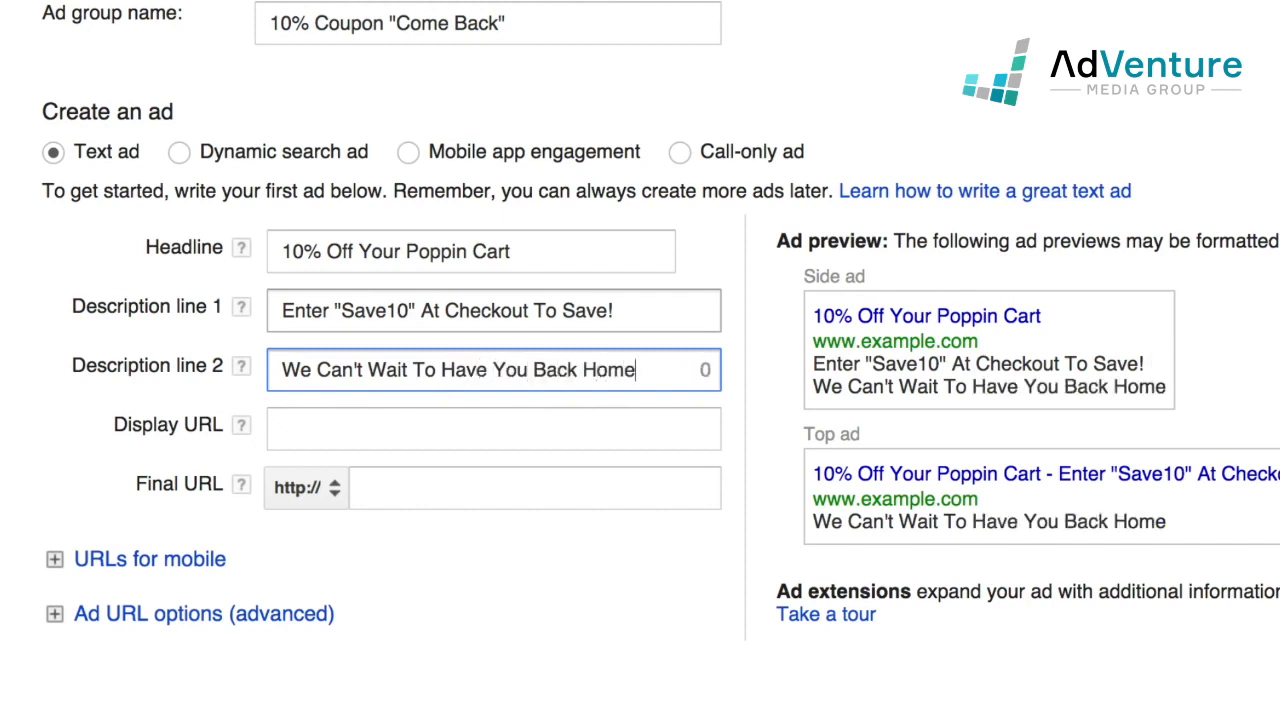
Step: Drop "Home" from description line 2 and reword the line to We Can't Wait To Welcome You Back, ending with a period
key(BackSpace)
key(BackSpace)
key(BackSpace)
key(BackSpace)
key(BackSpace)
key(BackSpace)
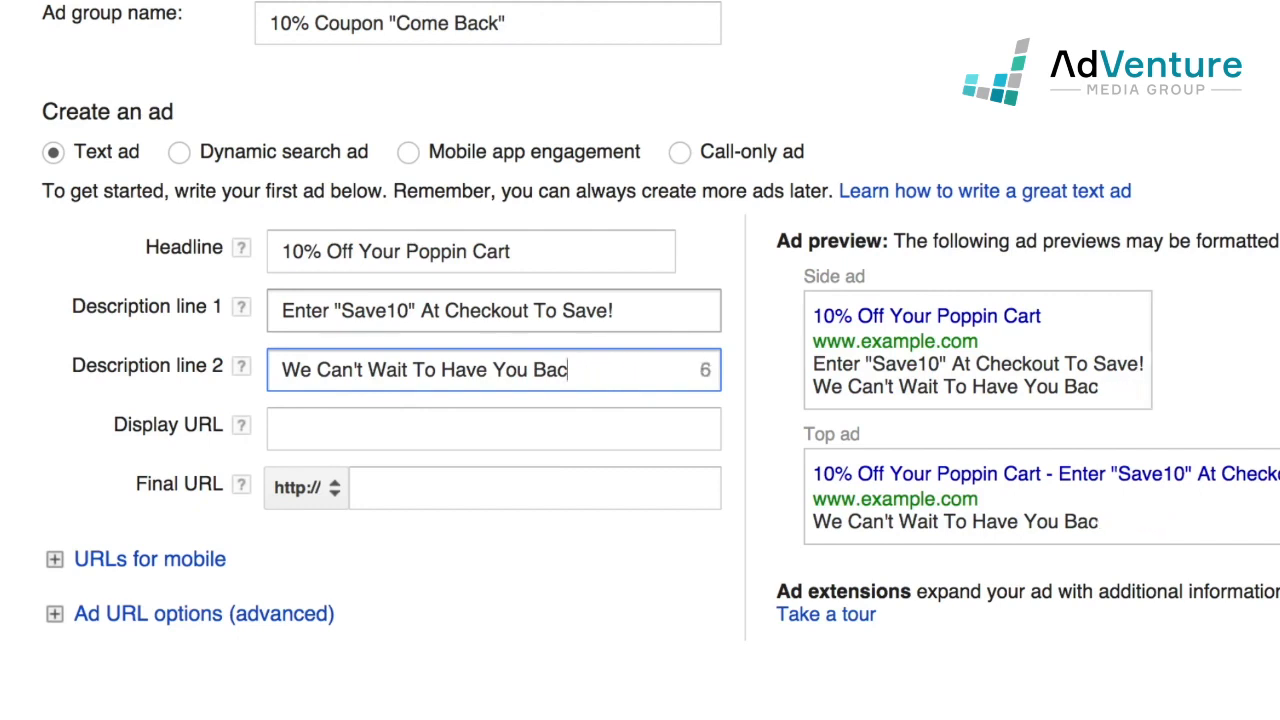
double_click(474, 370)
text(W)
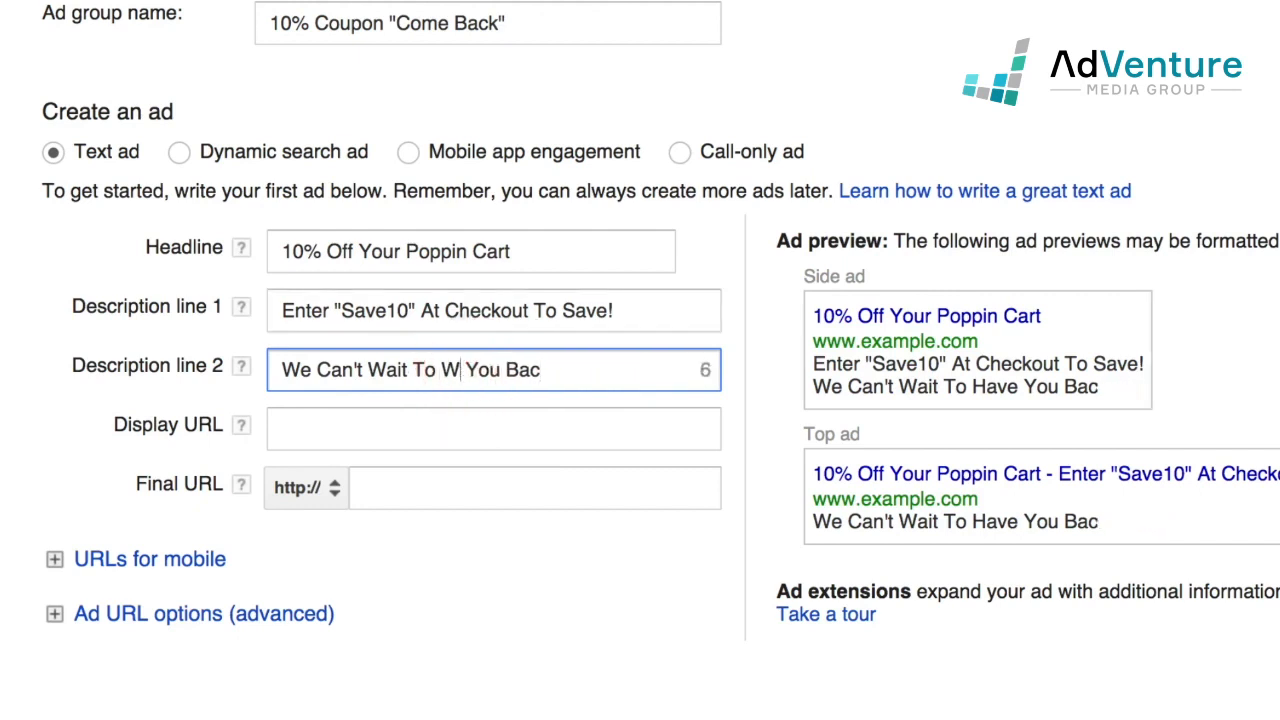
text(elcome)
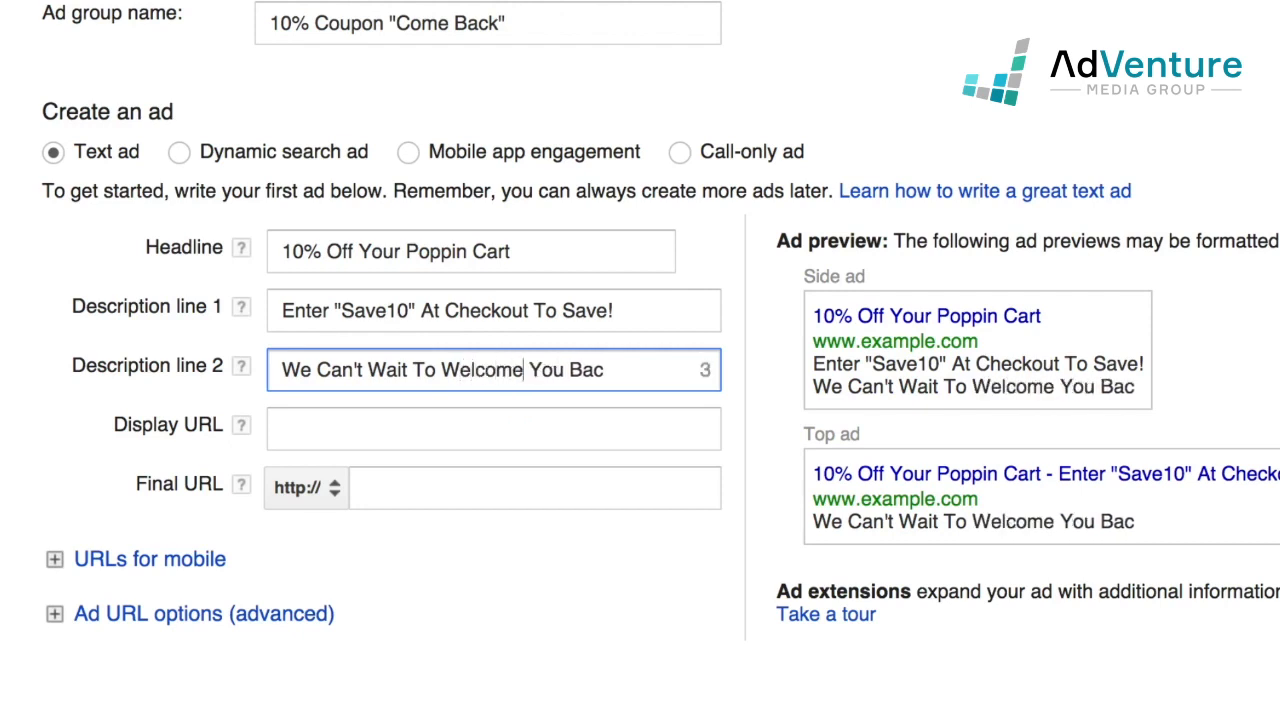
click(615, 374)
text(k.)
key(Tab)
key(Tab)
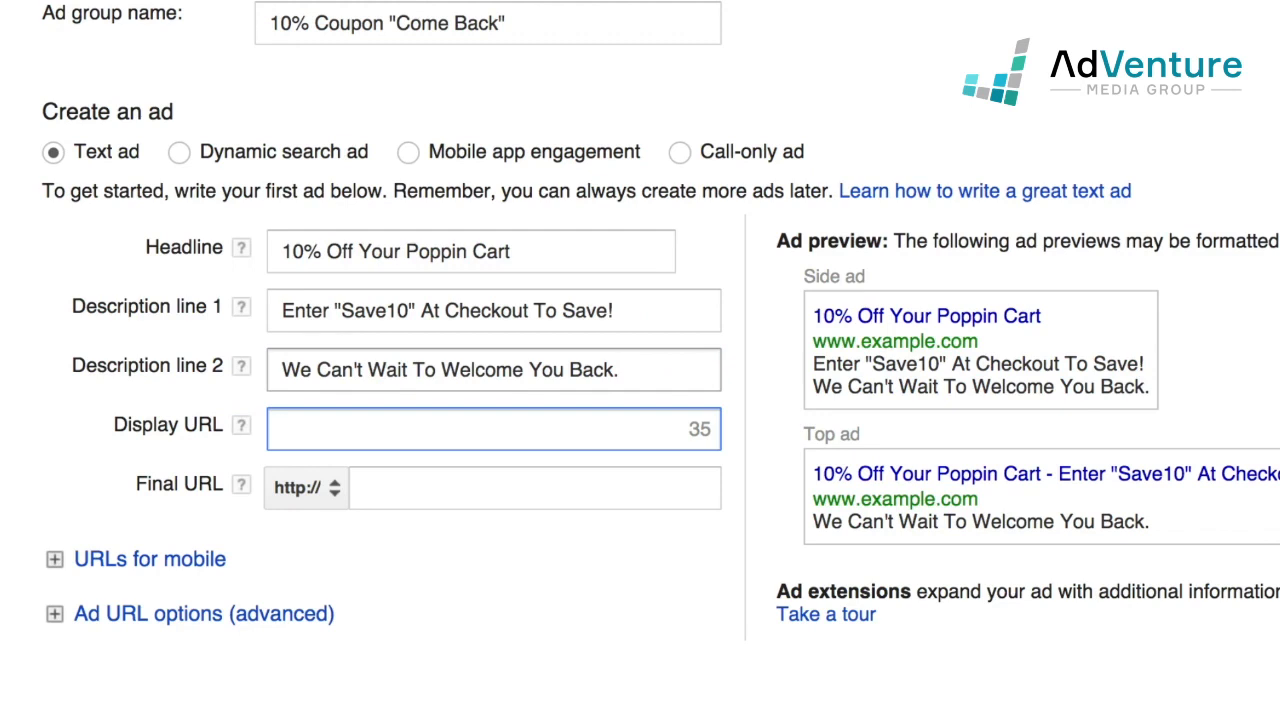
text(www.poppion)
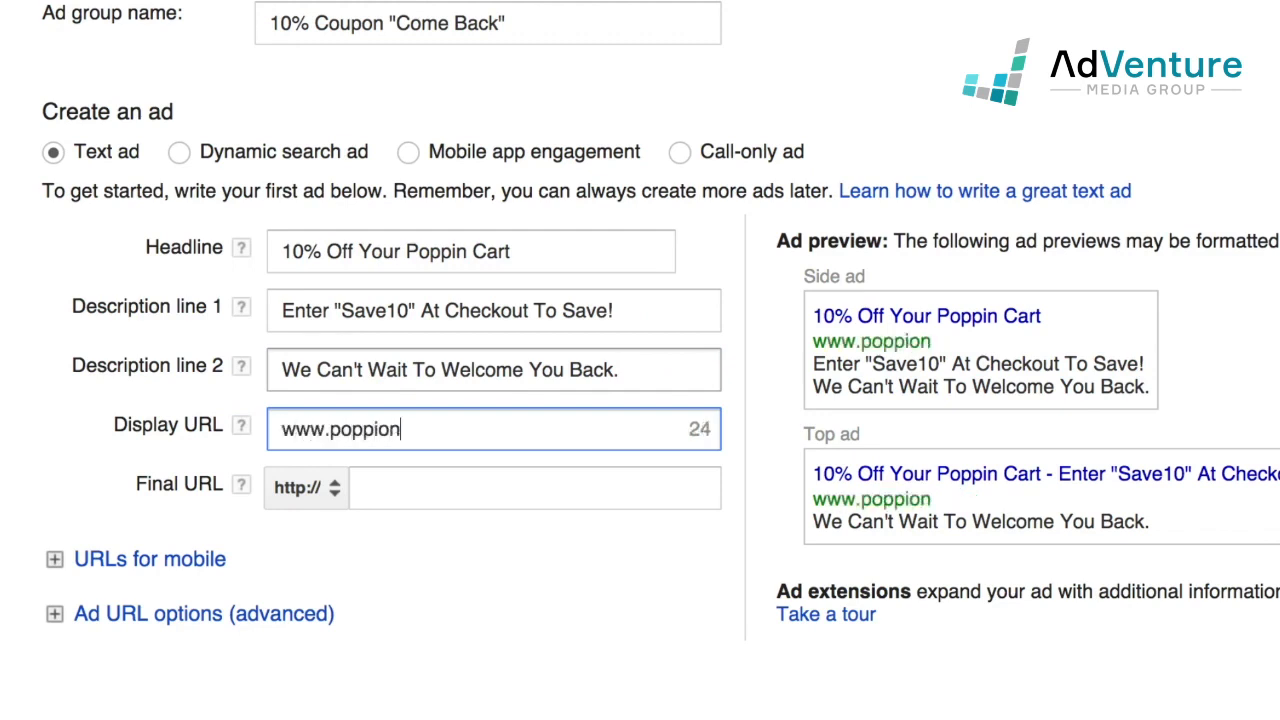
key(BackSpace)
key(BackSpace)
key(BackSpace)
text(in.com/)
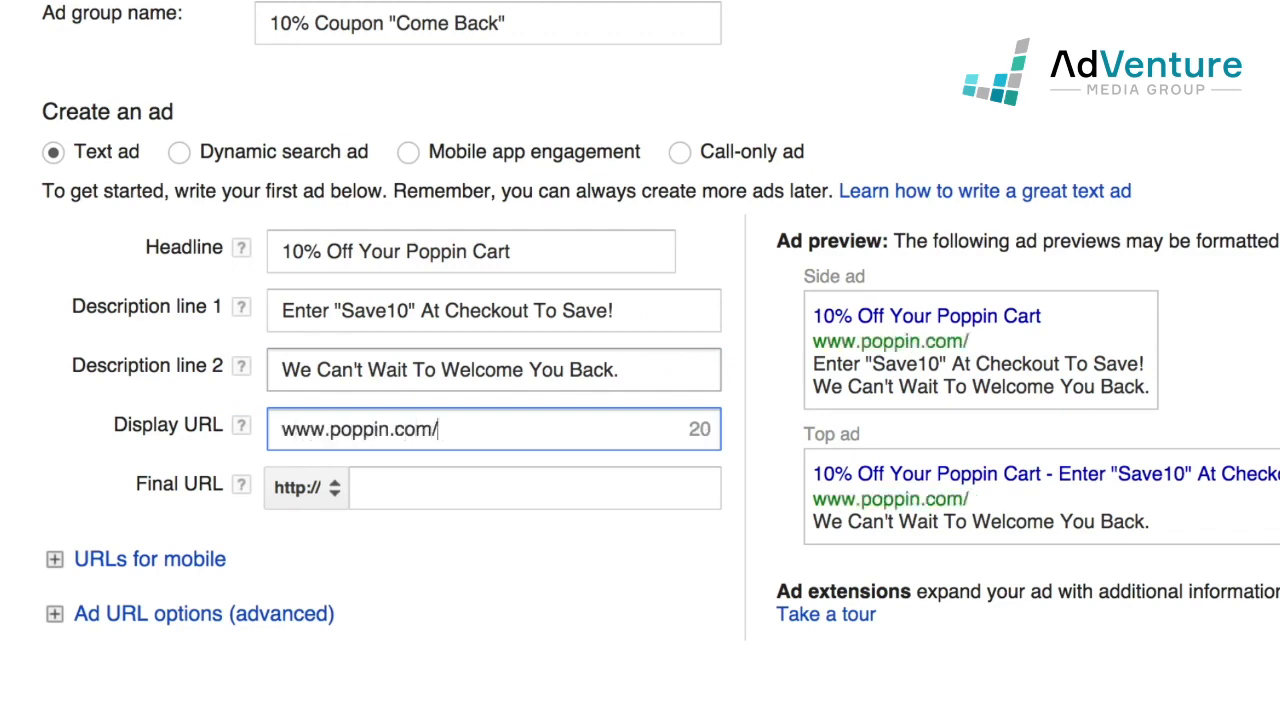
text(save)
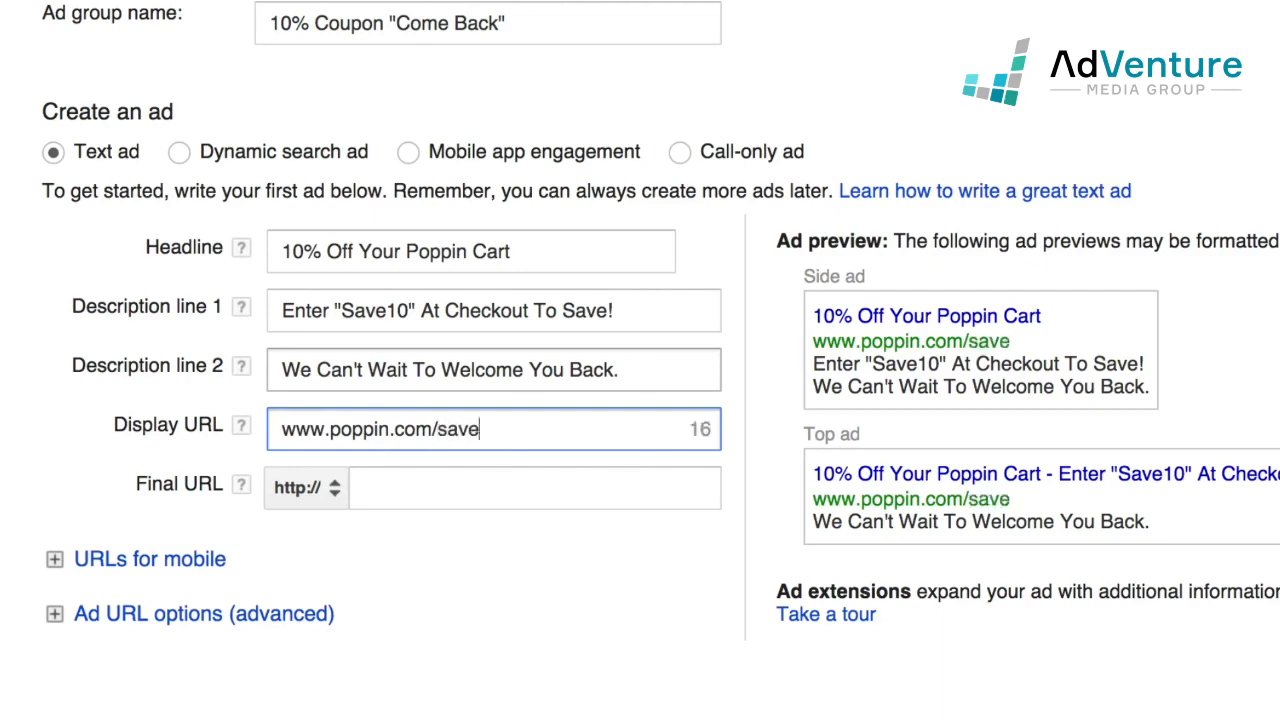
text(-10)
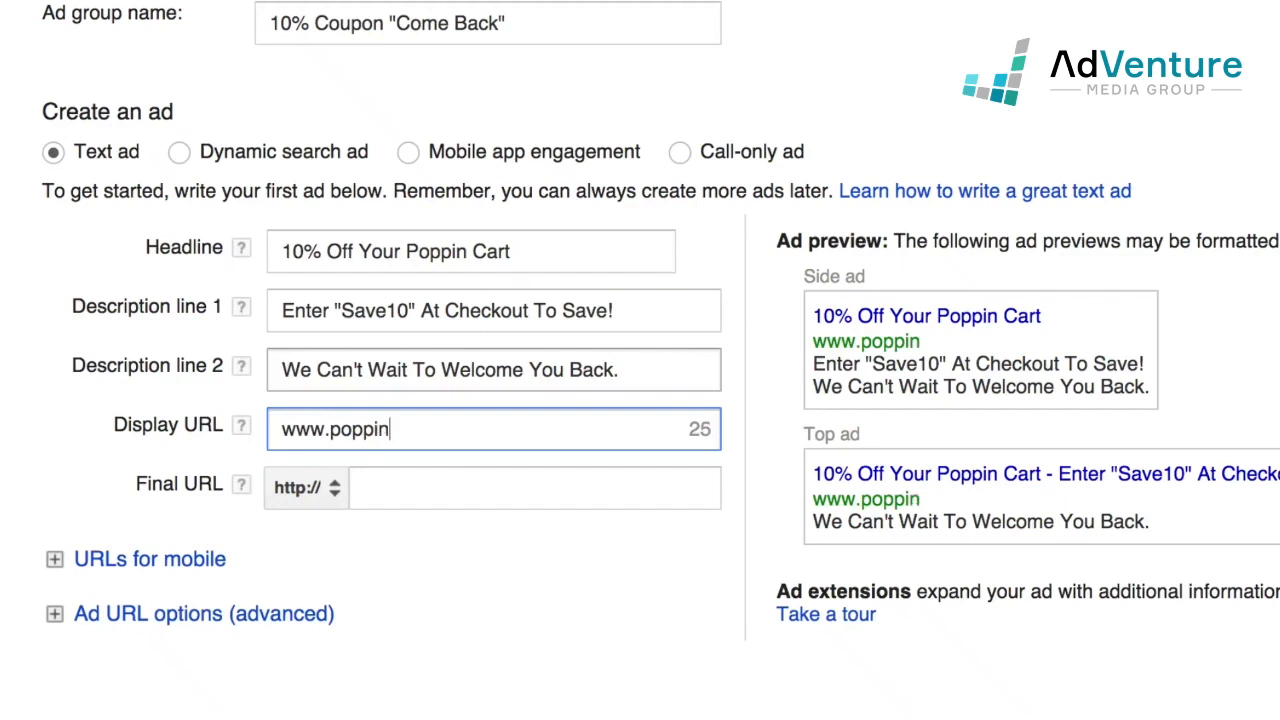
text(.com/)
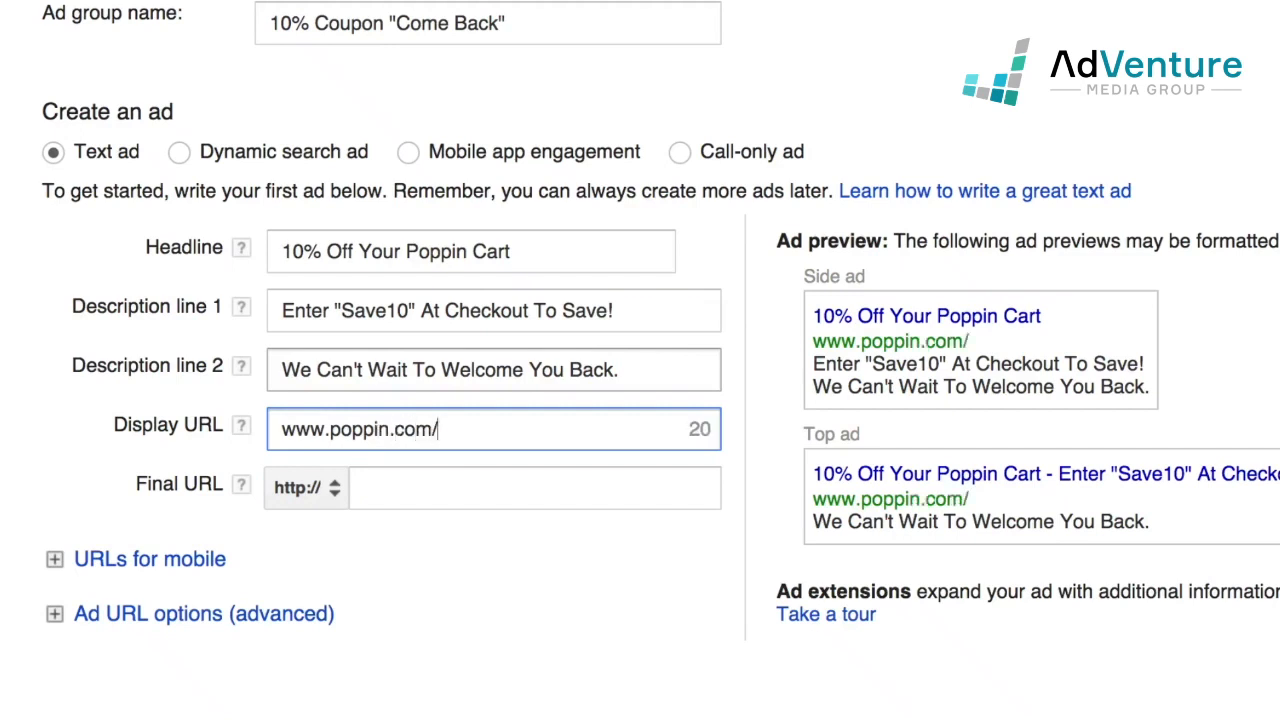
text(save)
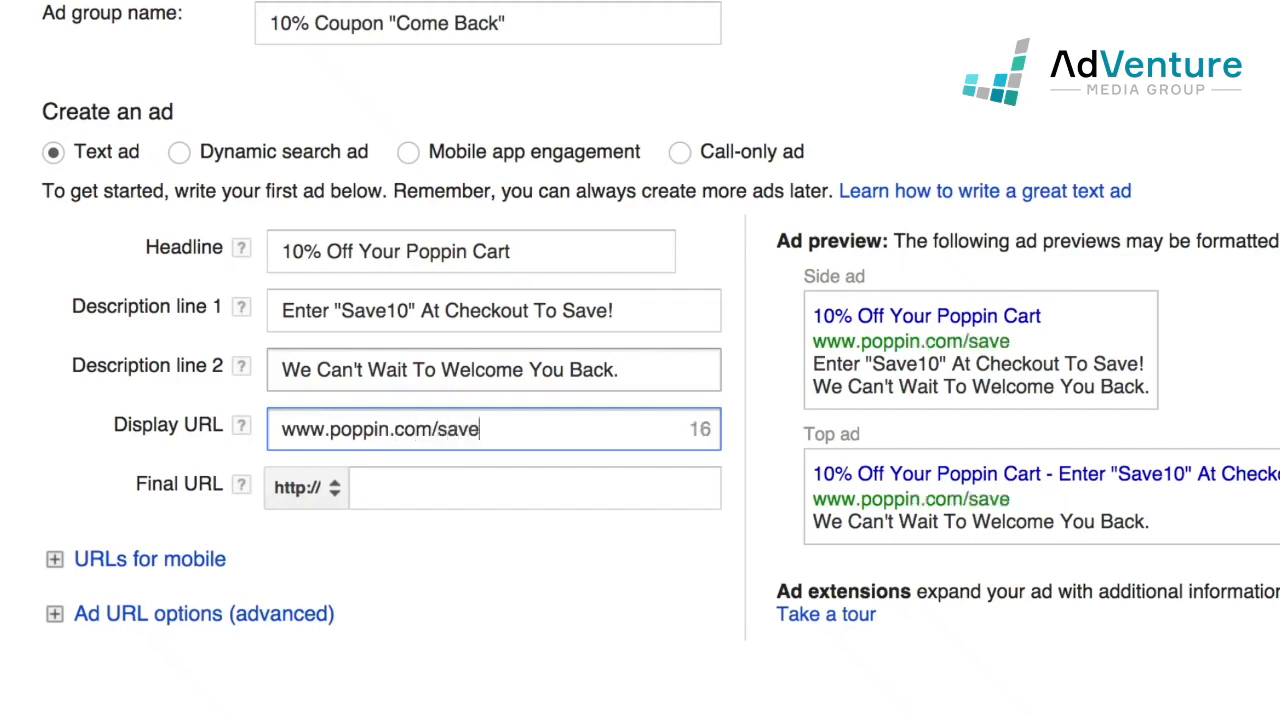
text(-10)
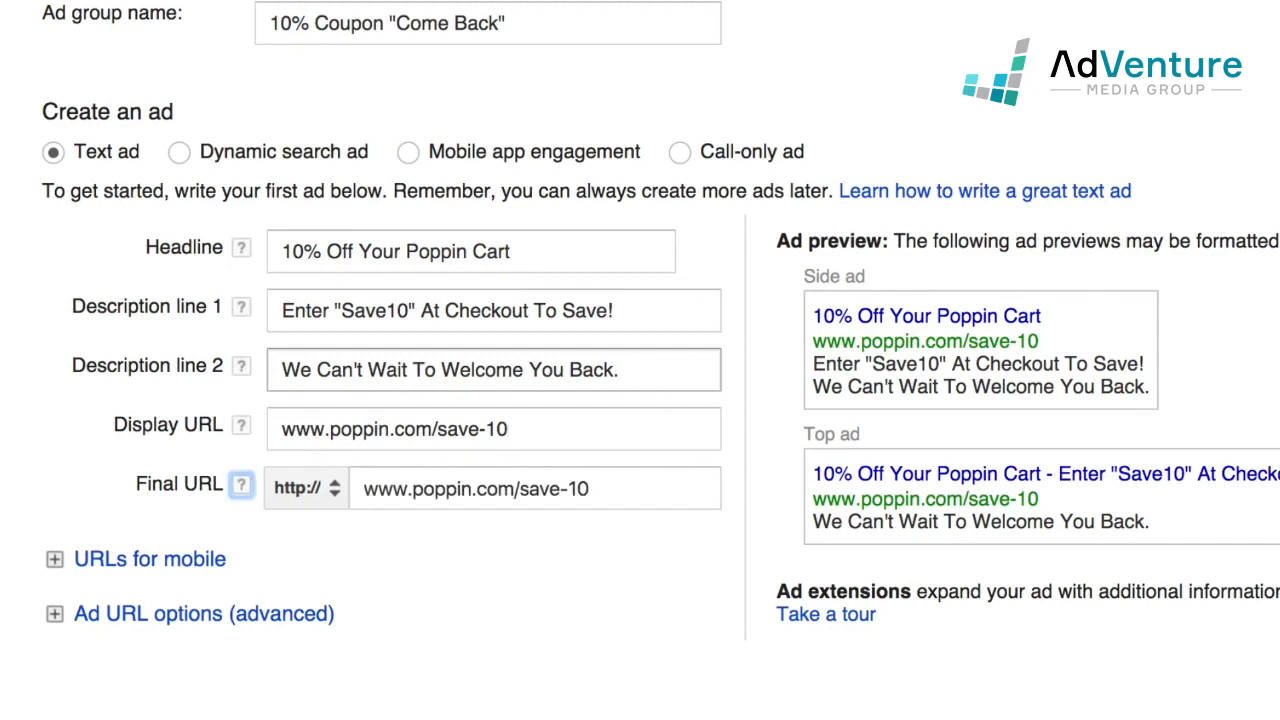
drag(526, 490, 612, 500)
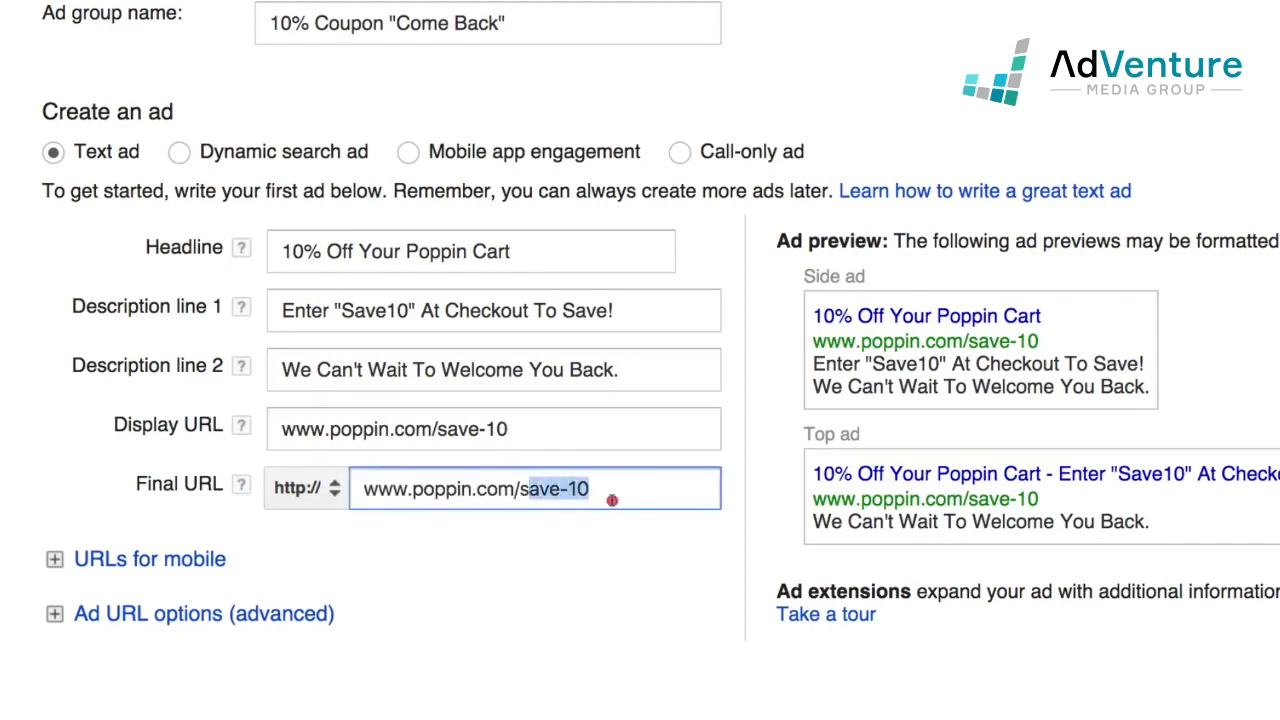
key(BackSpace)
key(BackSpace)
key(BackSpace)
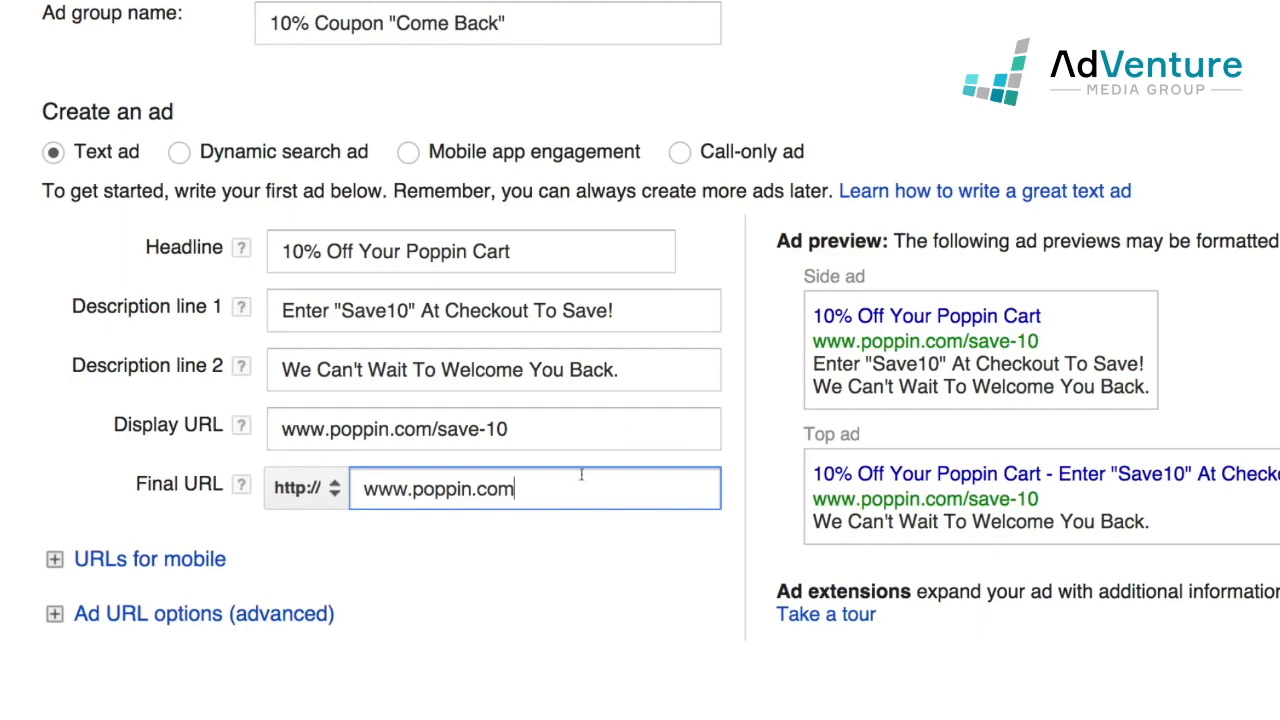
Step: Enter "office chairs" in quotation marks and +office +chairs as the first two keywords for the ad group
scroll(586, 477, down, 5)
scroll(590, 487, down, 5)
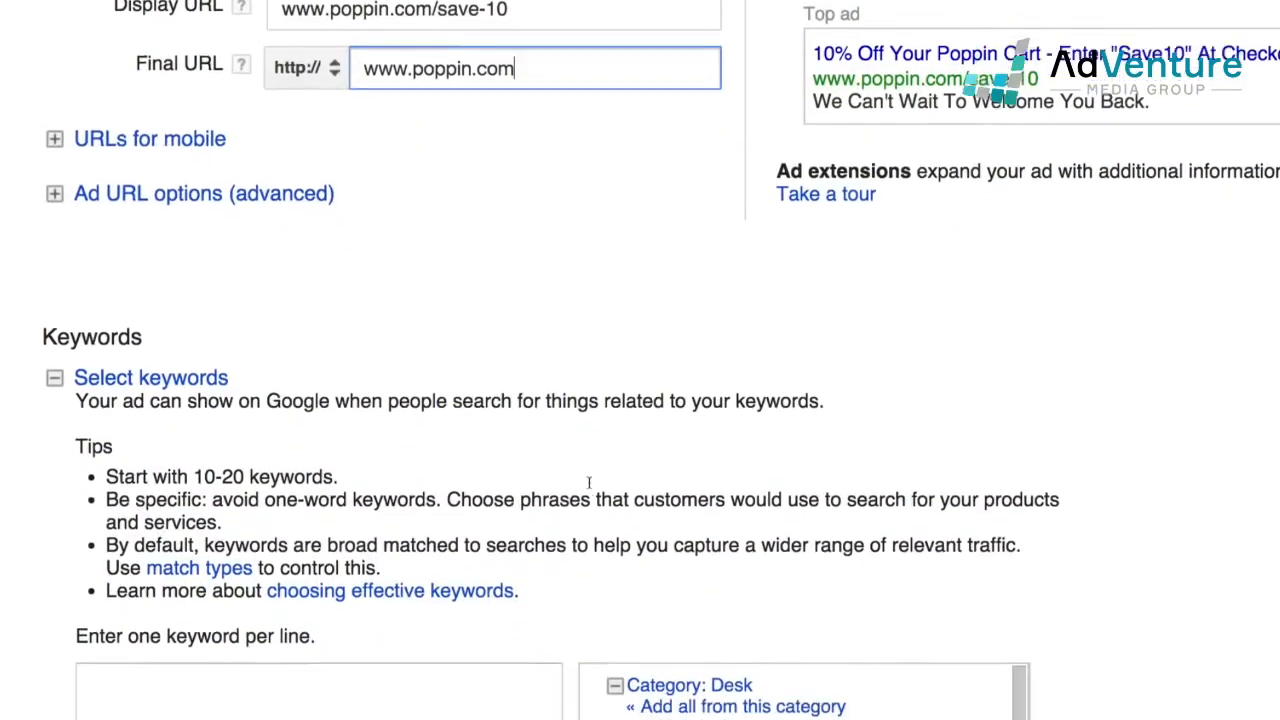
scroll(994, 497, down, 5)
scroll(994, 497, down, 3)
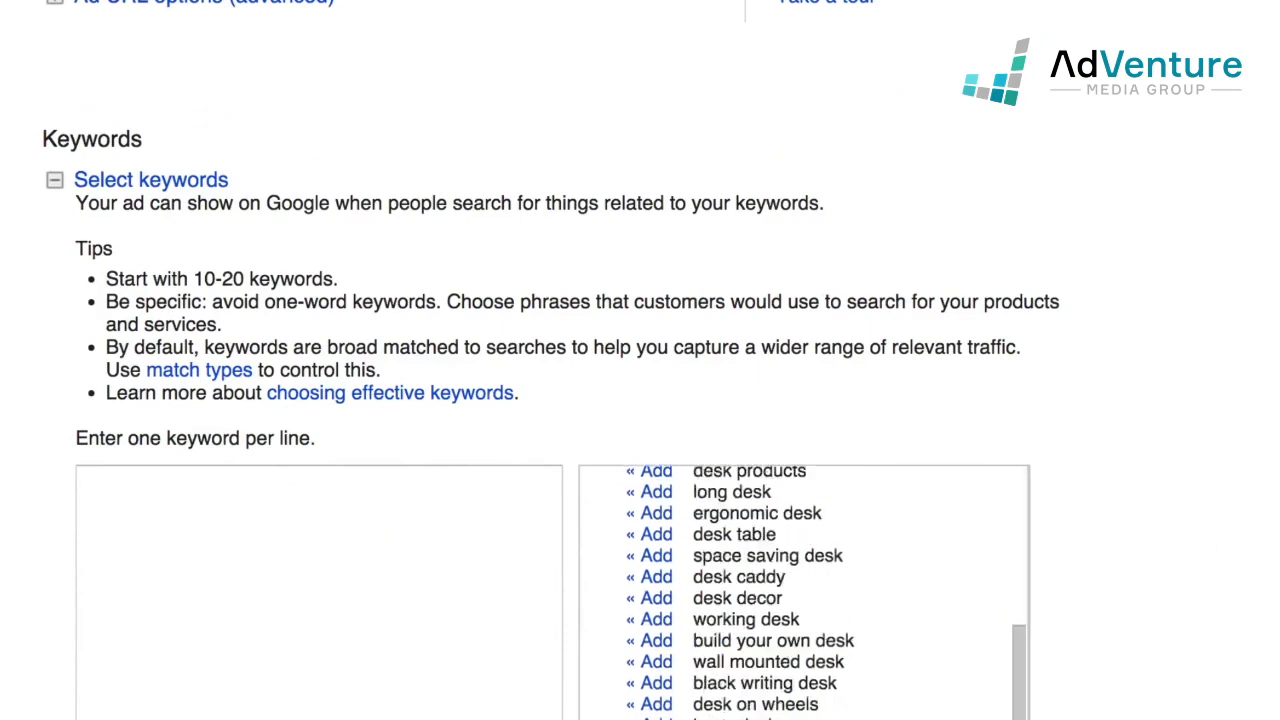
scroll(600, 520, down, 3)
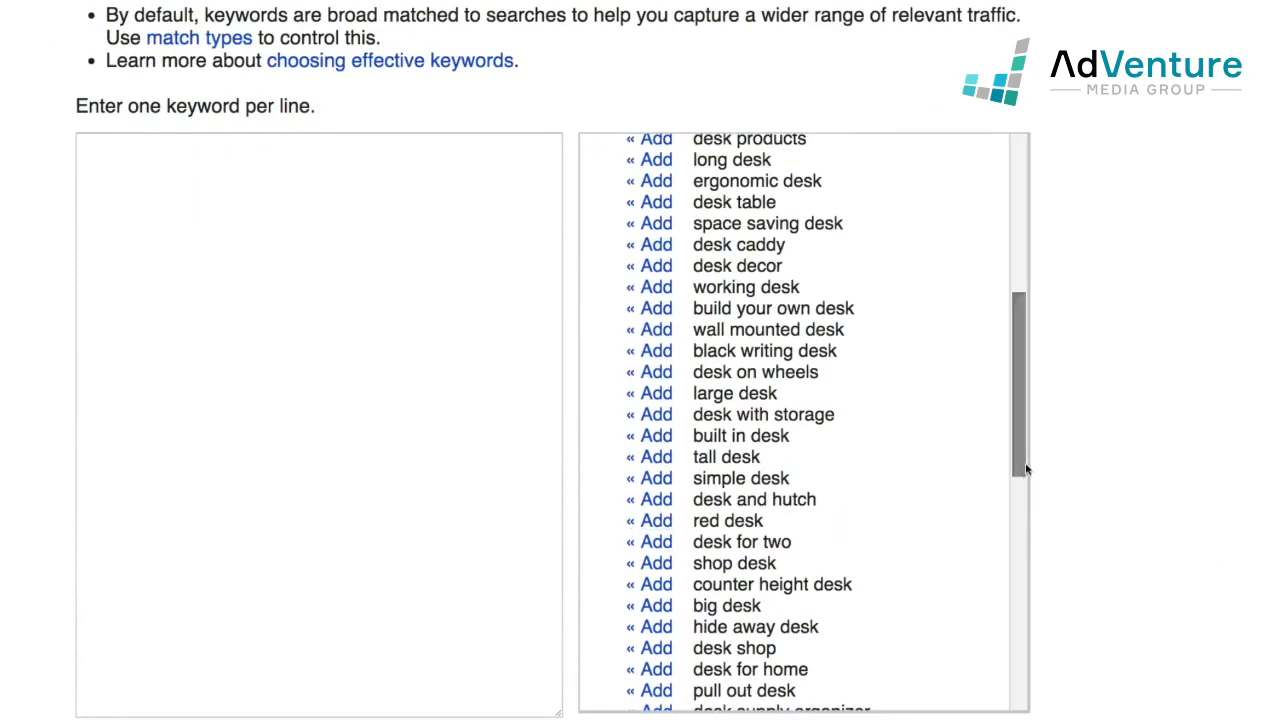
click(282, 350)
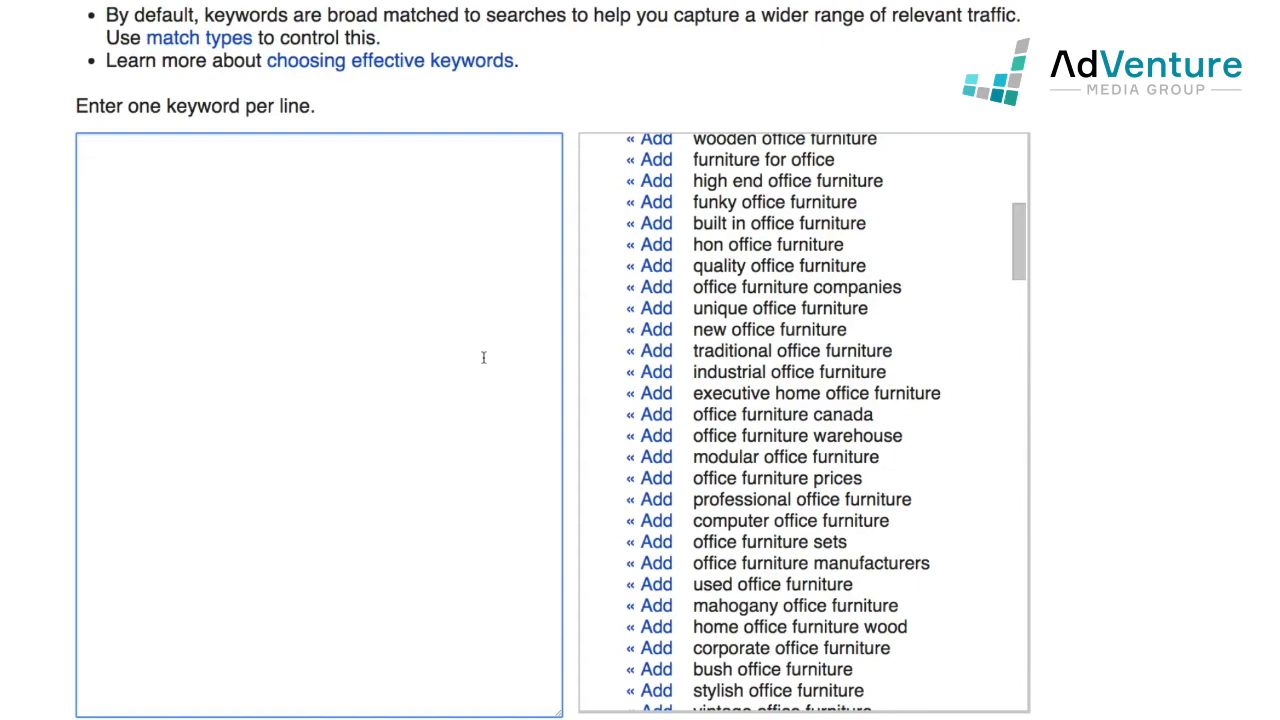
scroll(474, 354, up, 3)
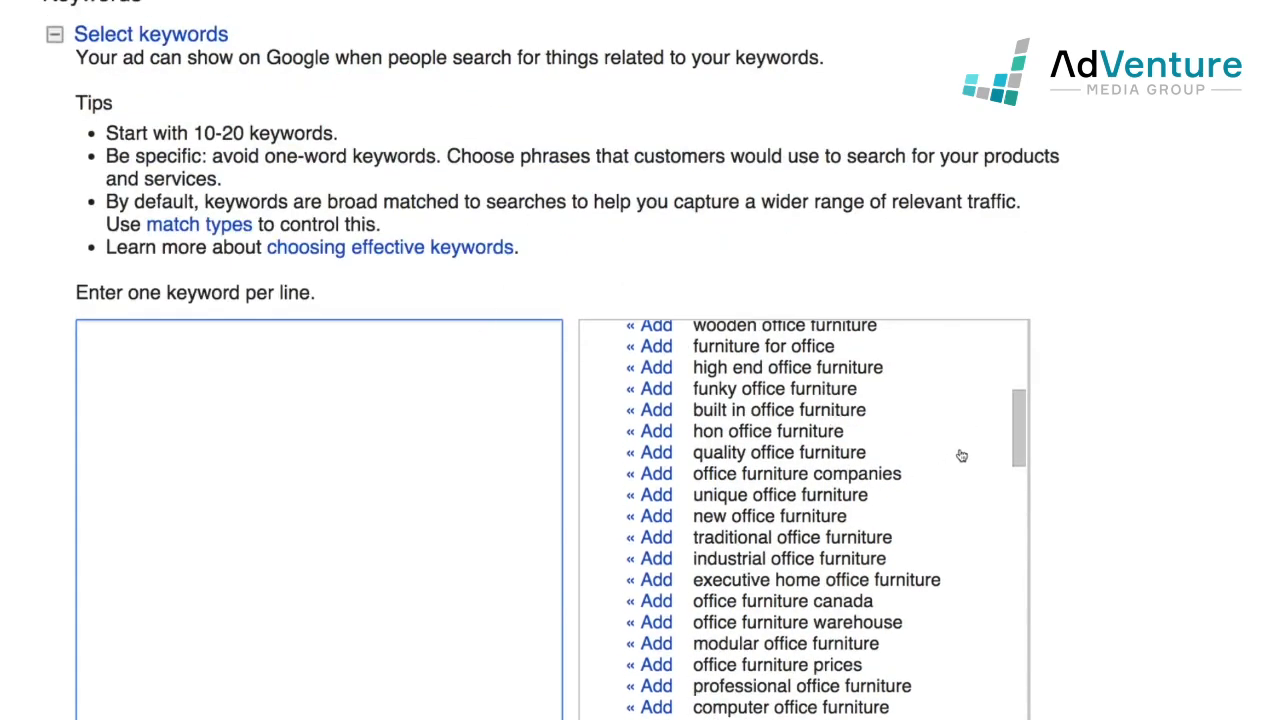
drag(1016, 455, 1040, 345)
scroll(489, 398, down, 4)
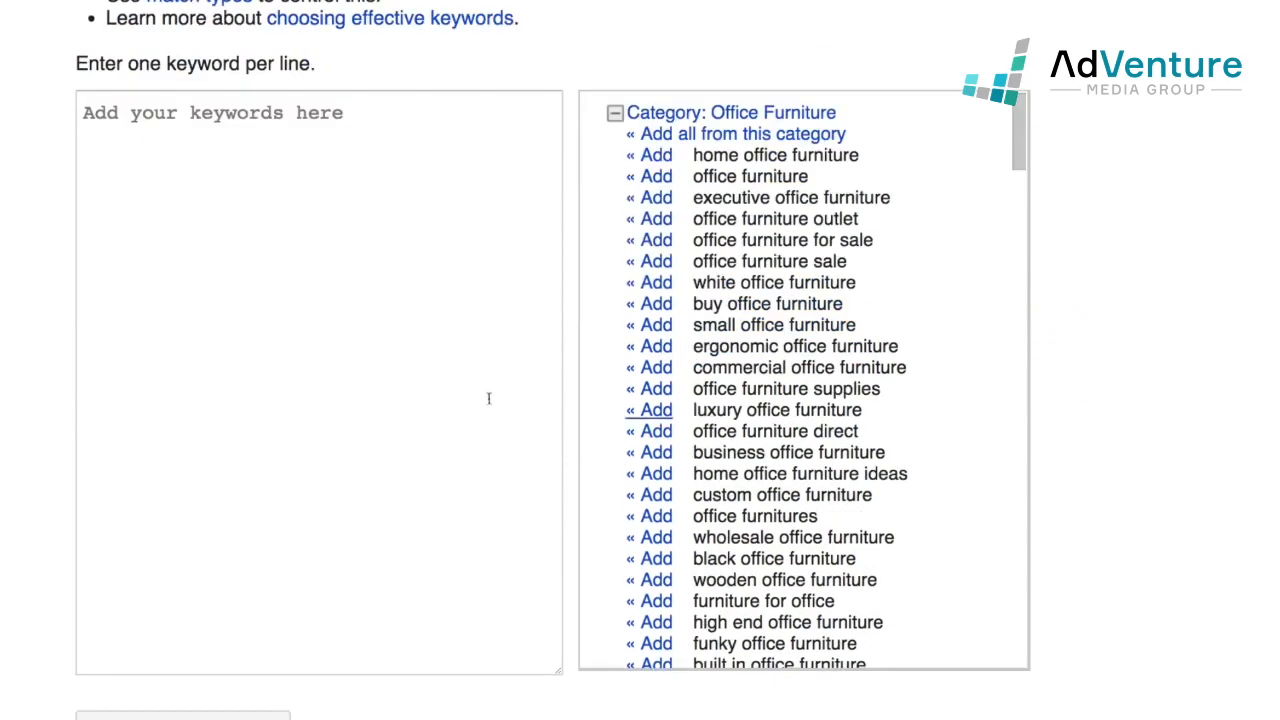
click(489, 398)
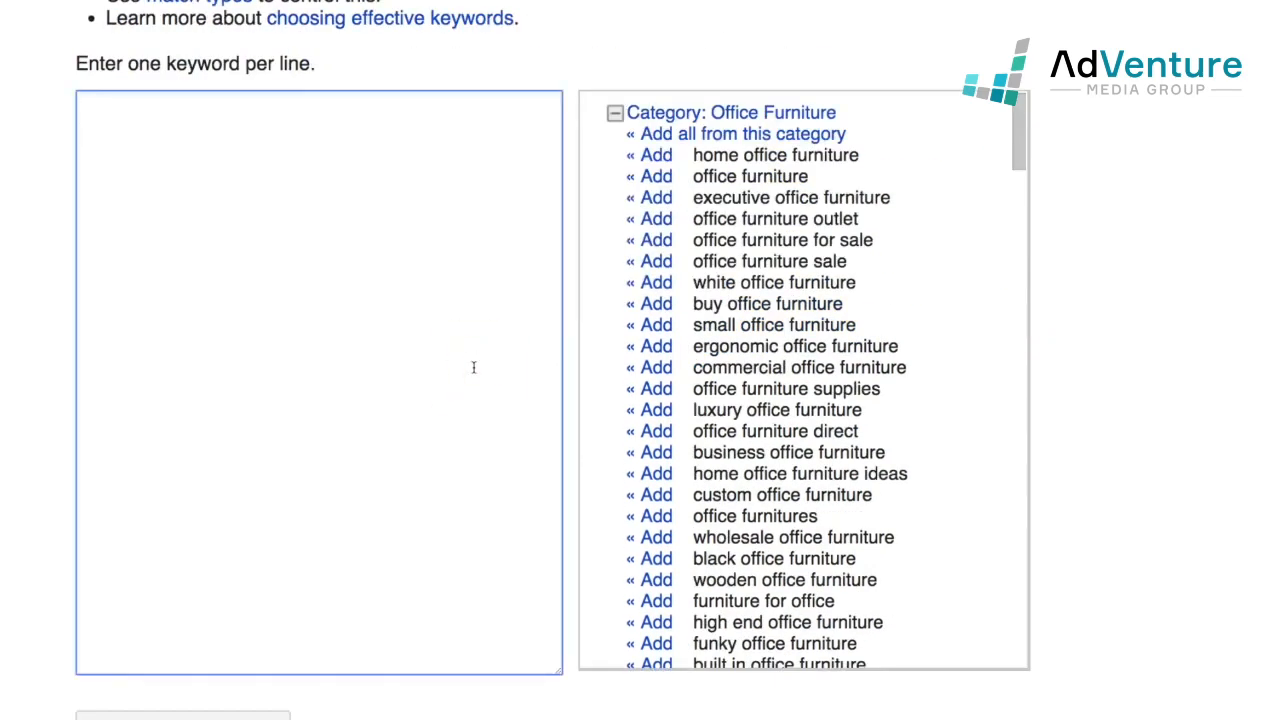
text("office chairs")
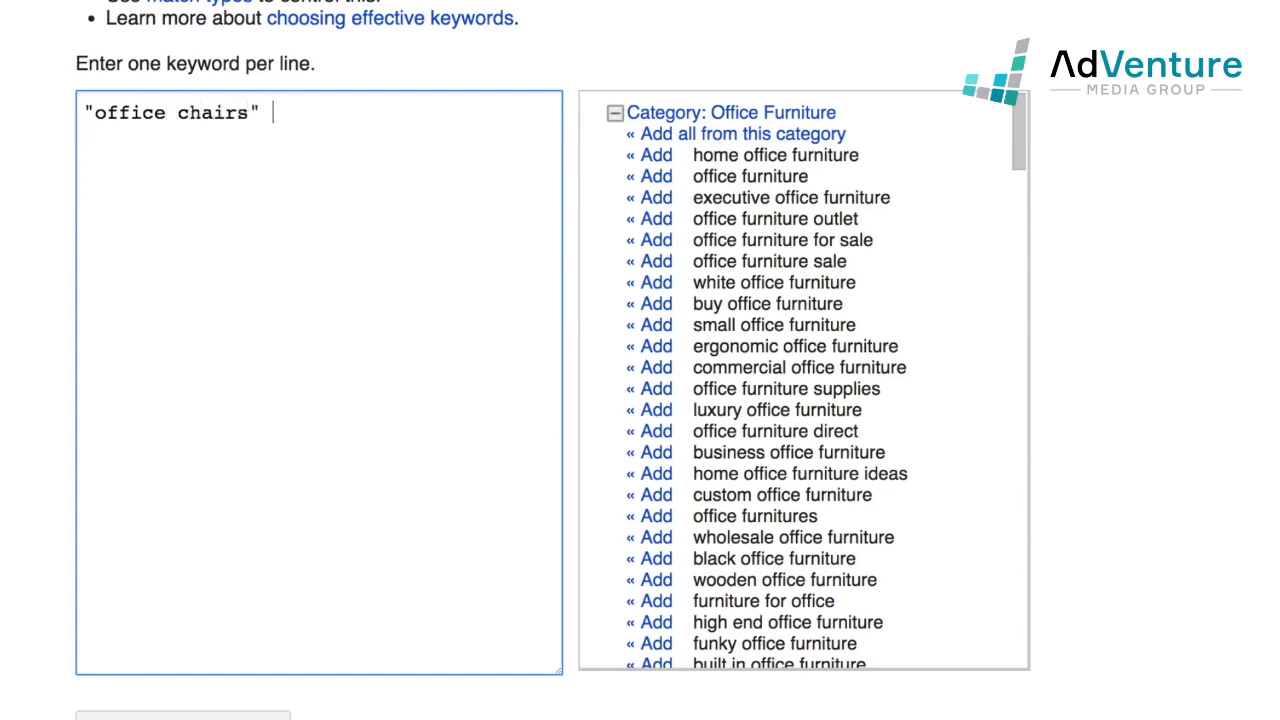
key(Return)
text(+office +chairs)
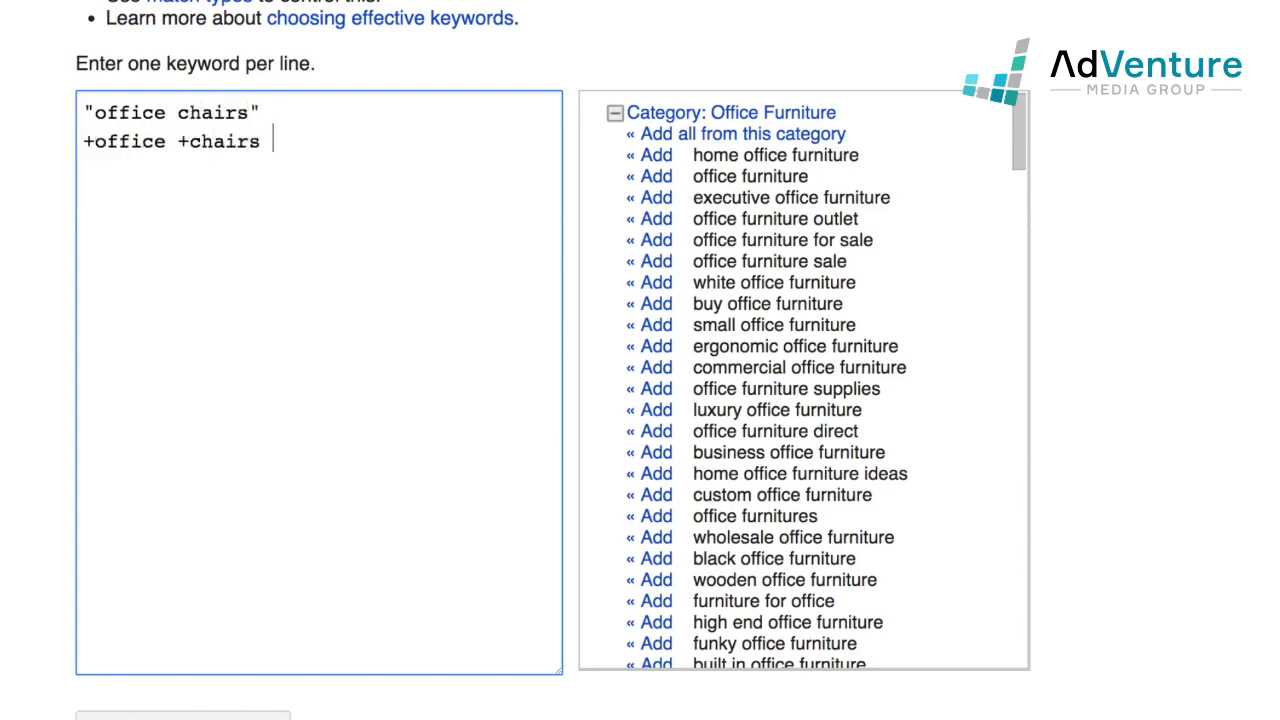
Step: Add buy file cabinets online as a third keyword on its own line
key(Return)
text(buy file cani)
key(BackSpace)
key(BackSpace)
text(vi)
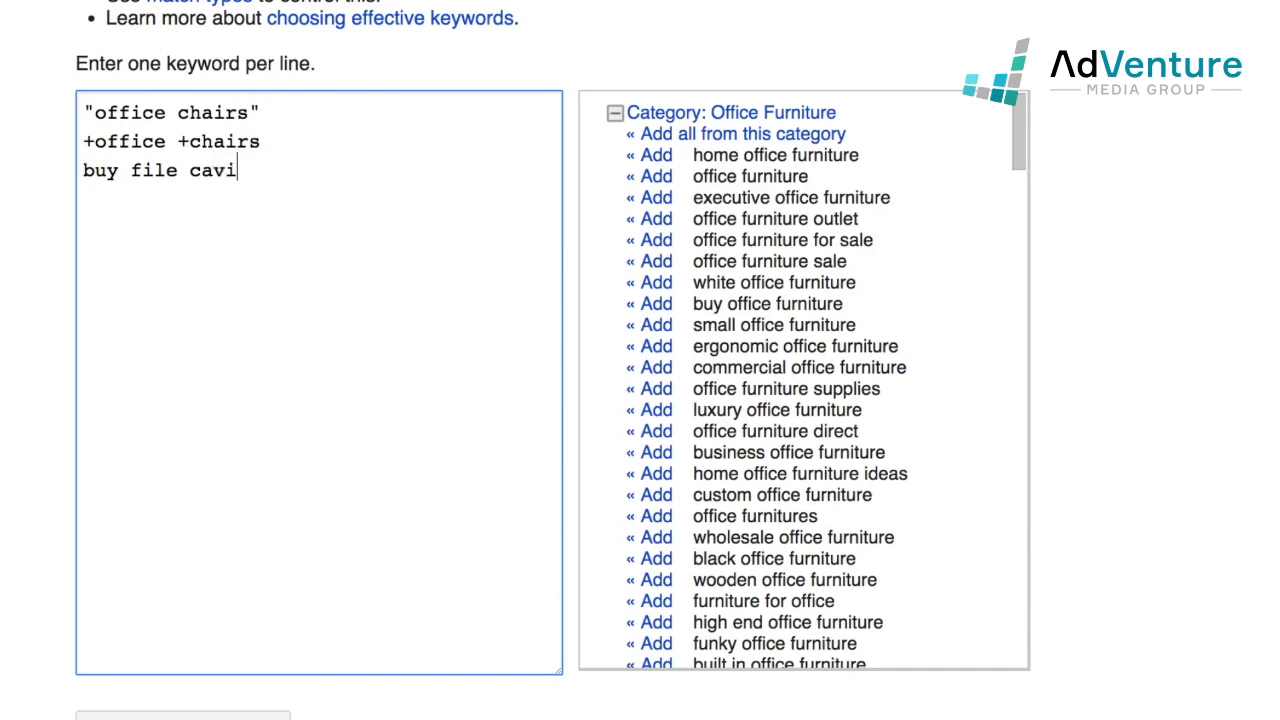
key(BackSpace)
key(BackSpace)
text(binets online)
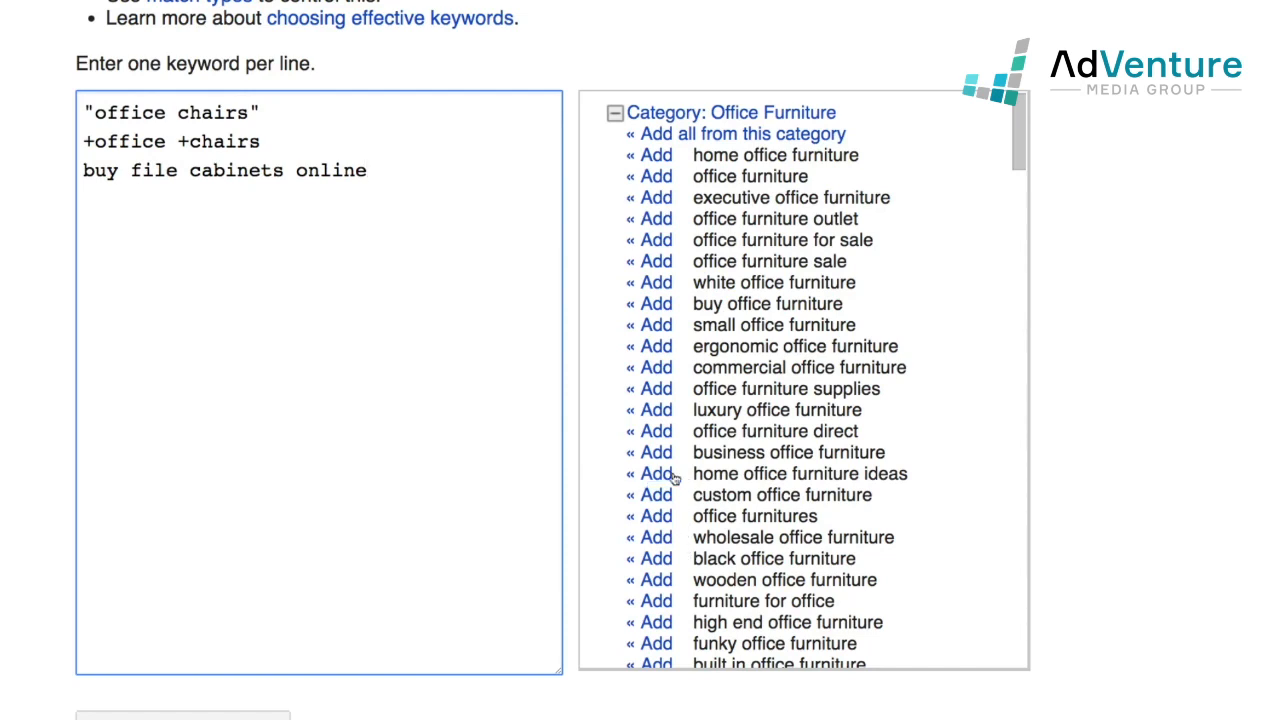
Step: Add the suggested keywords executive office furniture, office furniture, home office furniture, buy office furniture and ergonomic office furniture
click(656, 198)
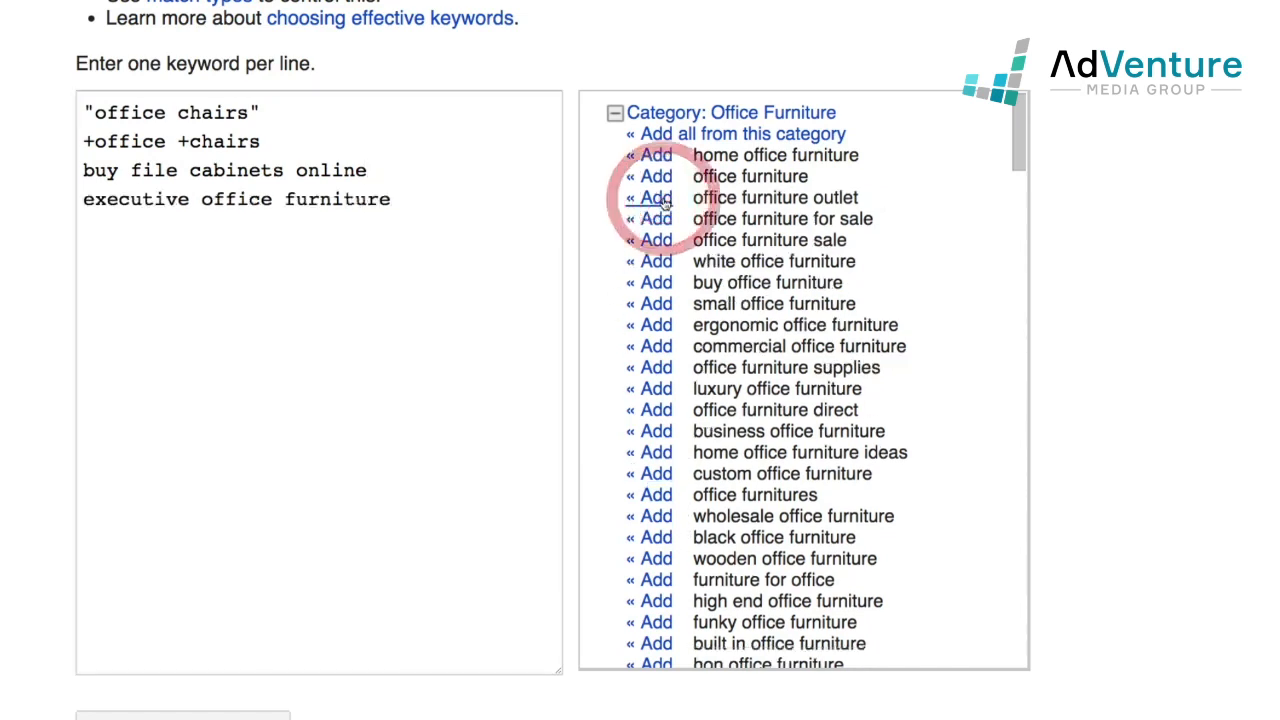
click(660, 174)
click(660, 156)
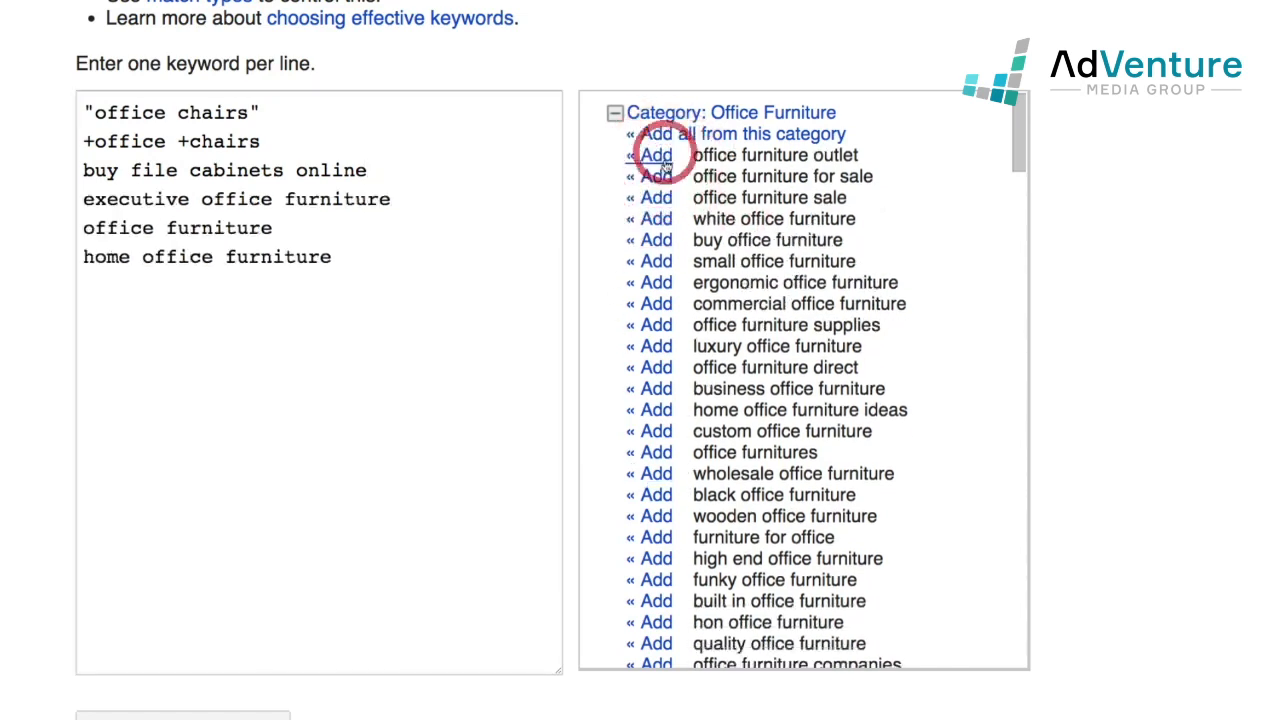
click(664, 242)
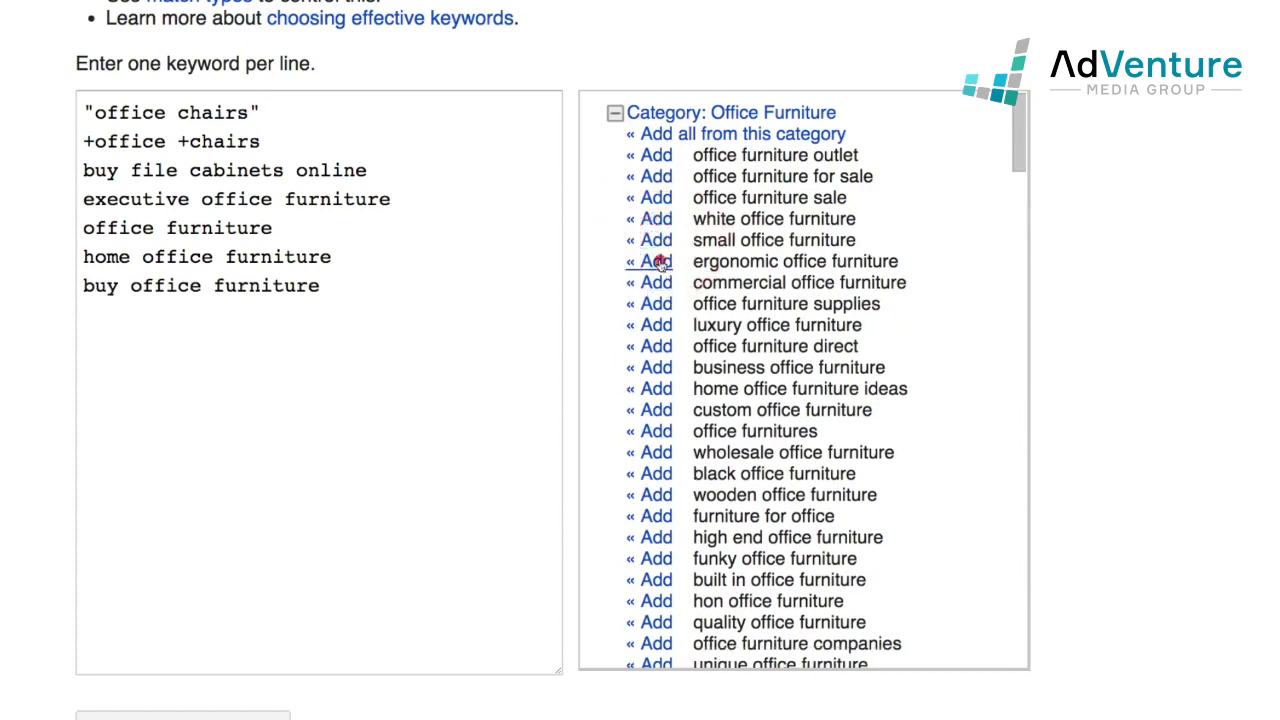
click(660, 262)
Step: Save the new ad group with its ad, keywords and the $4.00 default bid
scroll(503, 371, down, 5)
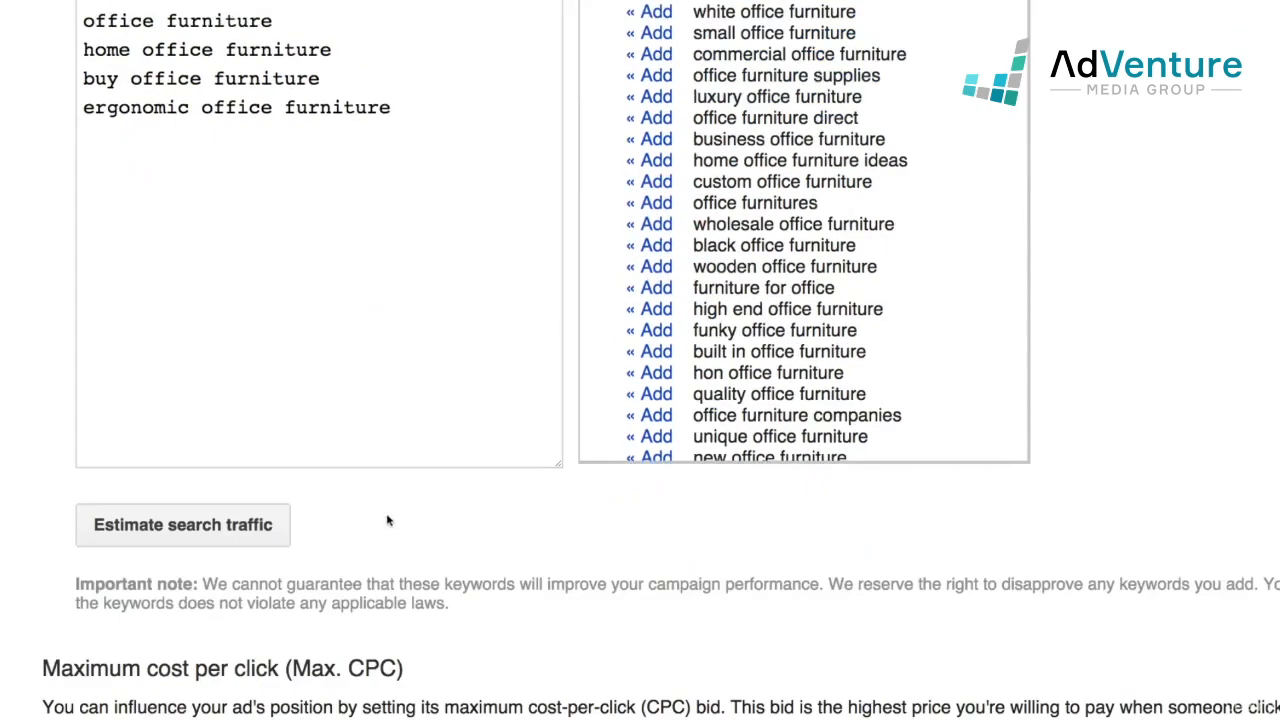
scroll(420, 517, up, 1)
scroll(432, 518, up, 1)
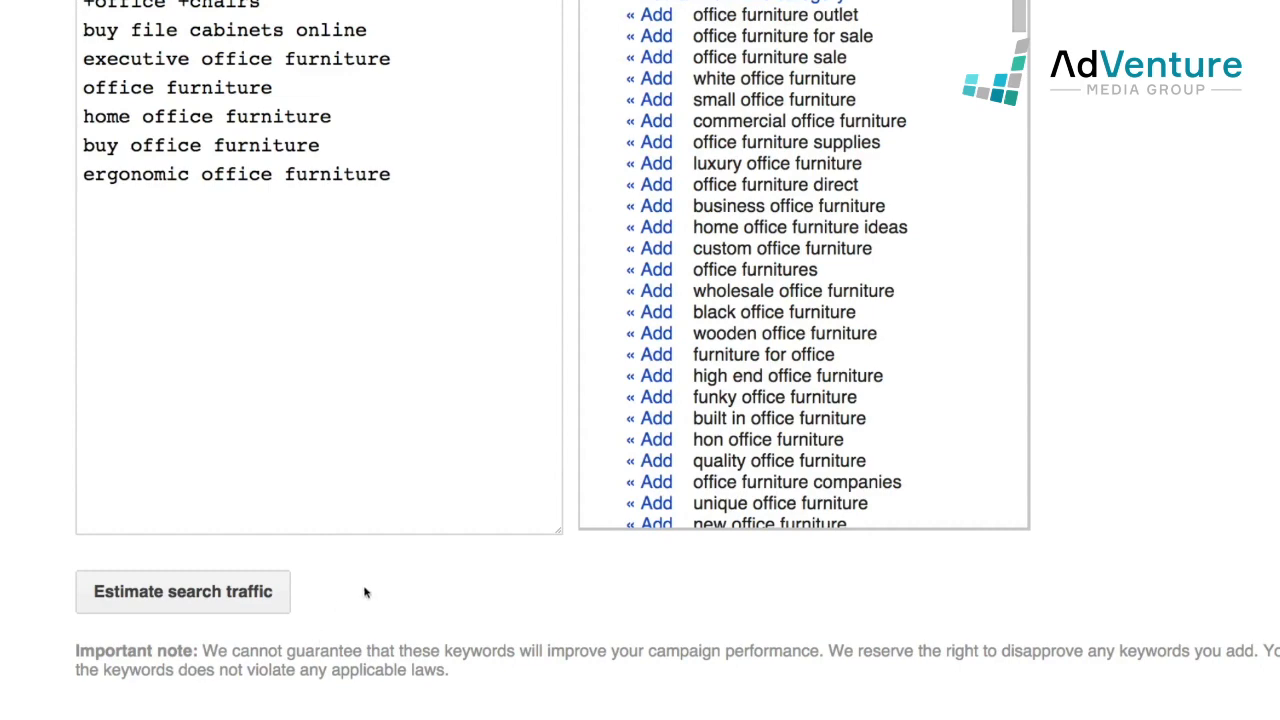
scroll(514, 612, down, 5)
scroll(514, 612, down, 3)
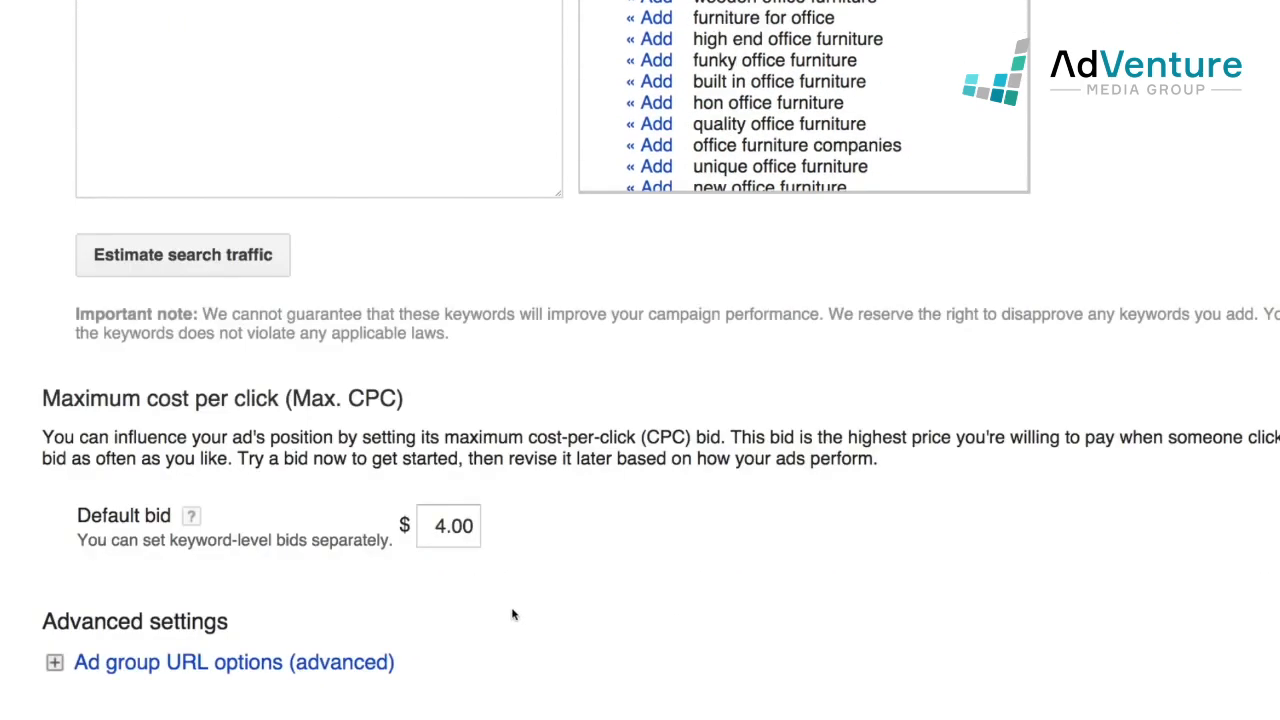
click(160, 665)
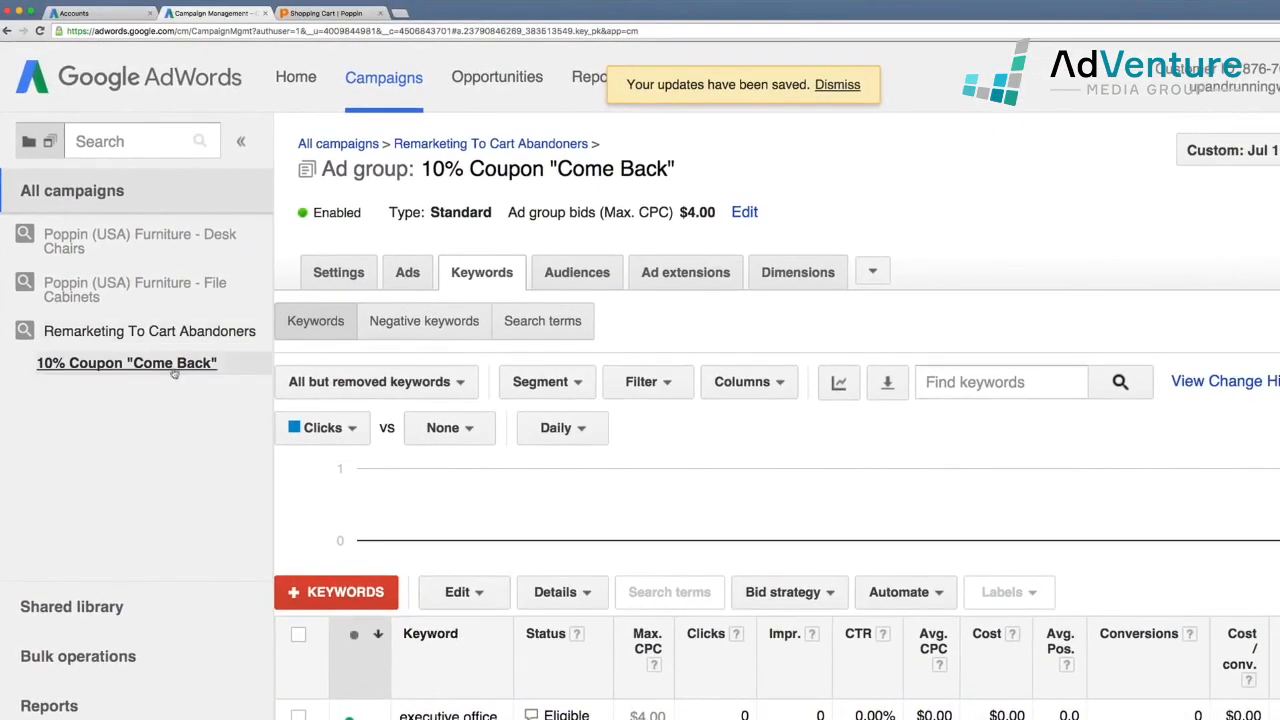
Step: Open the Remarketing To Cart Abandoners campaign, go into its 10% Coupon "Come Back" ad group and review the keyword list
click(170, 337)
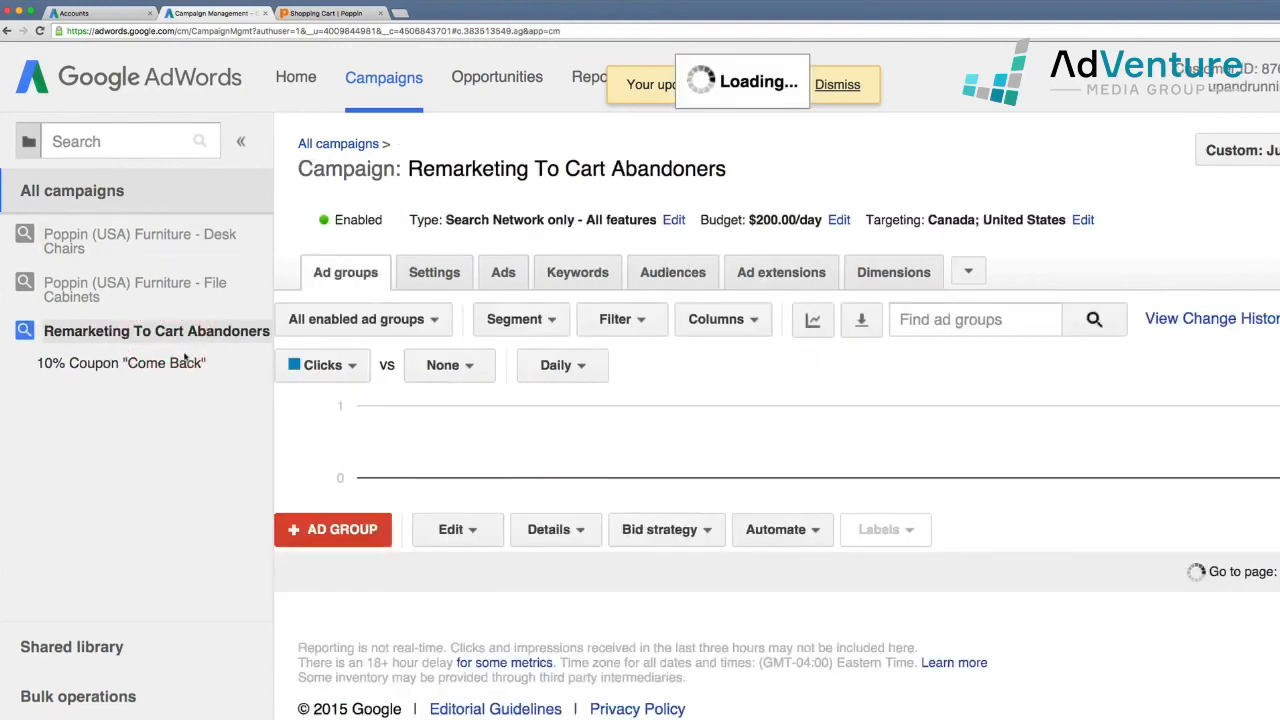
click(165, 363)
scroll(473, 451, down, 5)
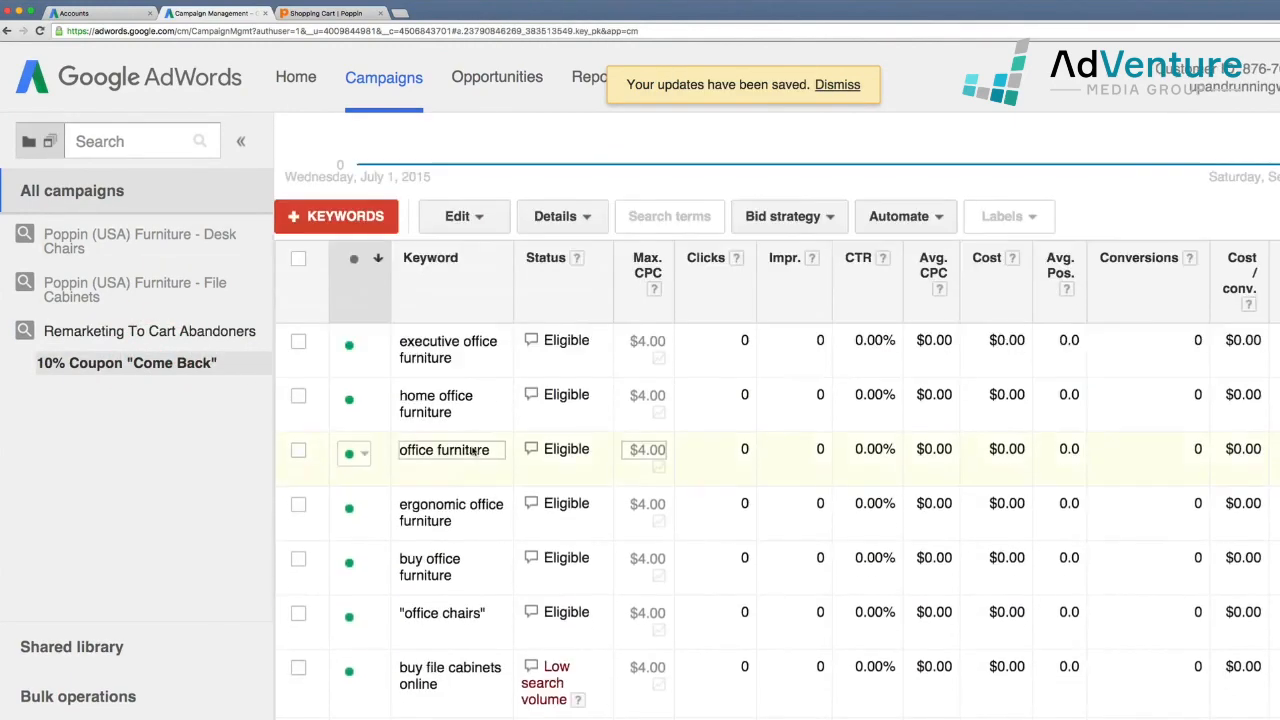
scroll(473, 451, up, 5)
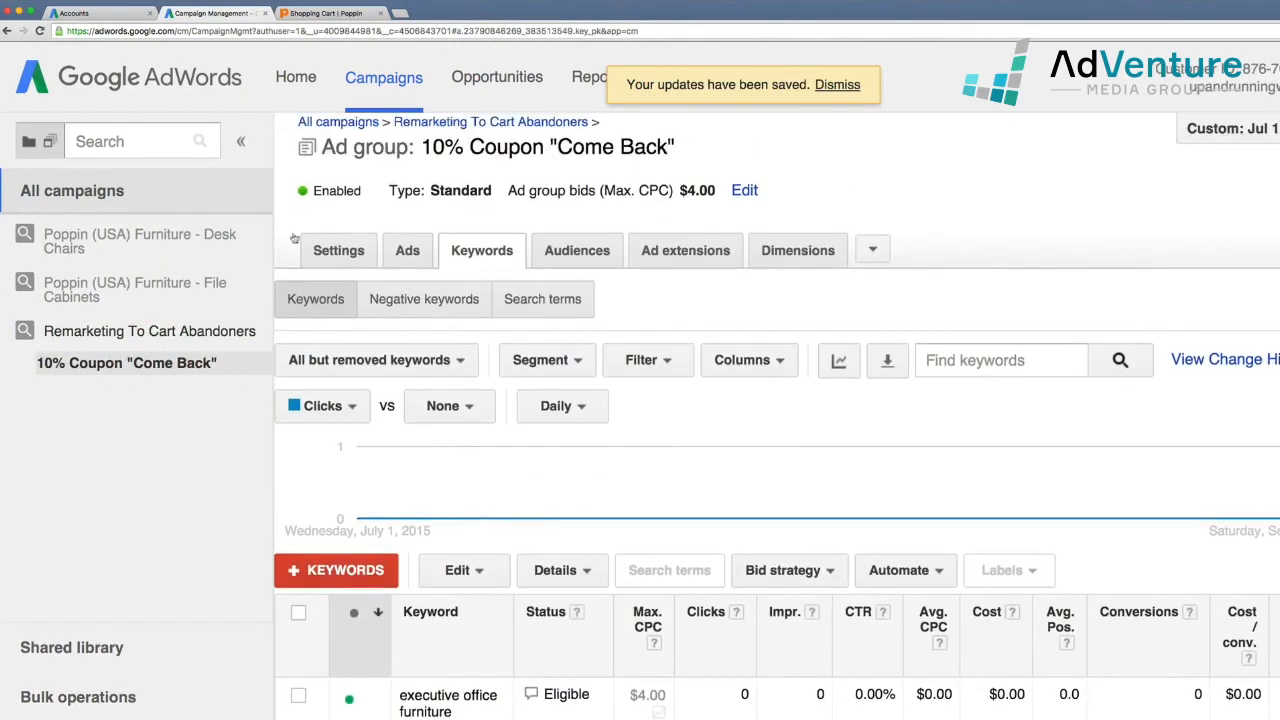
scroll(447, 335, up, 1)
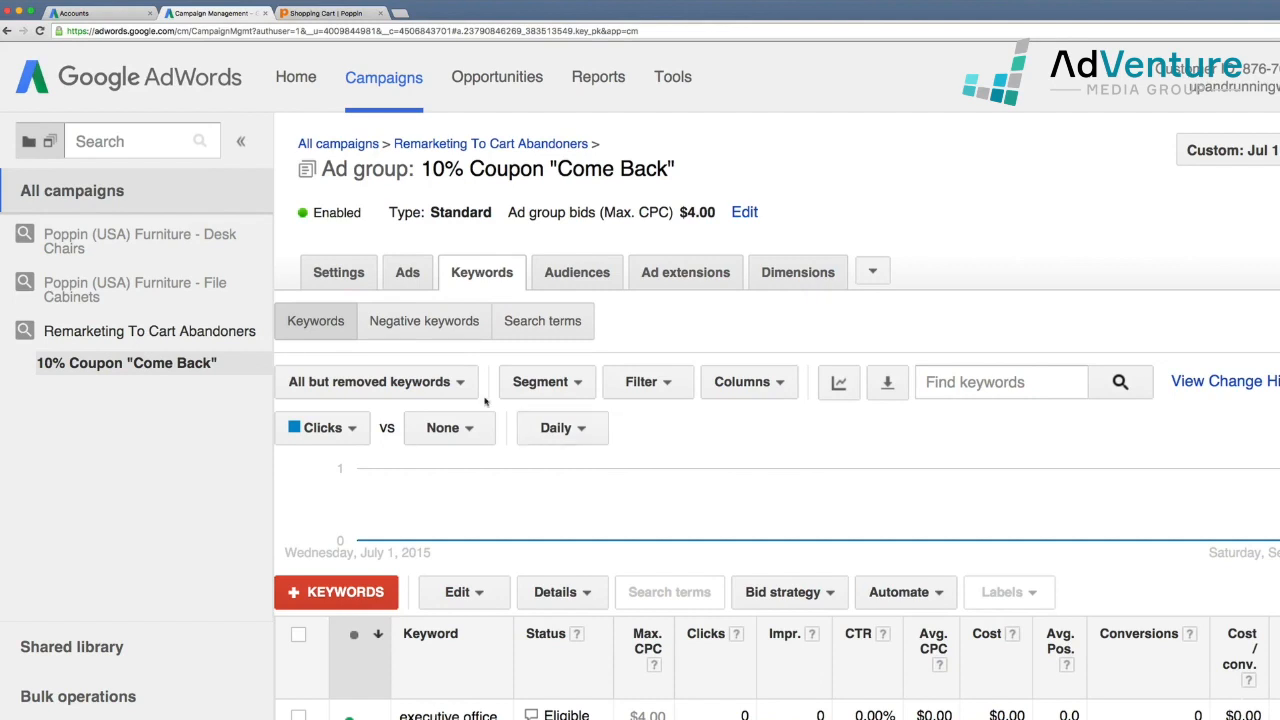
Step: Pause the 10% Coupon "Come Back" ad group and enable it again
click(318, 211)
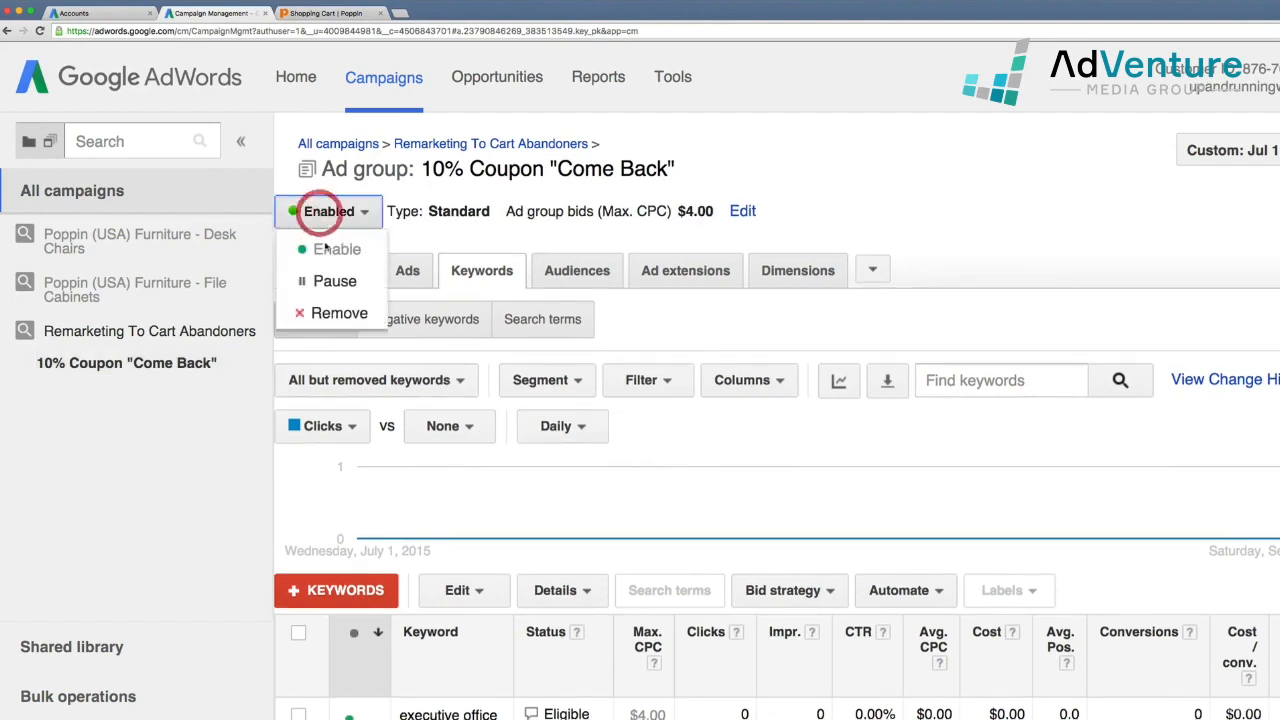
click(330, 281)
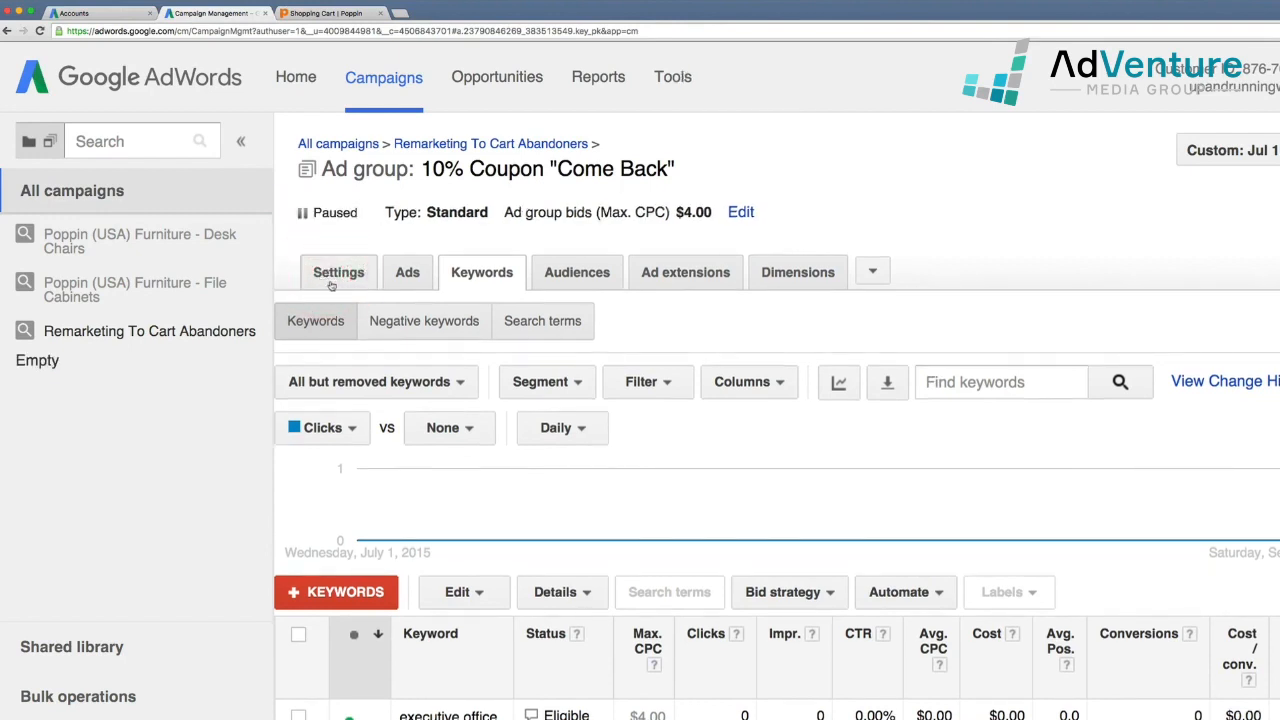
click(318, 212)
click(350, 249)
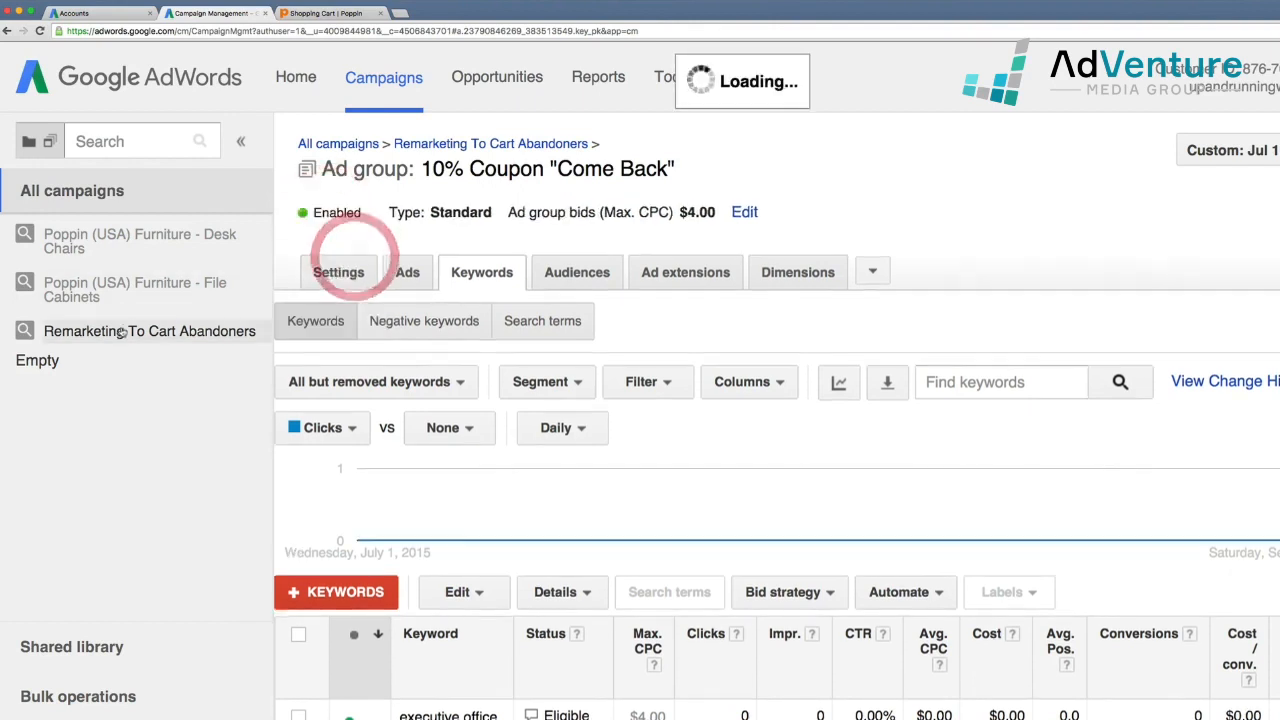
Step: Pause the entire Remarketing To Cart Abandoners campaign
click(120, 332)
click(352, 262)
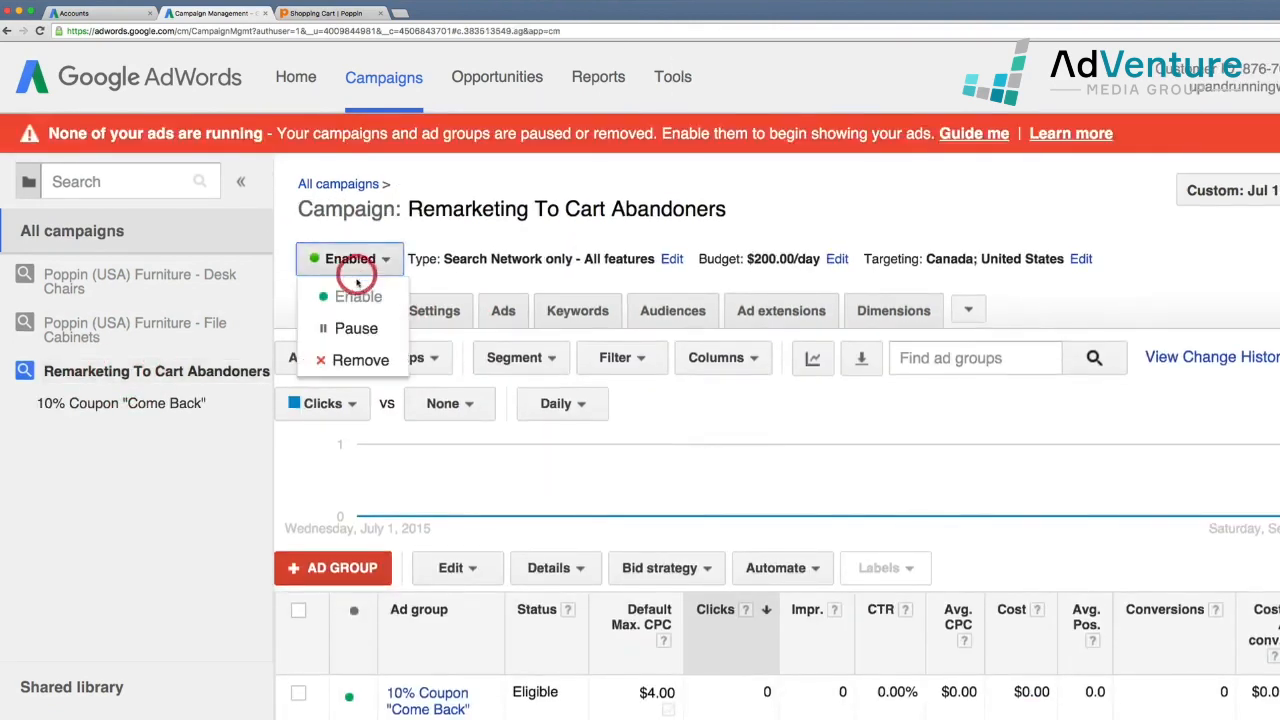
click(356, 328)
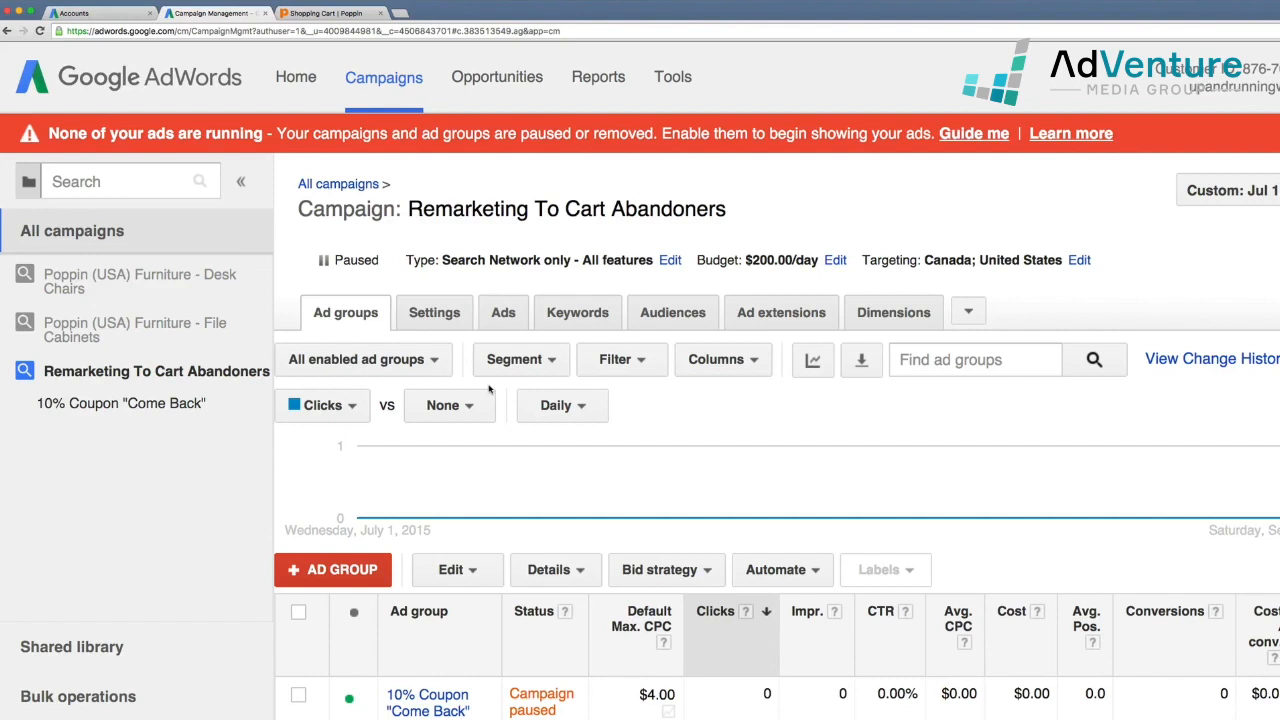
Step: Start adding remarketing audiences to the Remarketing To Cart Abandoners campaign and choose its 10% Coupon "Come Back" ad group
click(648, 316)
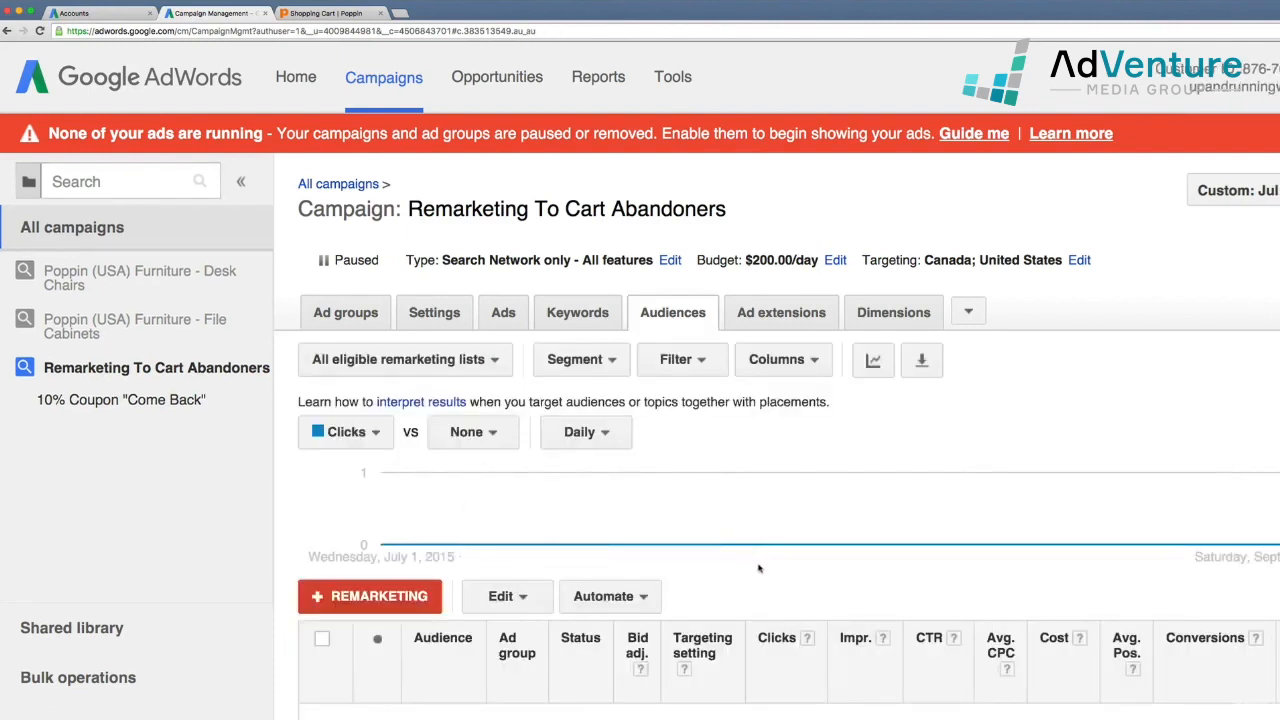
scroll(744, 544, down, 1)
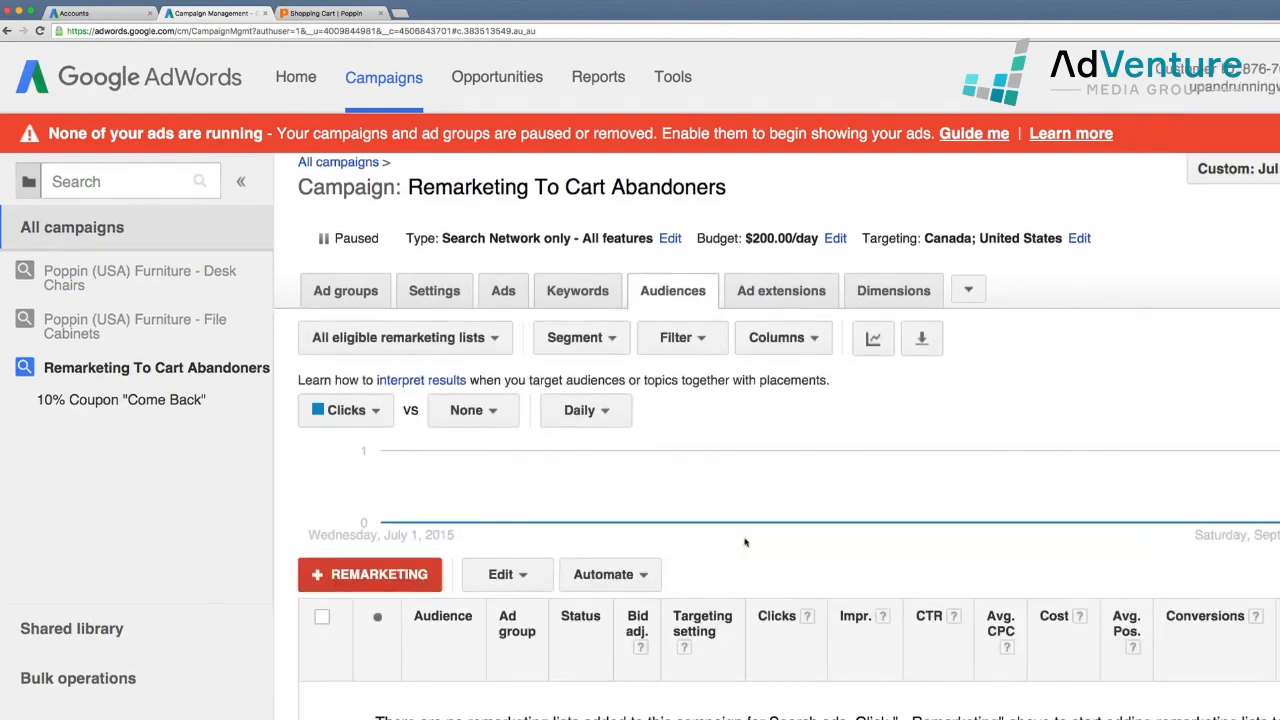
scroll(745, 543, down, 2)
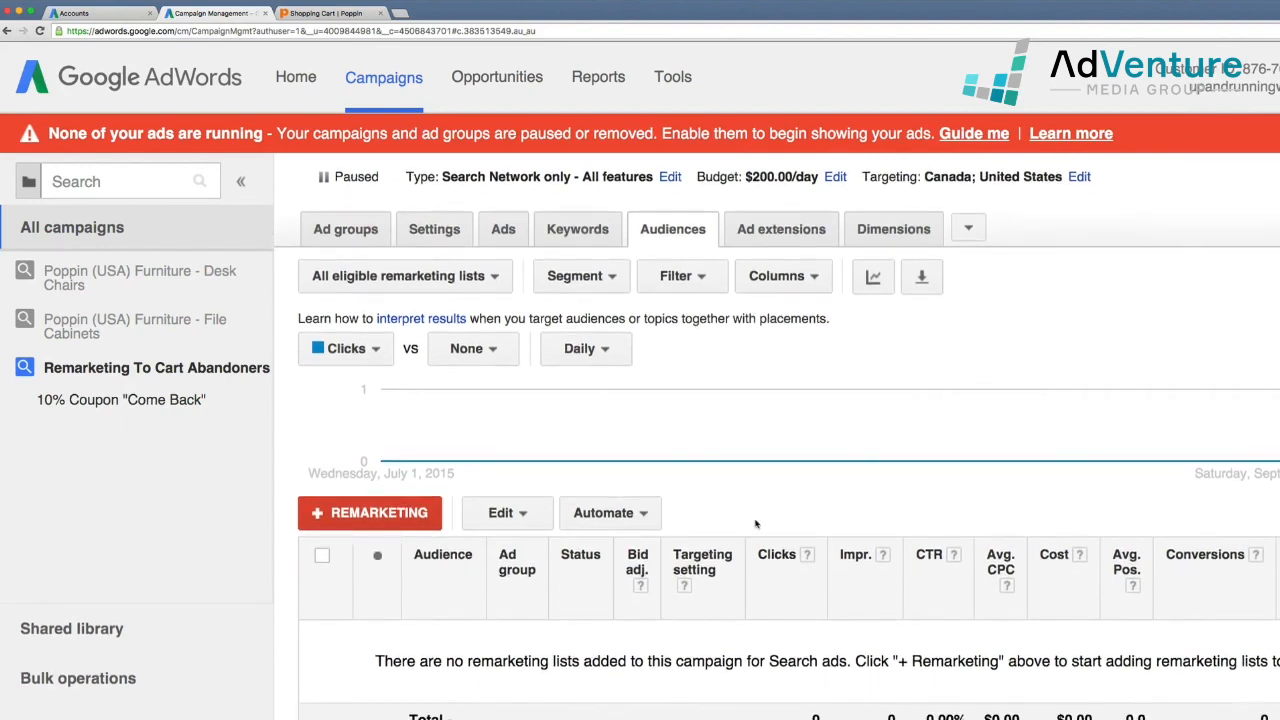
click(380, 517)
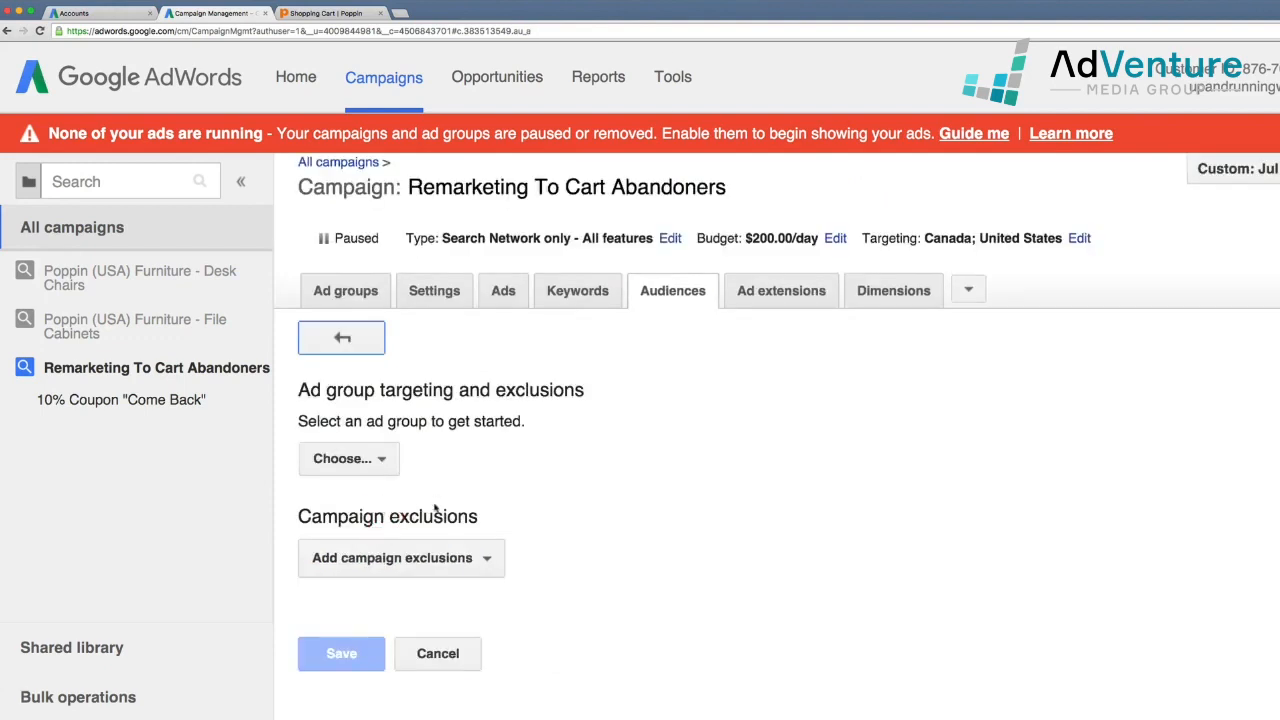
scroll(435, 508, down, 1)
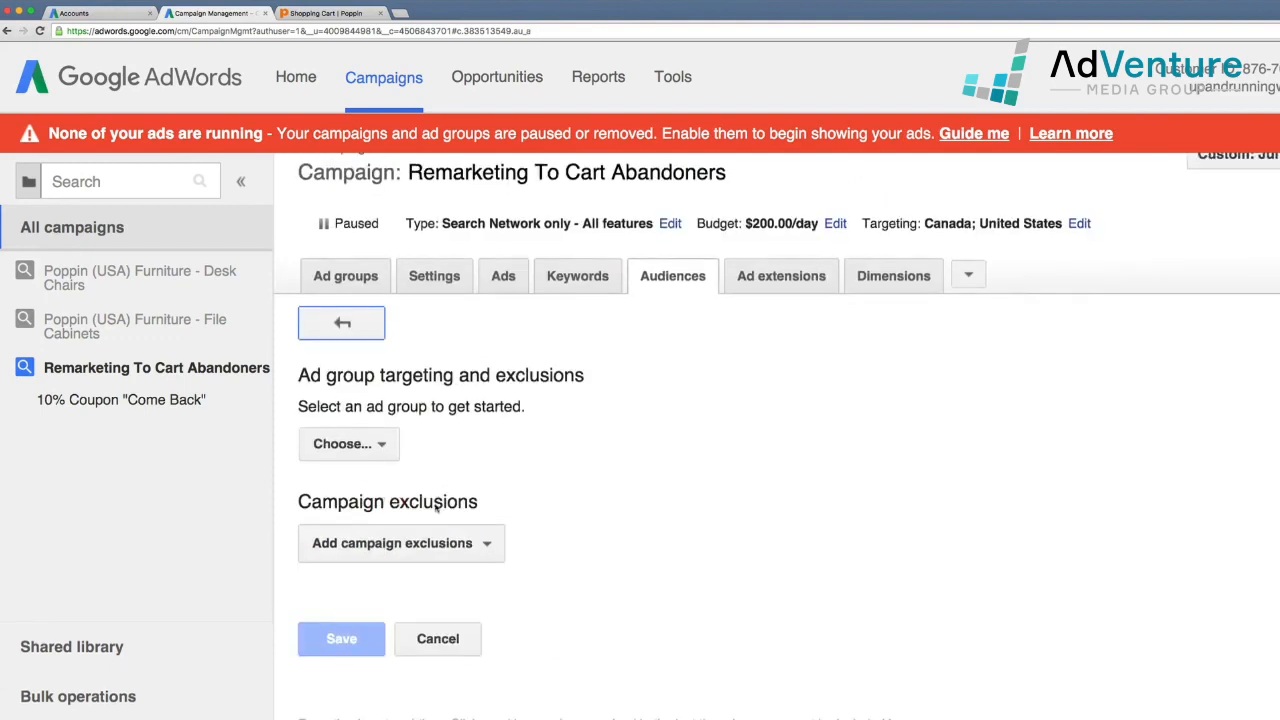
click(343, 449)
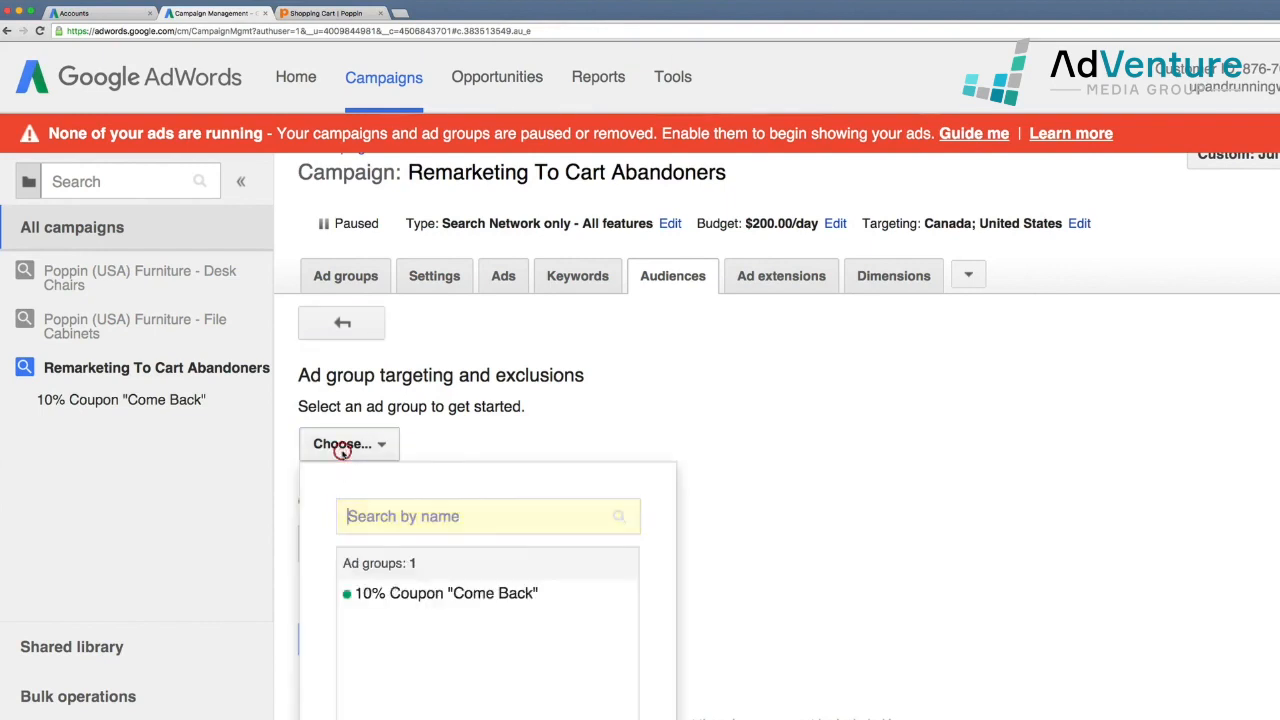
click(438, 596)
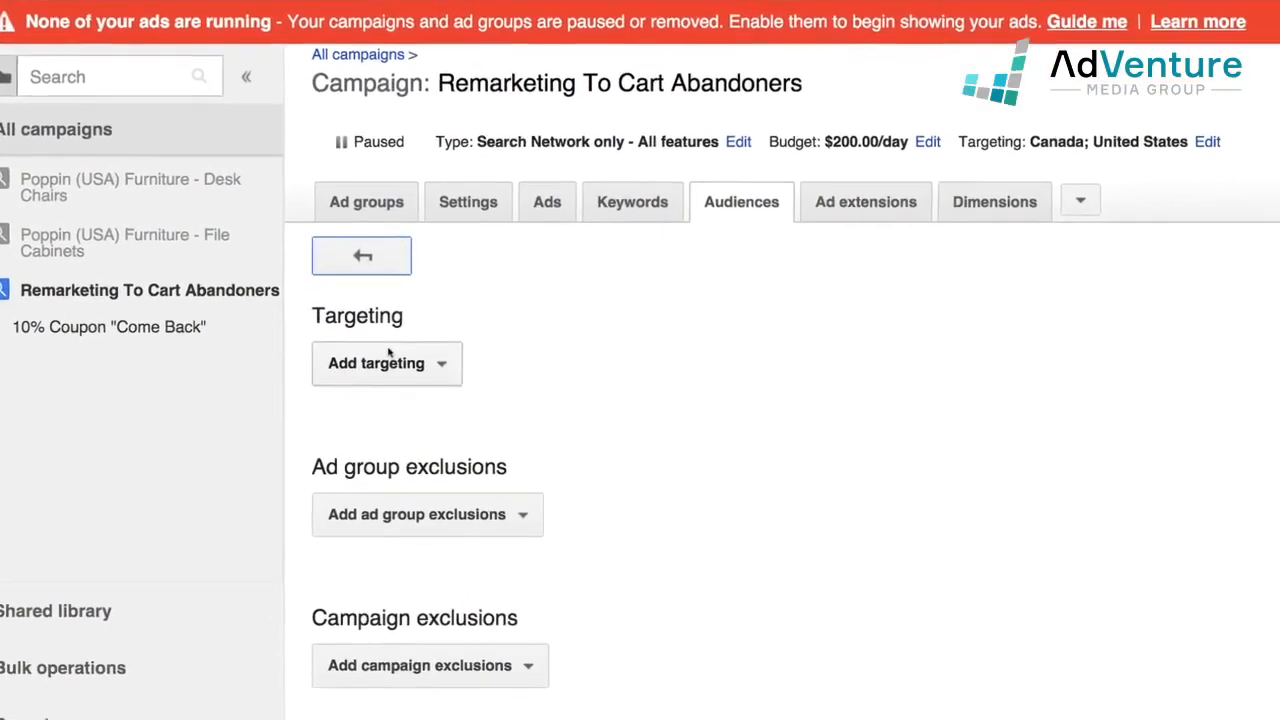
Step: Add Interests & remarketing targeting to the ad group and select the Cart Abandoners remarketing list
click(393, 376)
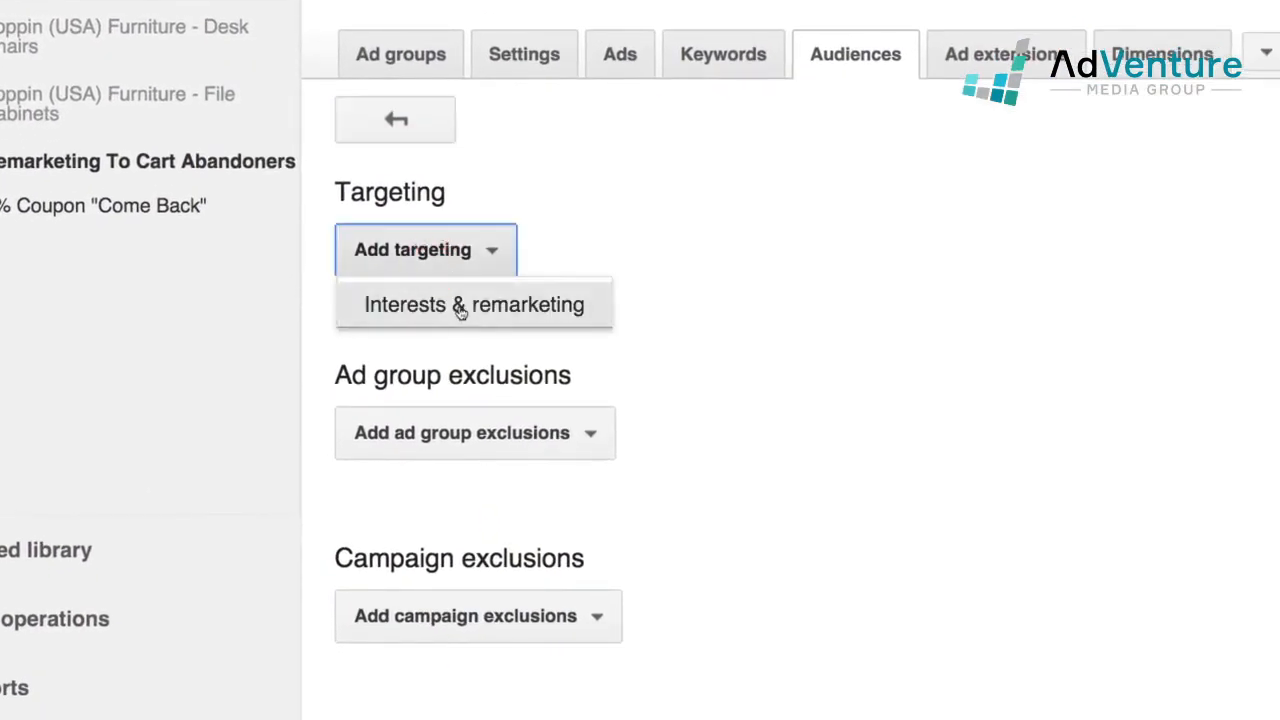
click(460, 308)
scroll(651, 303, down, 1)
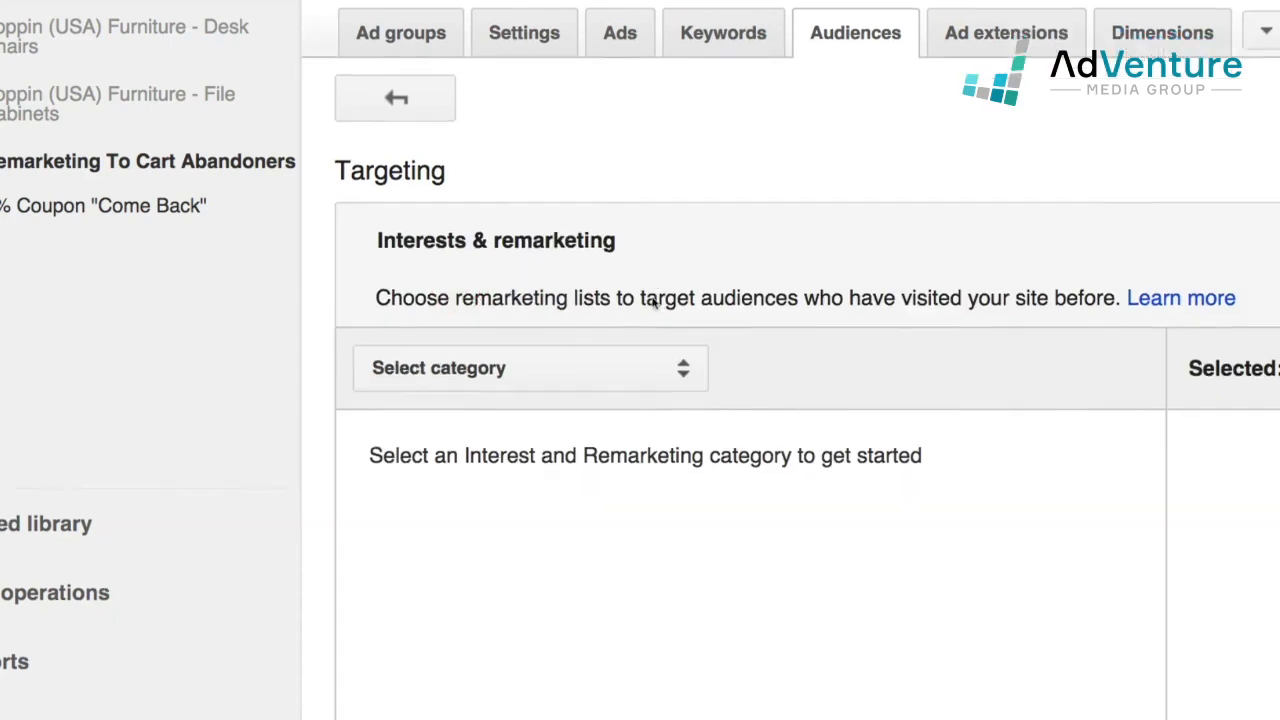
click(636, 370)
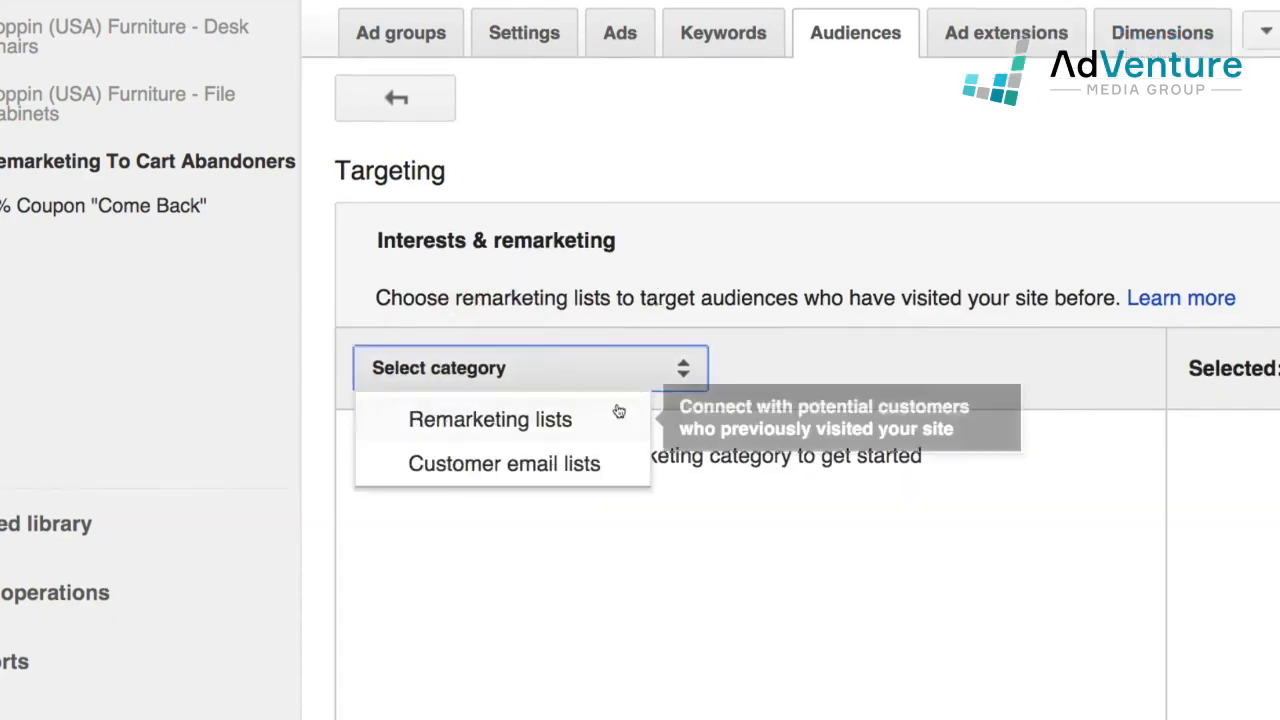
click(612, 416)
scroll(700, 420, down, 2)
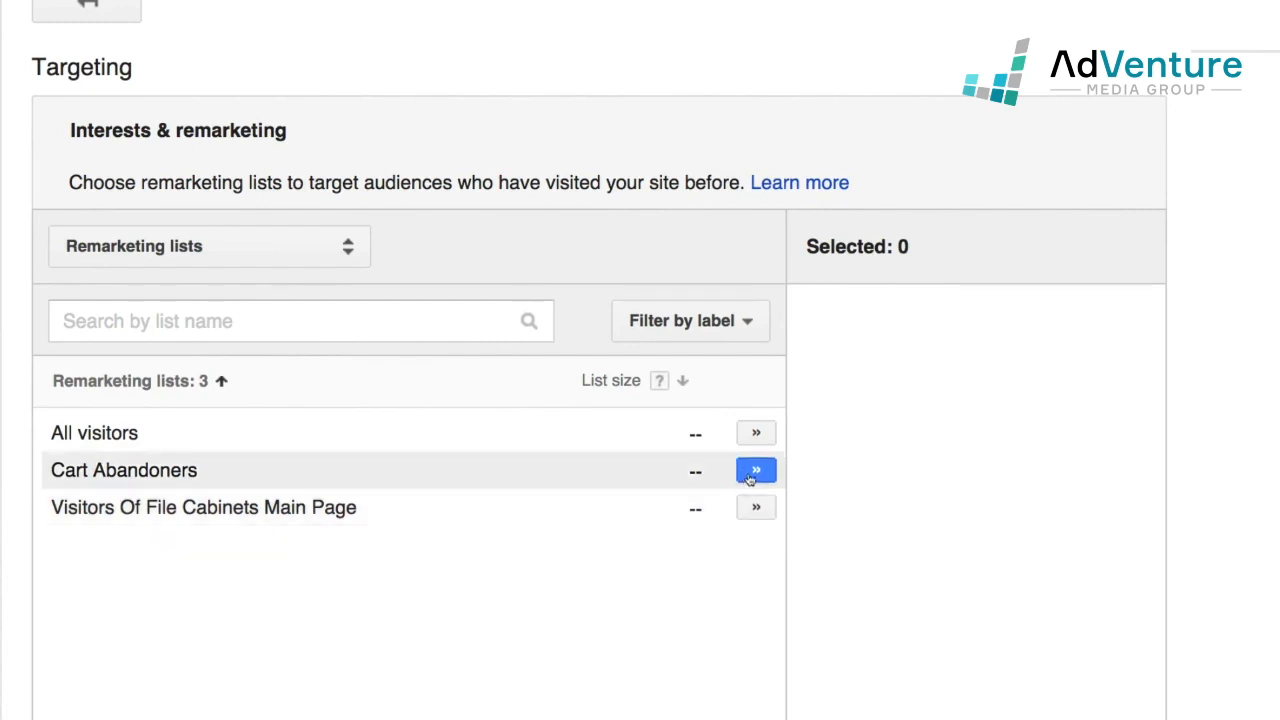
click(759, 475)
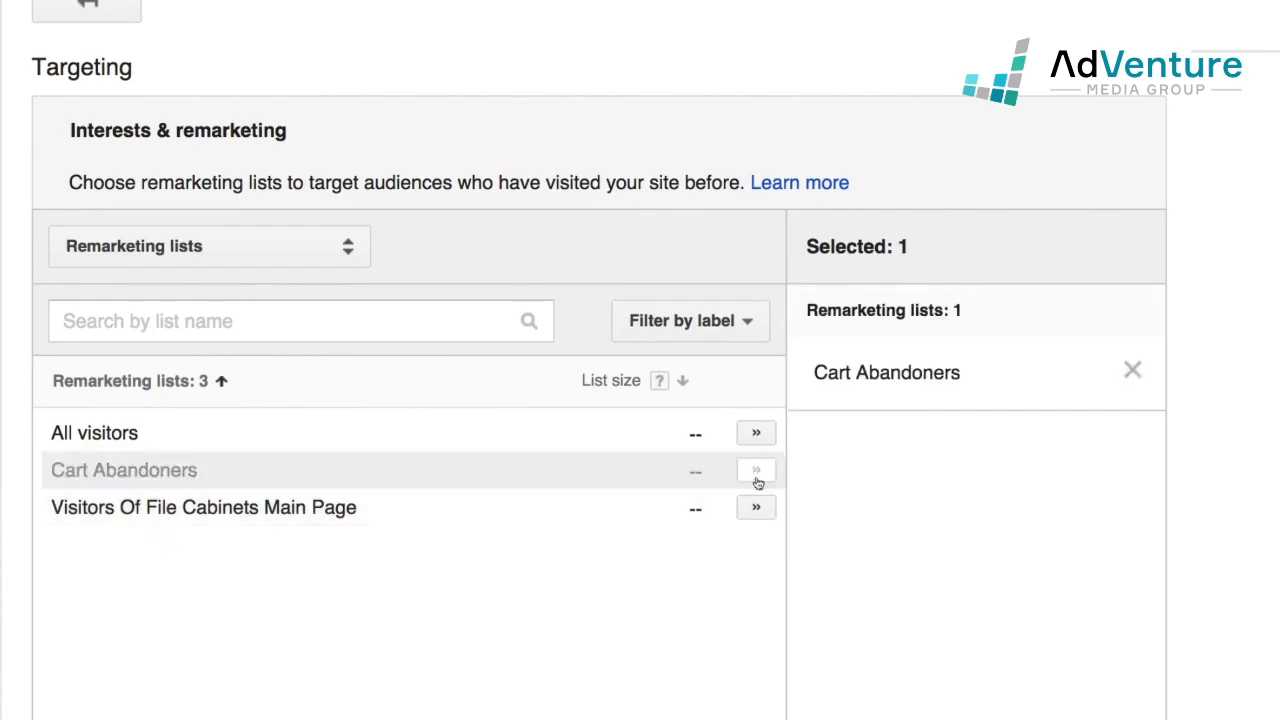
Step: Set the Cart Abandoners targeting to Target and bid, and save the ad group's audience settings
scroll(622, 621, down, 5)
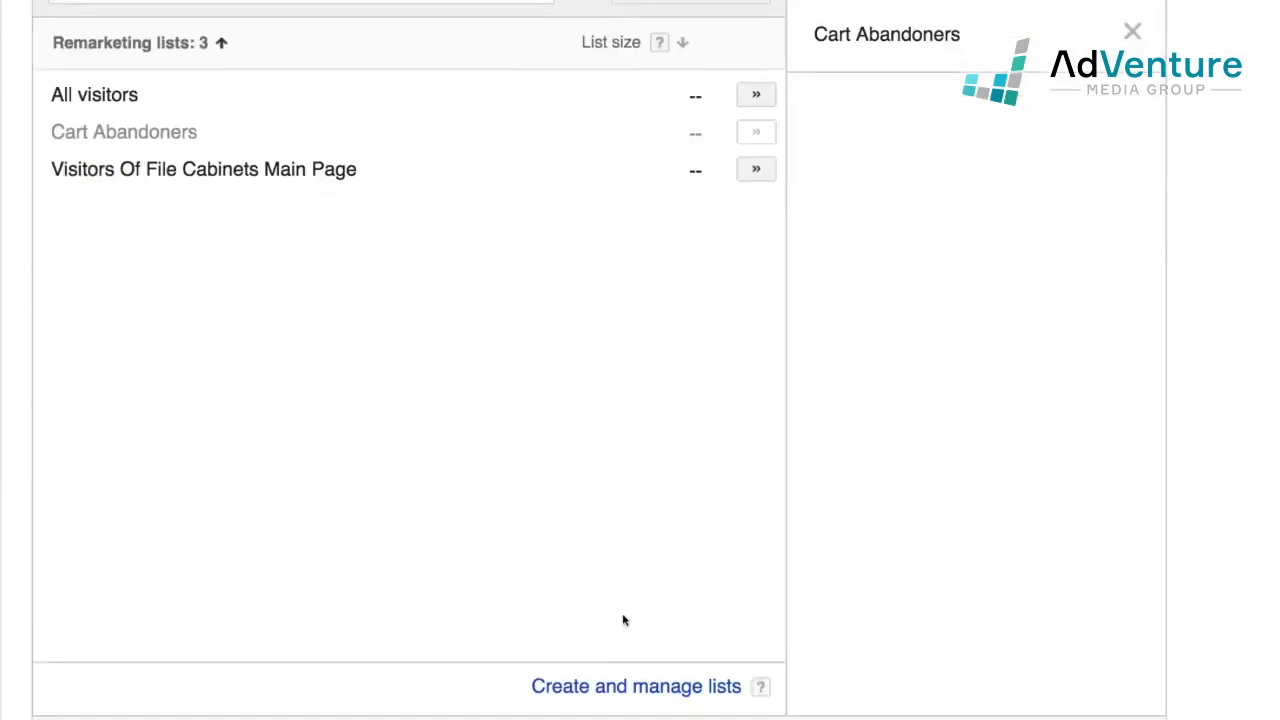
scroll(345, 590, down, 2)
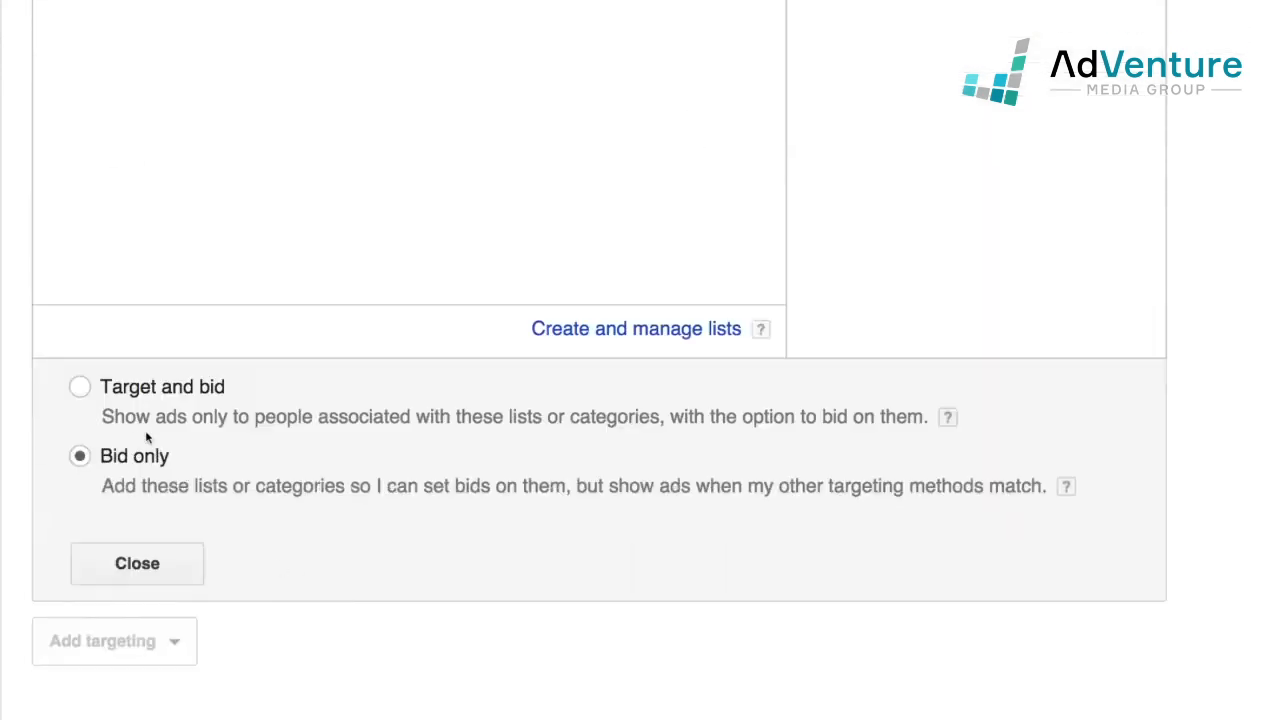
click(80, 389)
click(168, 565)
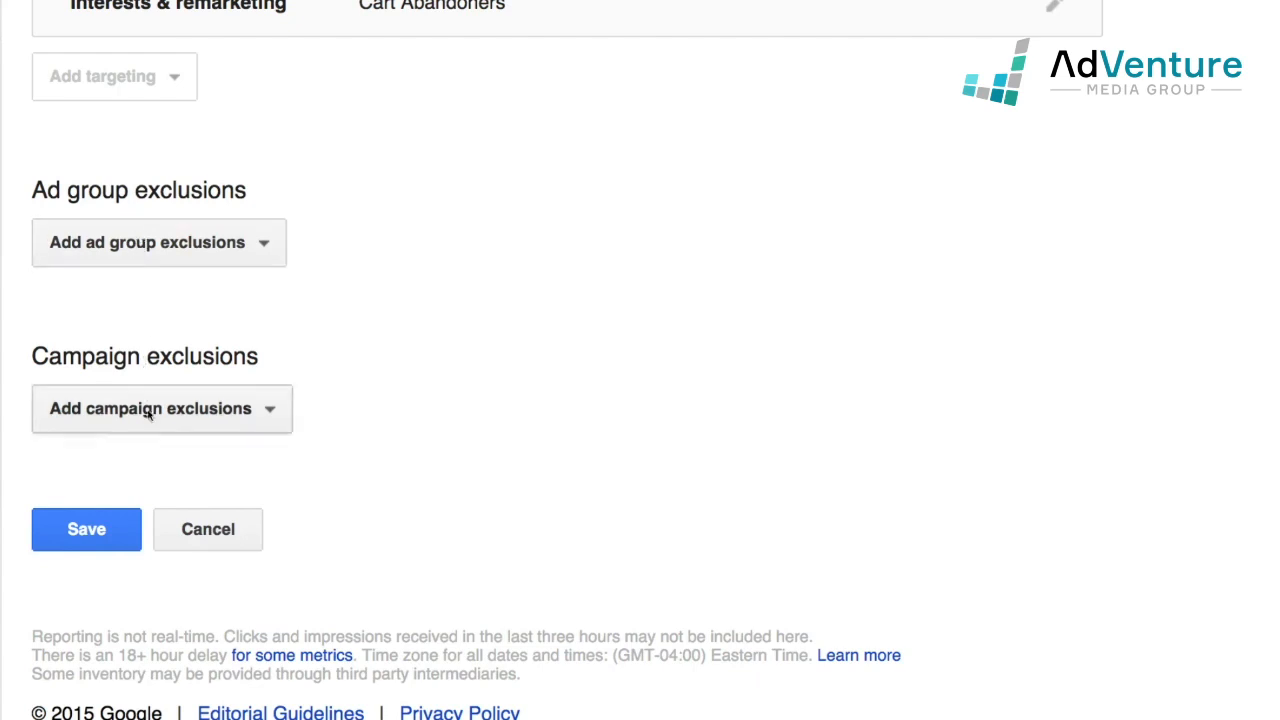
click(112, 527)
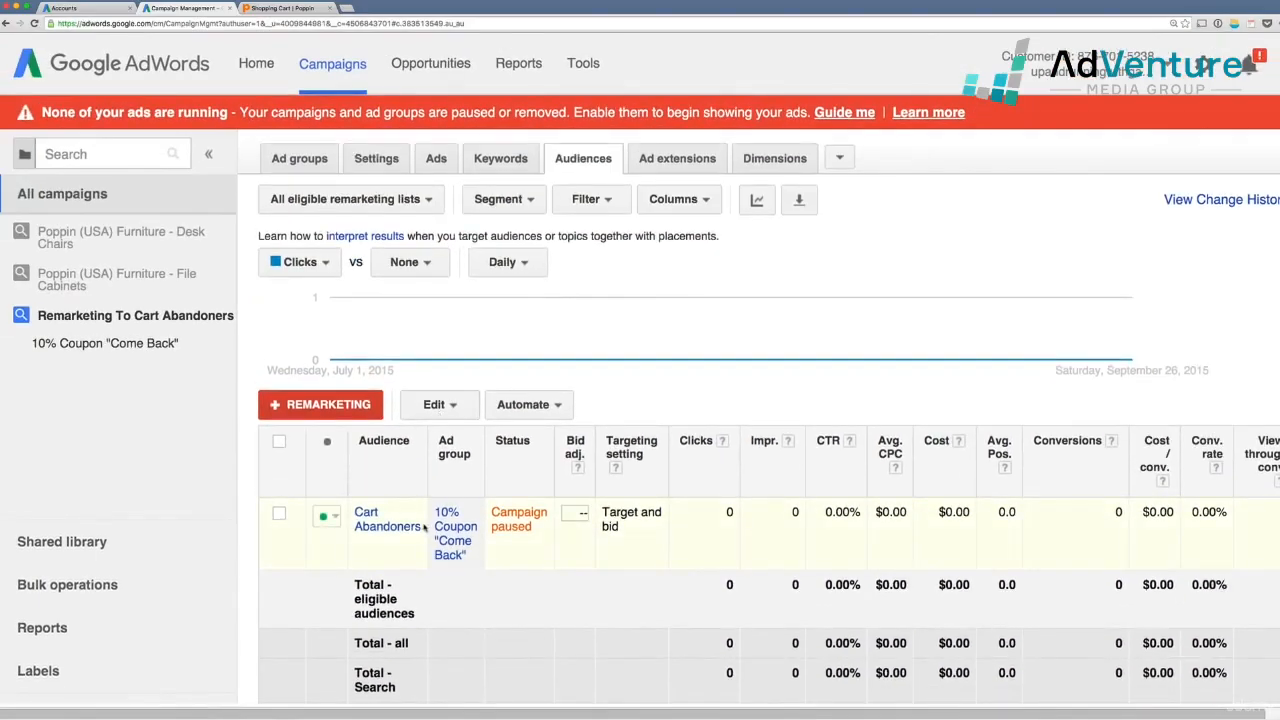
scroll(519, 481, up, 1)
scroll(519, 481, up, 1)
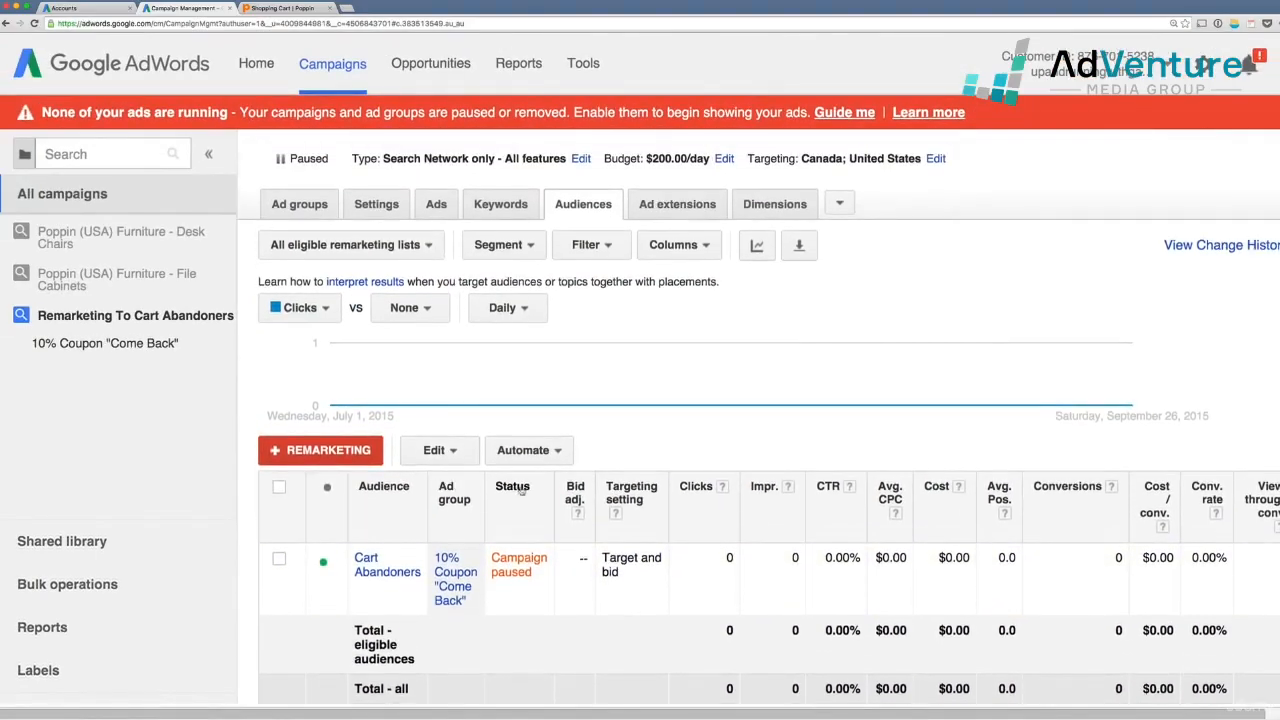
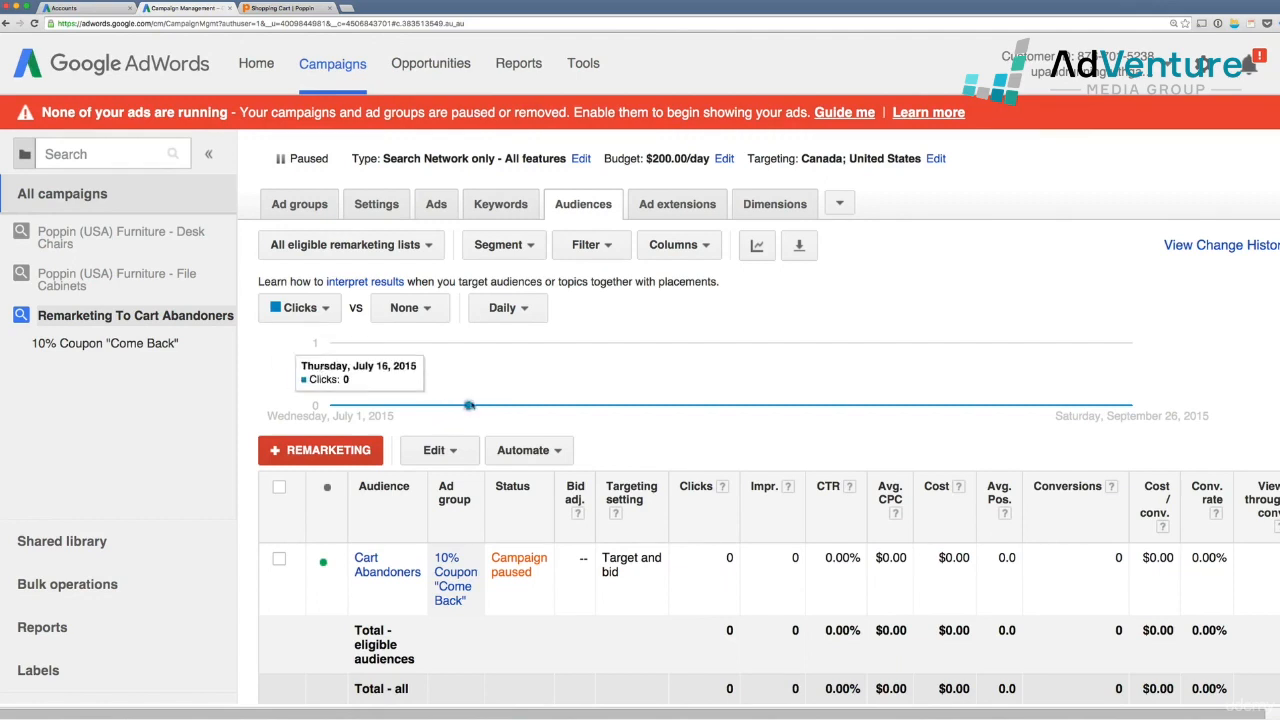
Step: Examine the other account's shared remarketing audiences, comparing their list sizes on Google Properties and the Display Network
scroll(470, 430, up, 2)
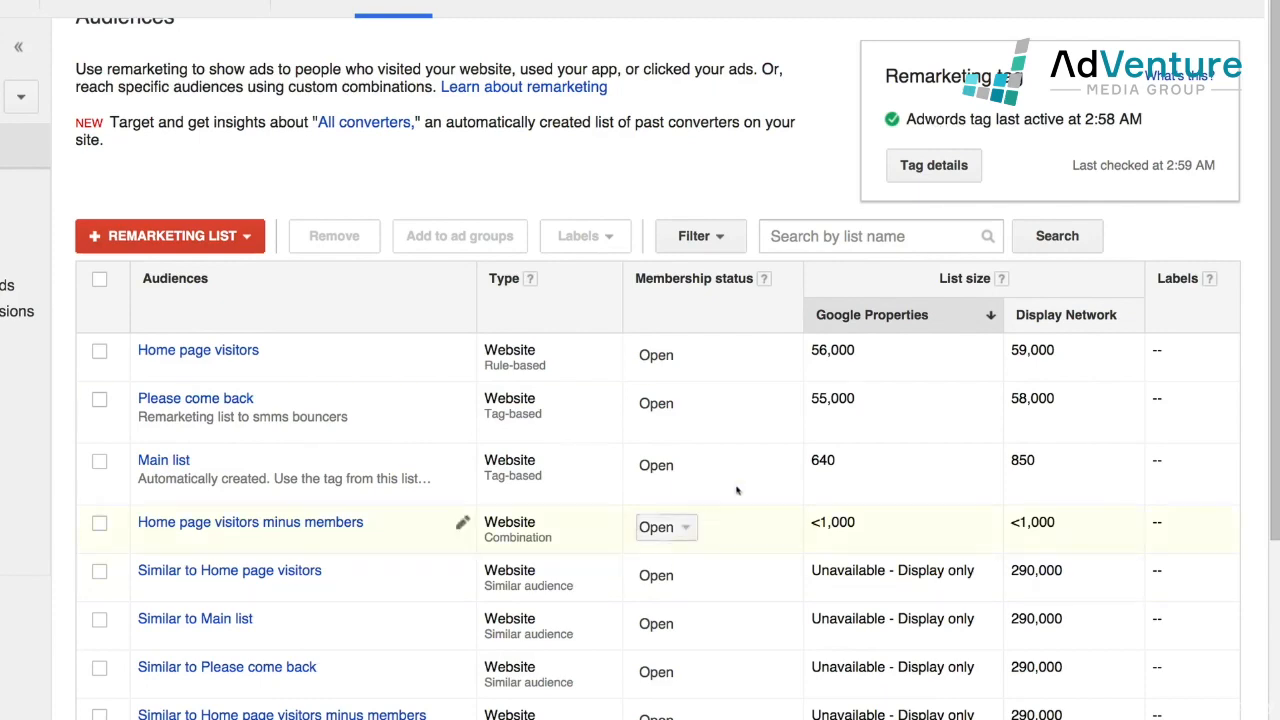
scroll(646, 482, down, 1)
scroll(646, 482, down, 1)
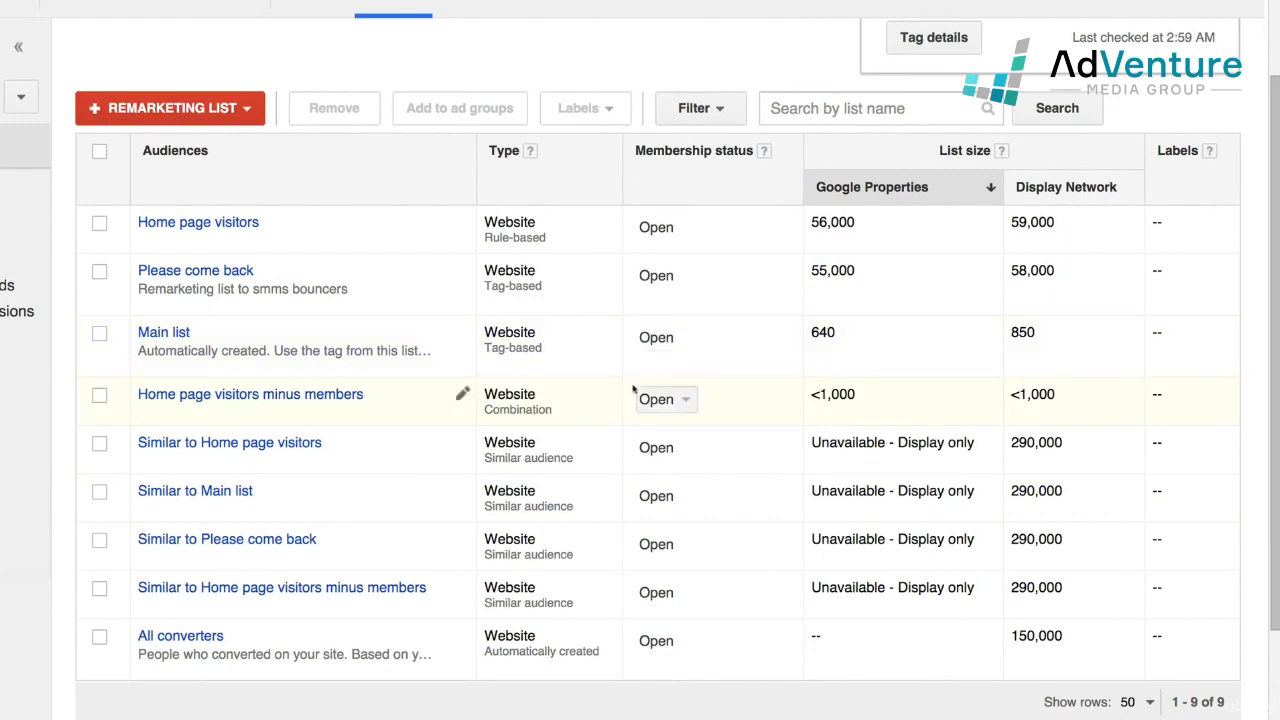
scroll(632, 390, up, 1)
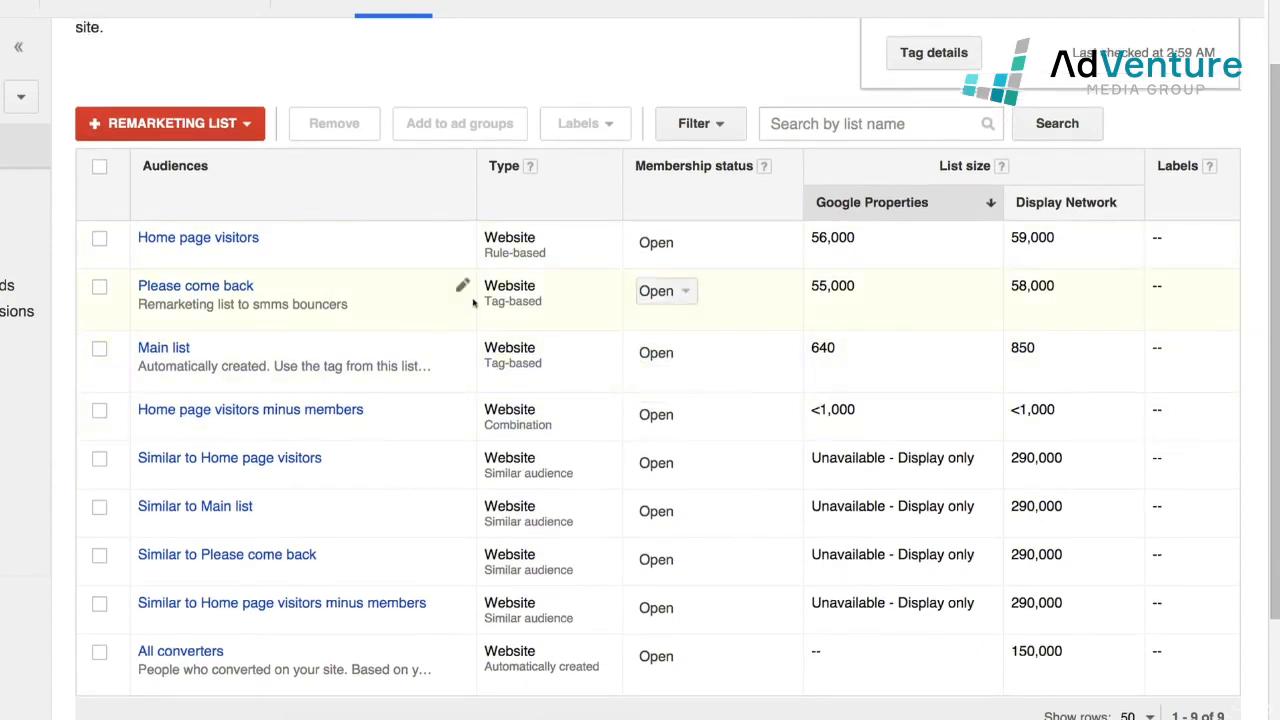
scroll(473, 302, up, 1)
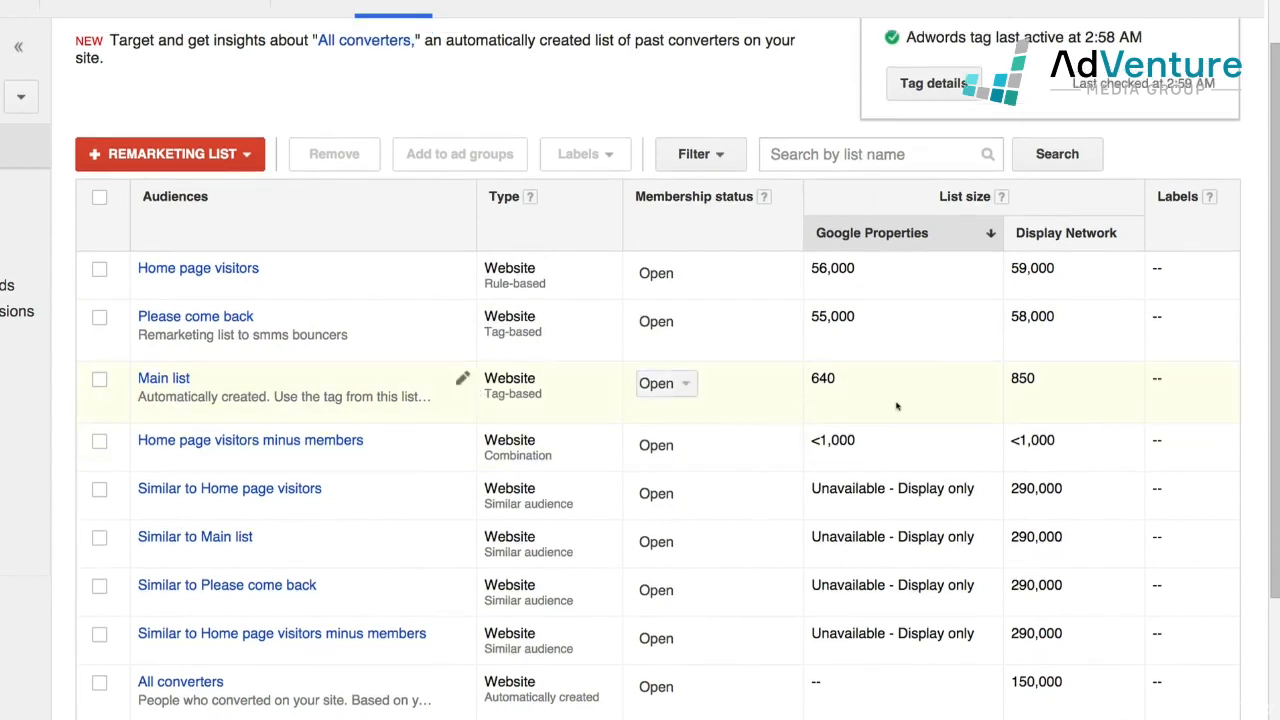
scroll(897, 405, up, 1)
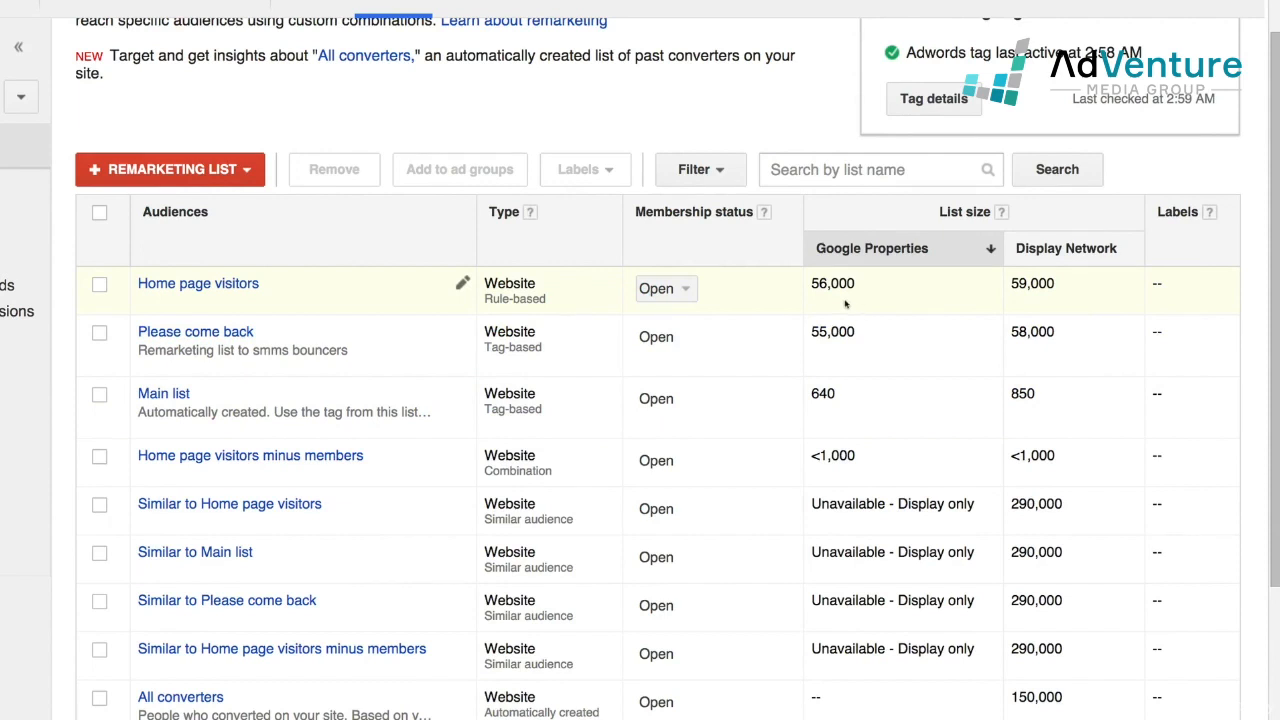
drag(1011, 283, 1056, 285)
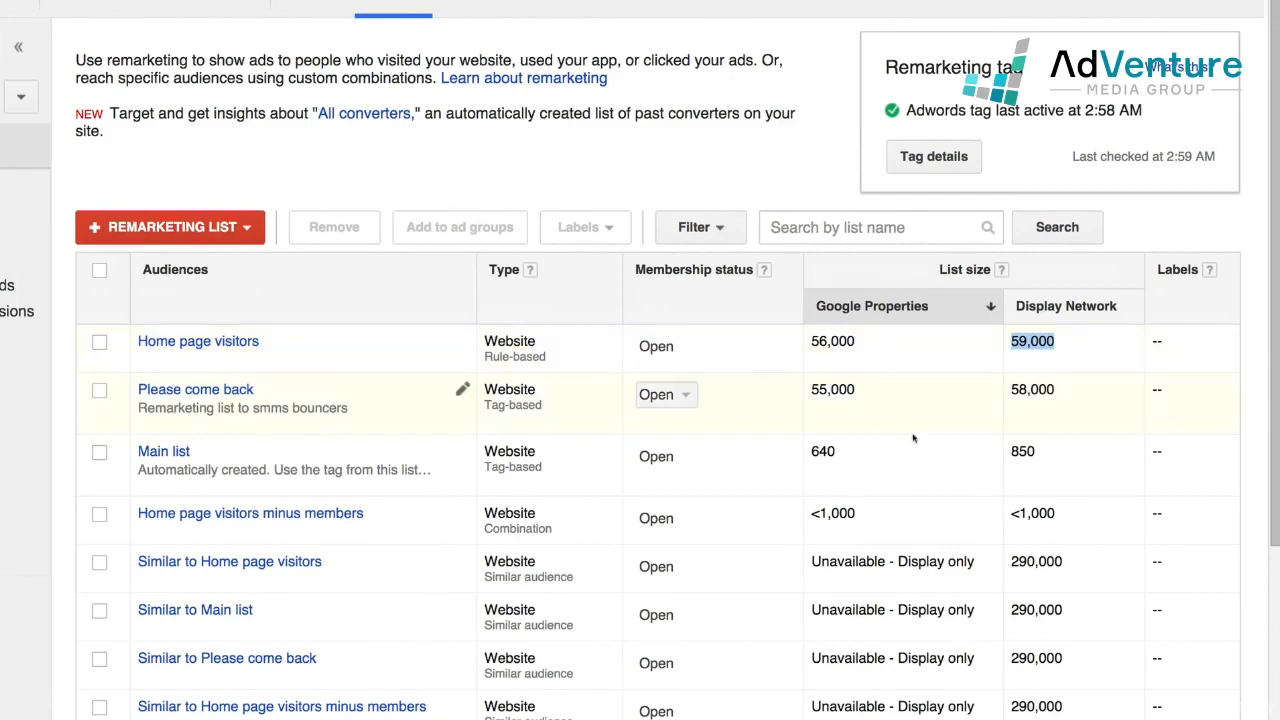
Step: Open the Home page visitors remarketing list and review its summary and top audience insights
click(181, 343)
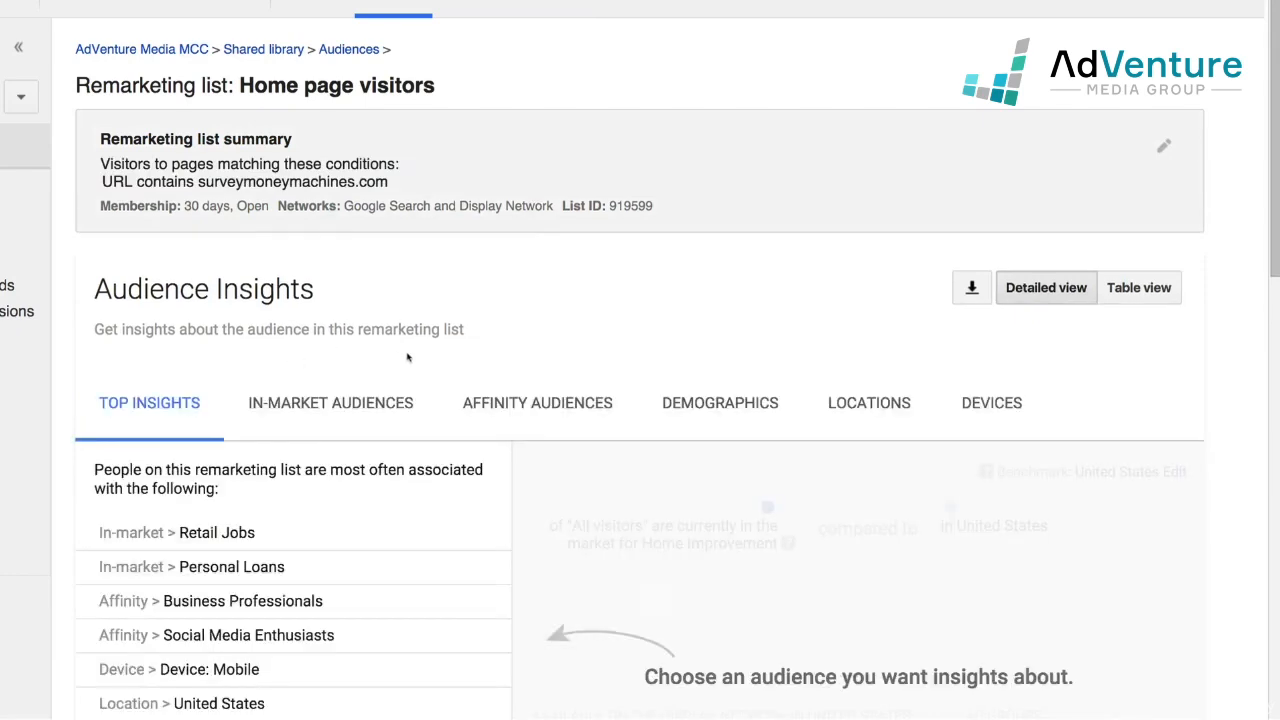
scroll(411, 350, down, 3)
scroll(409, 348, down, 2)
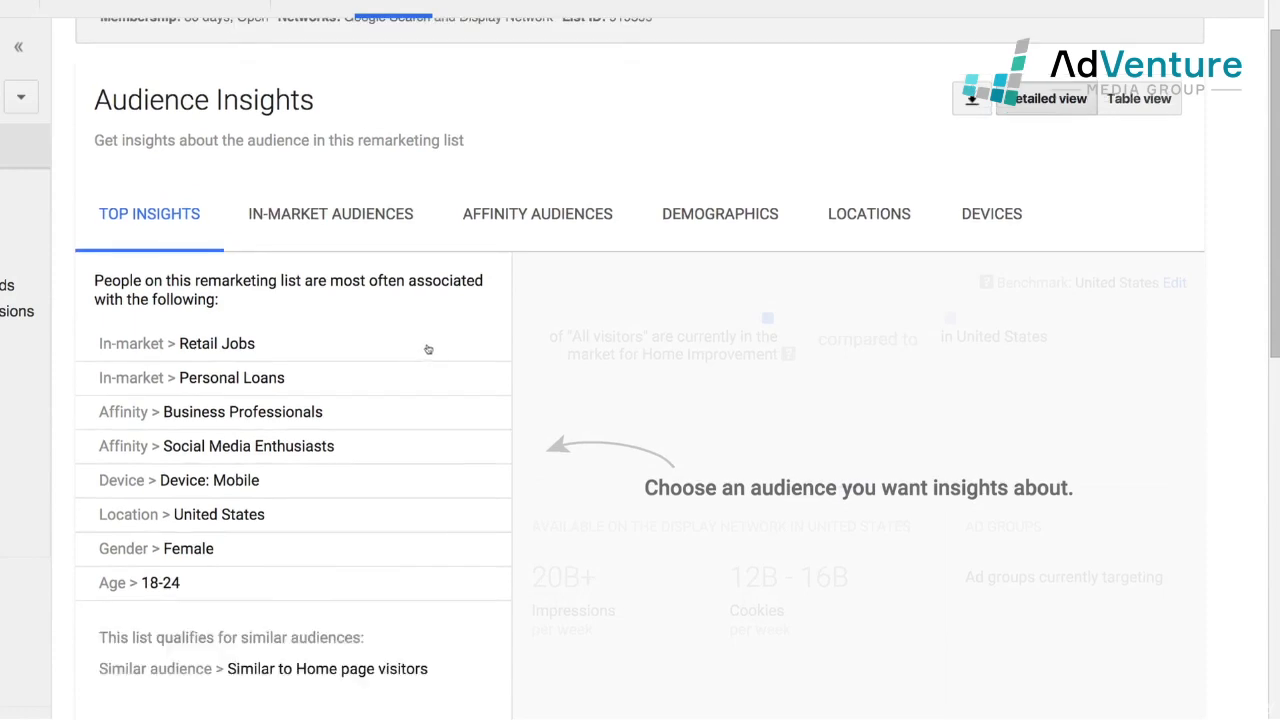
scroll(428, 348, down, 3)
scroll(428, 347, up, 3)
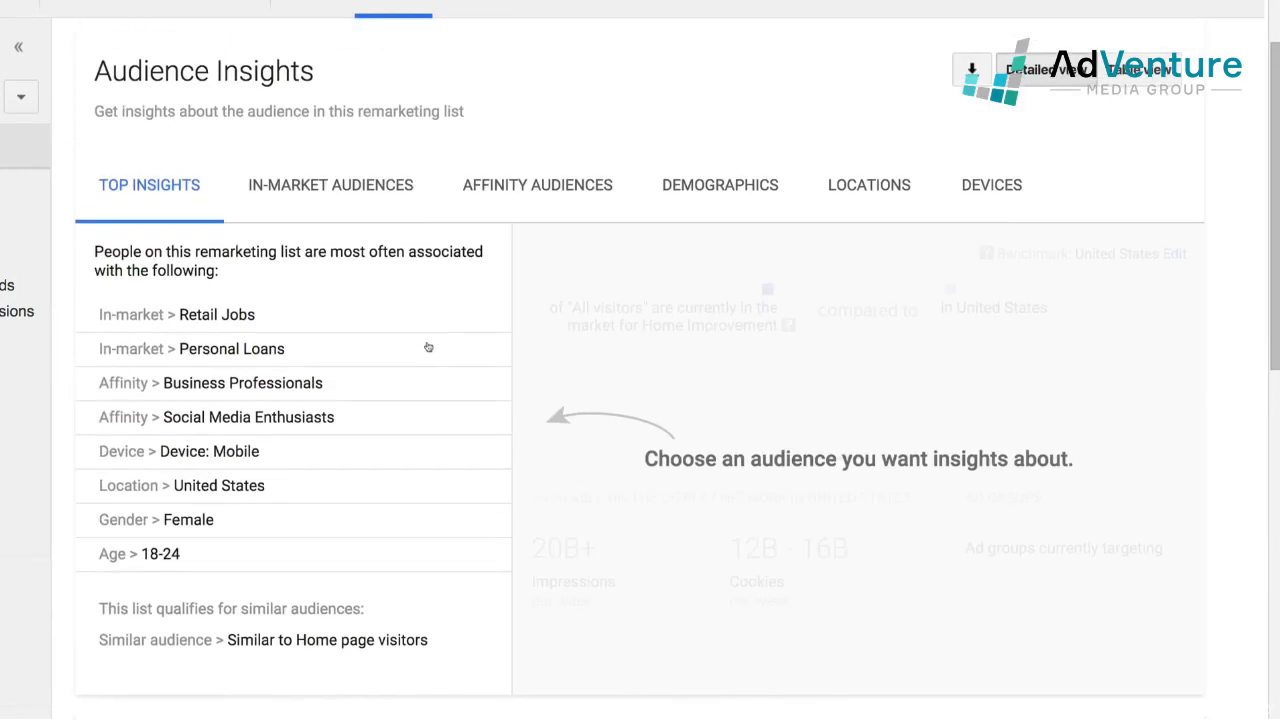
Step: Inspect the list's Retail Jobs, Personal Loans and demographics insights, and return to the Remarketing To Cart Abandoners campaign
click(209, 330)
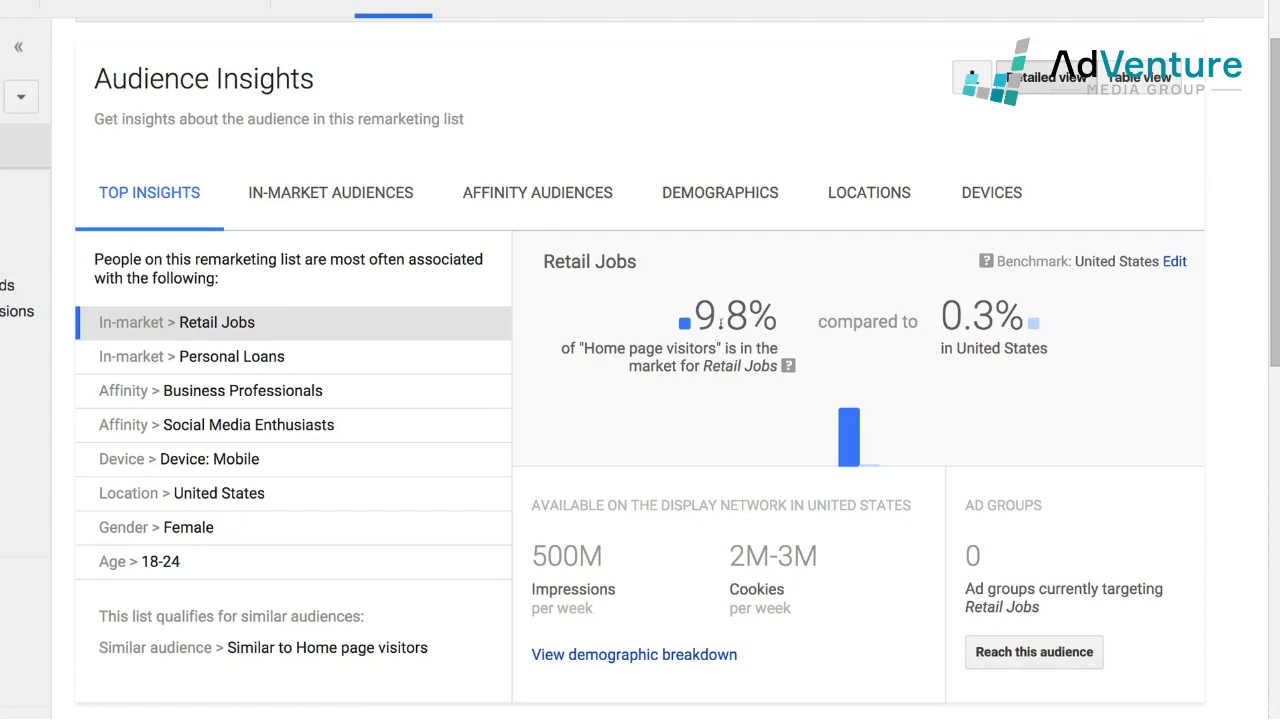
click(336, 357)
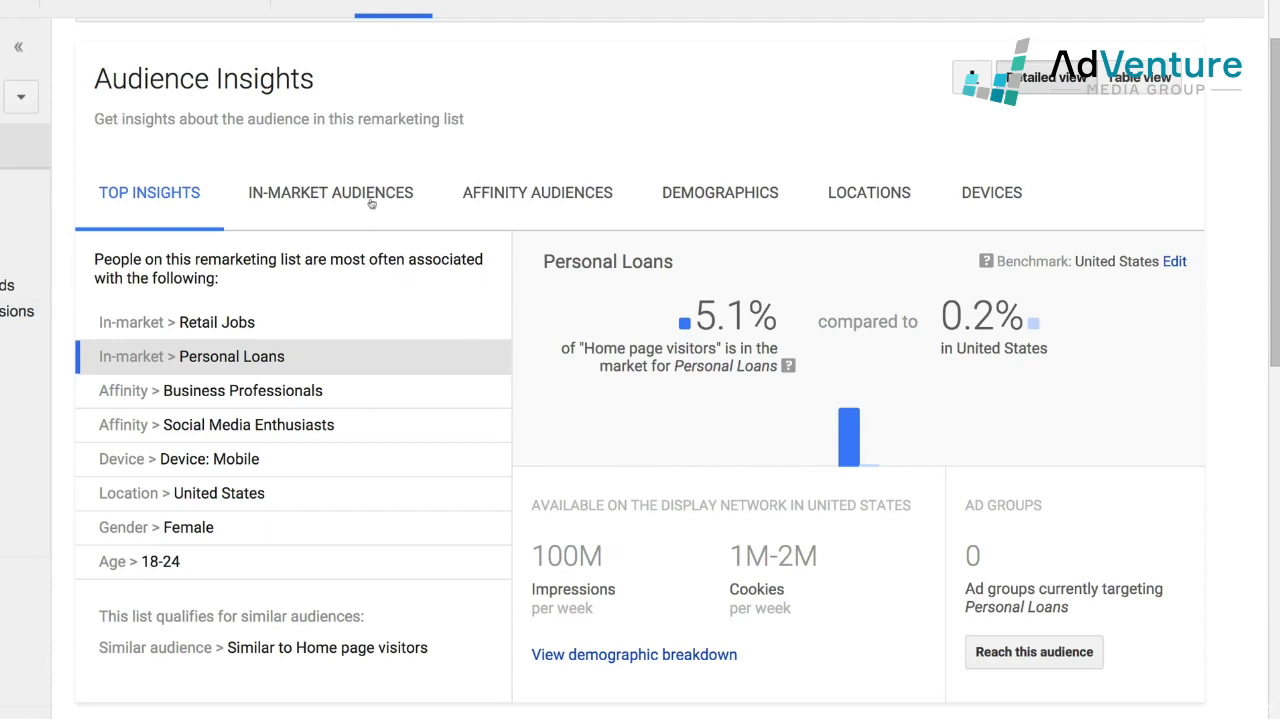
click(728, 193)
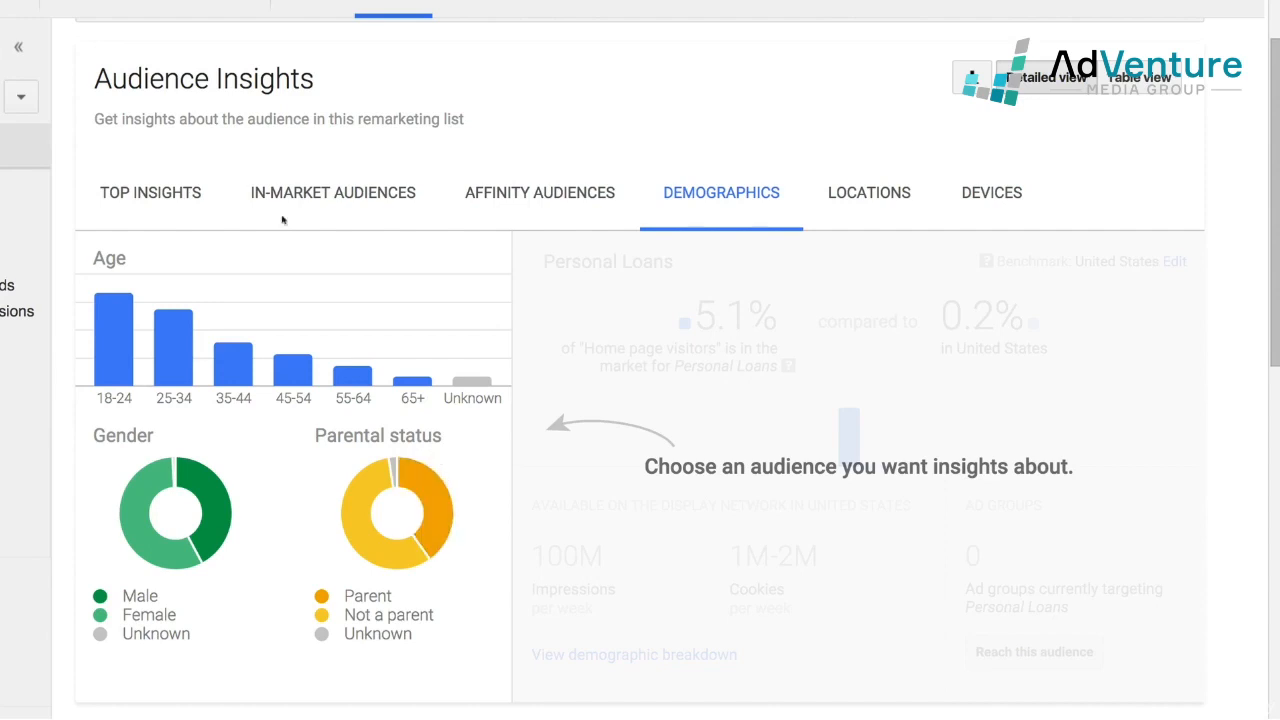
click(184, 8)
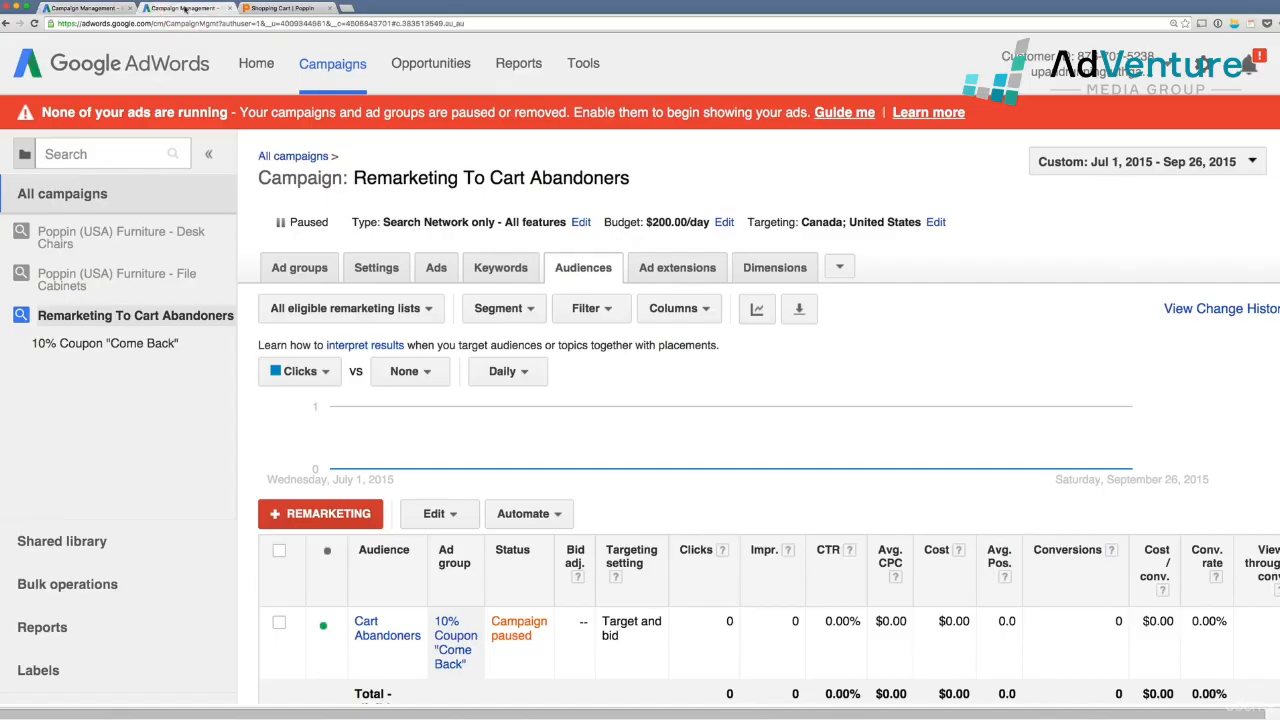